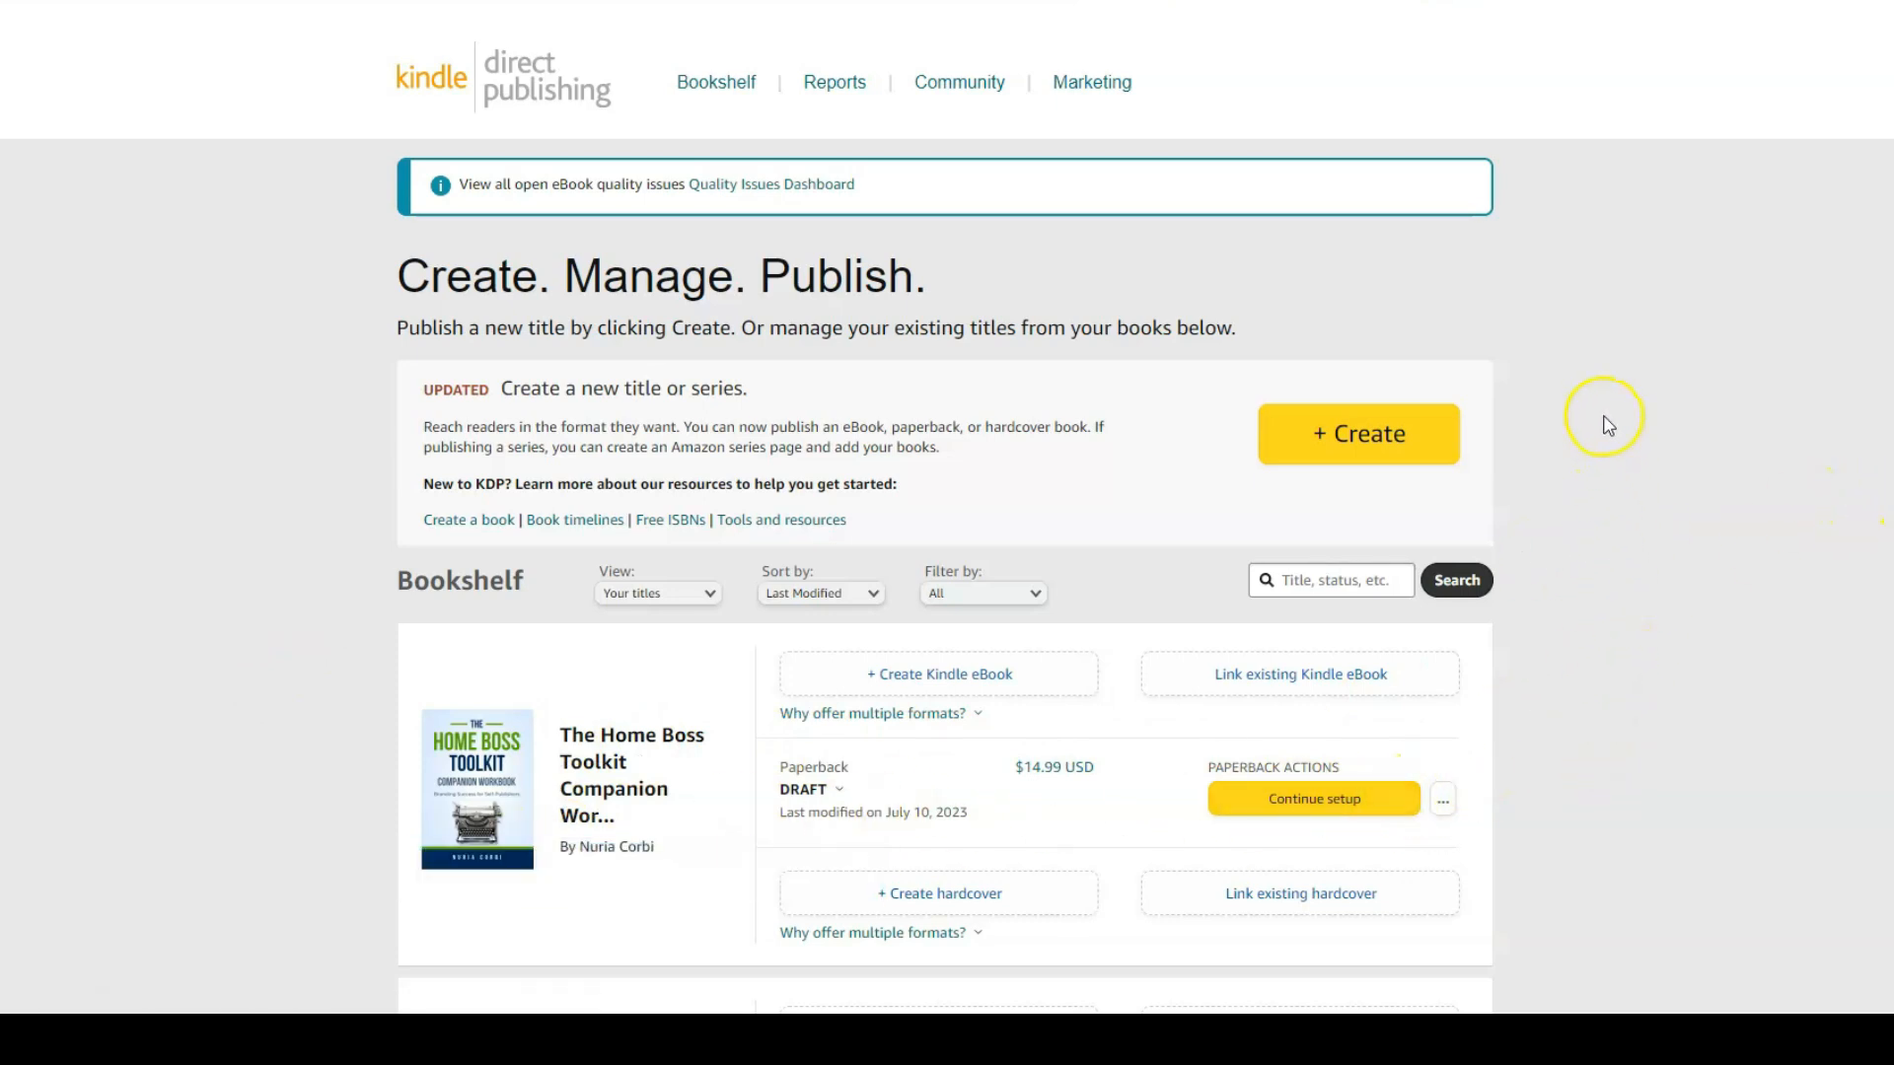
Step: Start creating a new paperback title and keep English as its primary language
click(1362, 444)
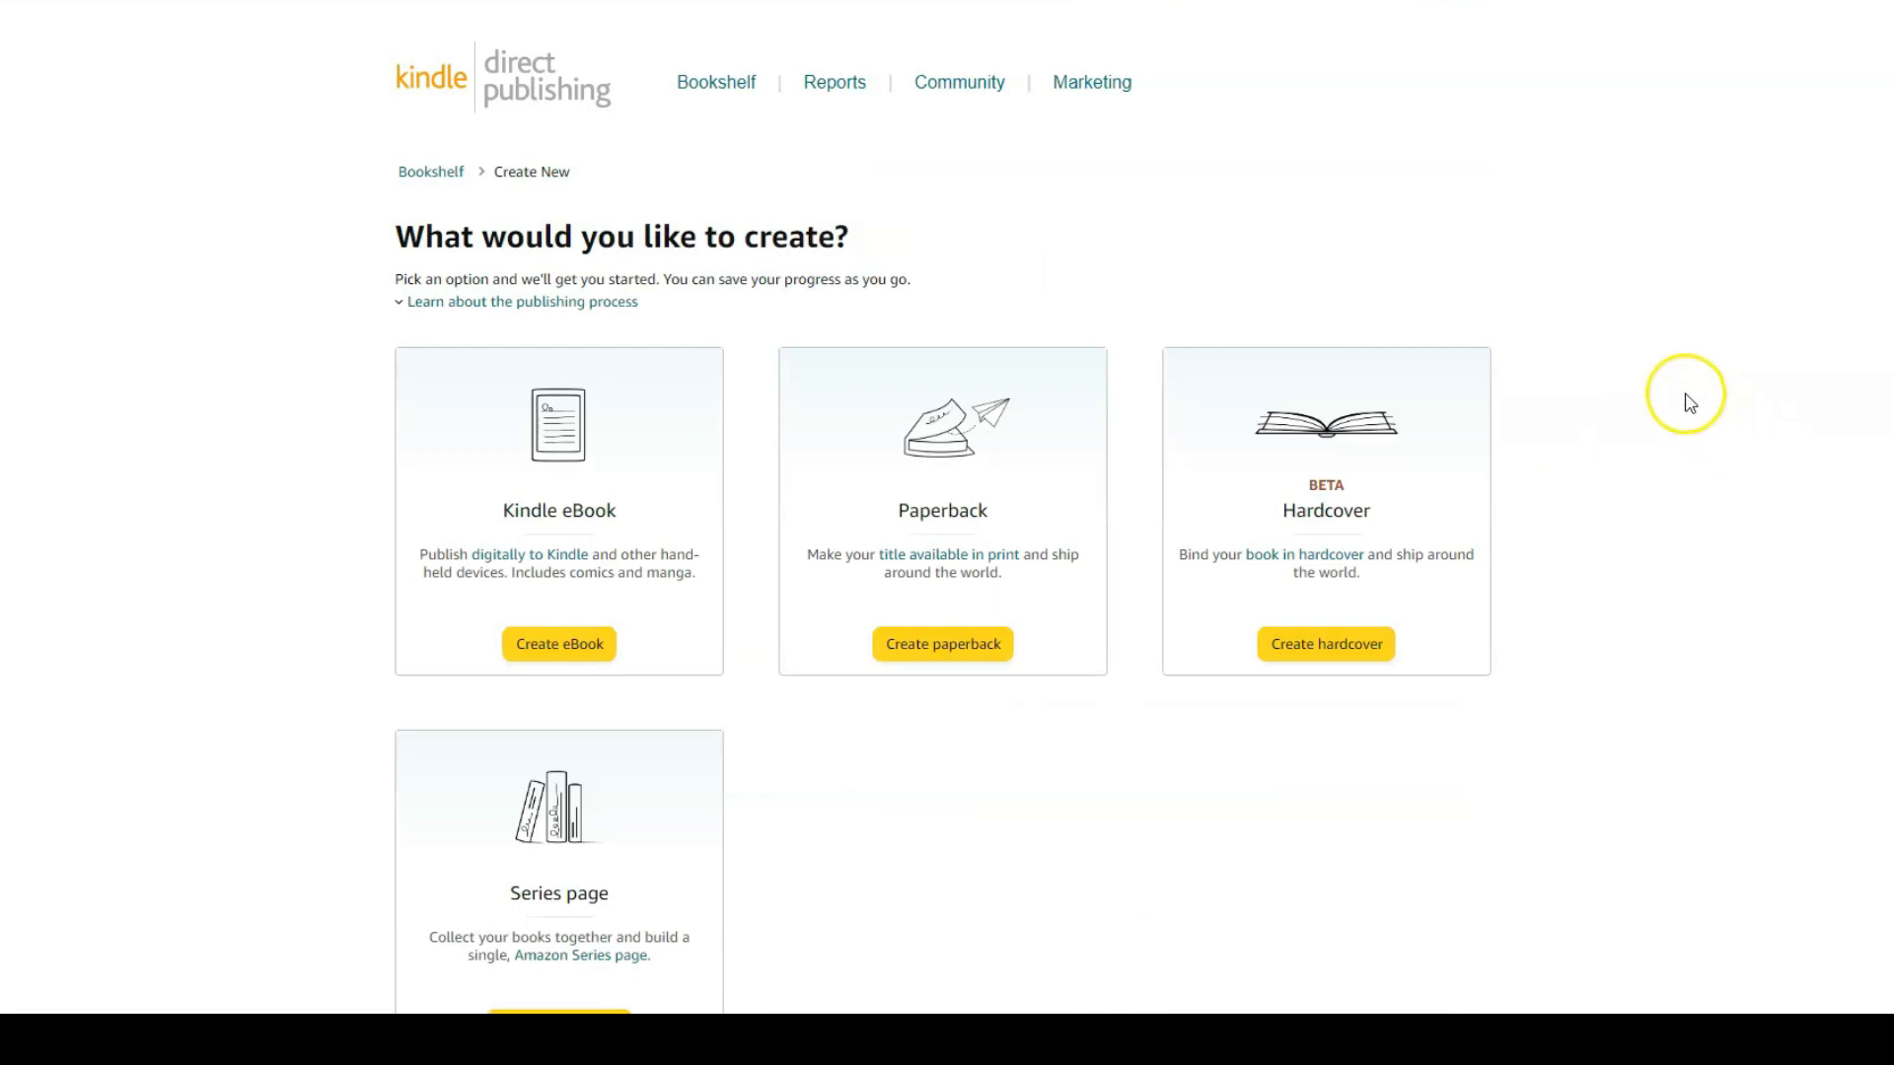
click(926, 651)
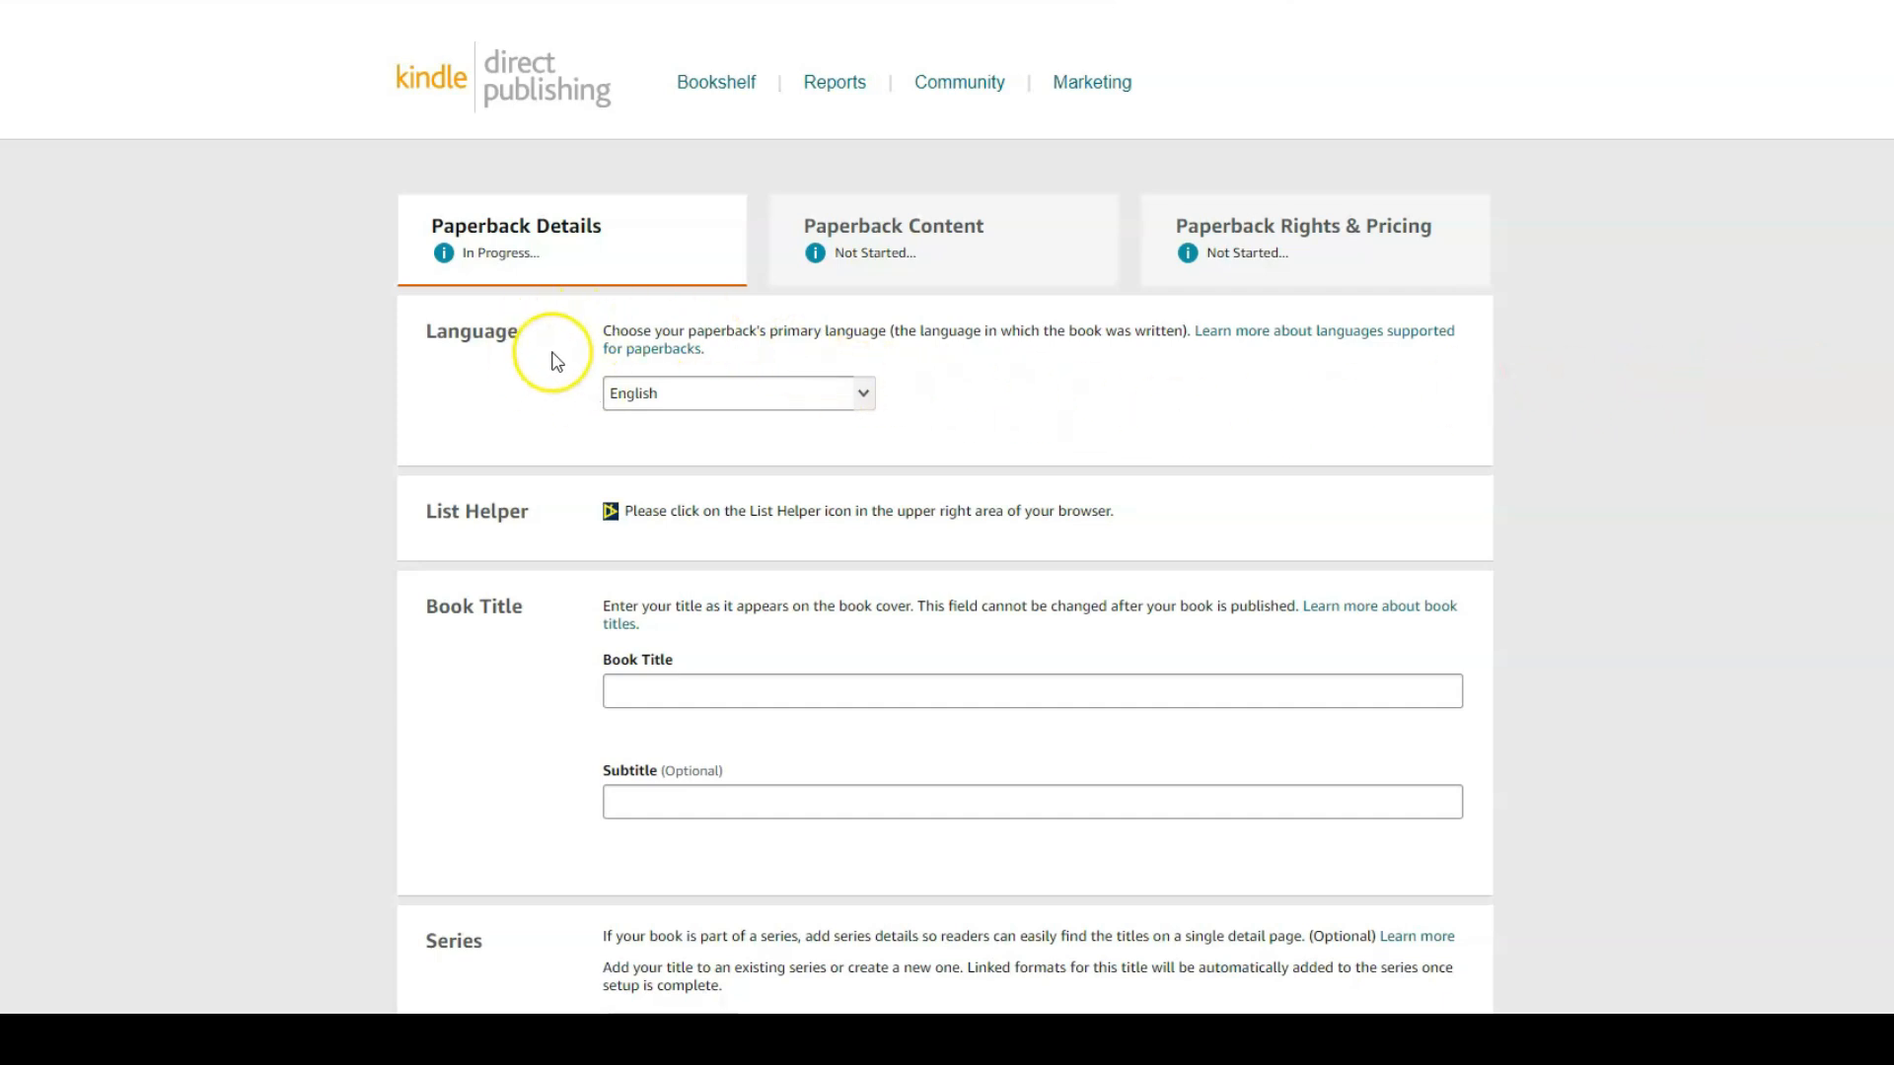
click(864, 400)
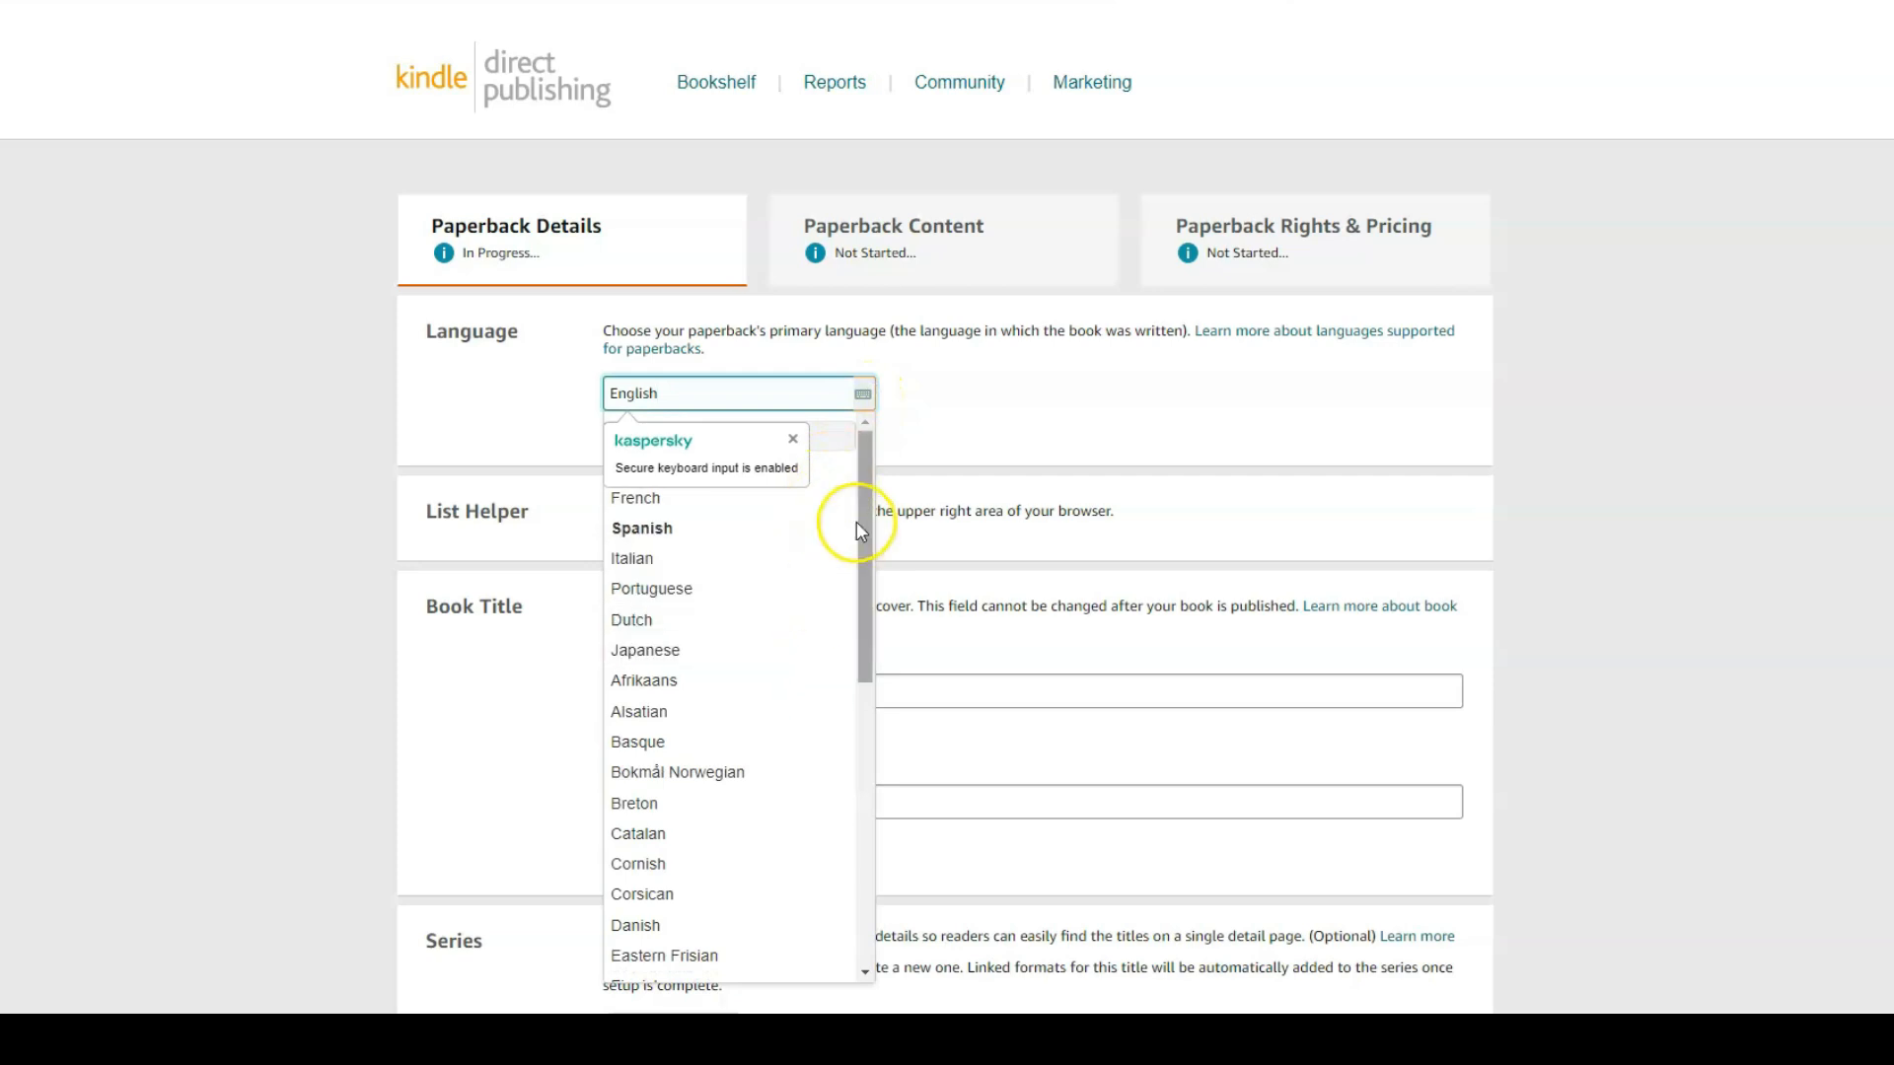
click(997, 401)
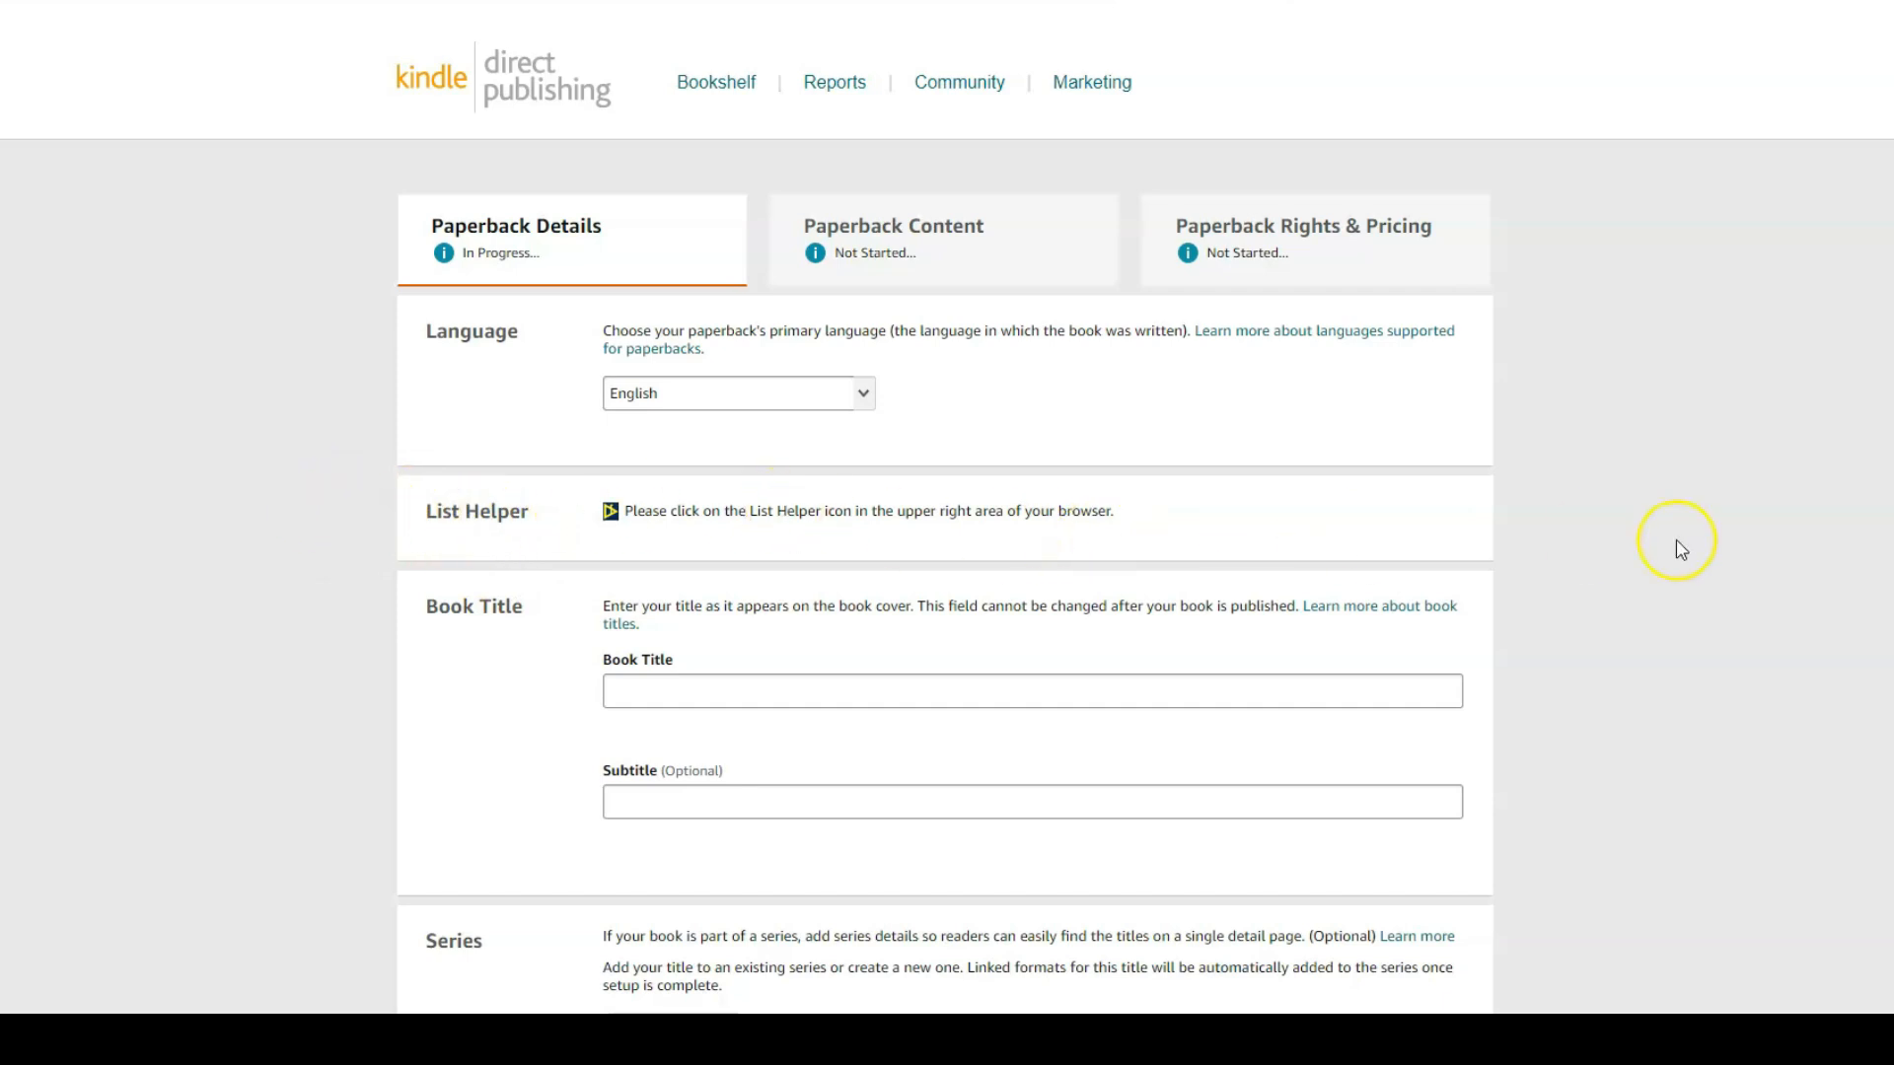
Step: Enter the book title "My Notebook" and the subtitle "Lined Pages with Floral Cover Design"
scroll(1680, 549, down, 5)
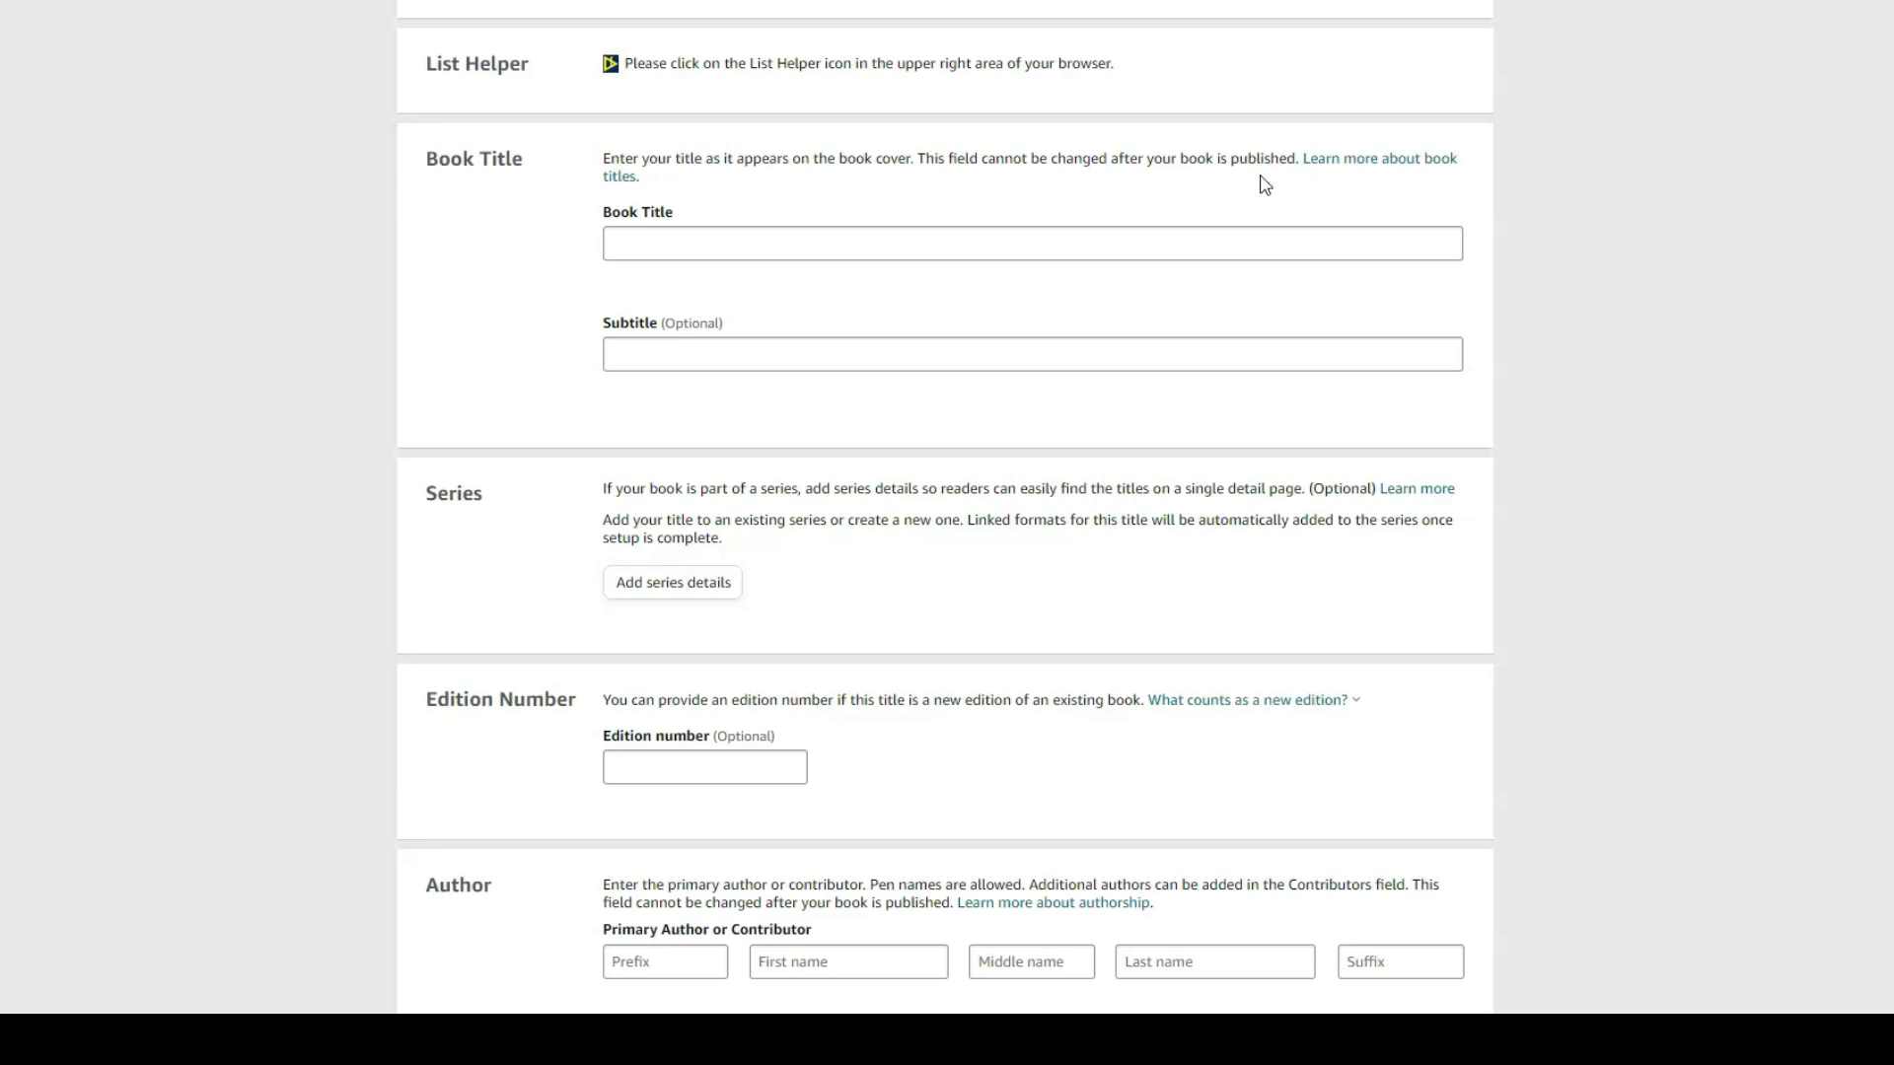
click(802, 236)
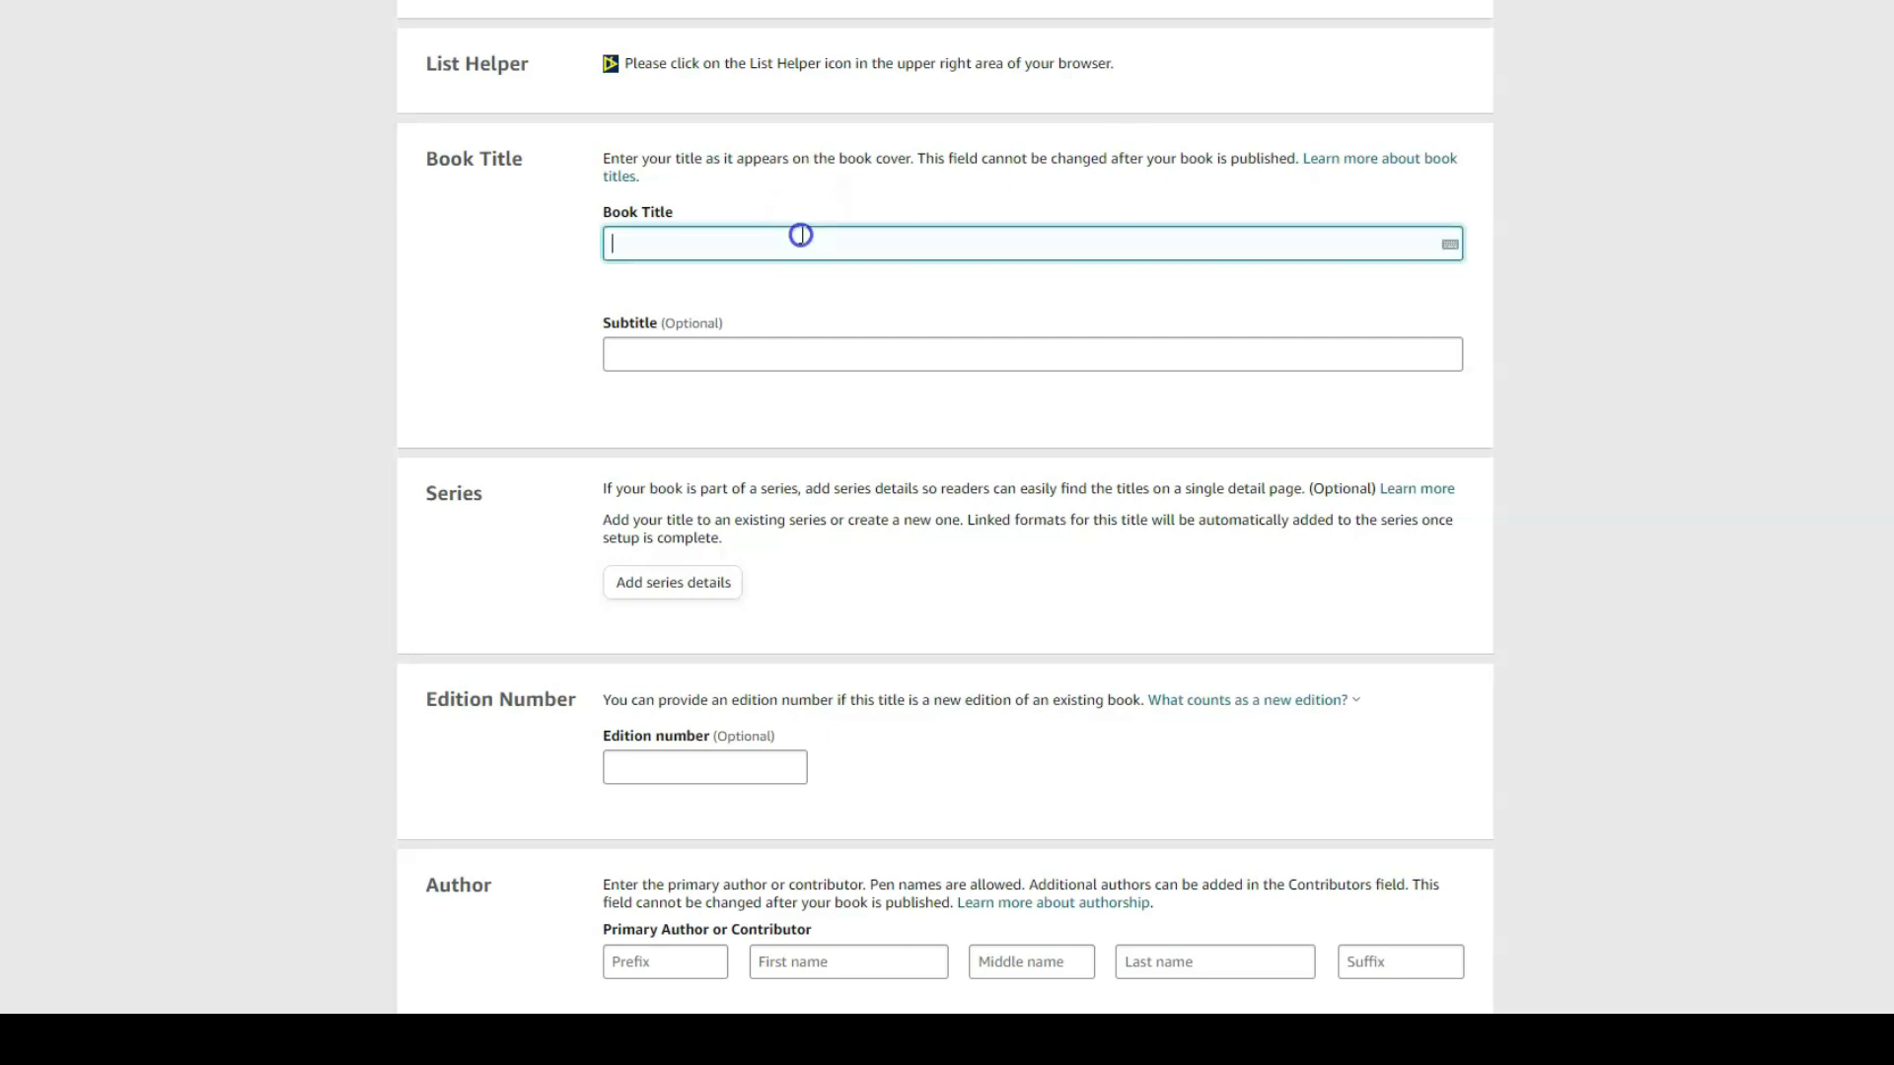
text(My Notebook)
click(627, 350)
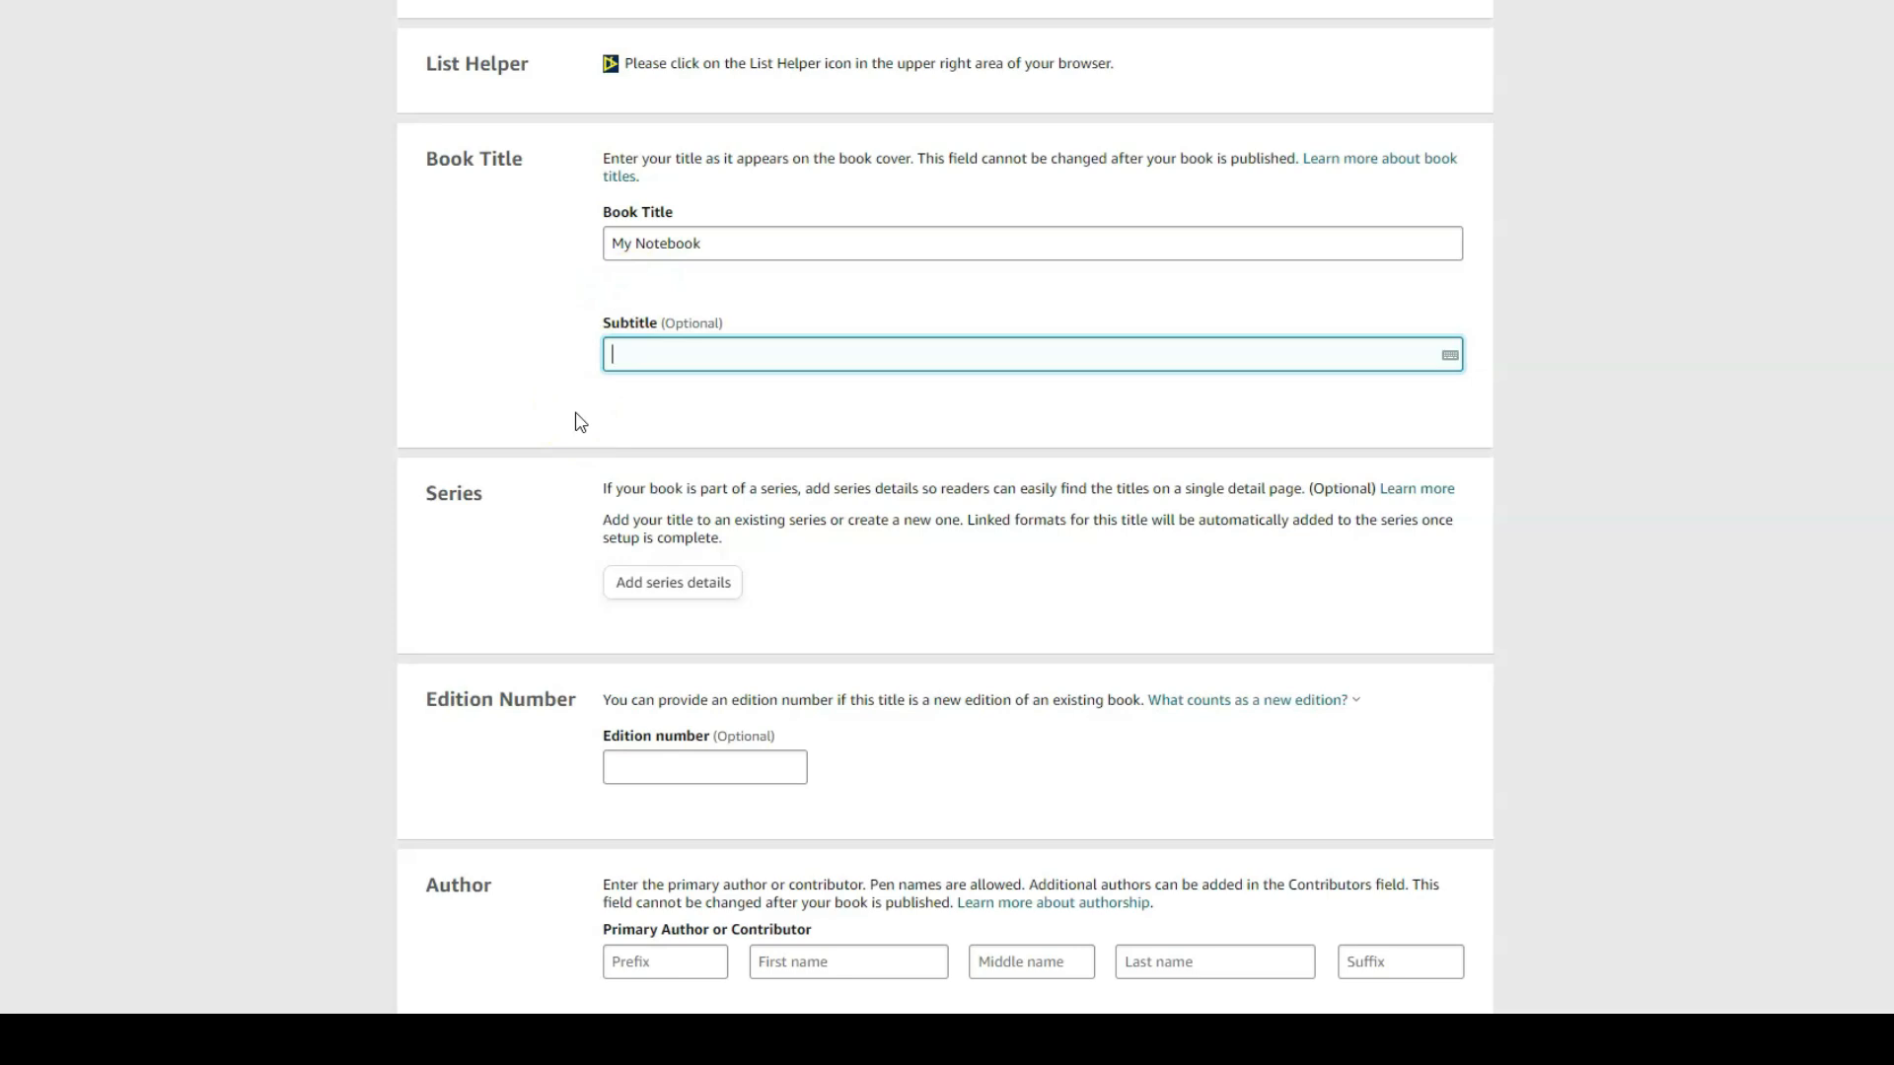
click(483, 440)
text(Lined Pages with Floral Cover Design)
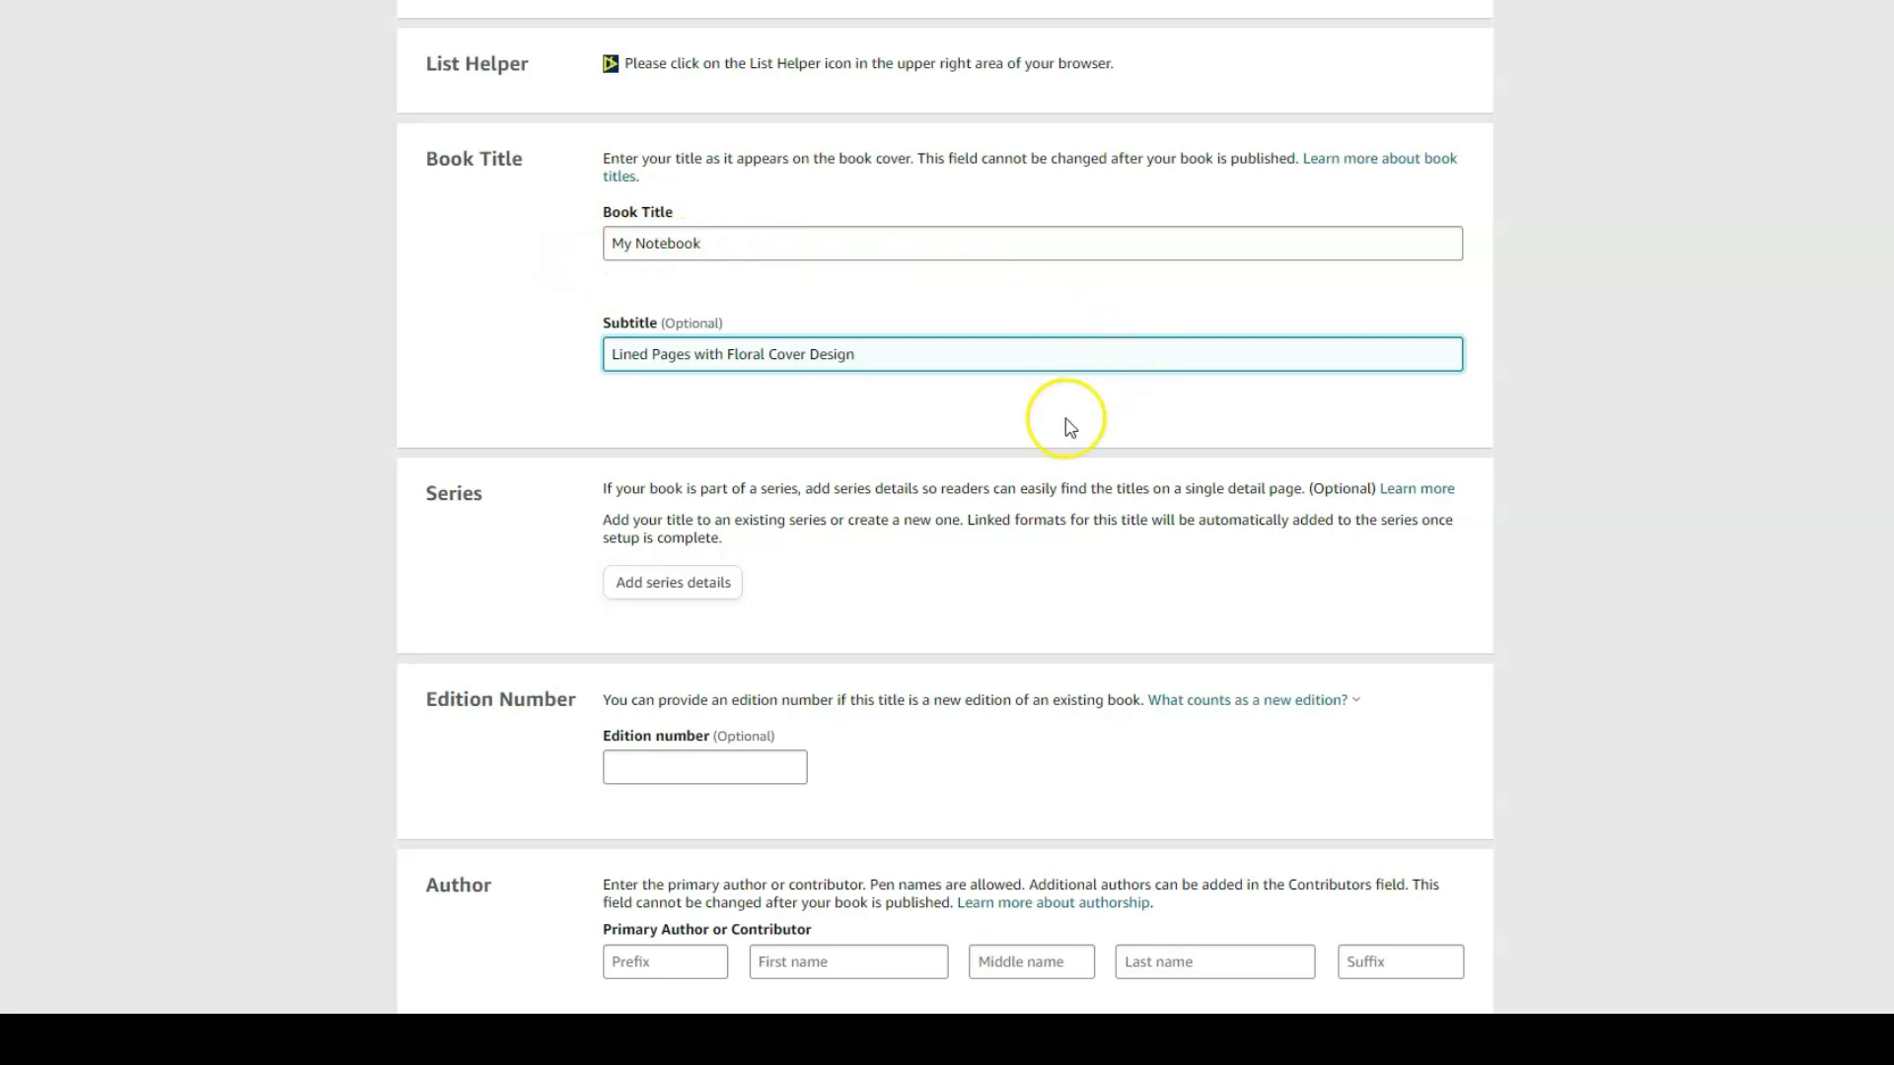
Step: Fill in the primary author's first and last name, leaving the series and edition details empty
scroll(1065, 422, down, 1)
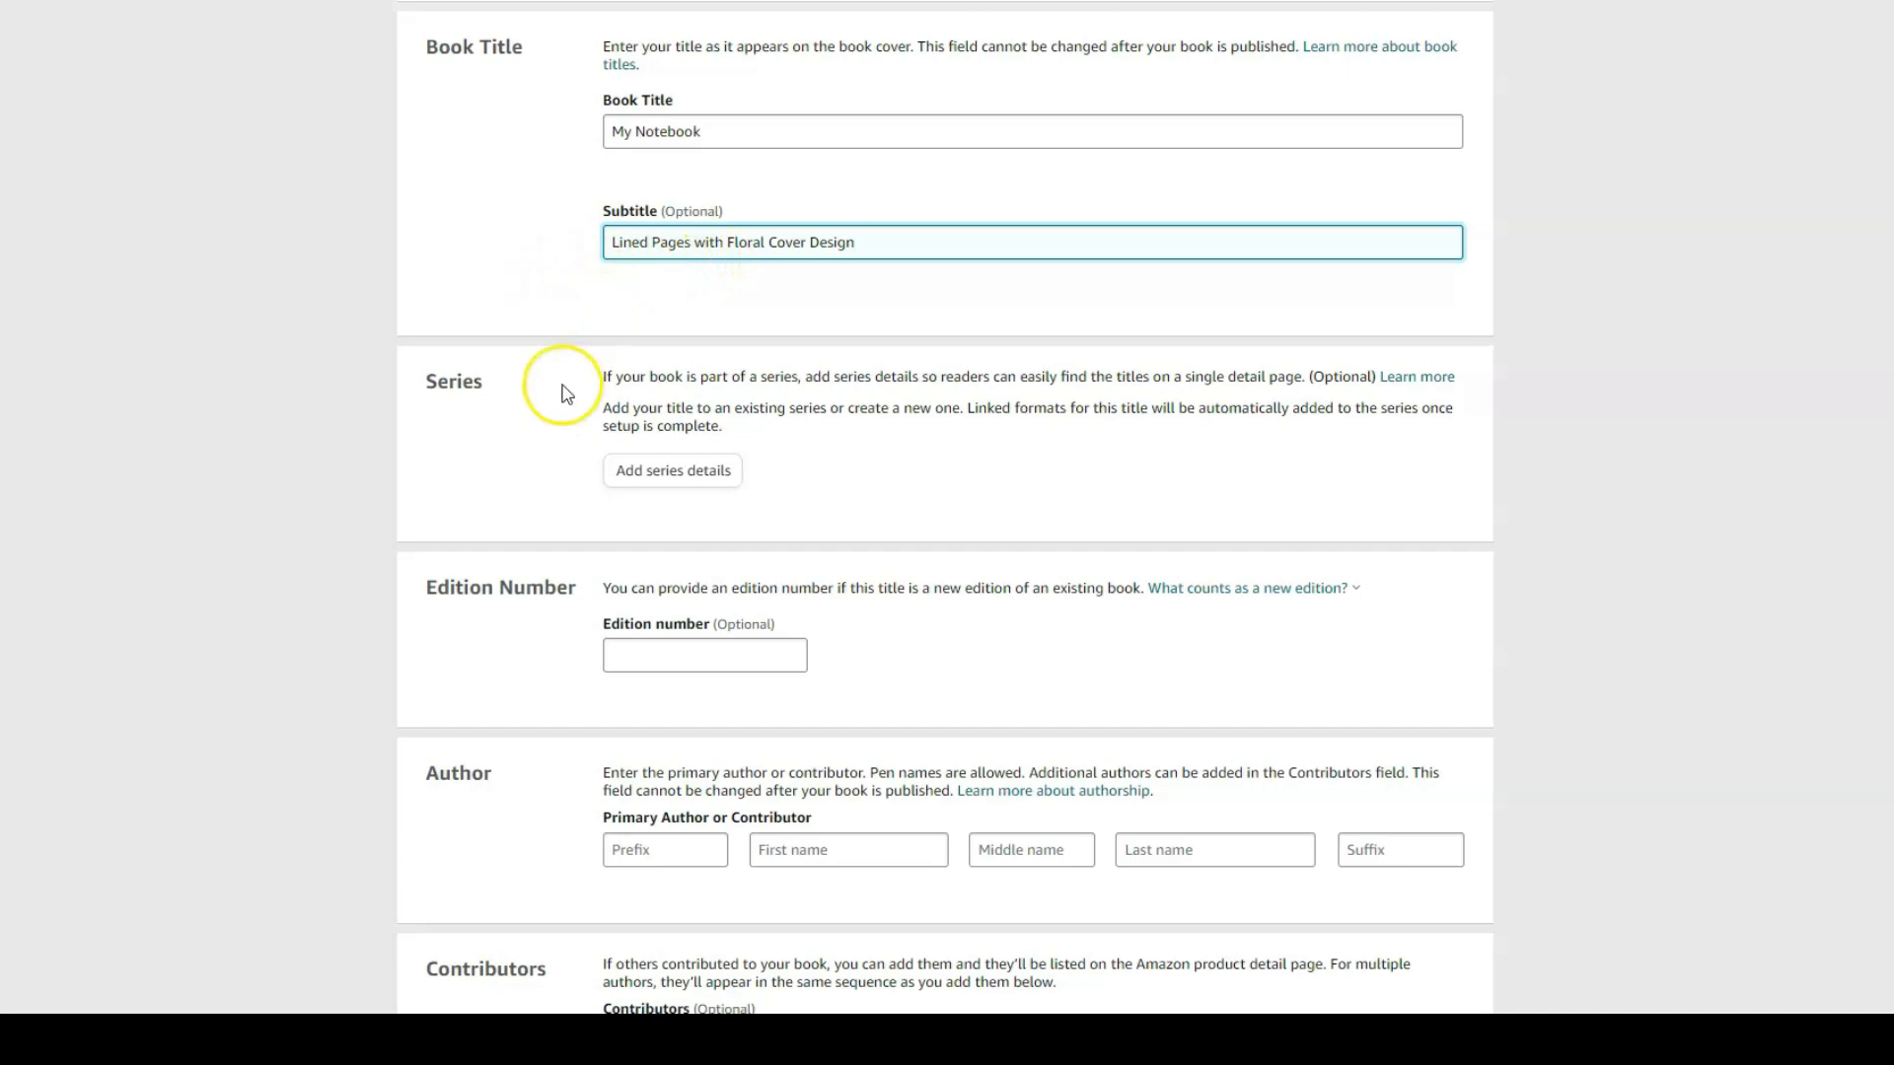
scroll(562, 394, down, 2)
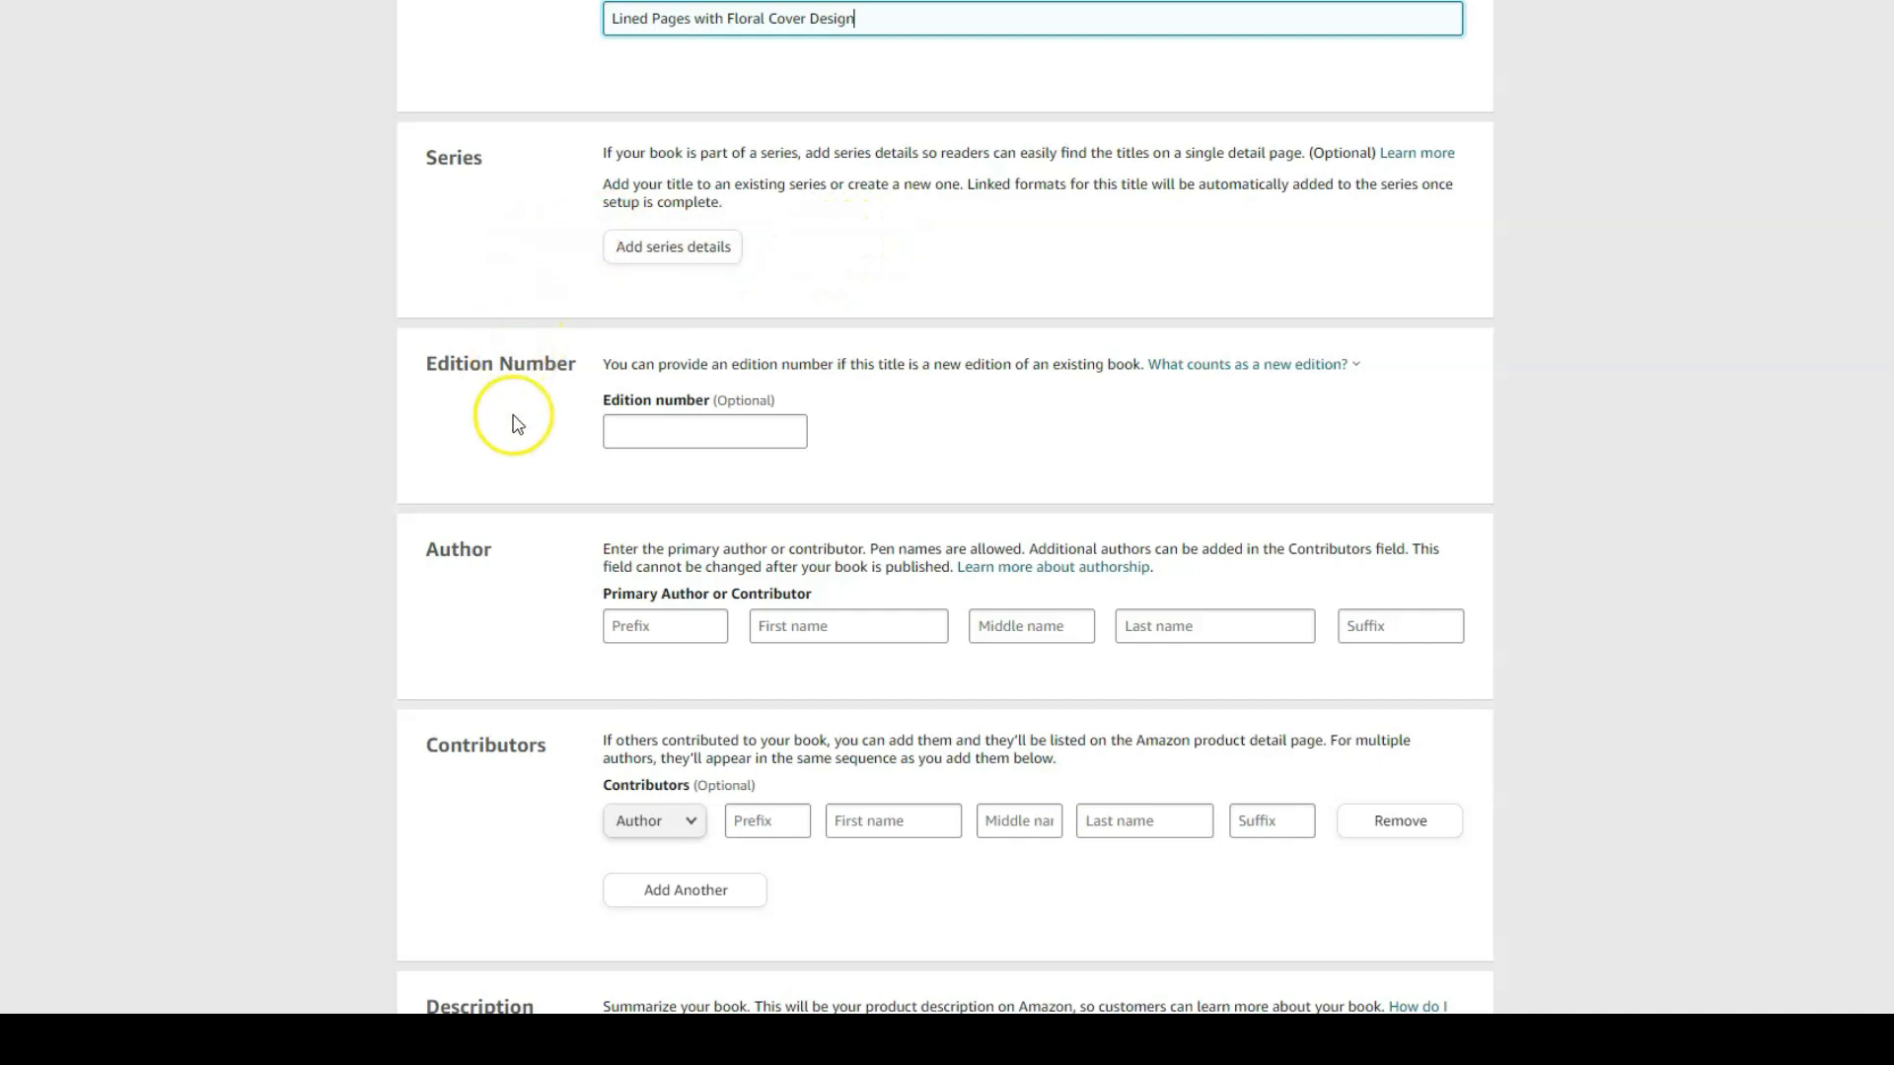
scroll(512, 418, down, 2)
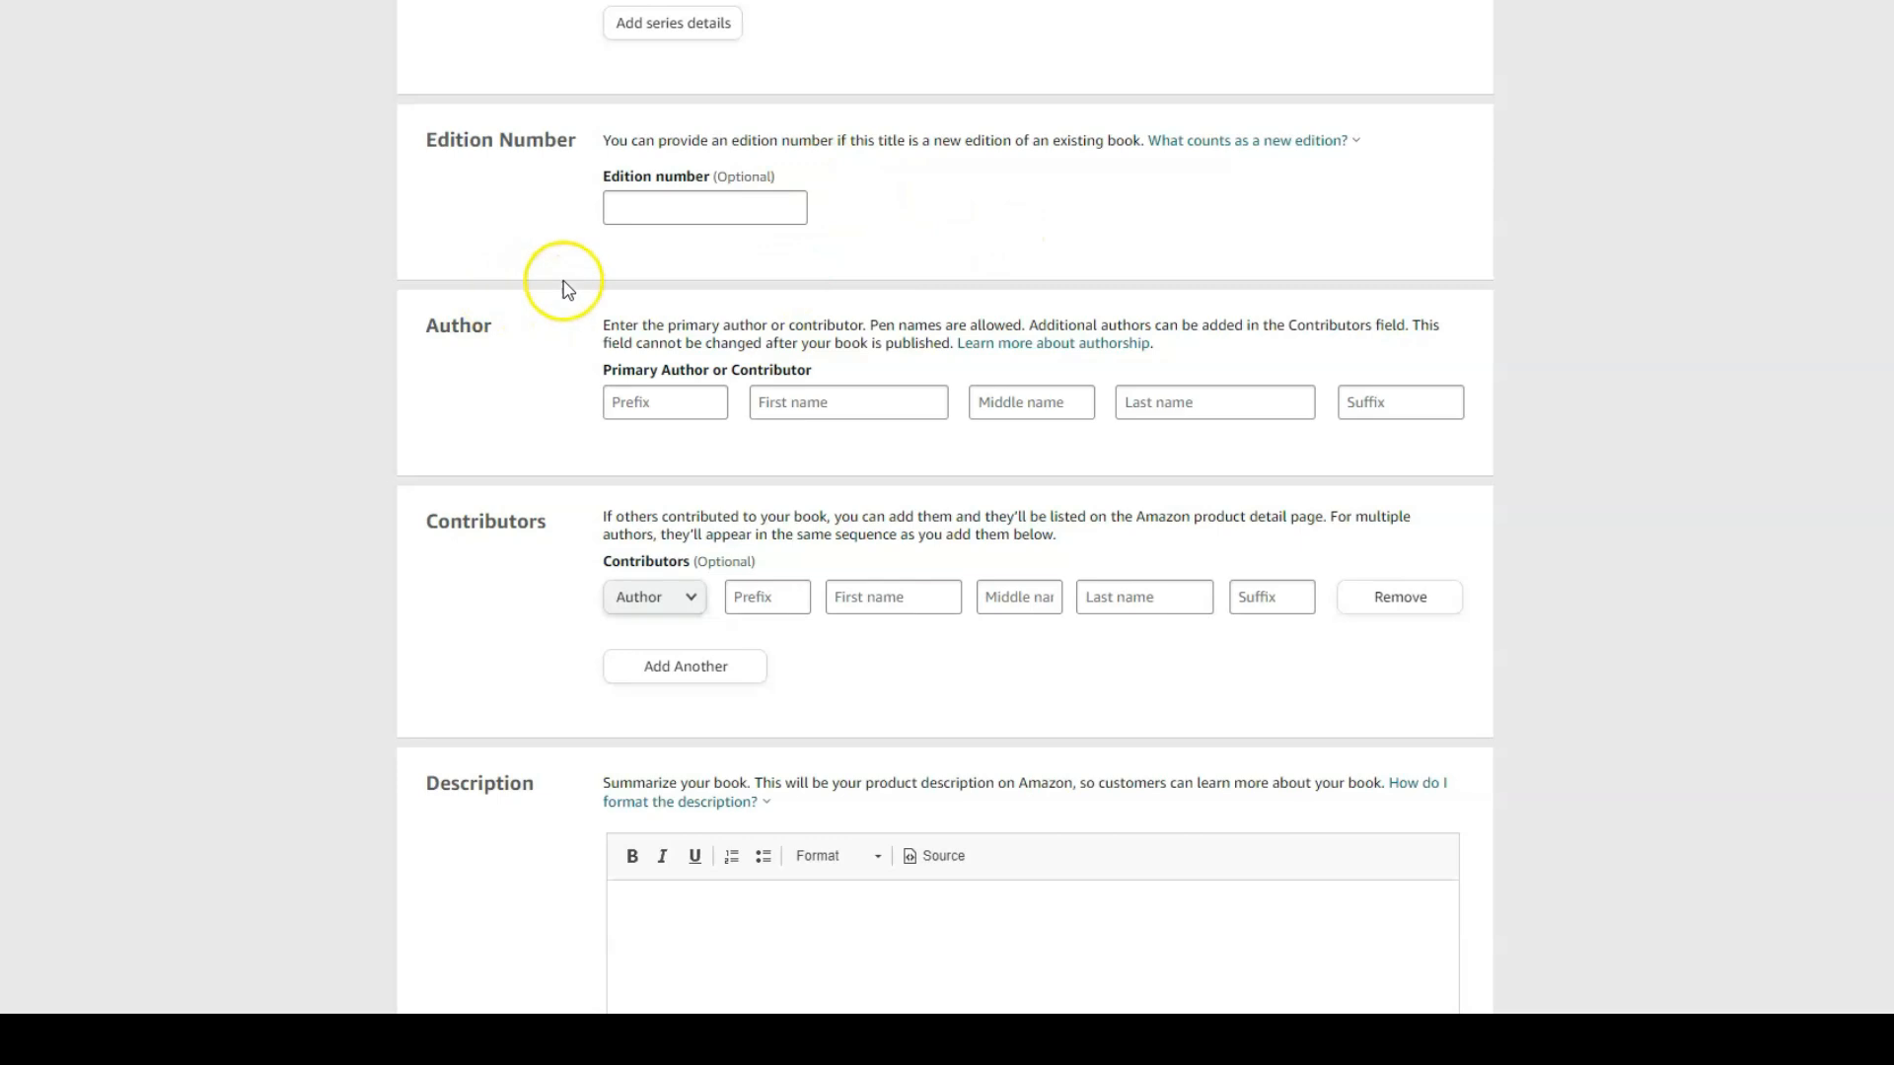
scroll(555, 266, down, 2)
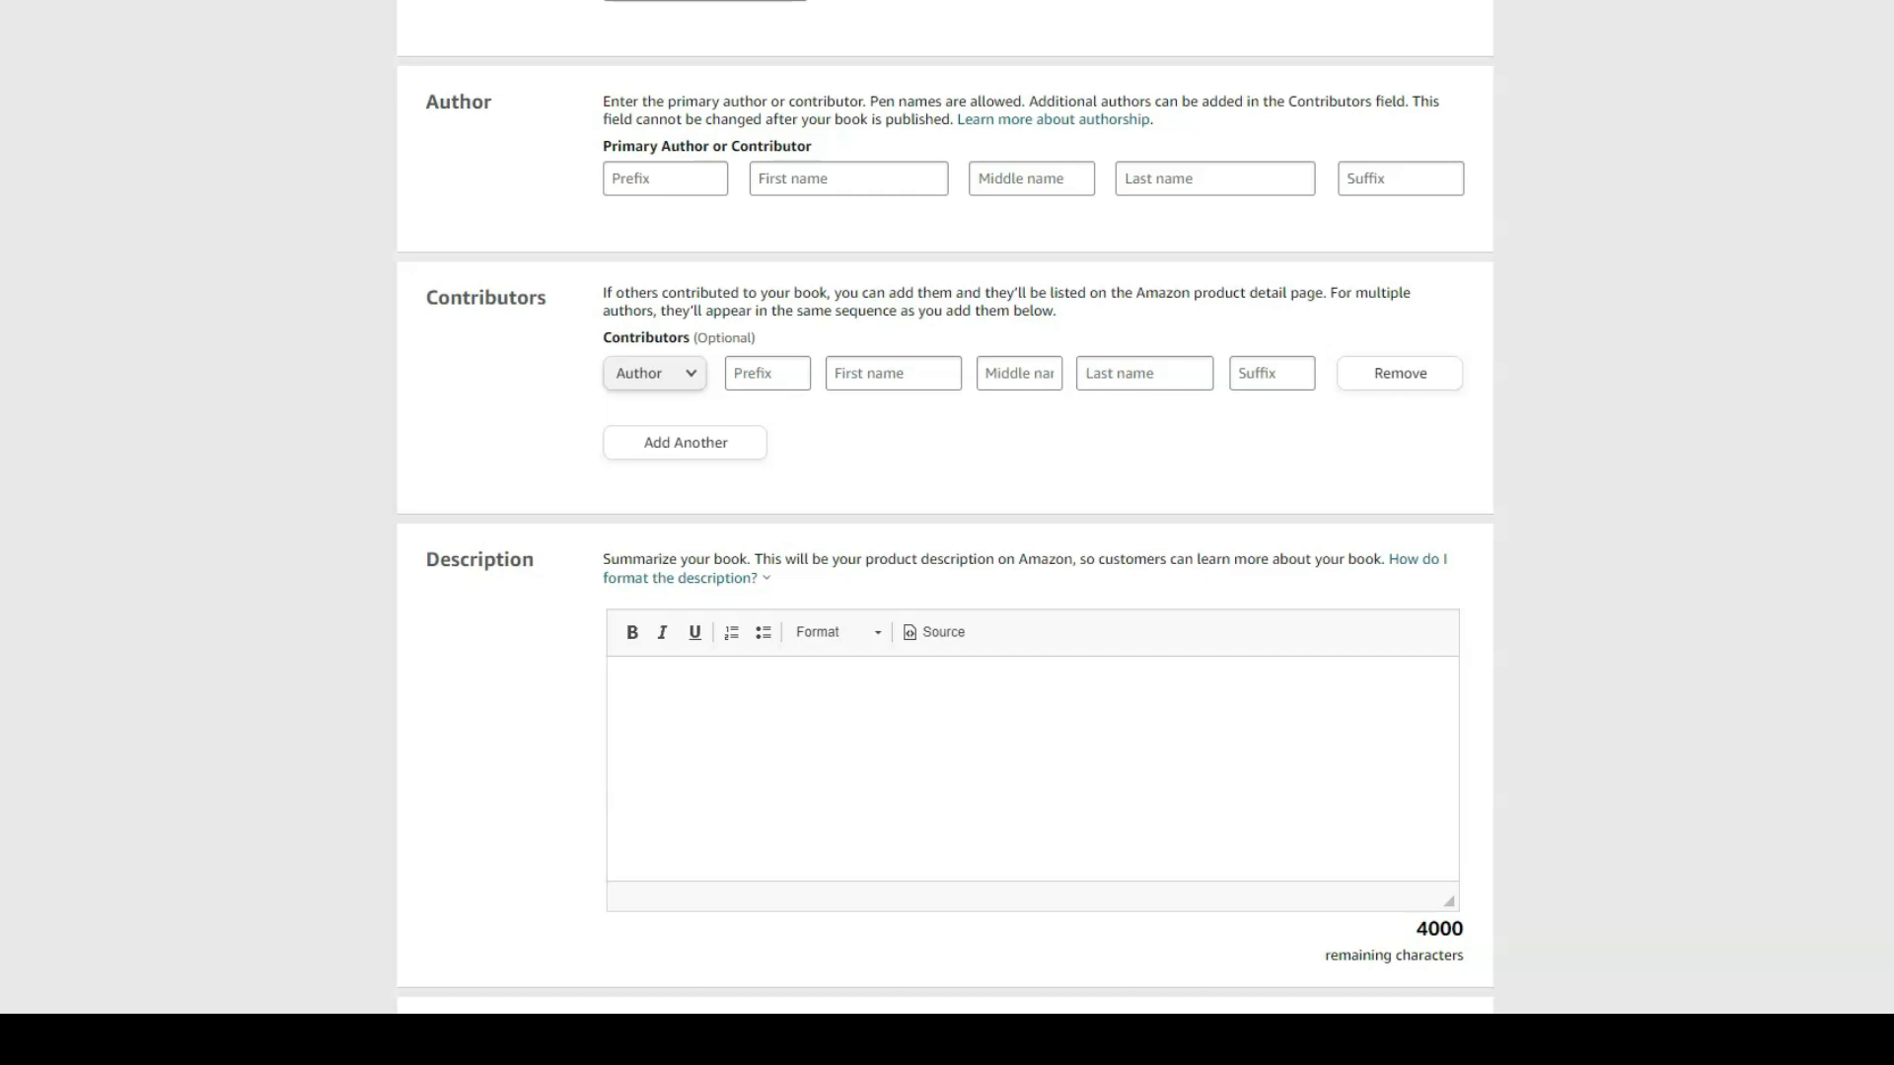
click(801, 180)
text(Nuria)
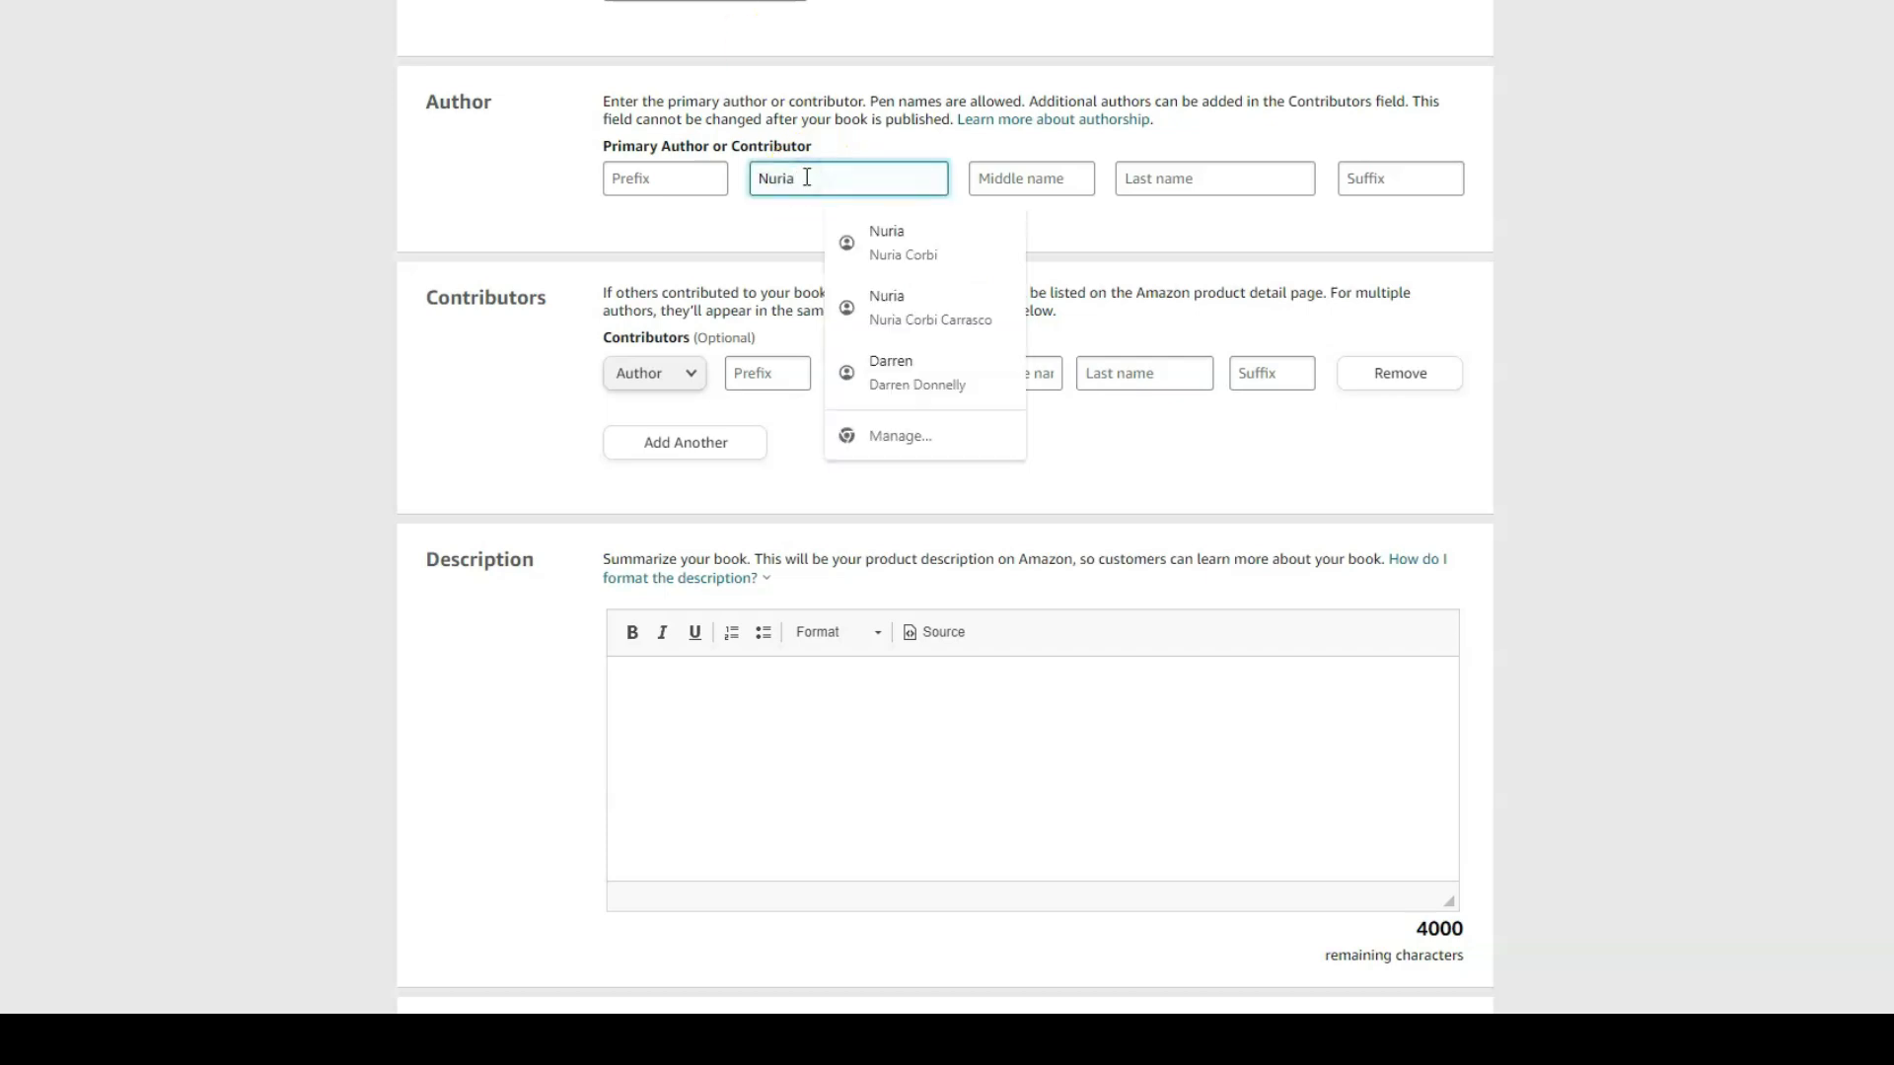
click(1134, 180)
text(Corbi)
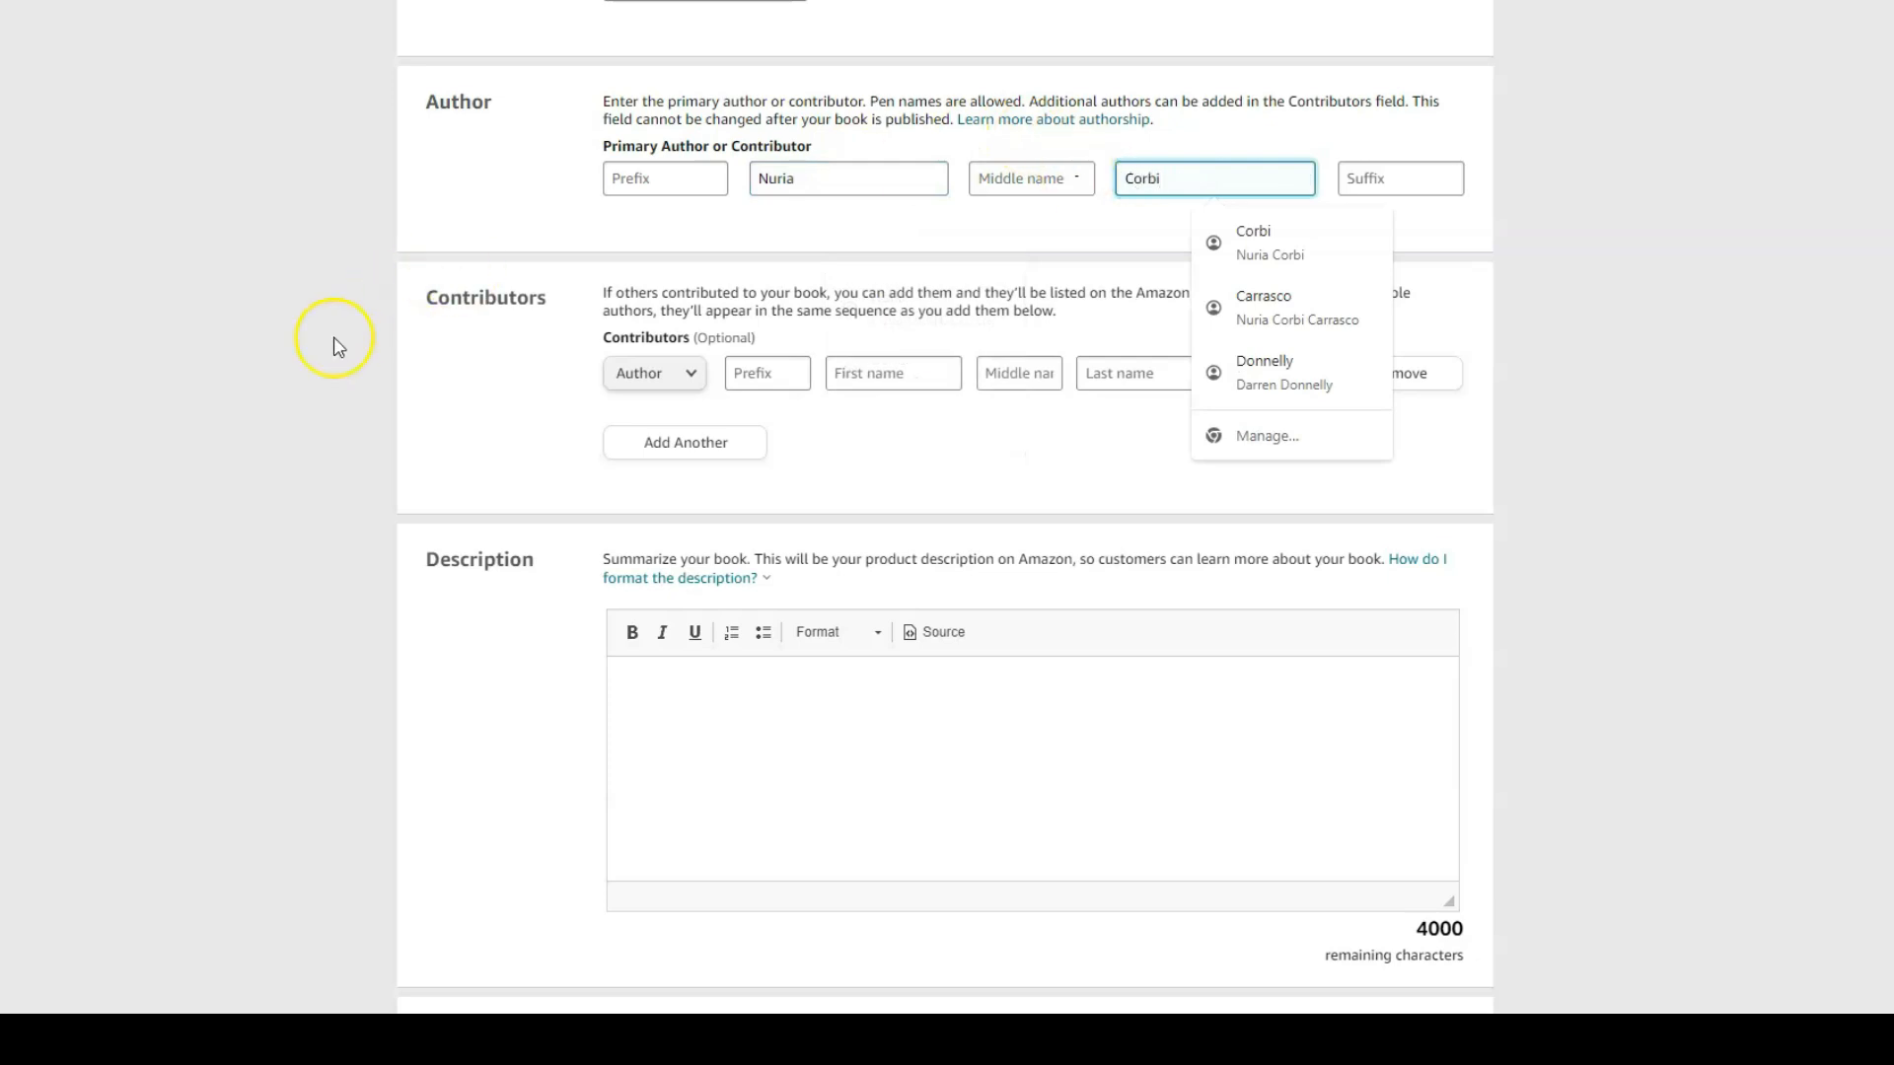
click(1602, 300)
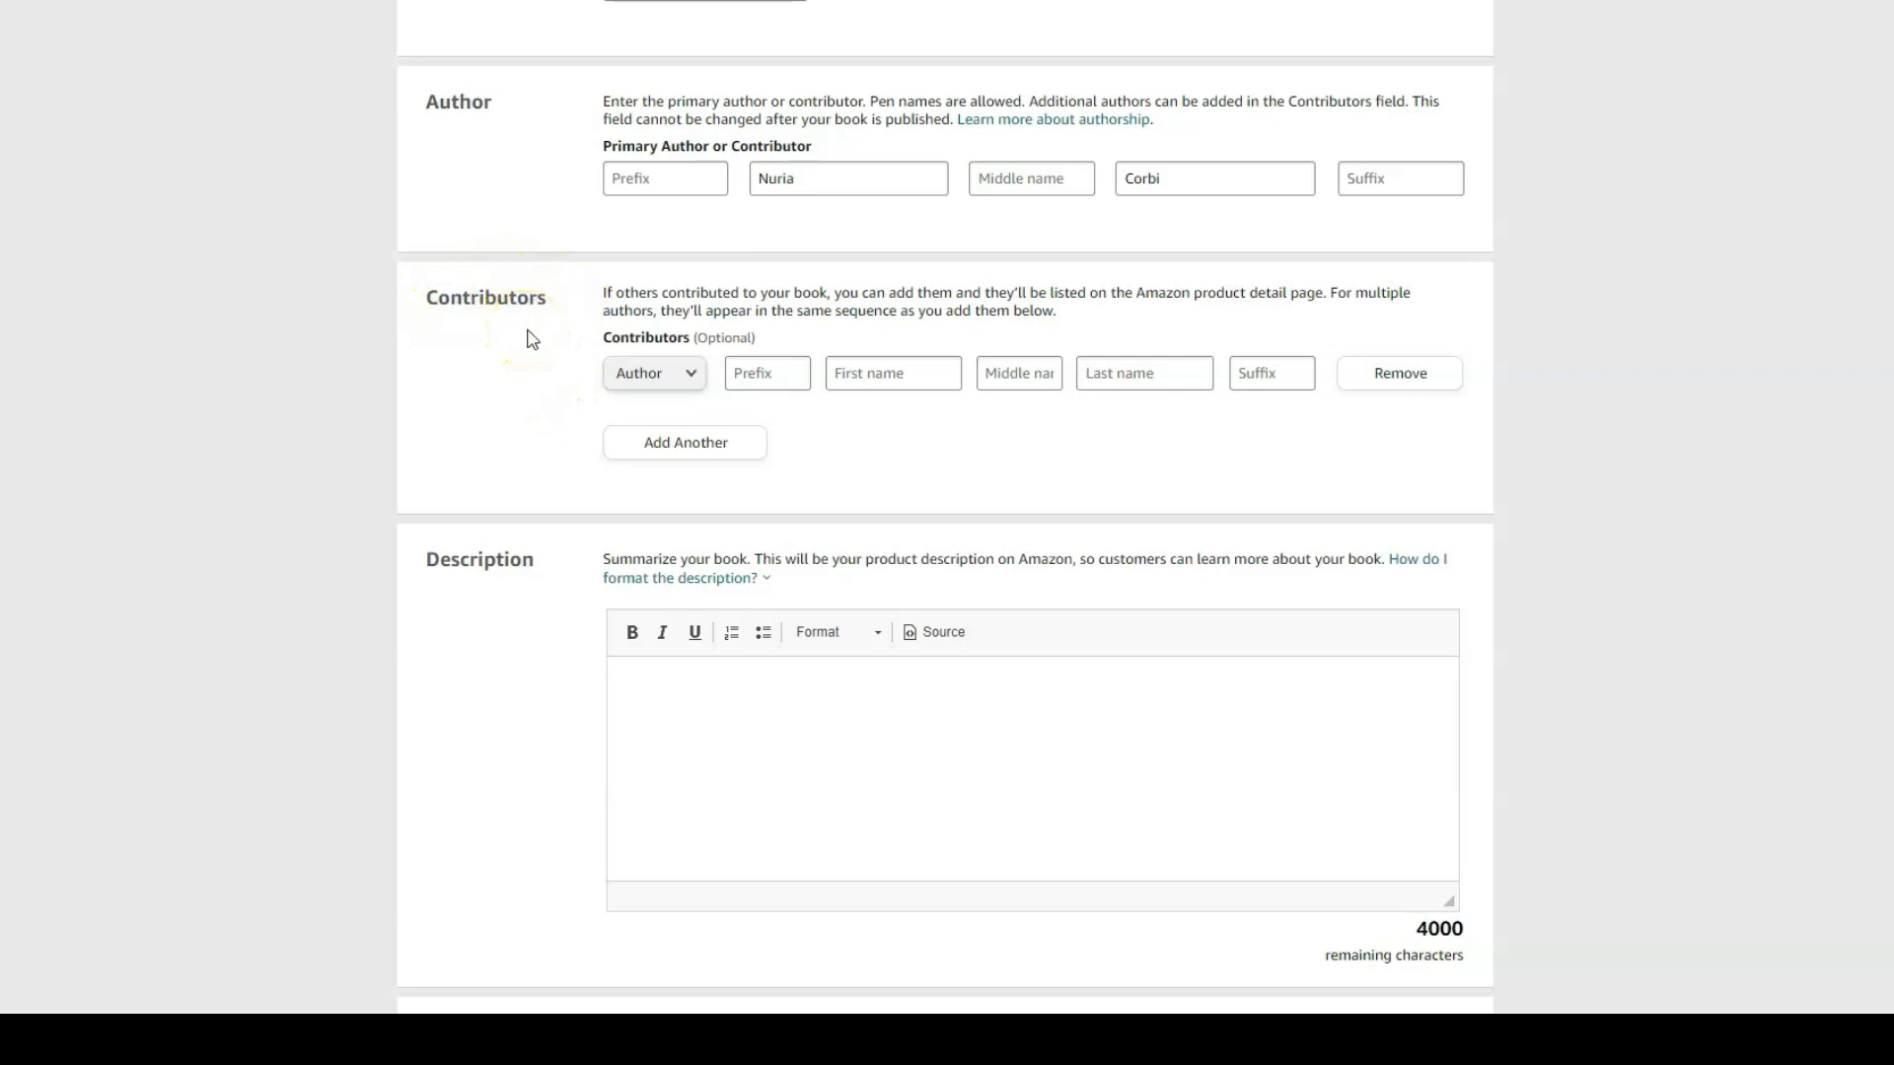
Step: Check the available contributor roles without choosing a different one
click(690, 373)
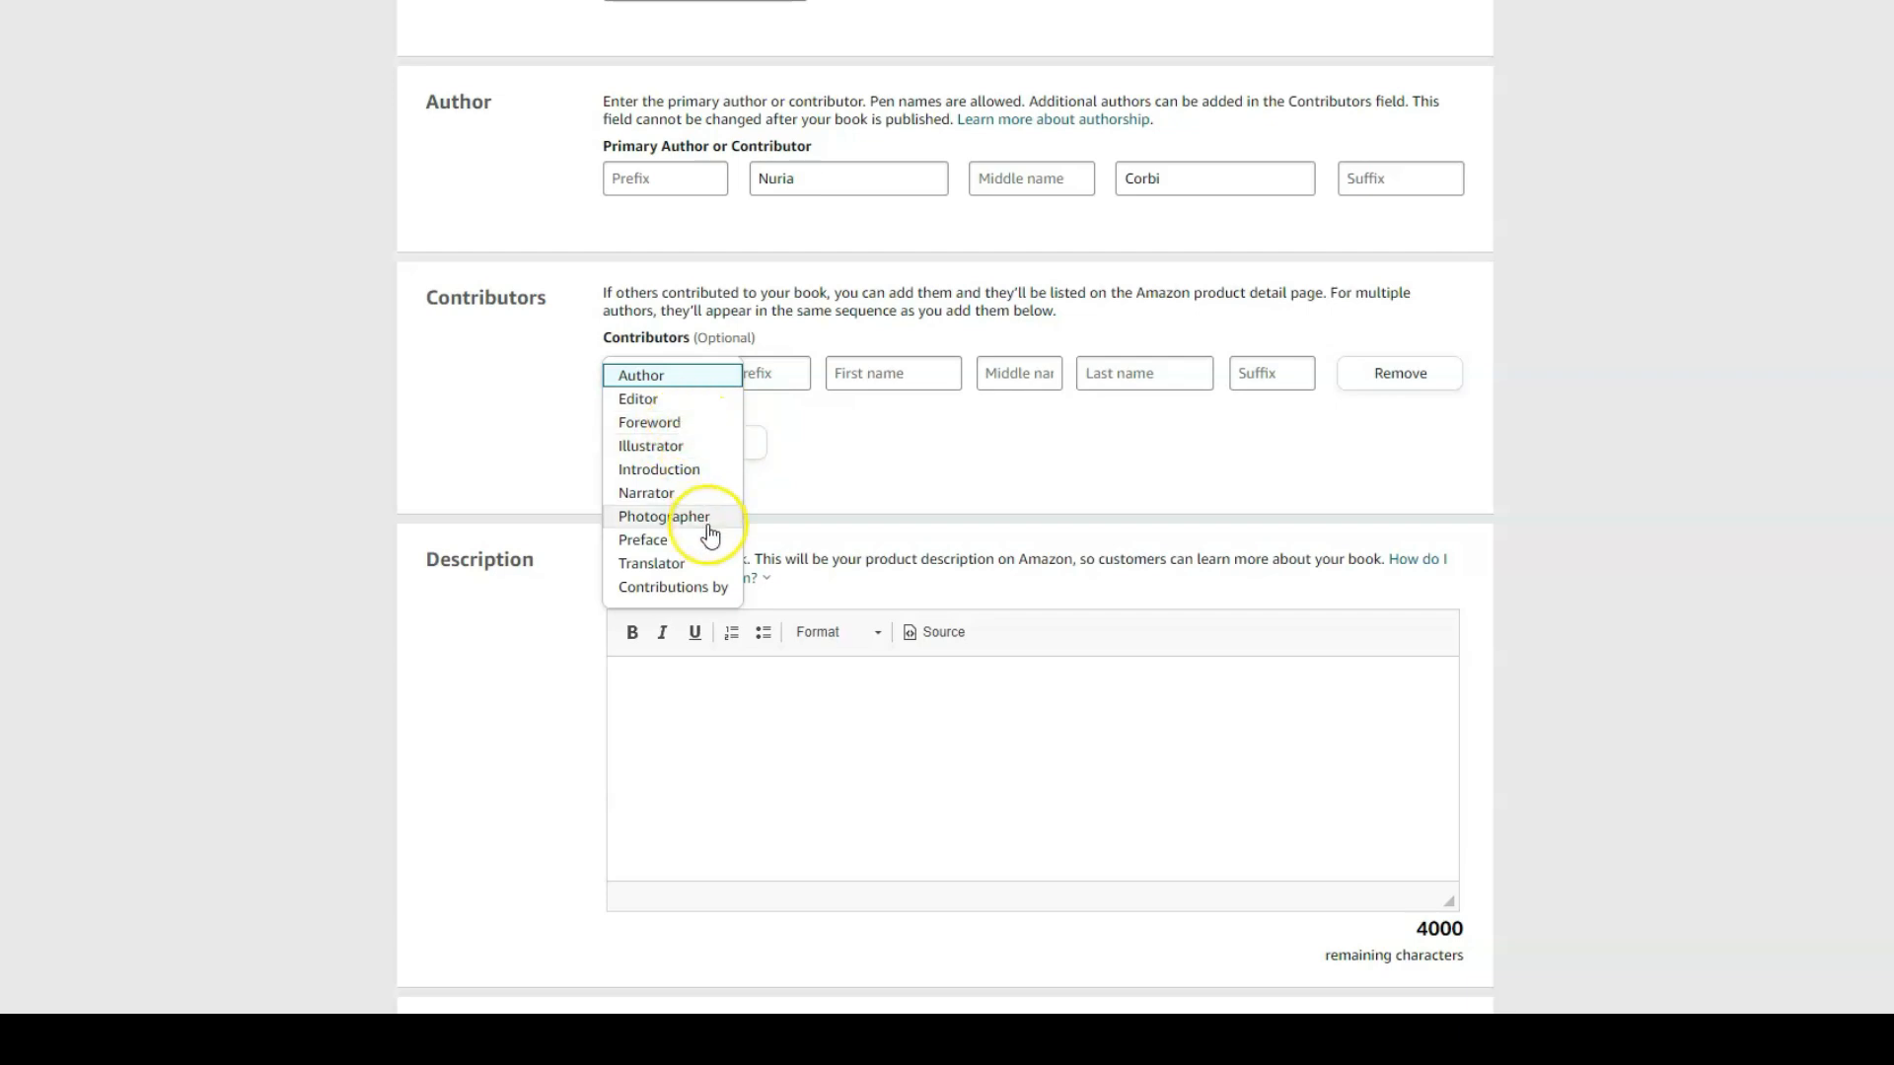
click(909, 470)
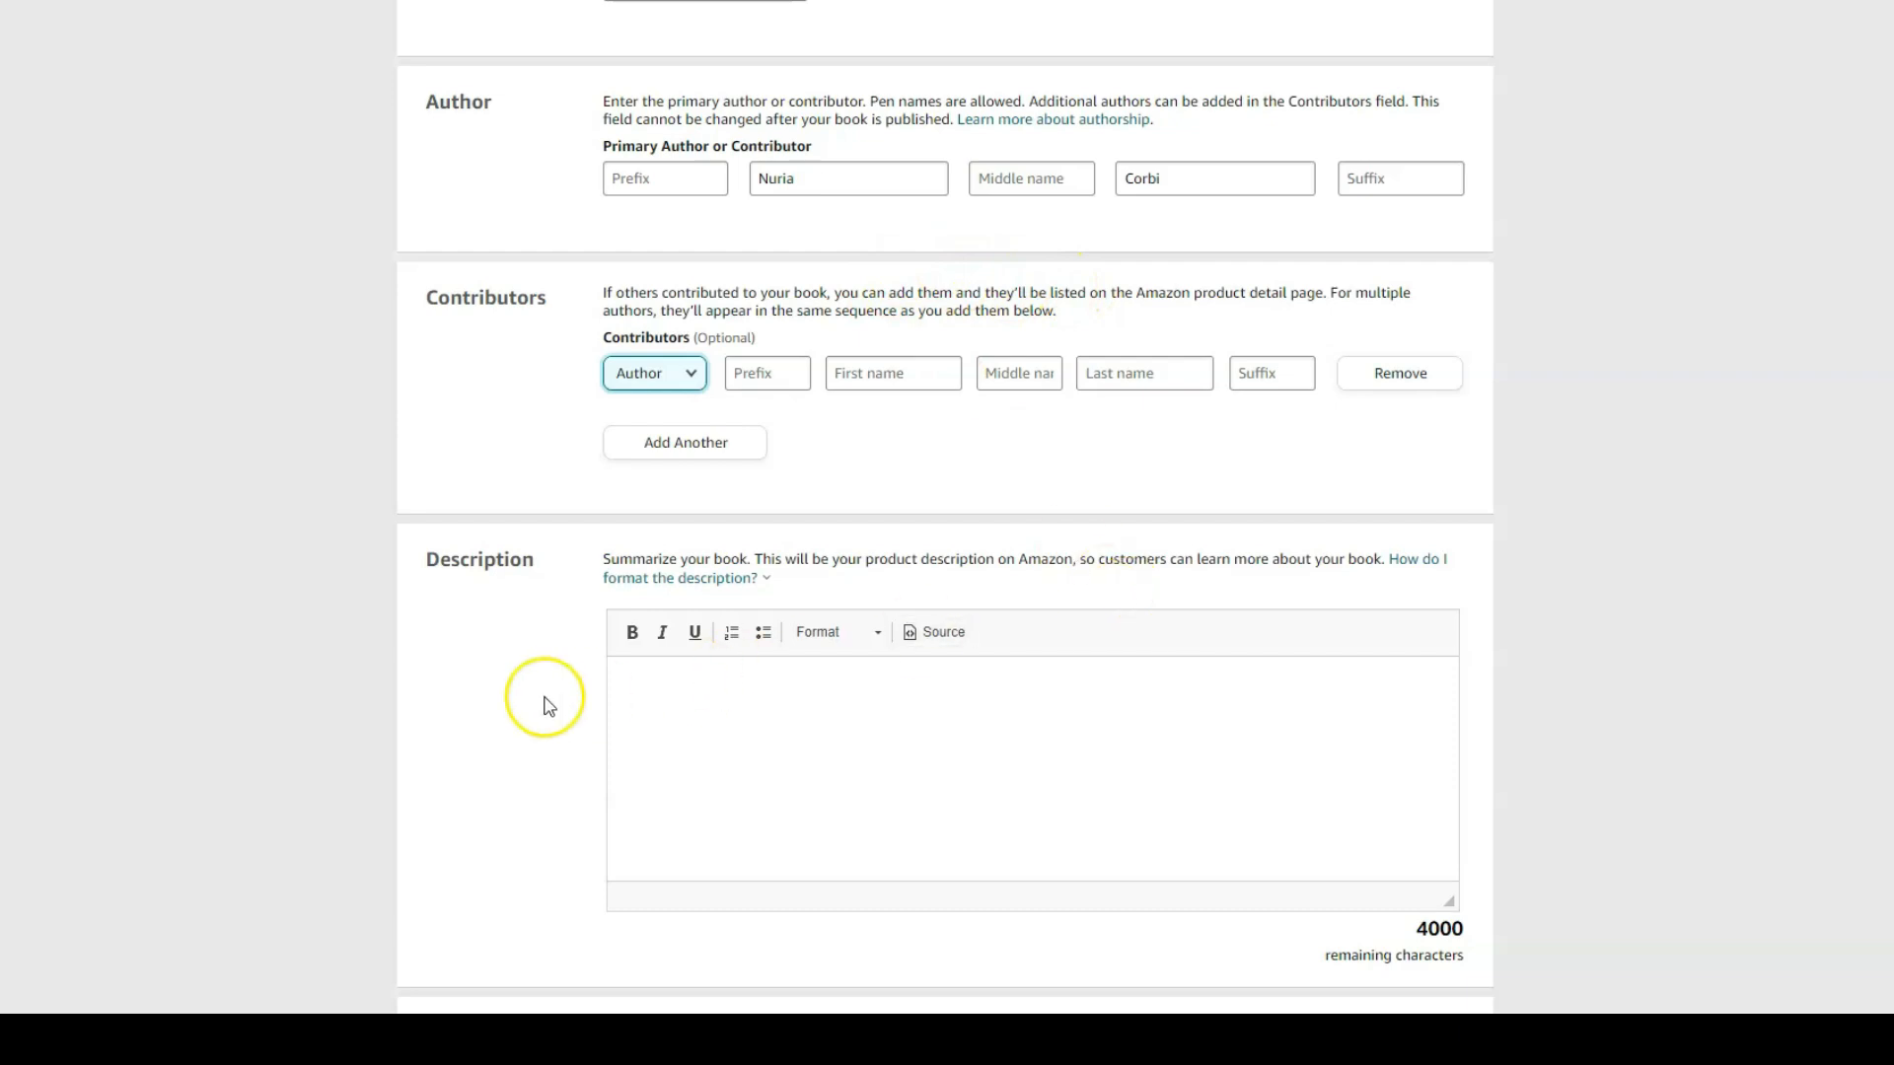
Step: Write "My Notebook: Lined Pages with Floral Cover Design" as the first line of the book description
scroll(516, 709, down, 1)
scroll(516, 708, down, 2)
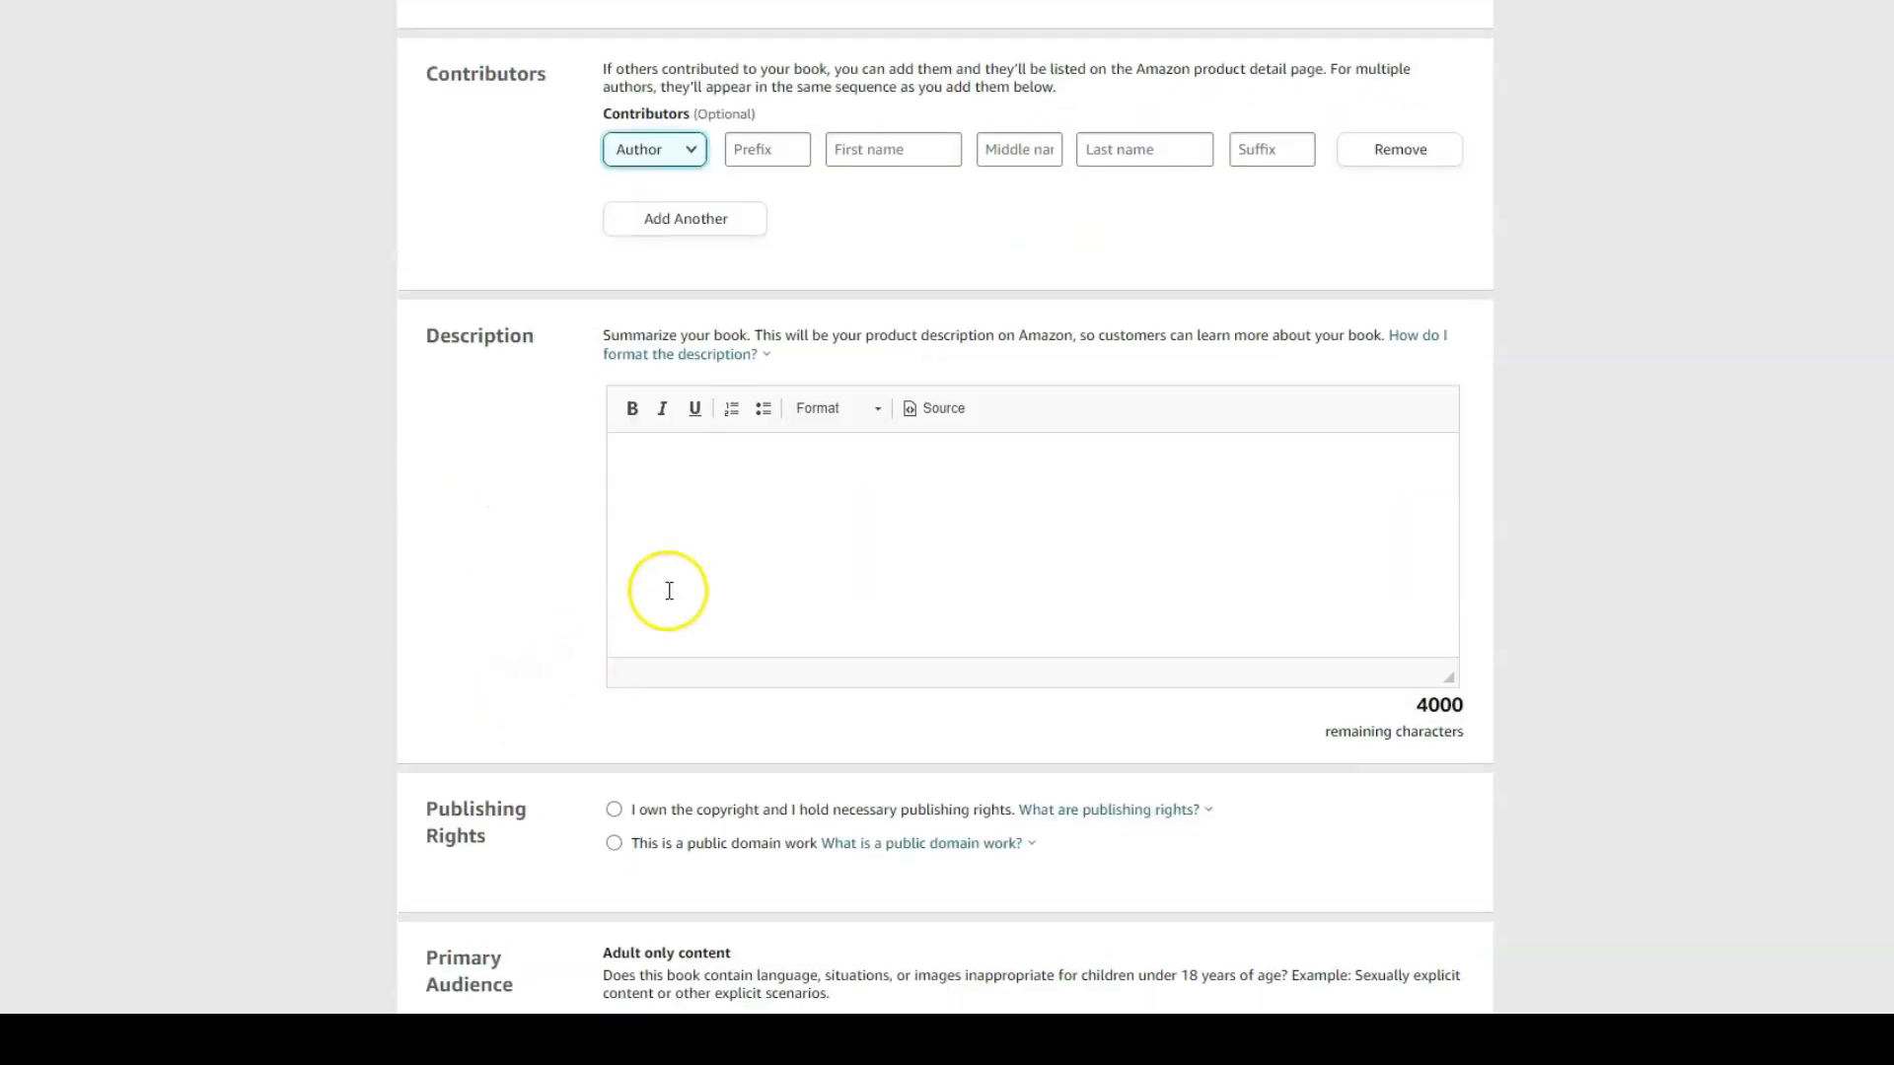
click(674, 468)
scroll(709, 468, up, 11)
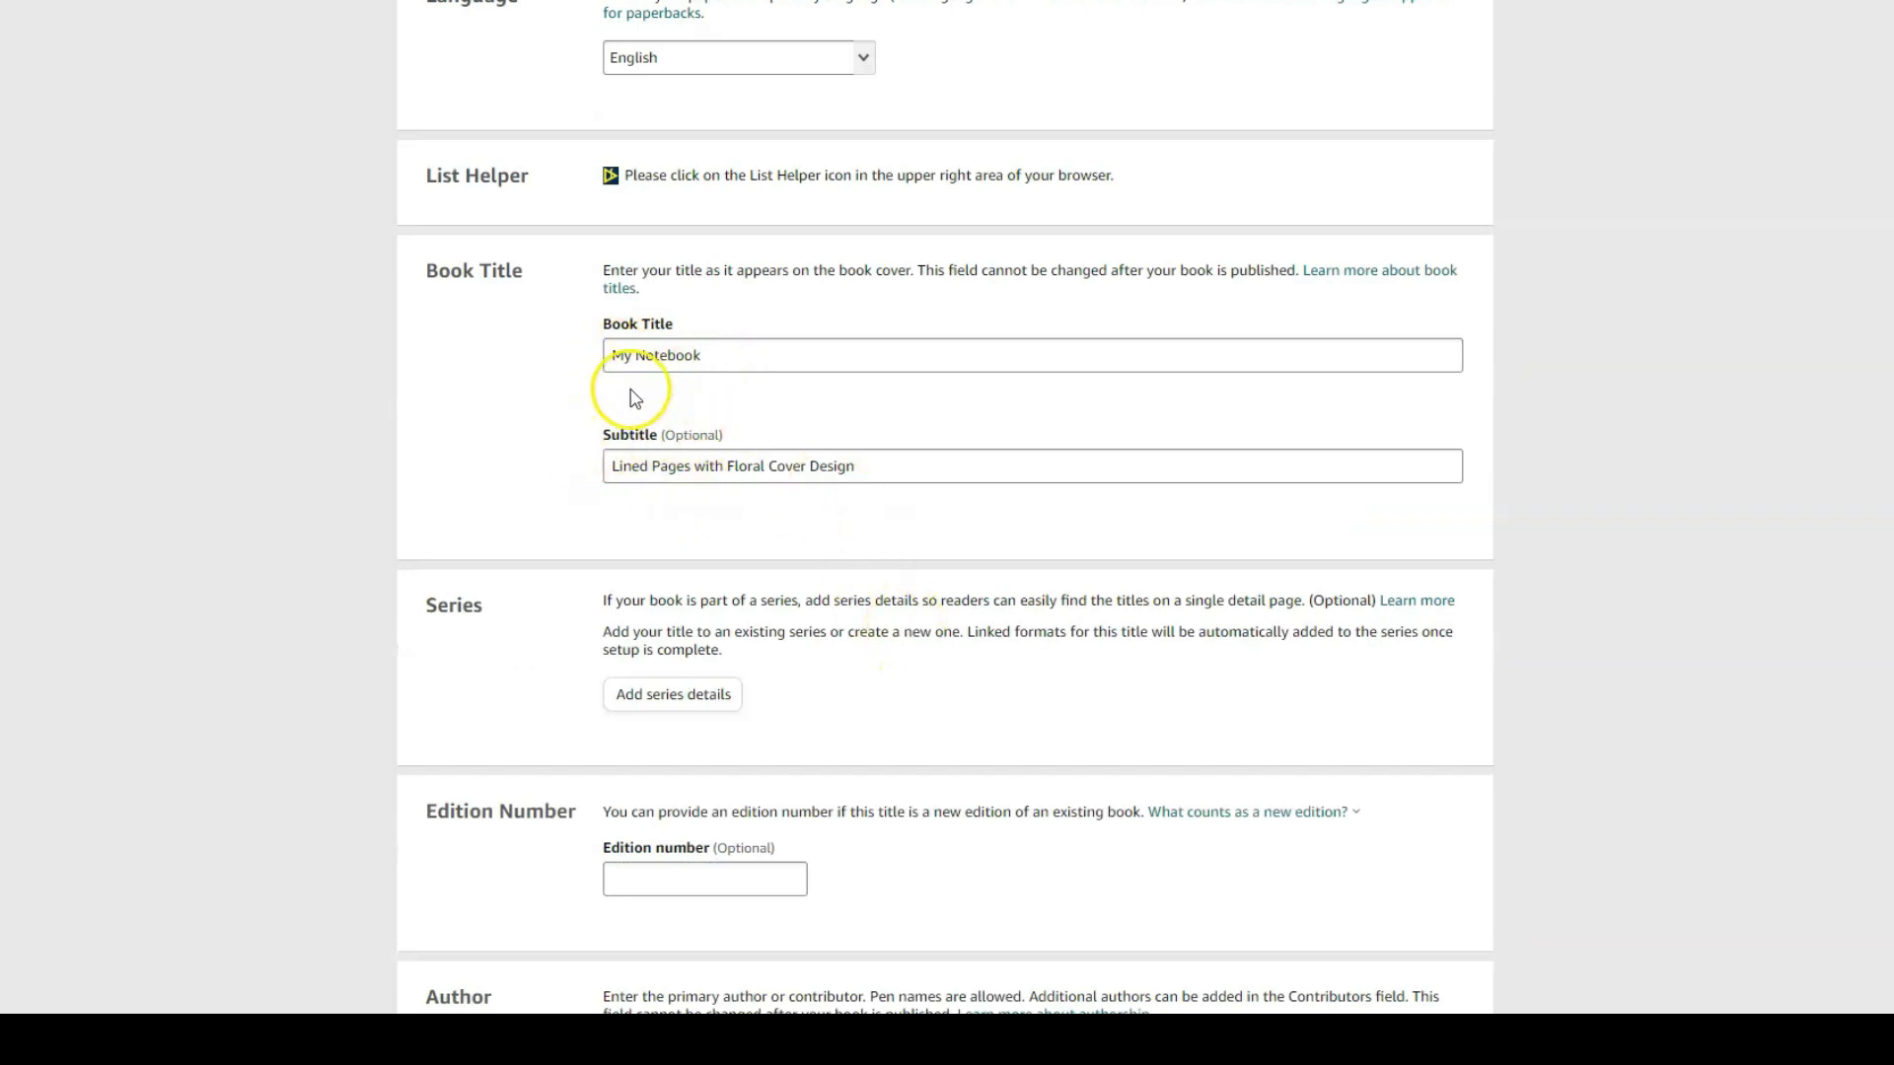
scroll(840, 623, down, 2)
scroll(839, 624, down, 5)
click(662, 898)
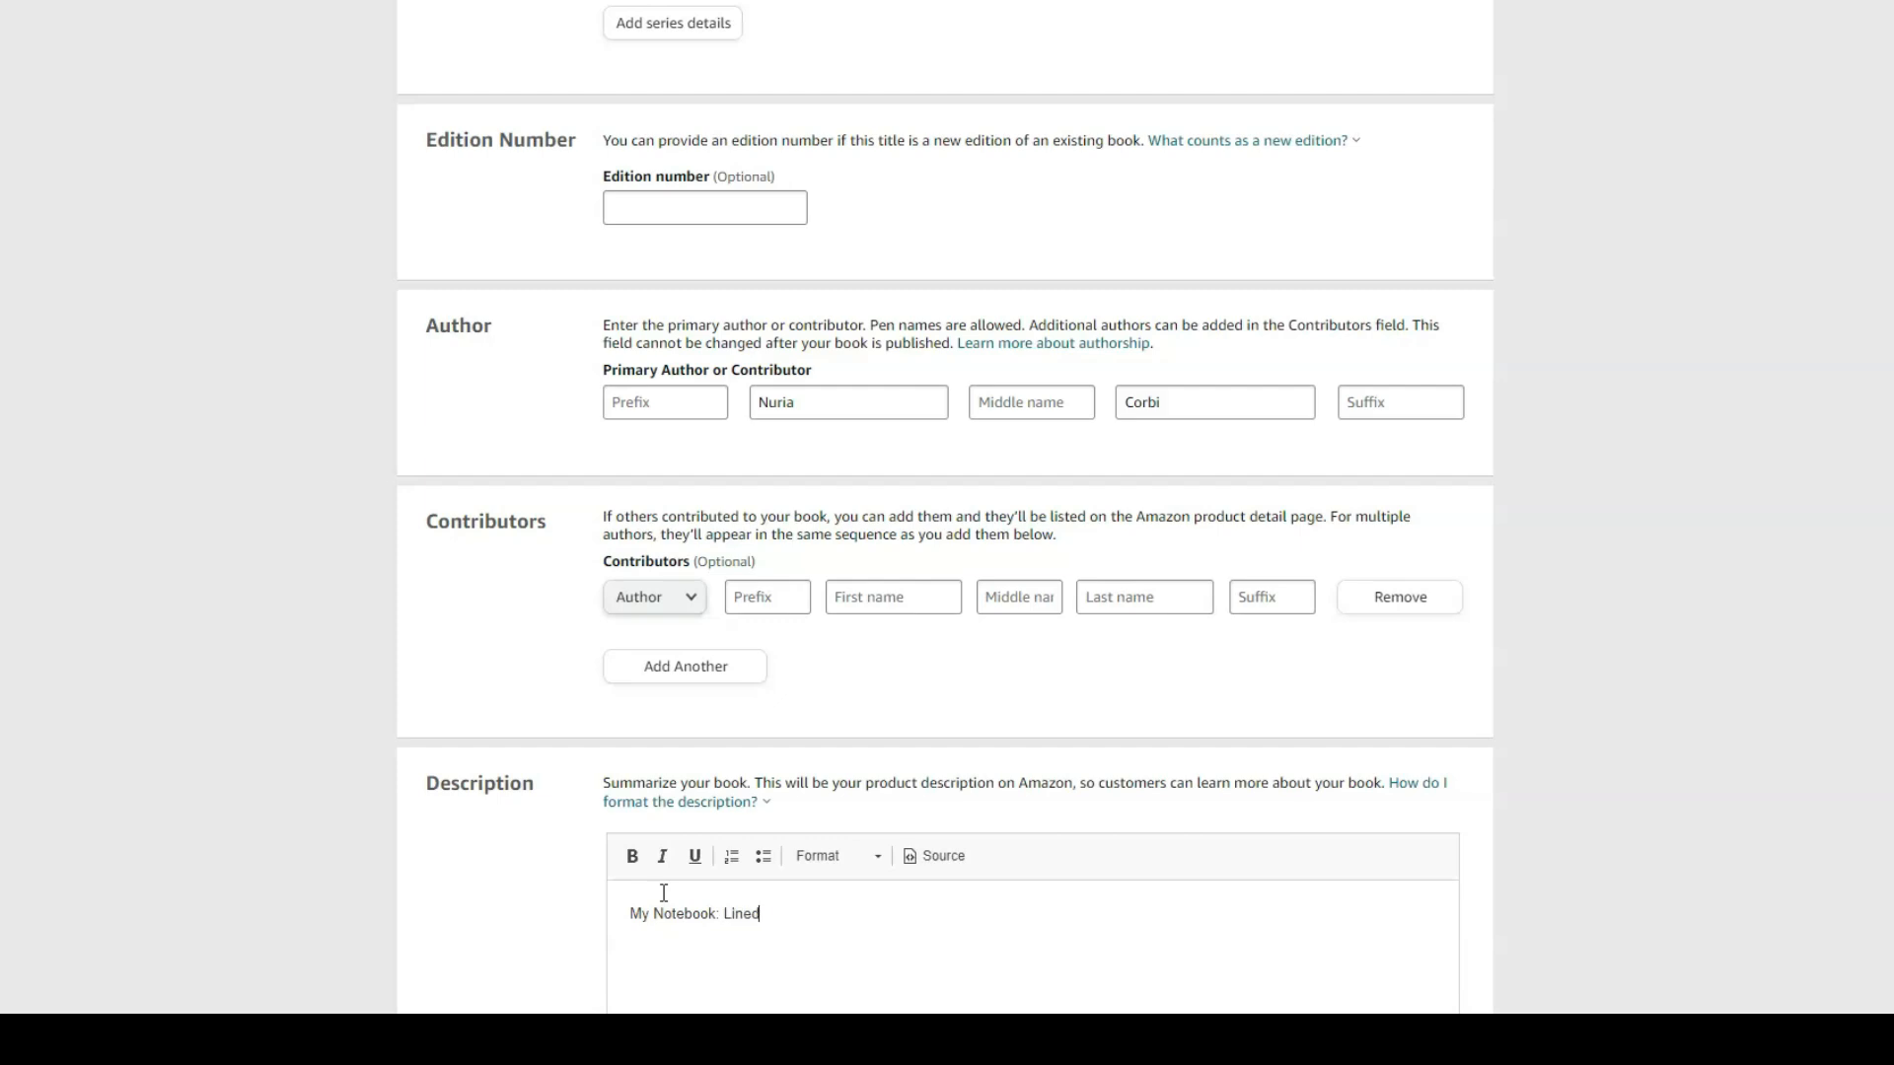
scroll(663, 893, up, 3)
scroll(662, 897, down, 5)
click(659, 902)
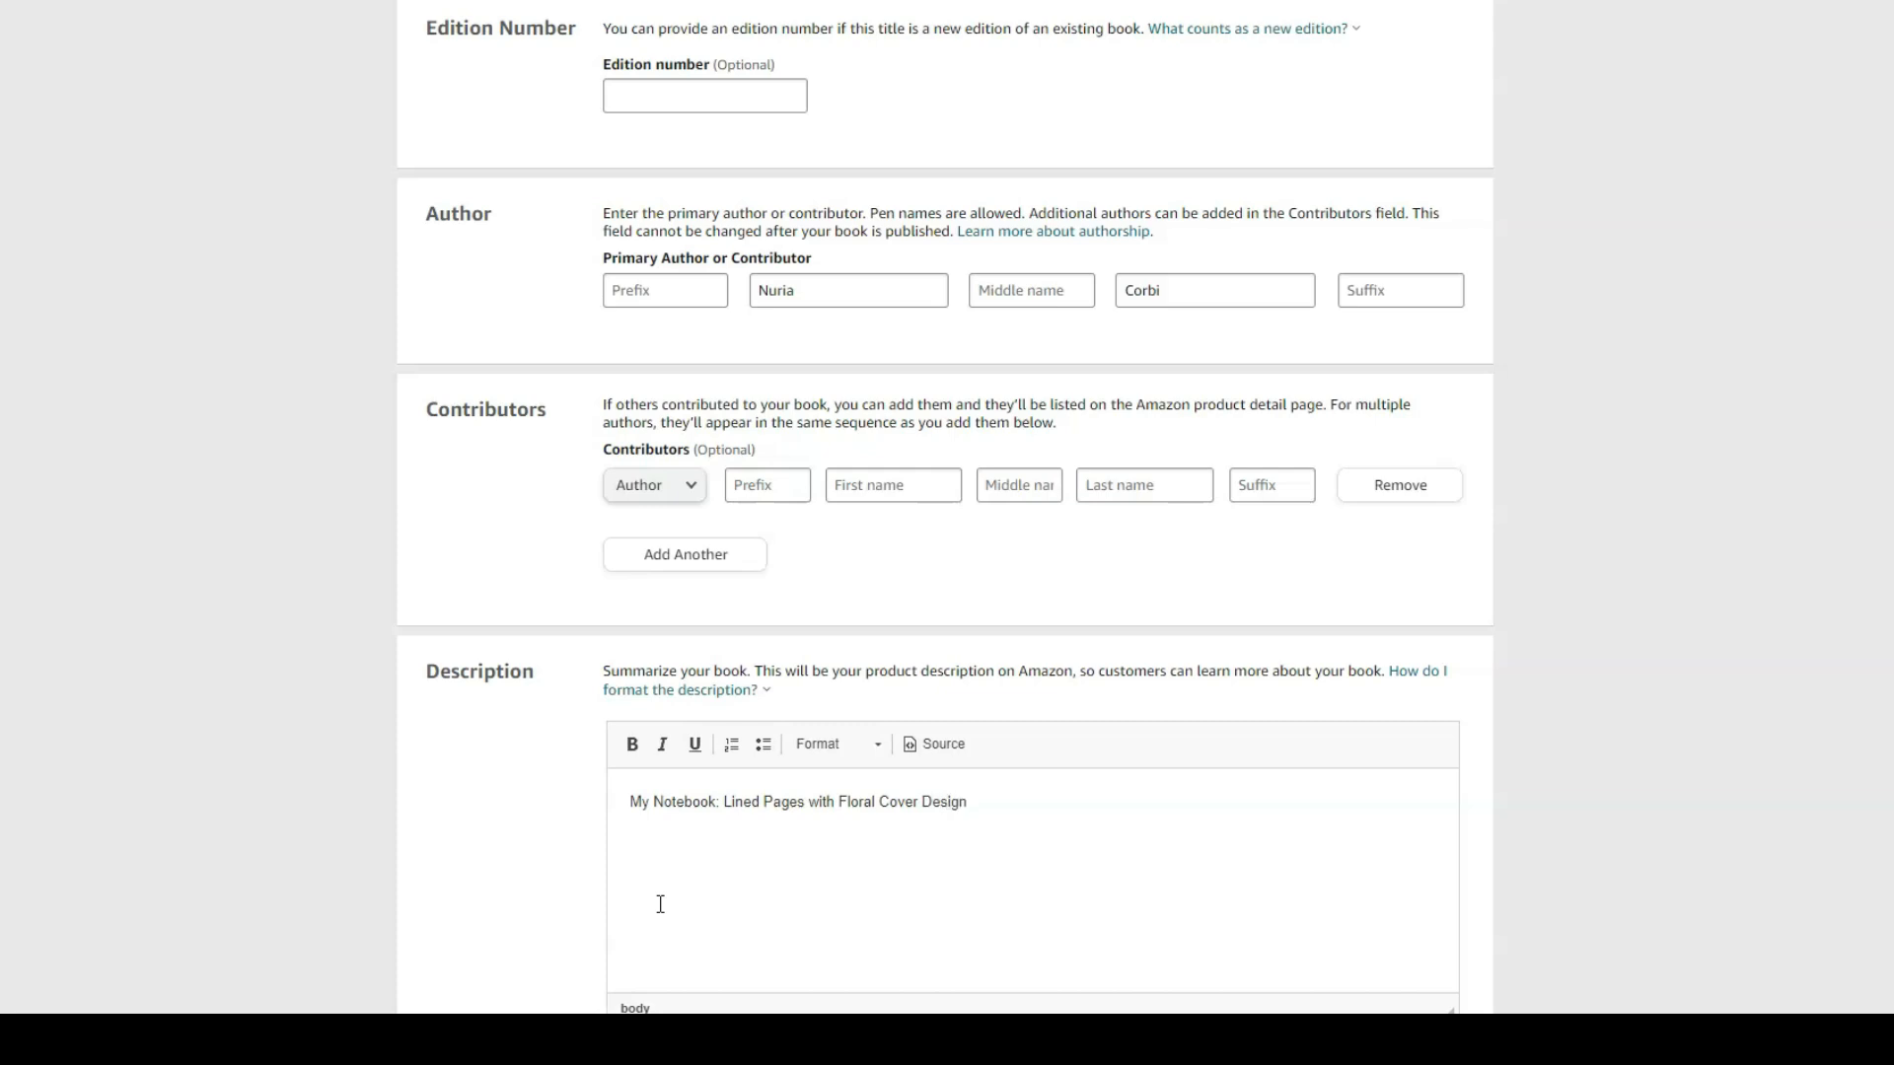
Step: Make the title line of the description bold
drag(629, 801, 1025, 795)
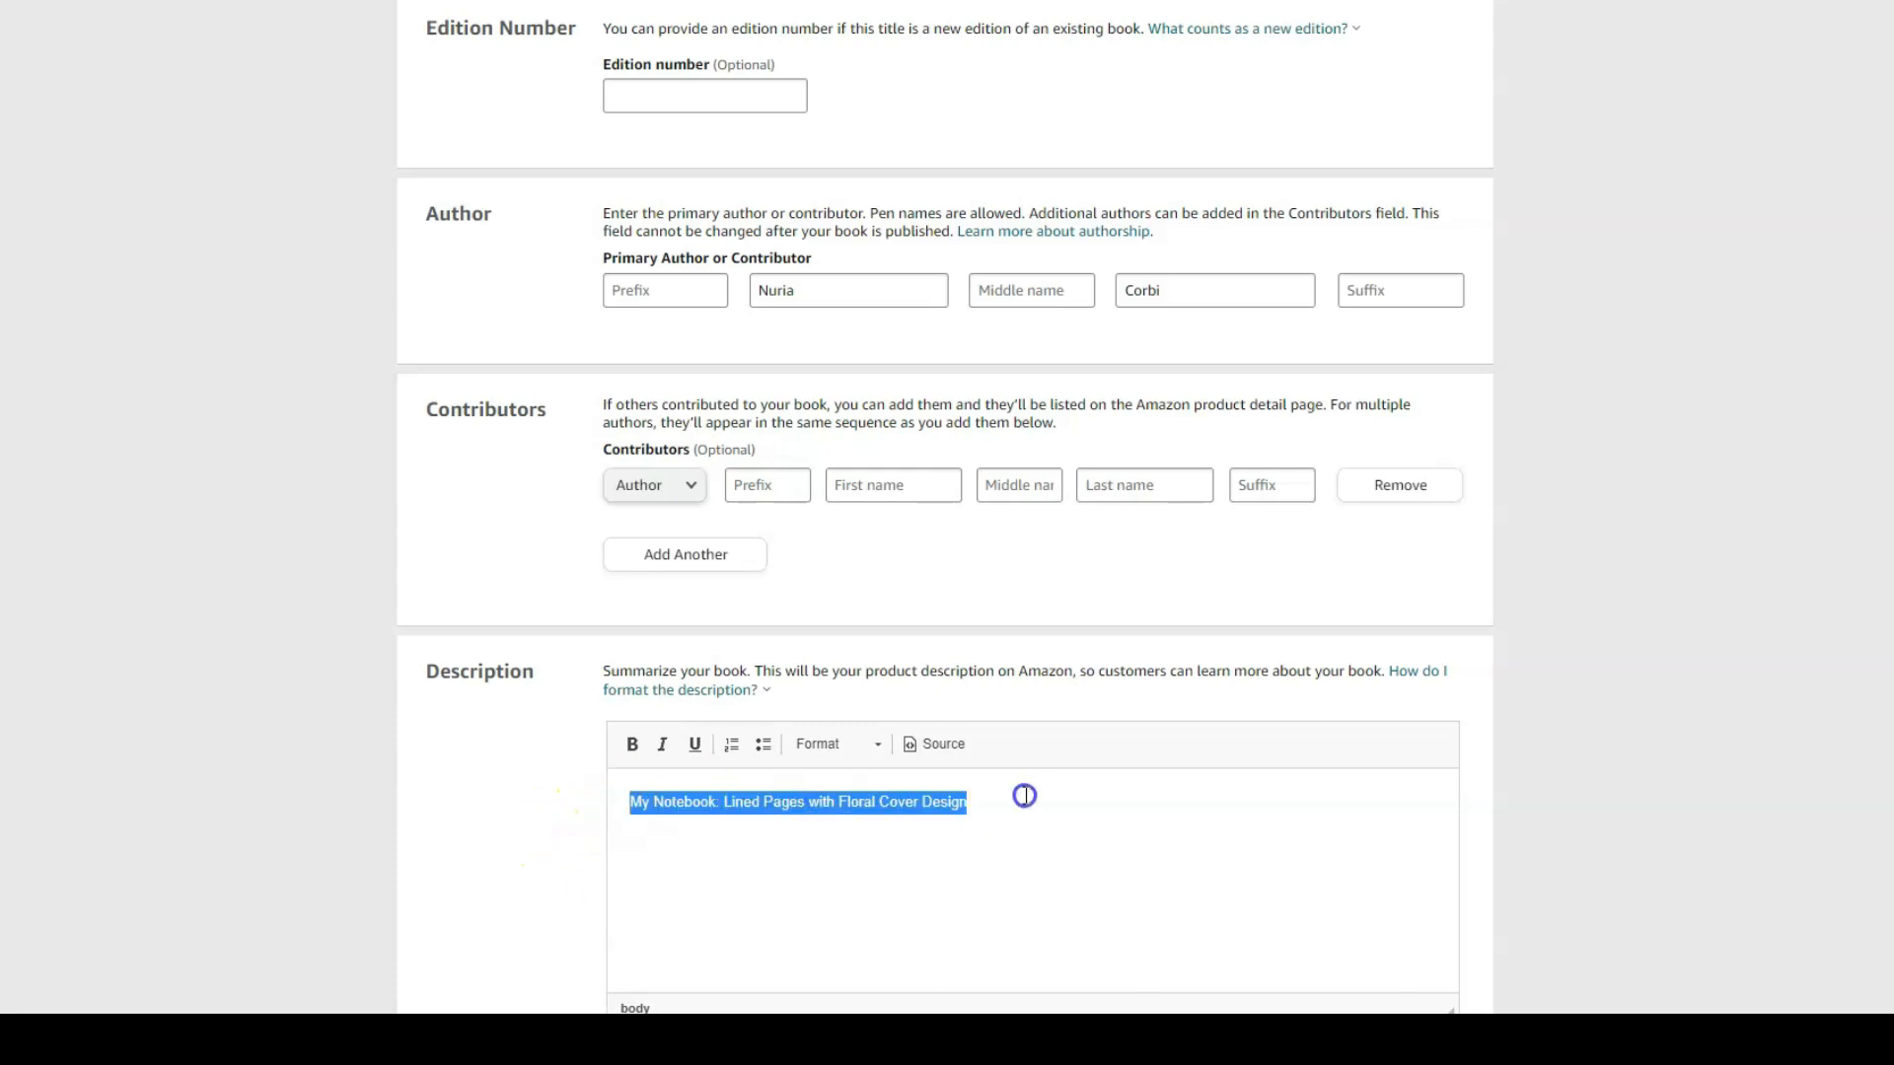
click(633, 744)
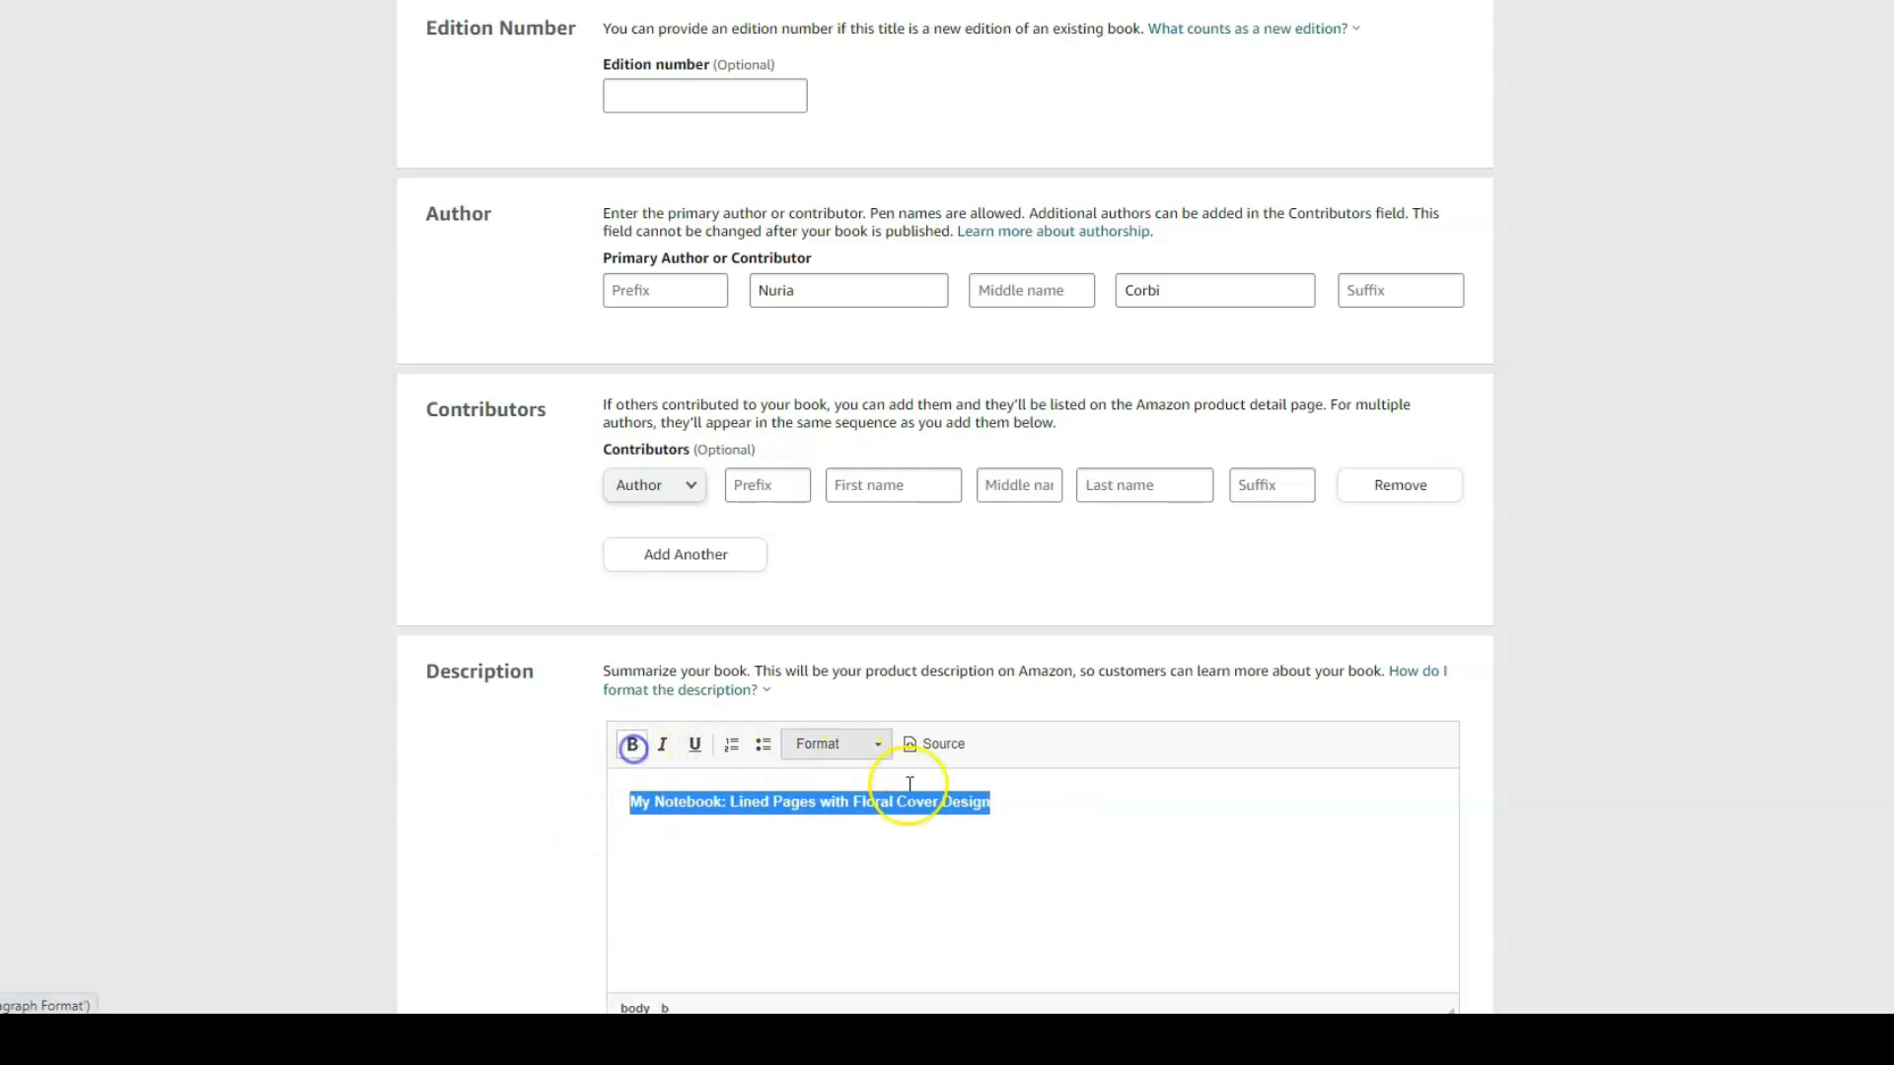
click(1018, 808)
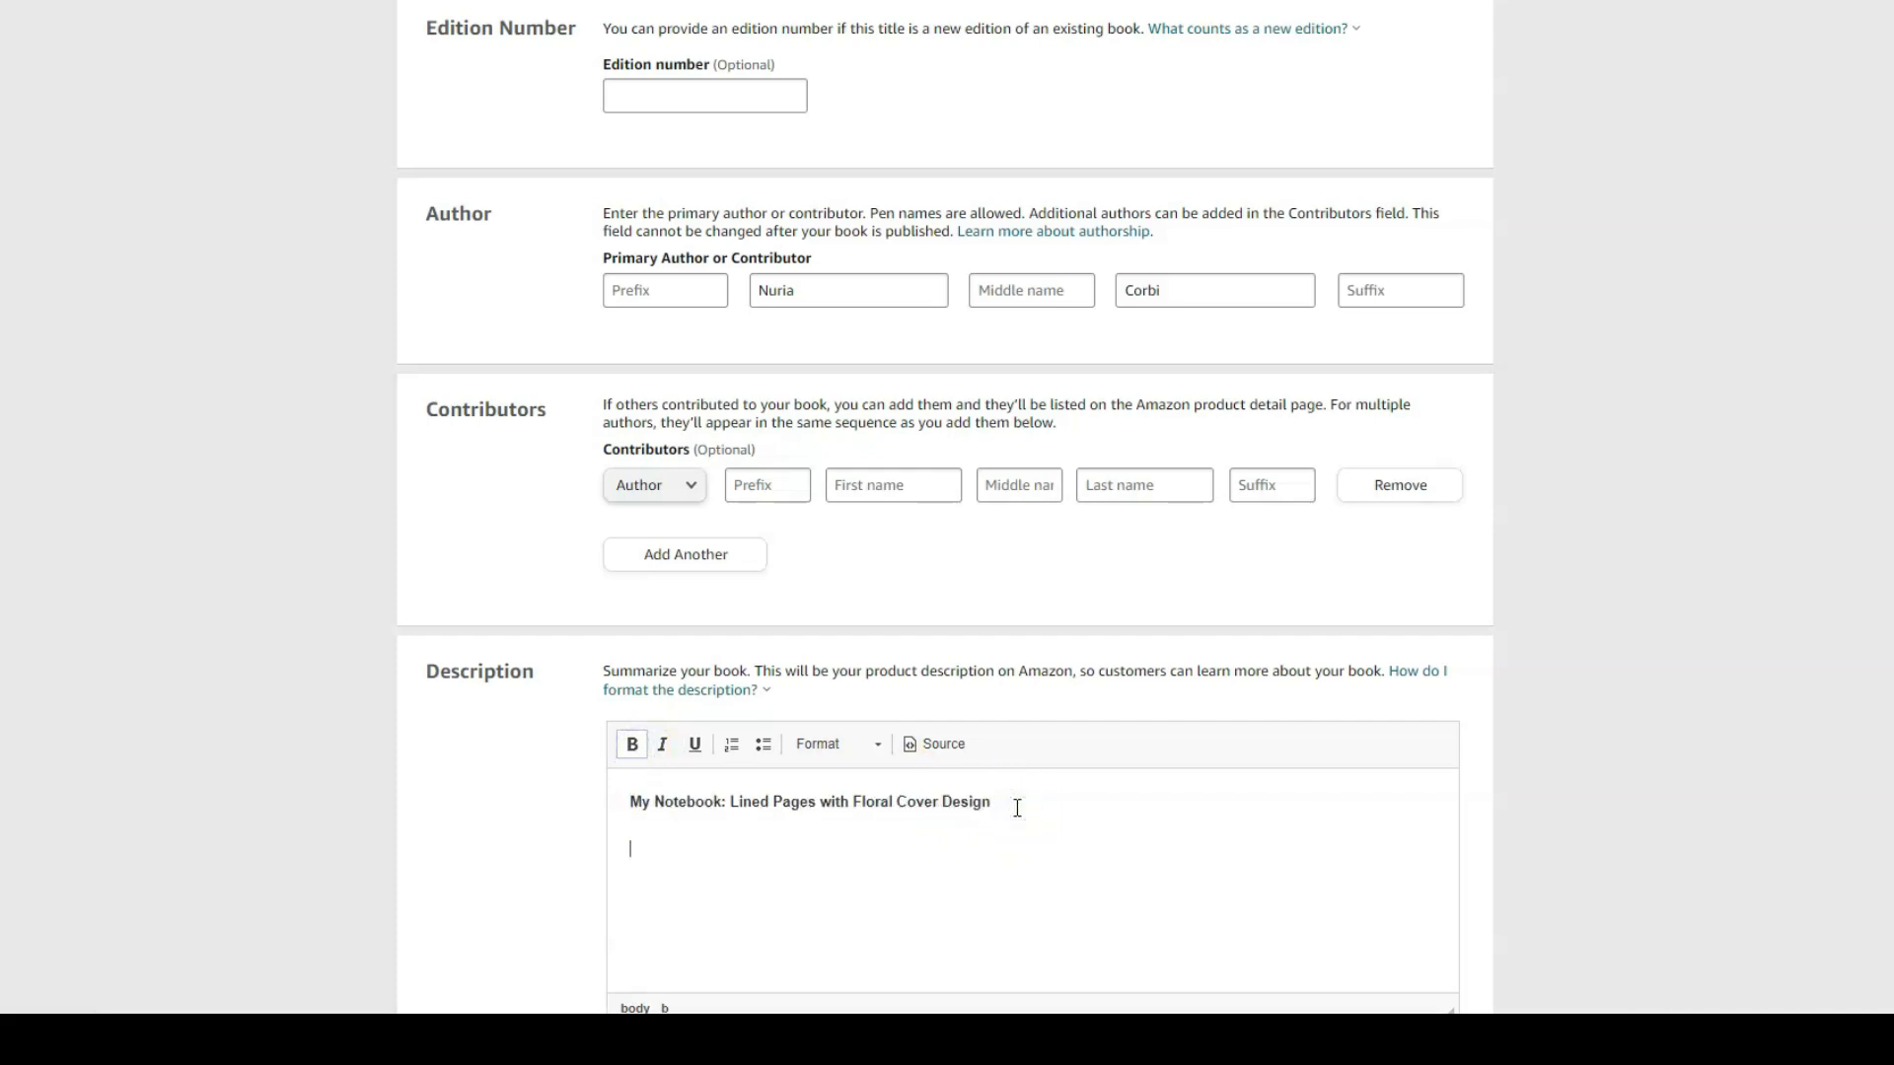
Step: Add an intro paragraph beginning "A delightful companion for your thoughts and ideas" and a bulleted "Key Features:" list beginning with Premium Quality
click(1018, 808)
key(Return)
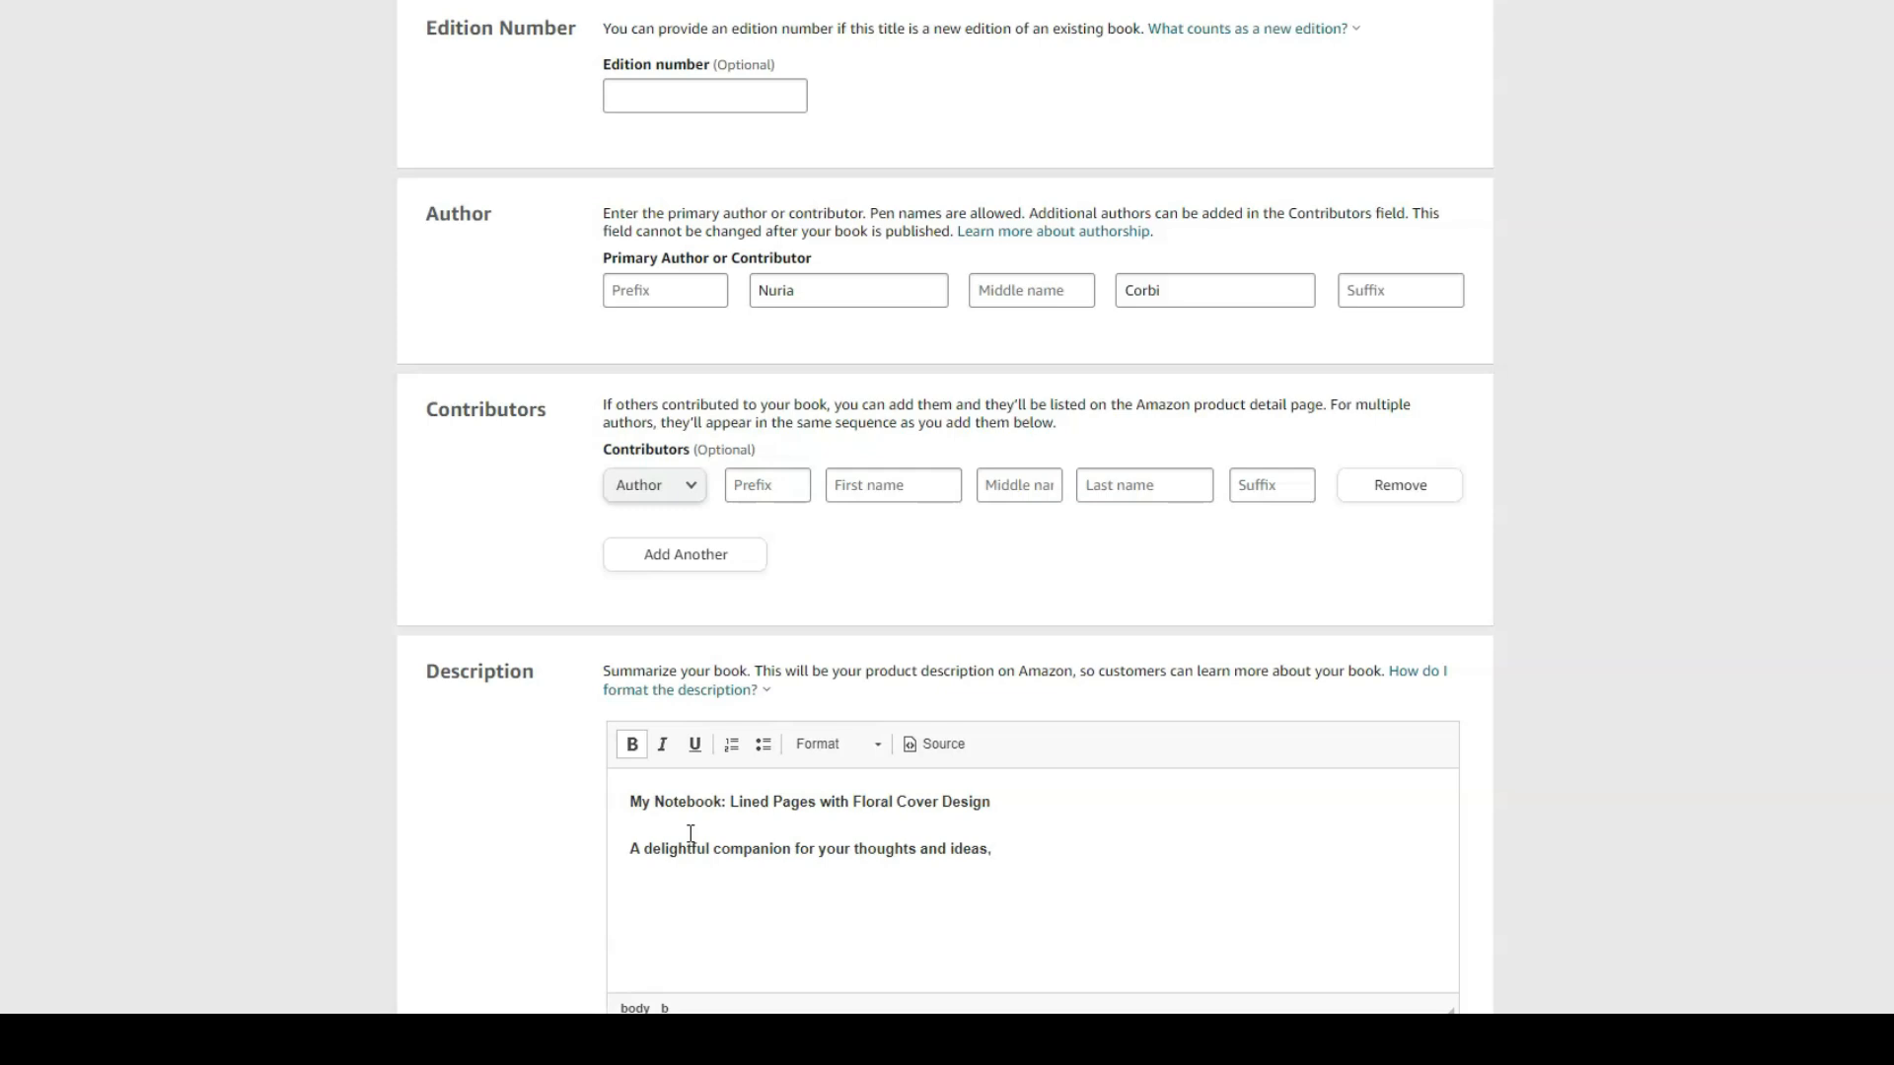
text(this notebook is a charming stationery essential designed to inspire creativity, organization and self-expression. This lovely notebook features a graceful floral cover that will instantly captivate your heart, making it a perfect accesssory for writers, dreamers, and creative souls alike.)
key(Return)
key(Return)
text(Key Features:)
key(Return)
text(Premiu)
Step: Set the notebook dimensions in the Versatile Size bullet of the description to 6 x 9 inches
scroll(705, 737, down, 2)
scroll(909, 625, down, 2)
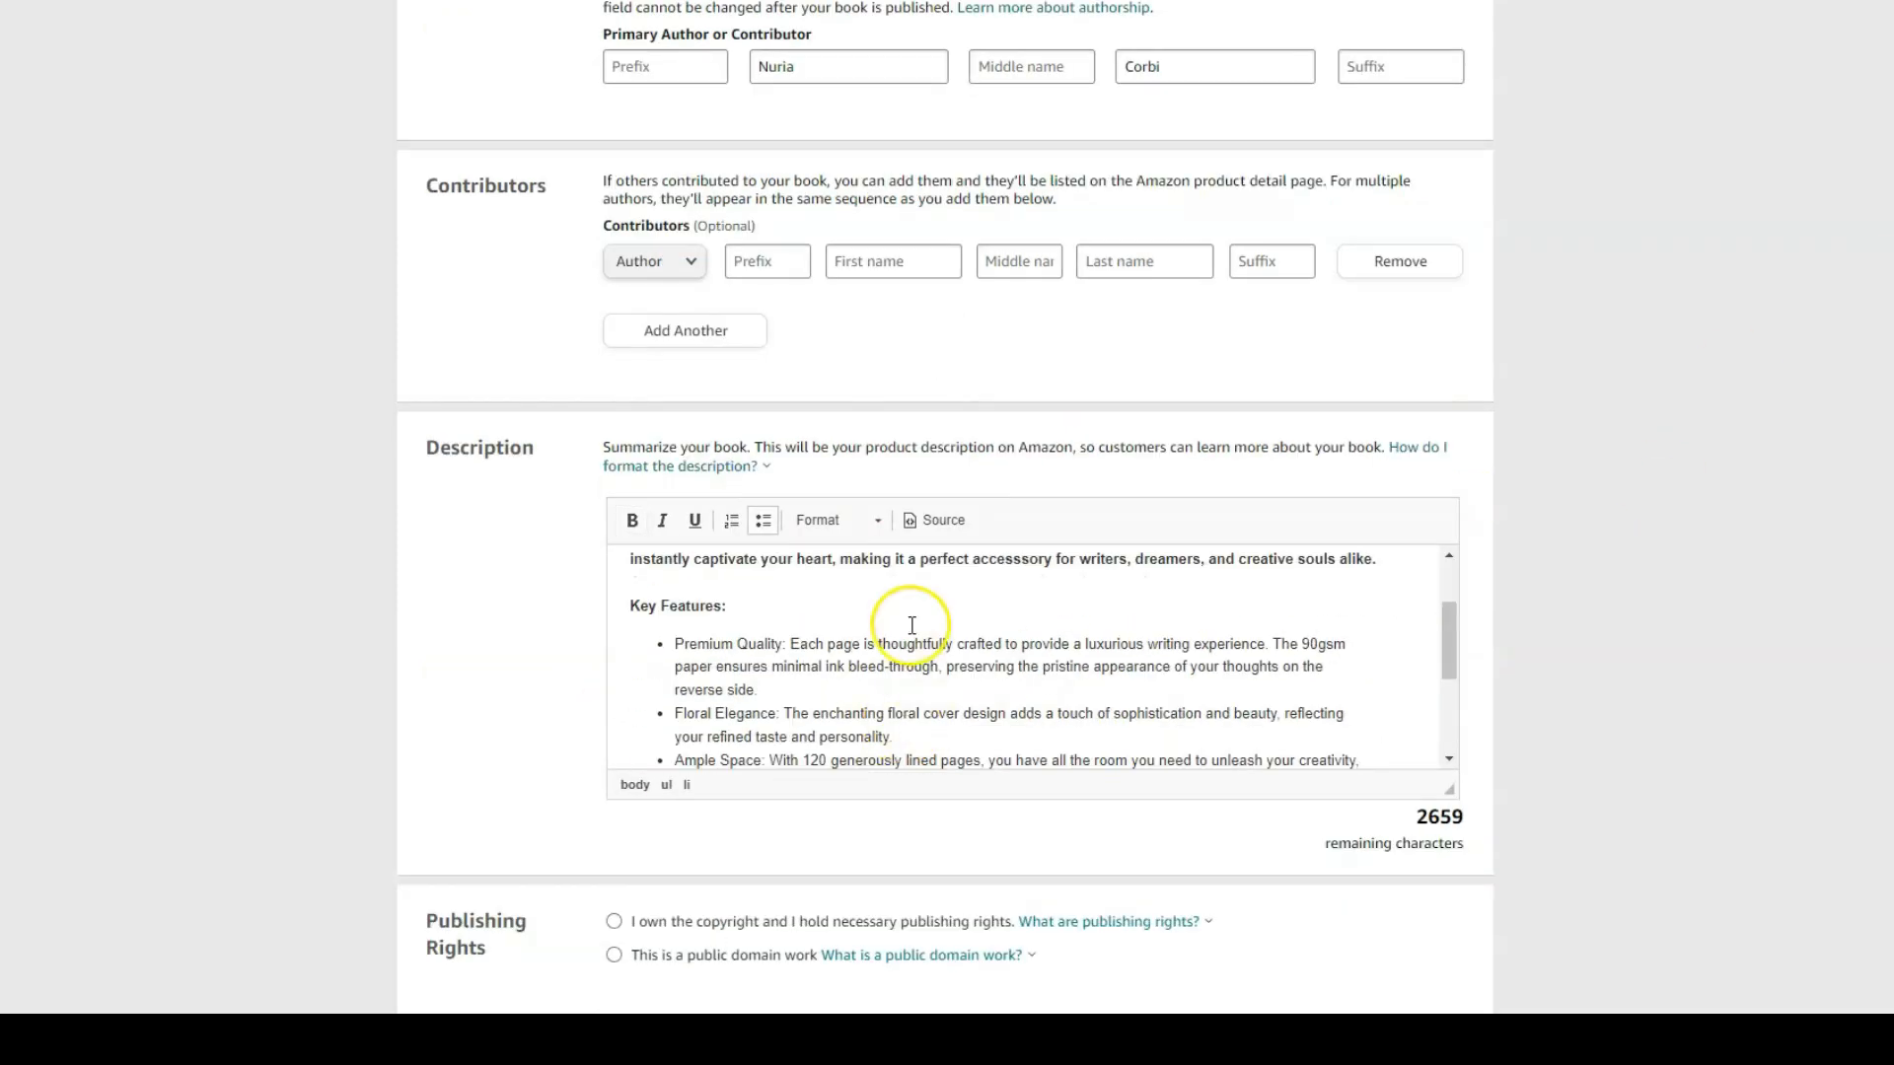
click(846, 715)
key(BackSpace)
key(BackSpace)
key(BackSpace)
key(BackSpace)
key(BackSpace)
key(BackSpace)
key(BackSpace)
key(BackSpace)
key(BackSpace)
text(6 x 9)
Step: Add a closing paragraph beginning "Embrace the joy of writing, drawing, and planning" and remove bold from the intro paragraph and "Key Features:" heading
scroll(975, 665, down, 1)
key(Return)
key(Return)
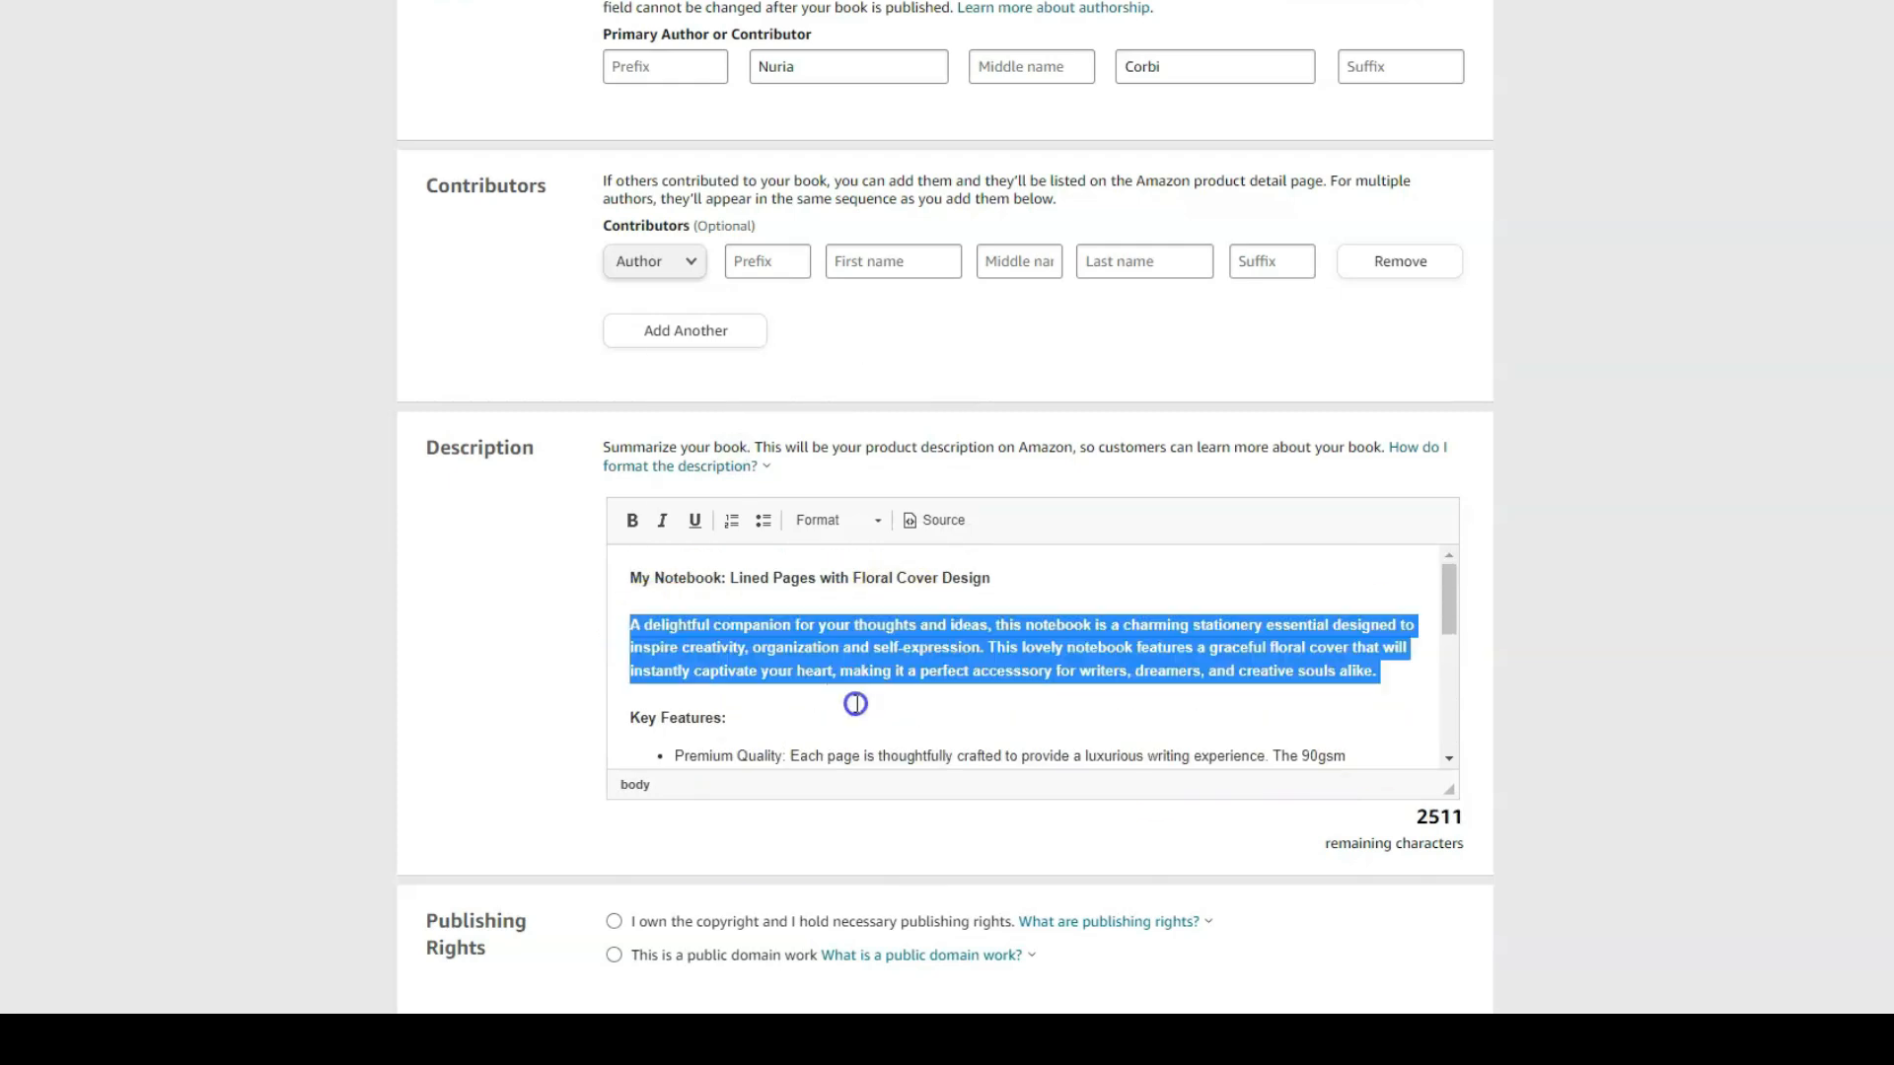
click(922, 754)
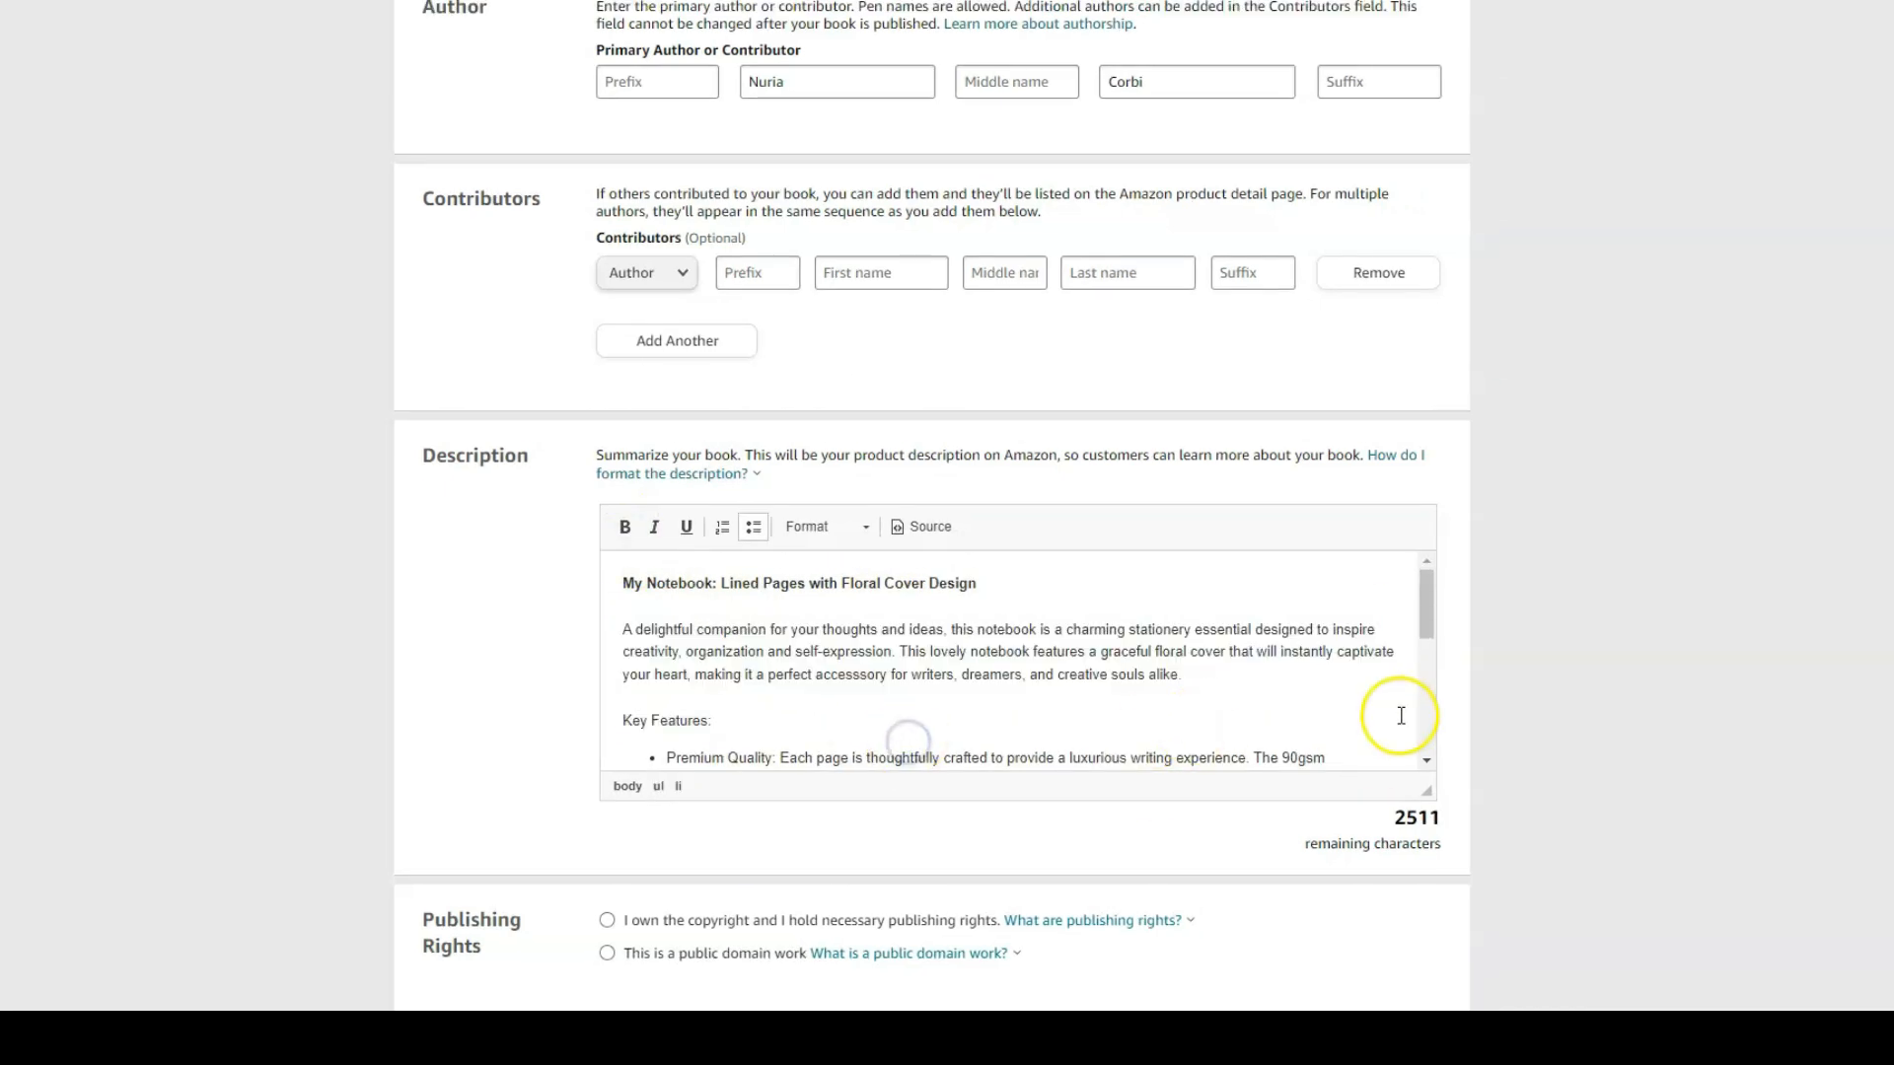
Step: Review the finished description from the title line through the key features to the closing paragraph
scroll(1262, 627, down, 2)
scroll(1266, 627, up, 2)
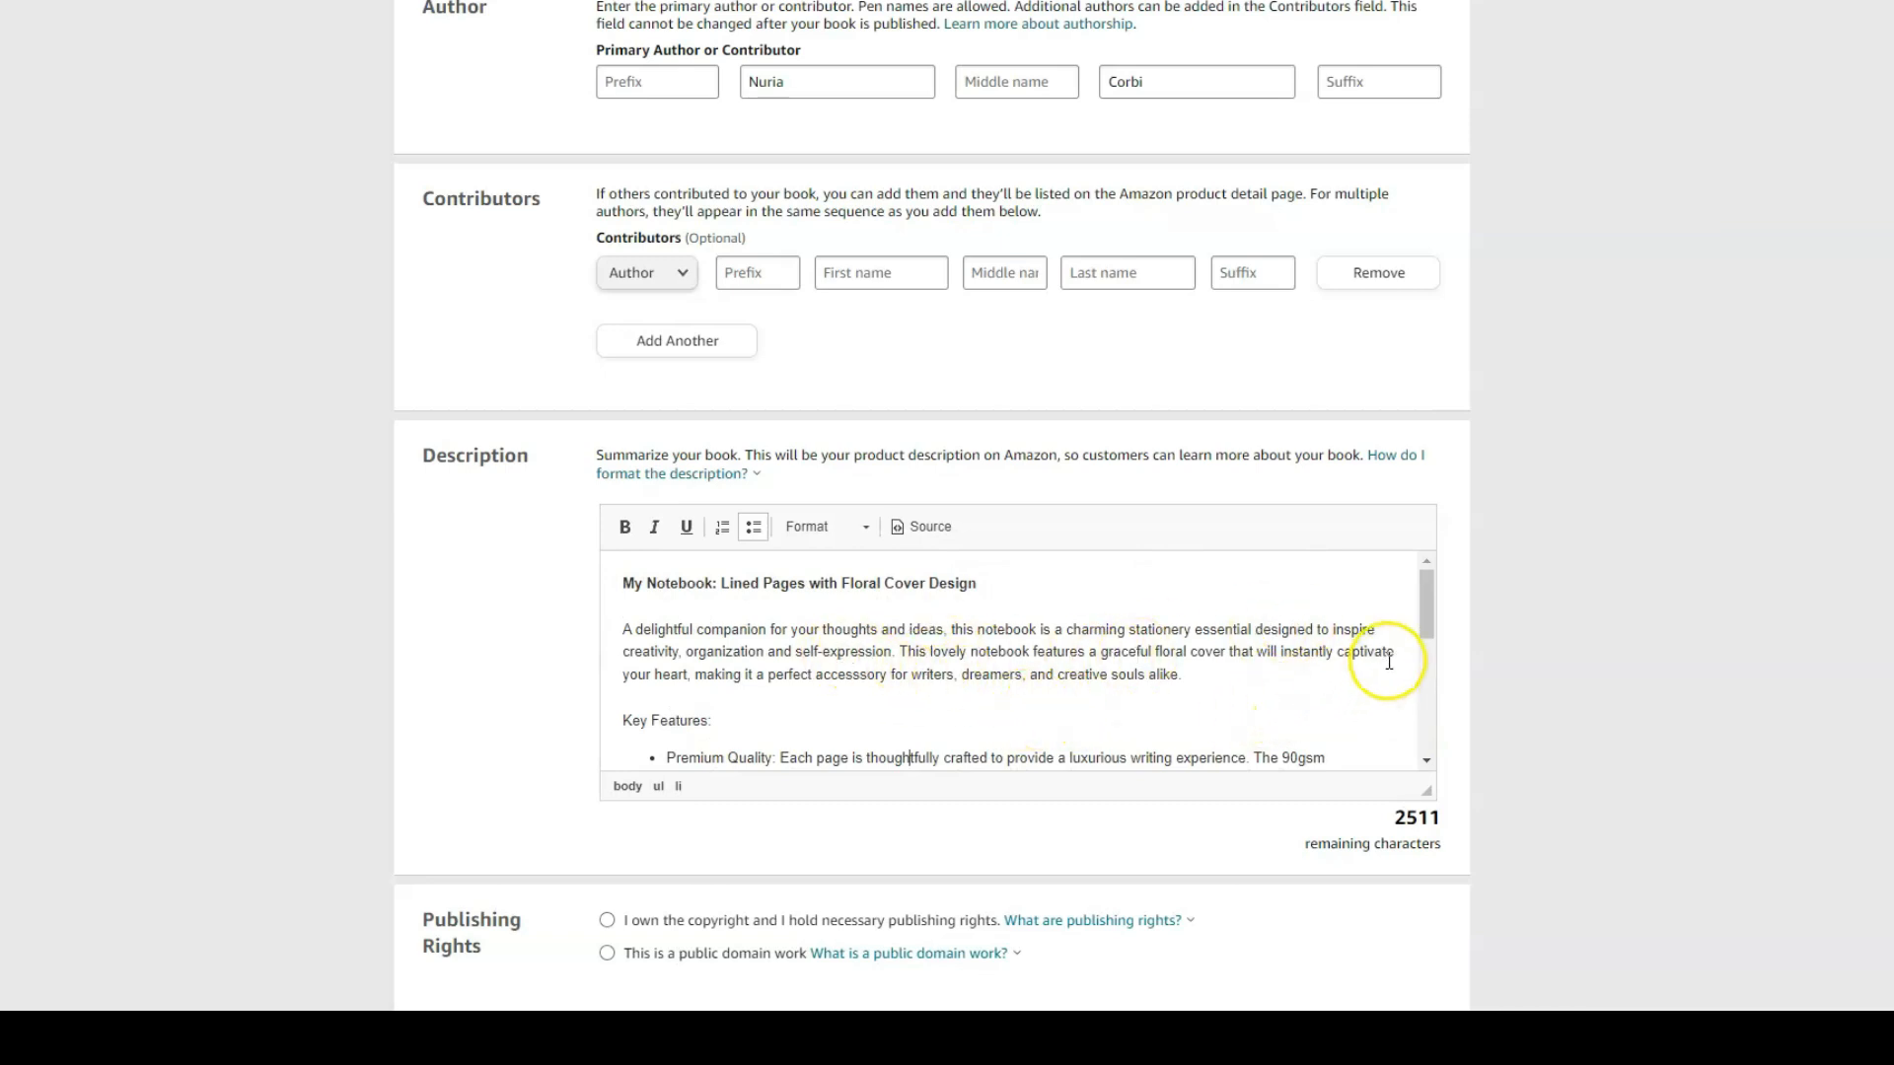
drag(1424, 613, 1427, 620)
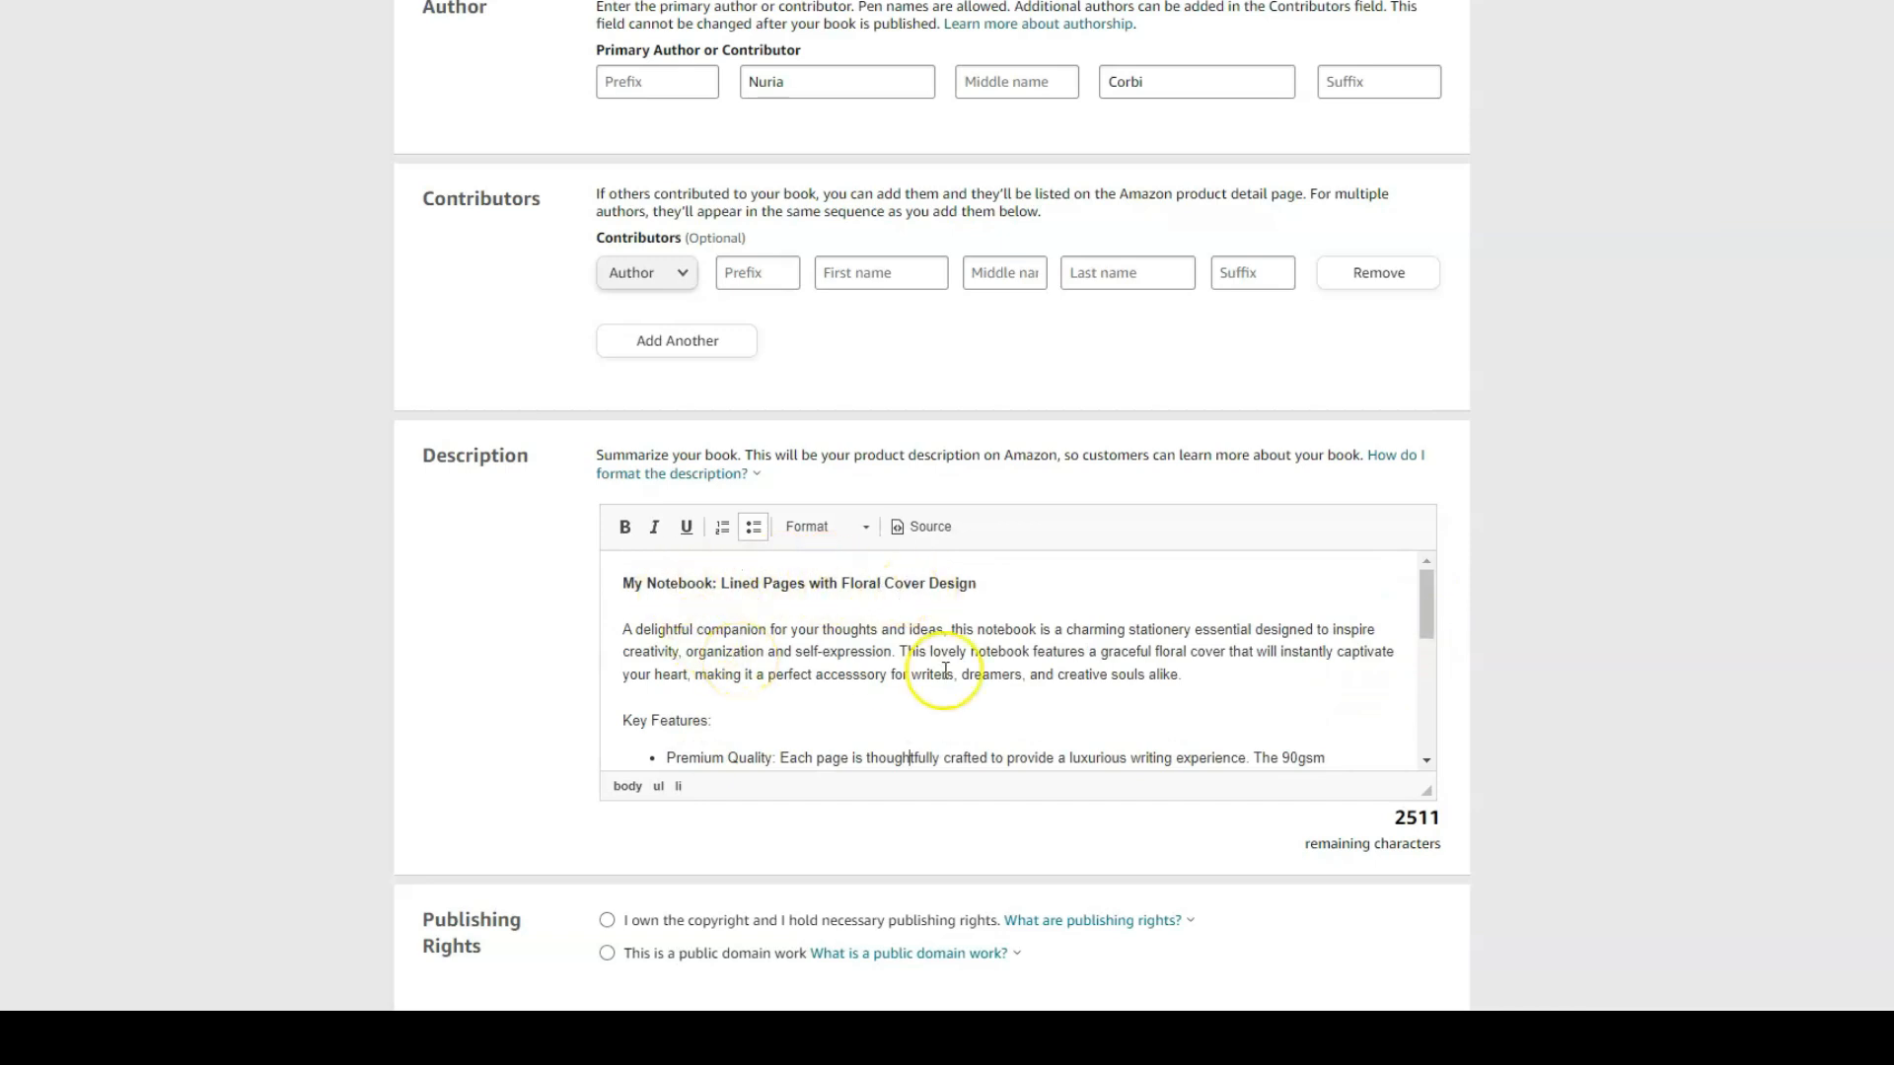
scroll(942, 665, down, 4)
scroll(867, 677, up, 4)
scroll(907, 698, down, 2)
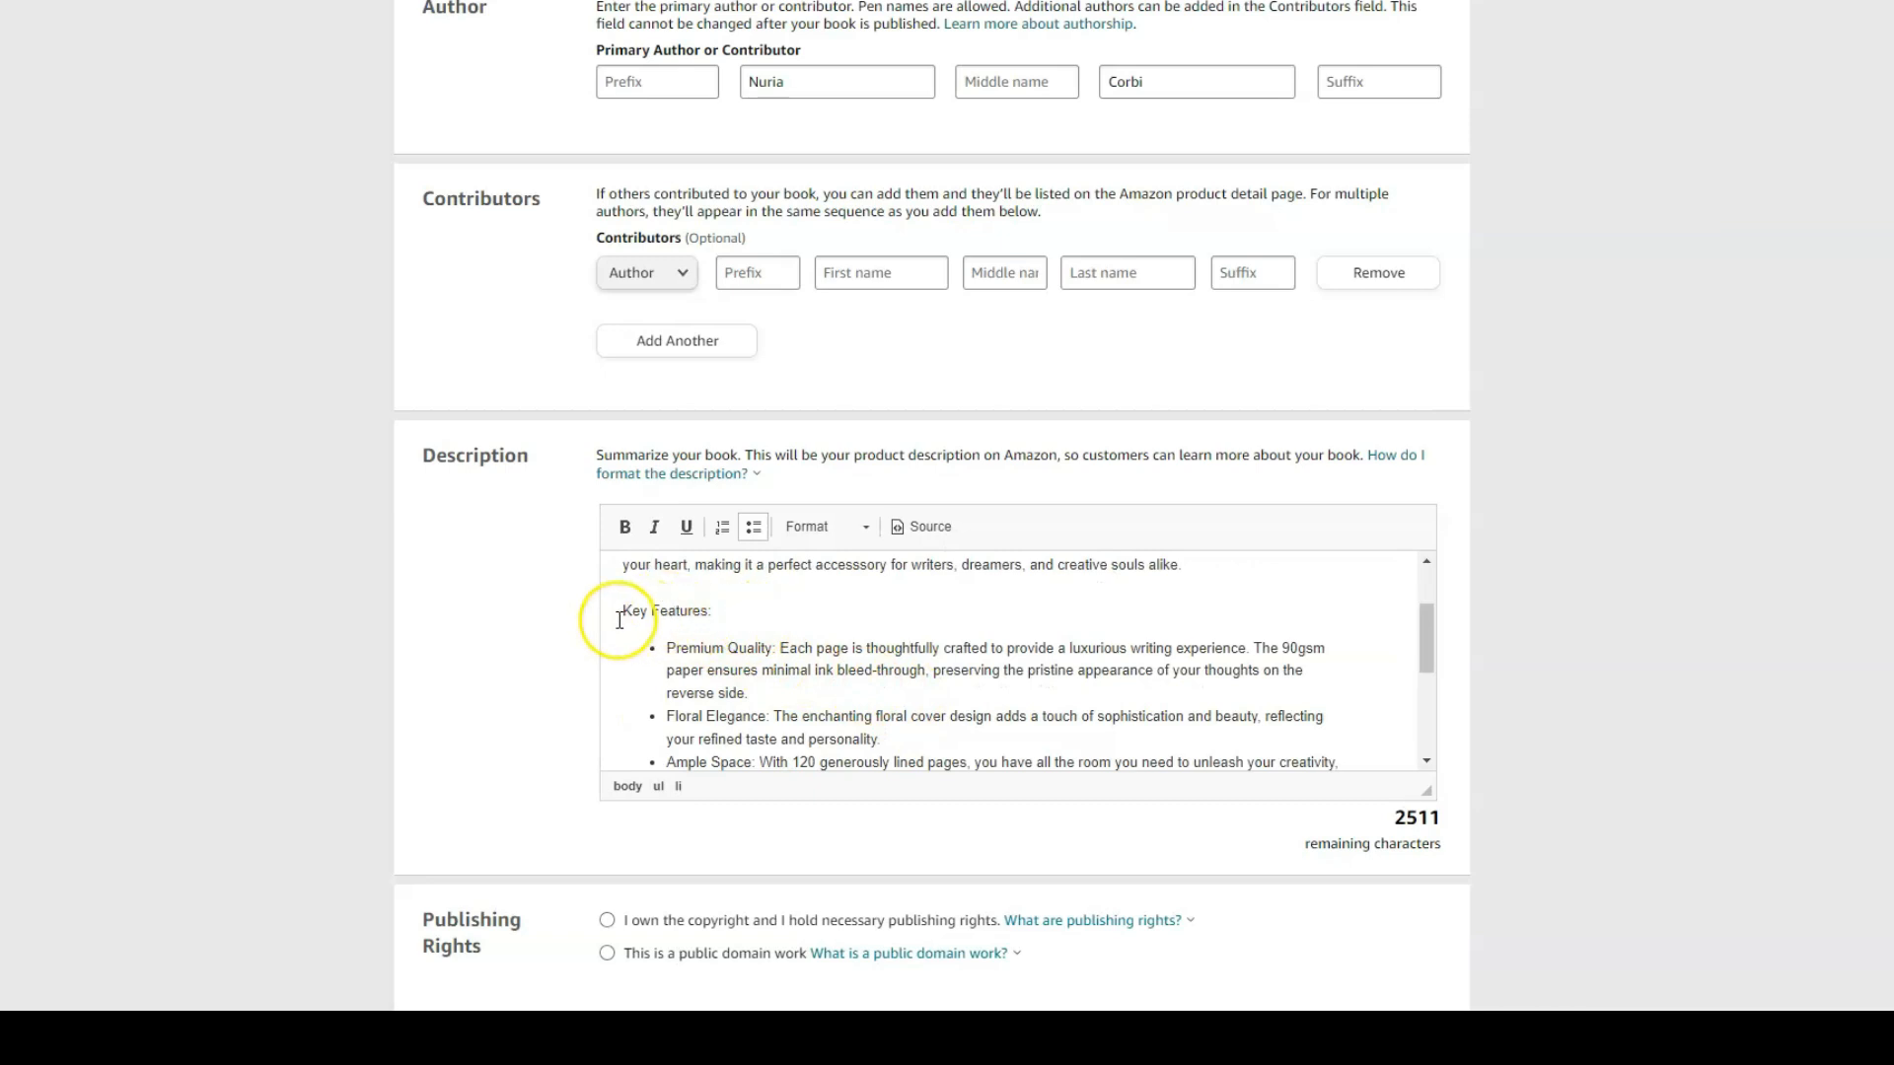
scroll(868, 636, down, 2)
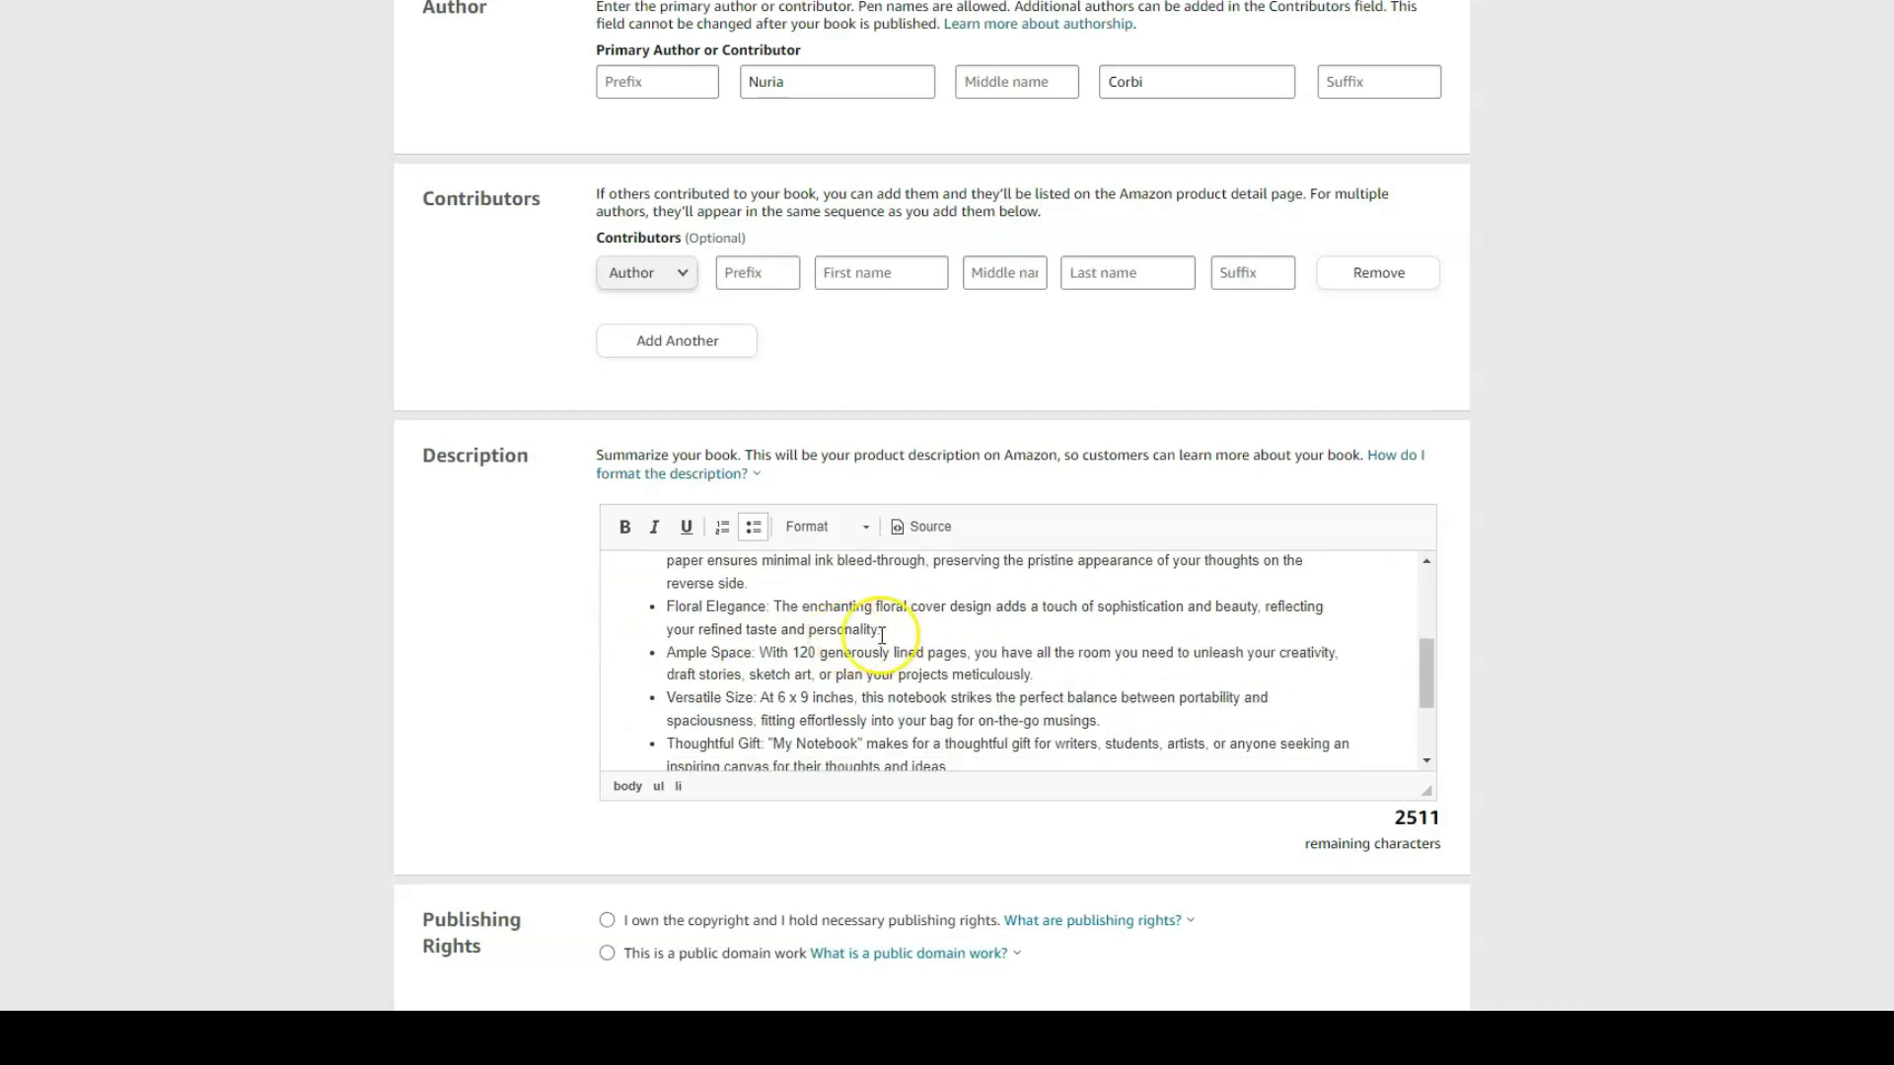
scroll(799, 666, up, 2)
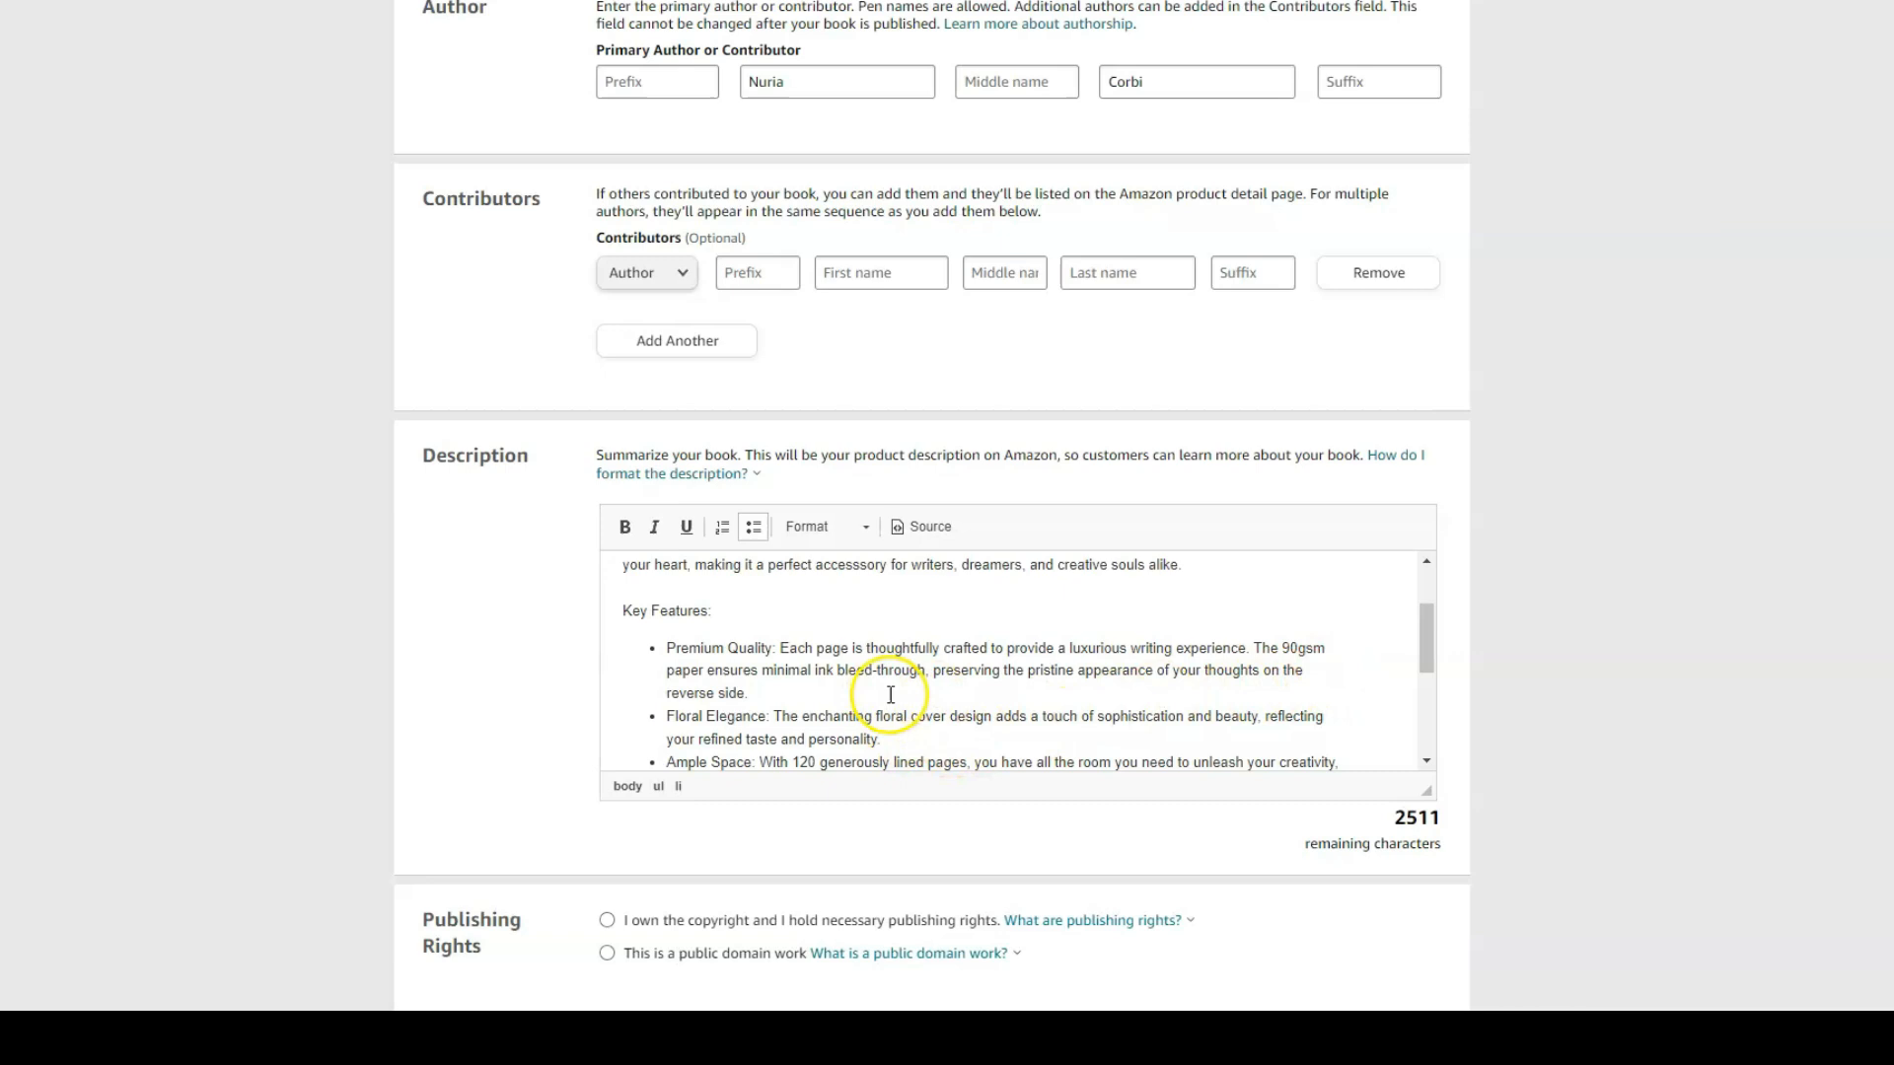
scroll(818, 681, down, 3)
scroll(844, 659, up, 3)
drag(1430, 651, 1431, 687)
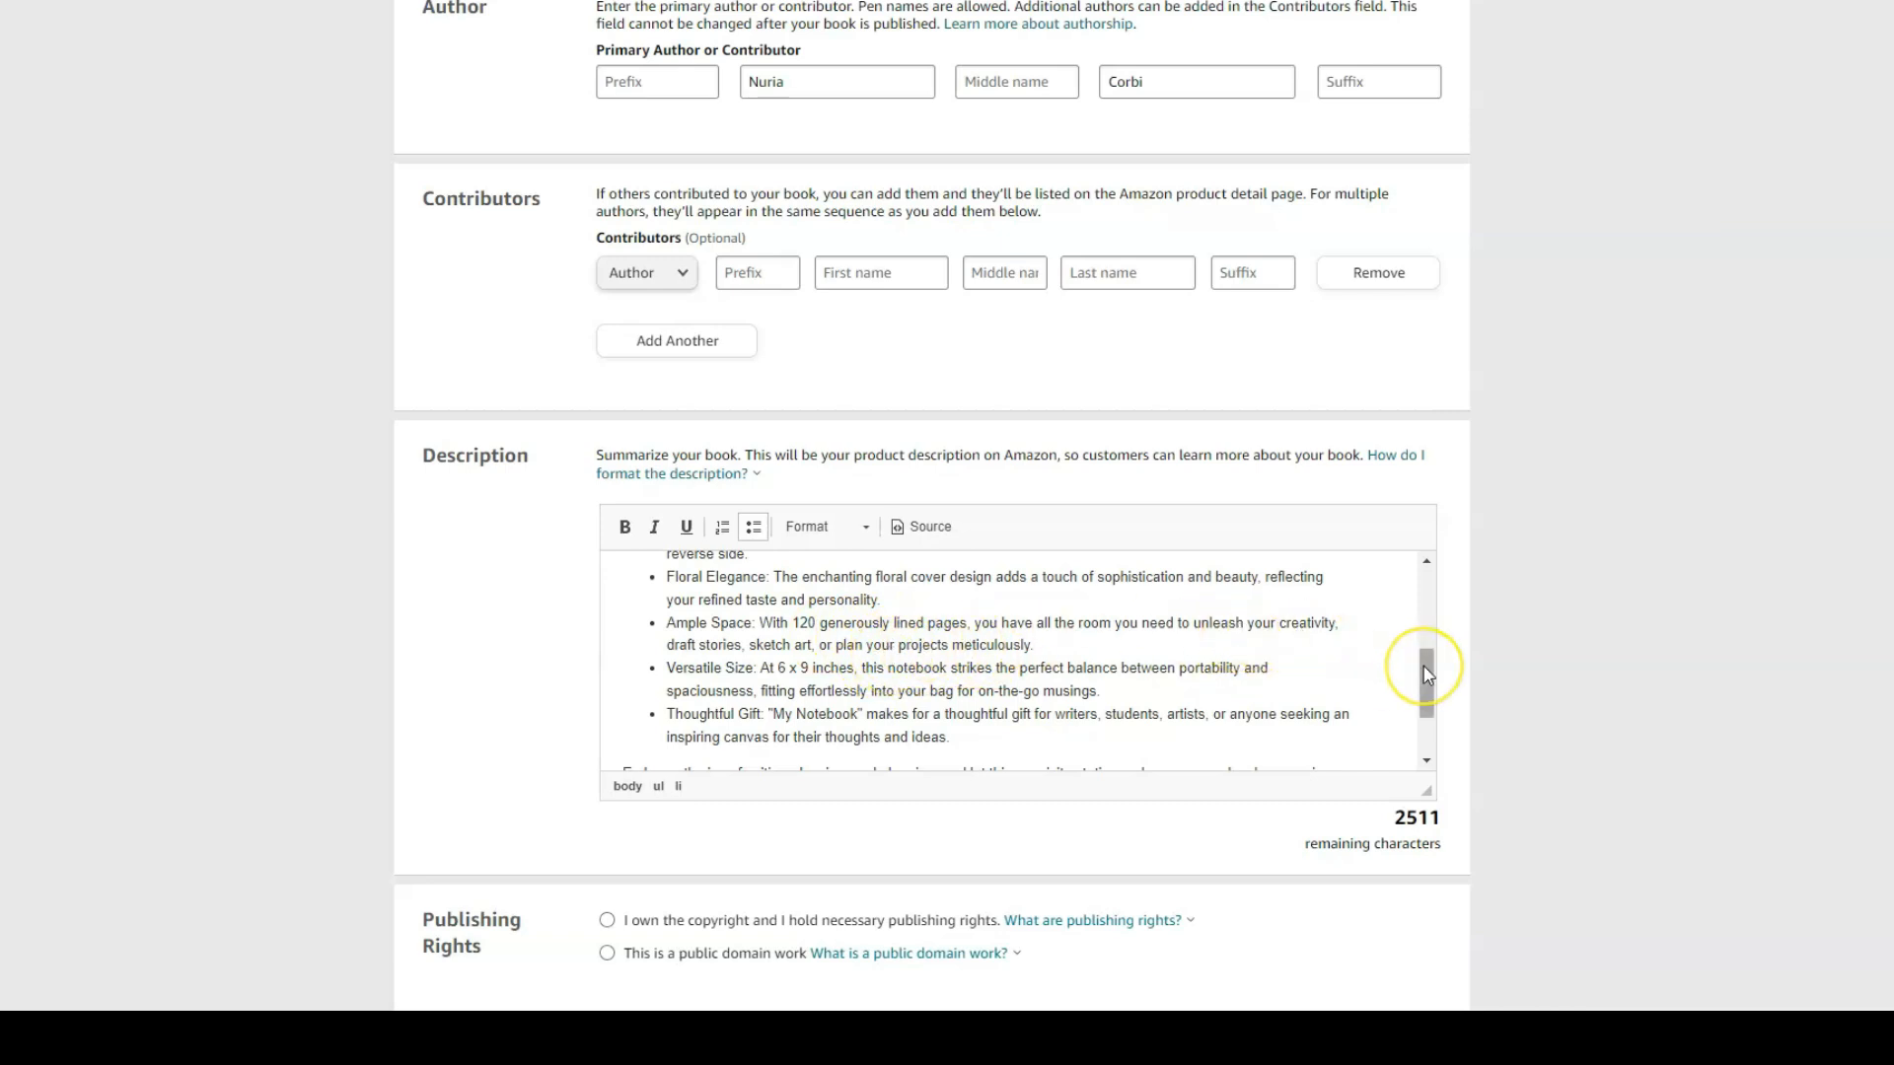
drag(1428, 674, 1427, 682)
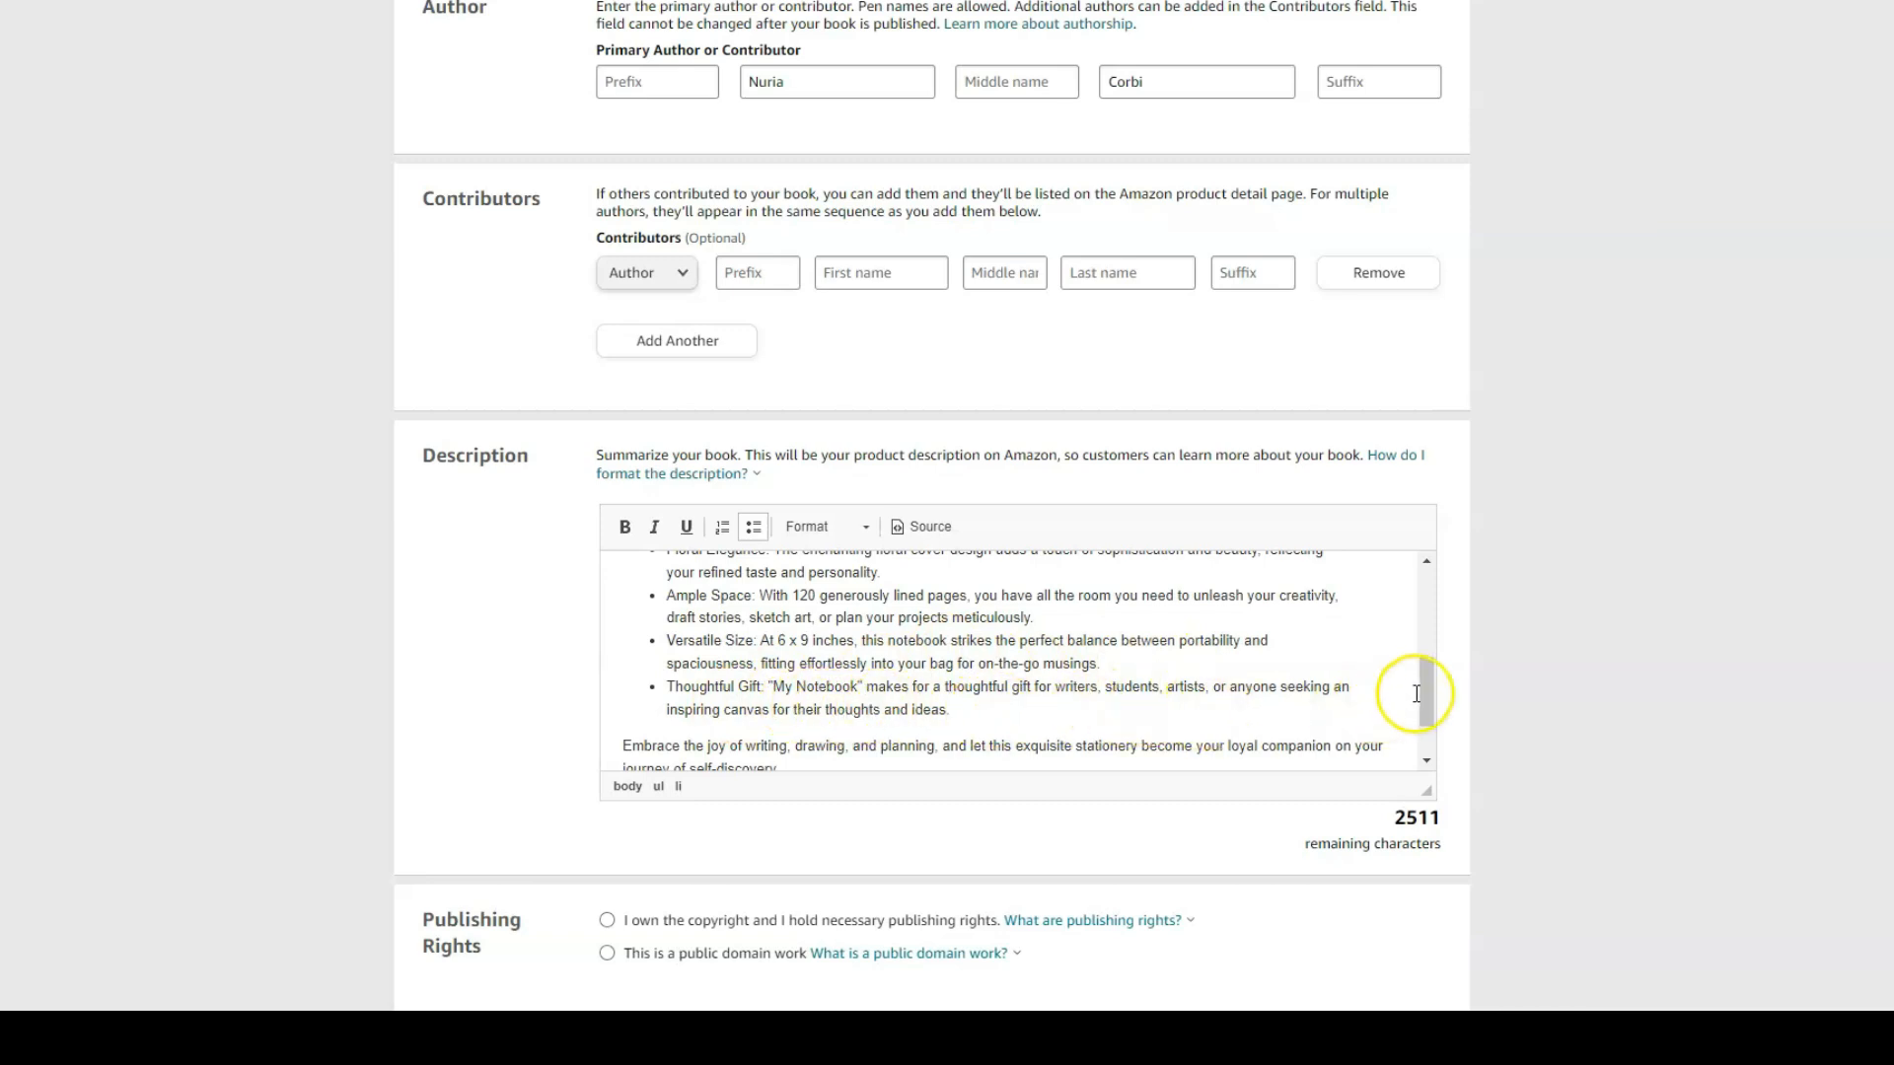
Step: Reread the description text, checking the bold title, intro, key feature bullets and closing paragraph for wording and layout
scroll(1420, 691, down, 1)
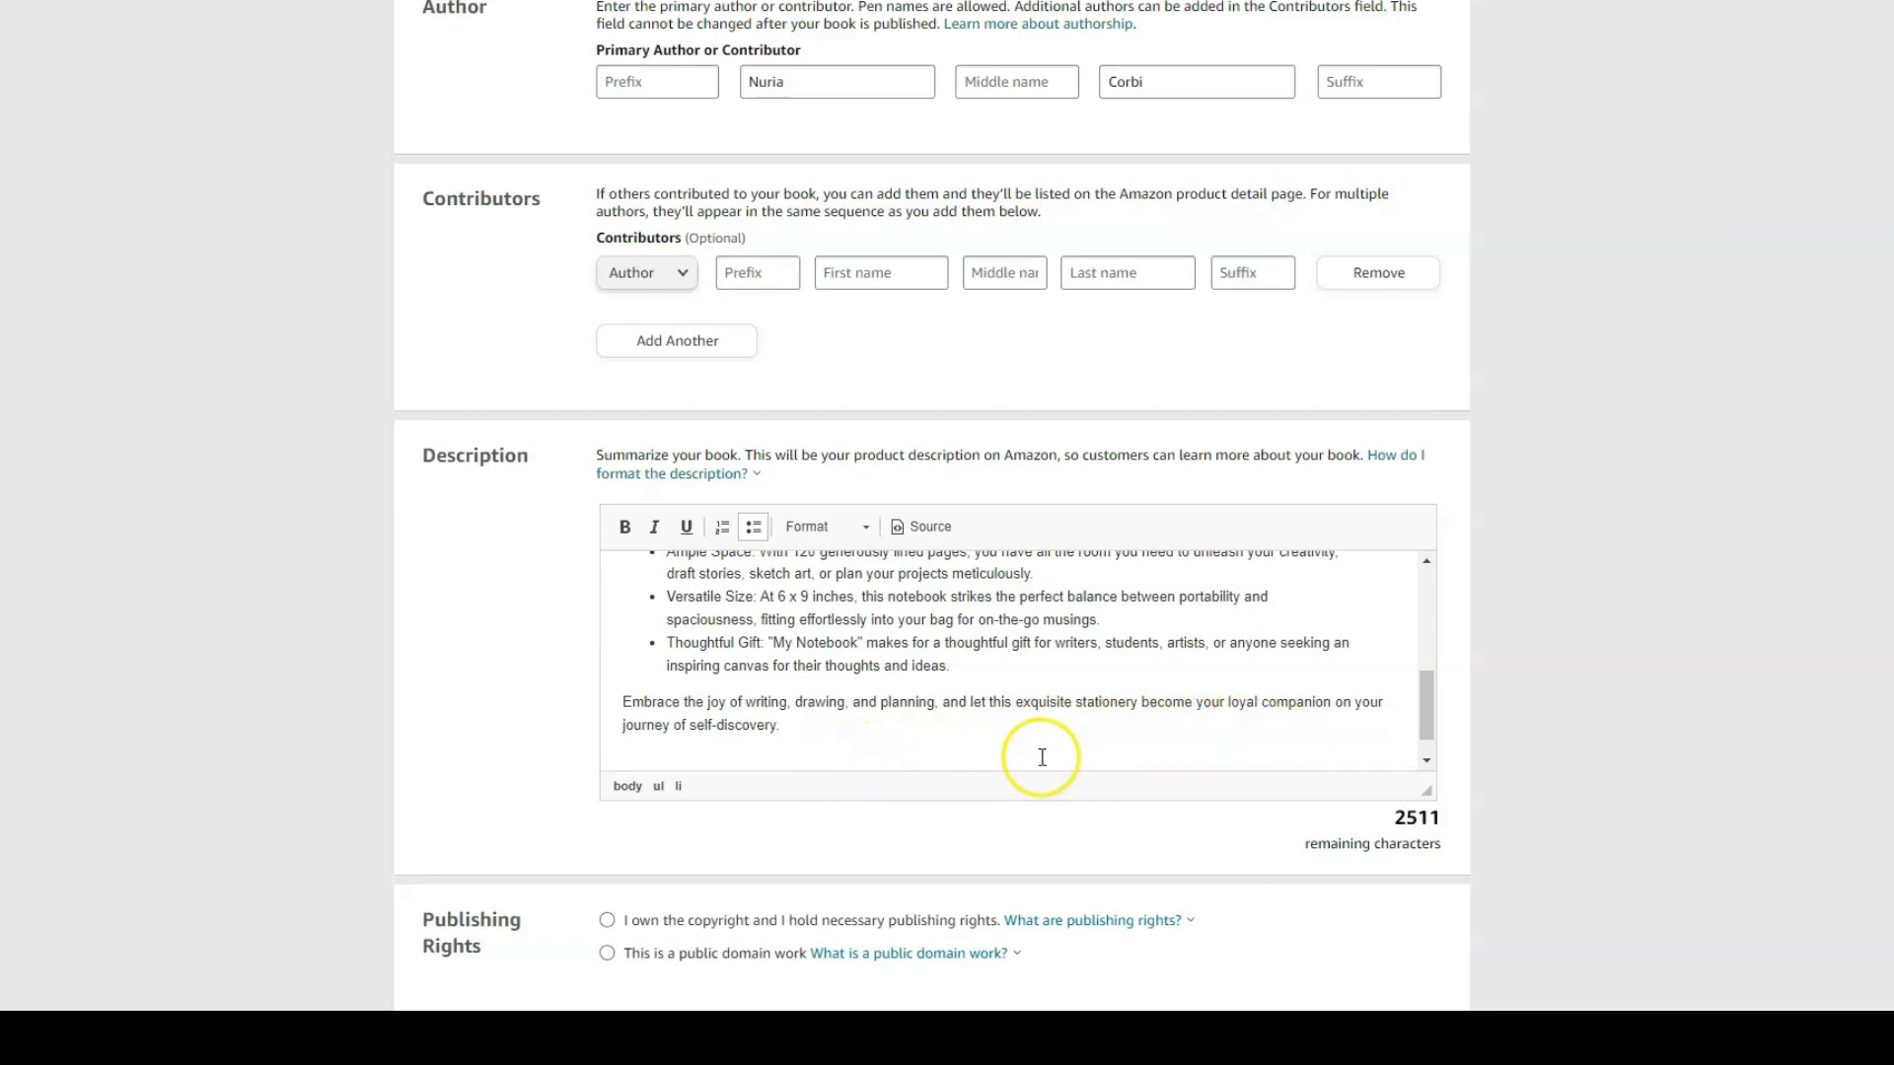
click(1124, 752)
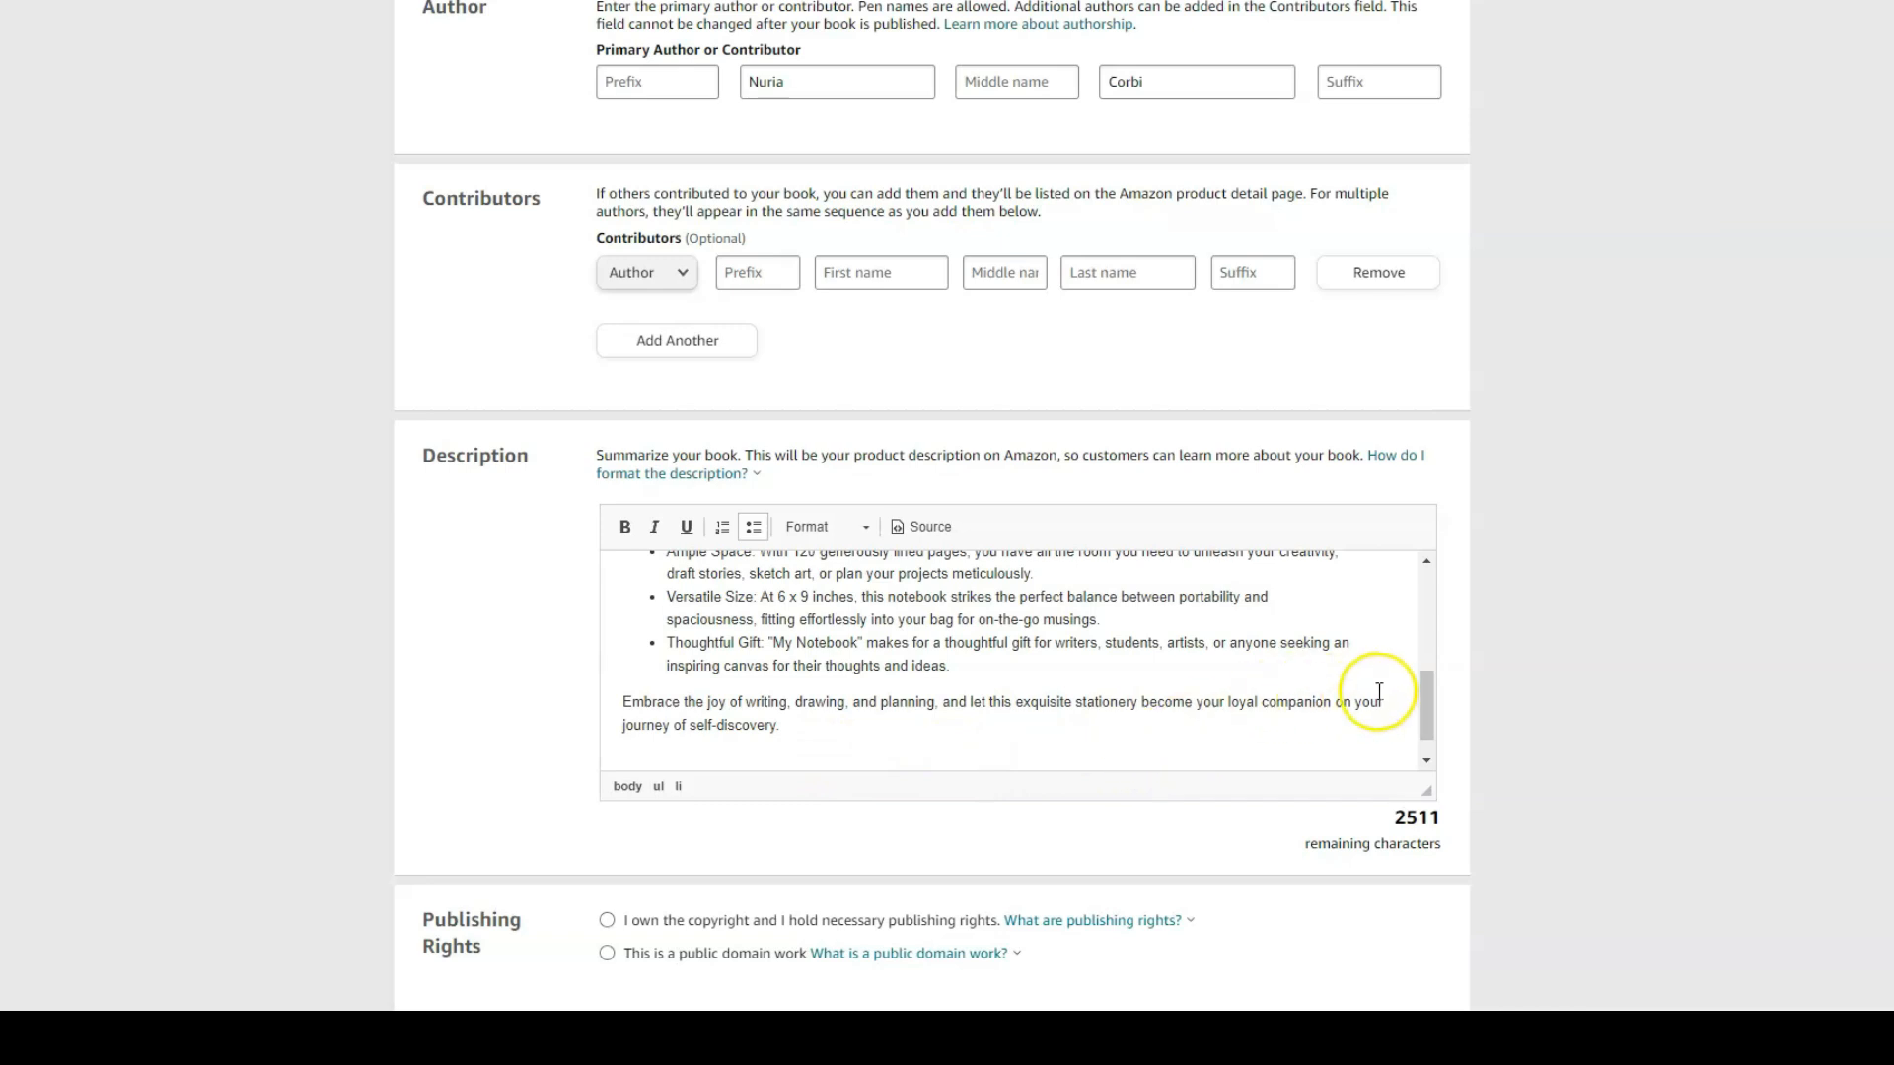
drag(1426, 698, 1429, 587)
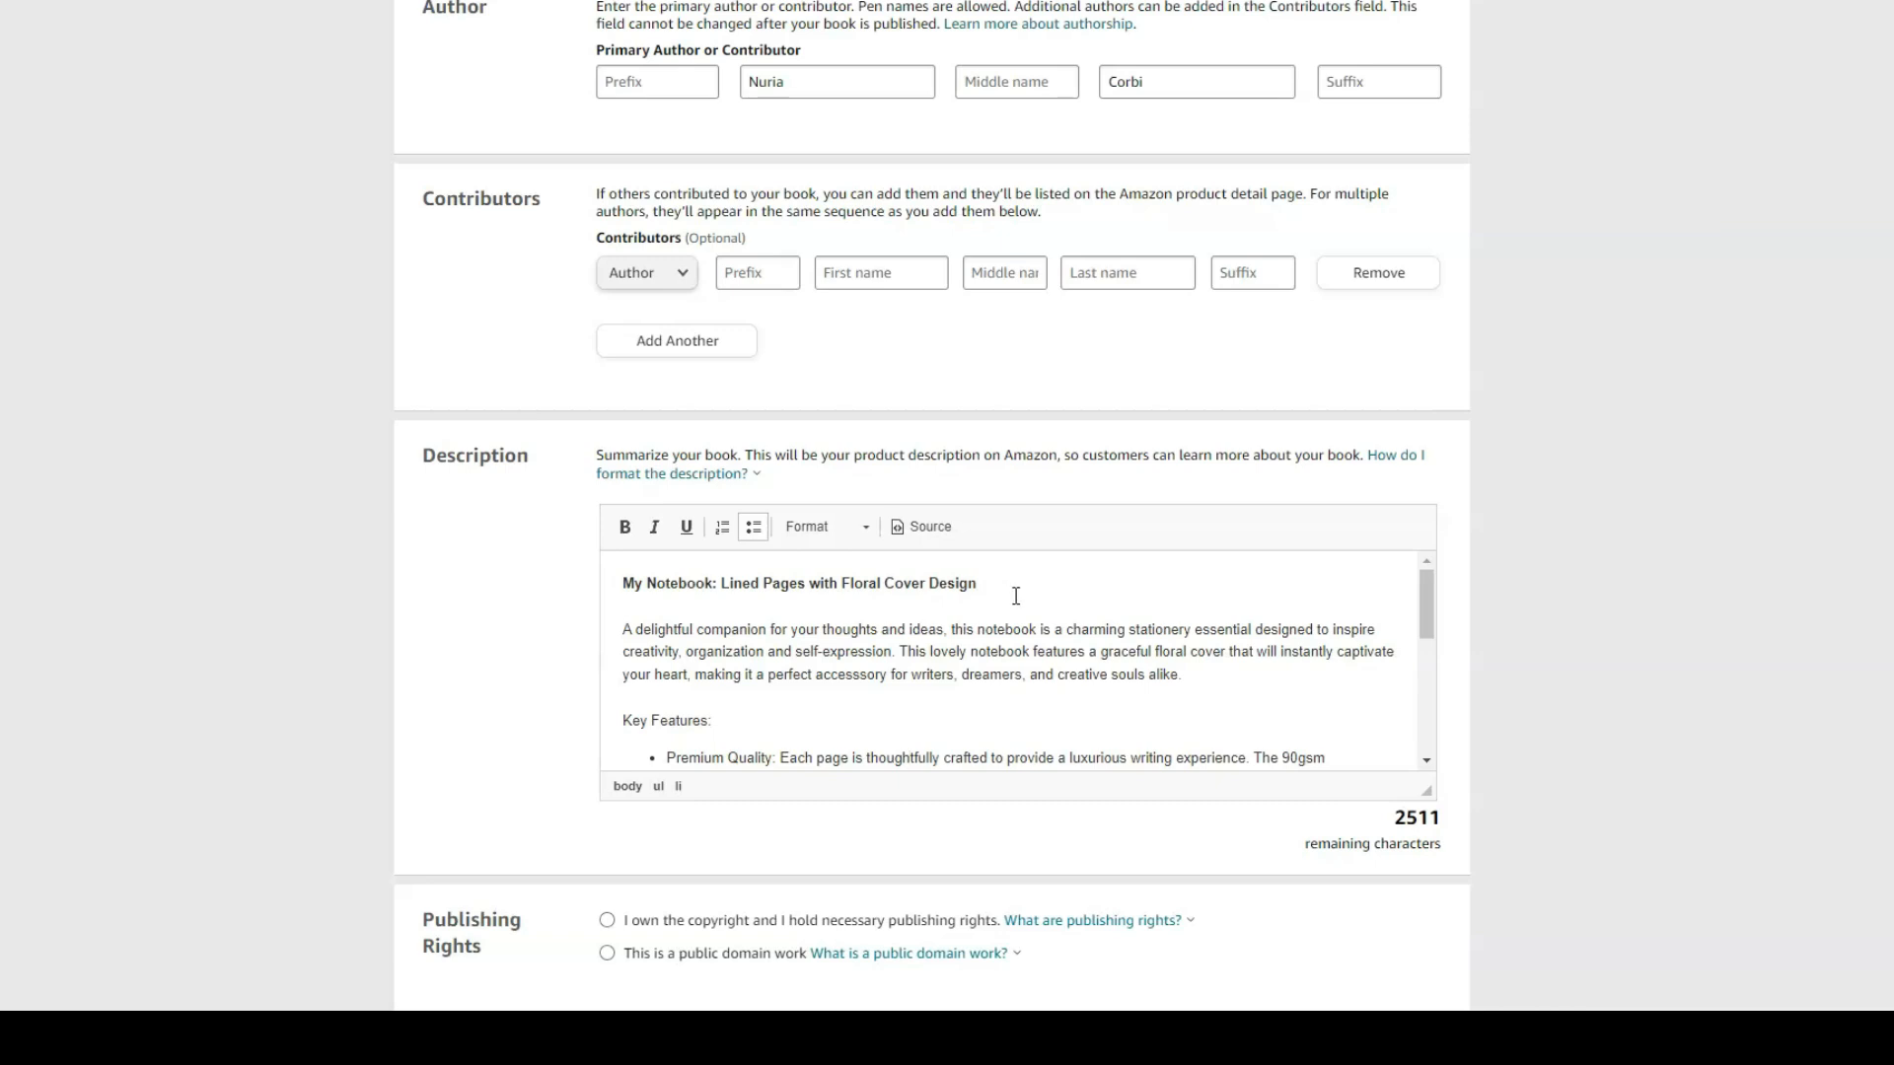
scroll(1008, 592, down, 1)
scroll(944, 613, down, 2)
scroll(944, 612, up, 2)
scroll(659, 612, up, 1)
scroll(967, 740, down, 5)
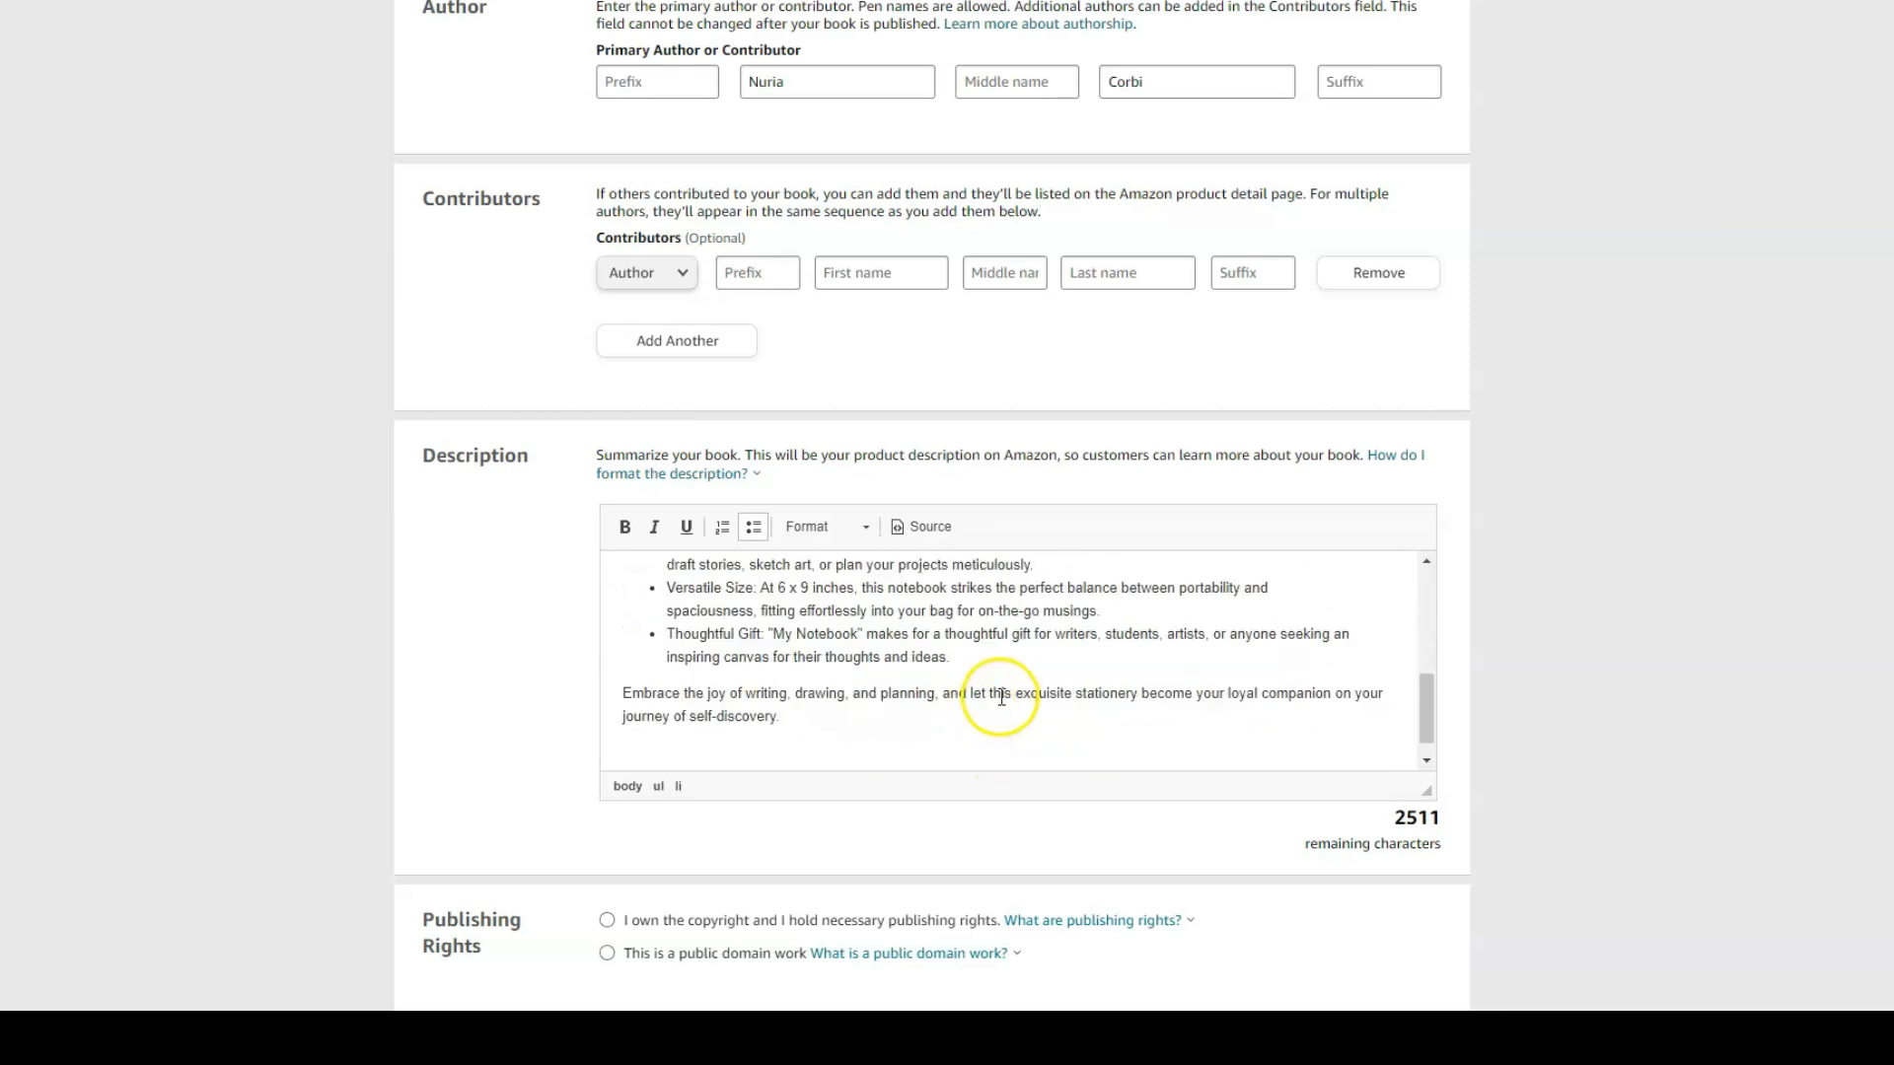
scroll(1044, 691, up, 3)
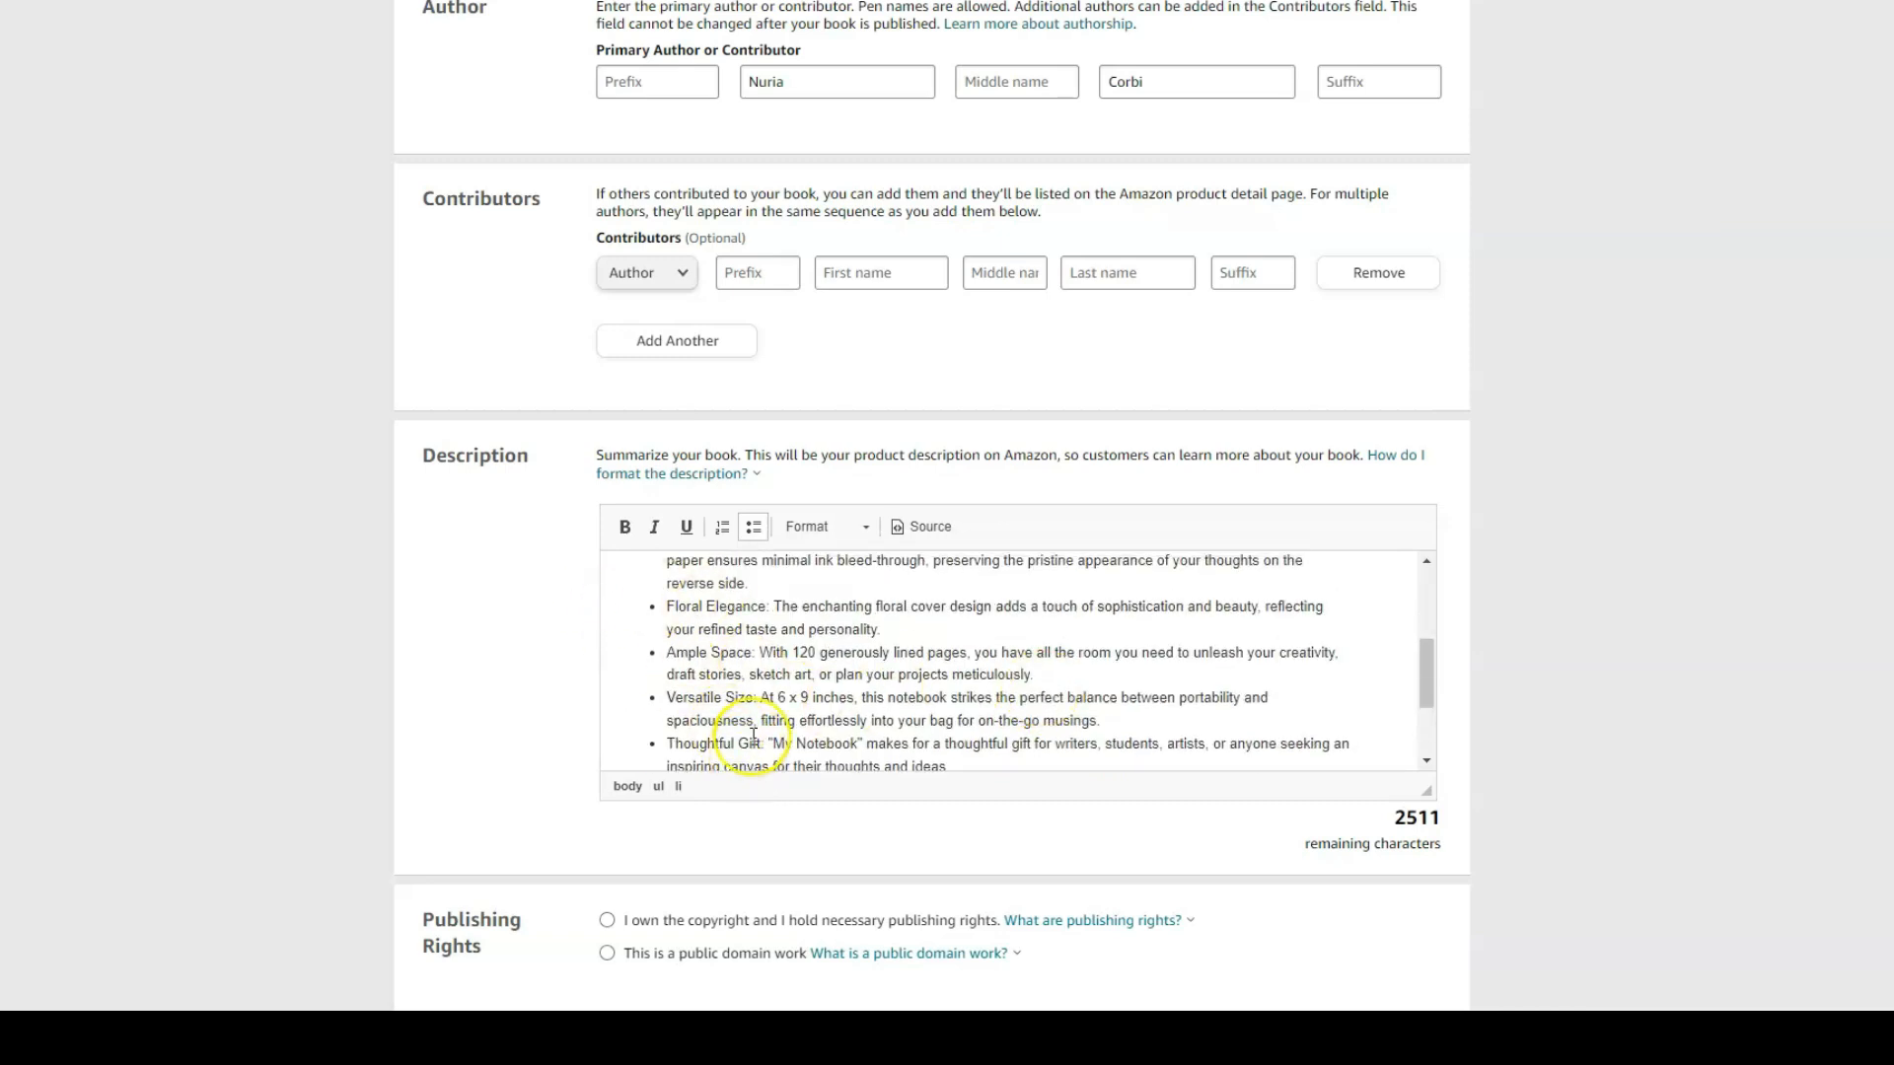
scroll(1016, 710, down, 3)
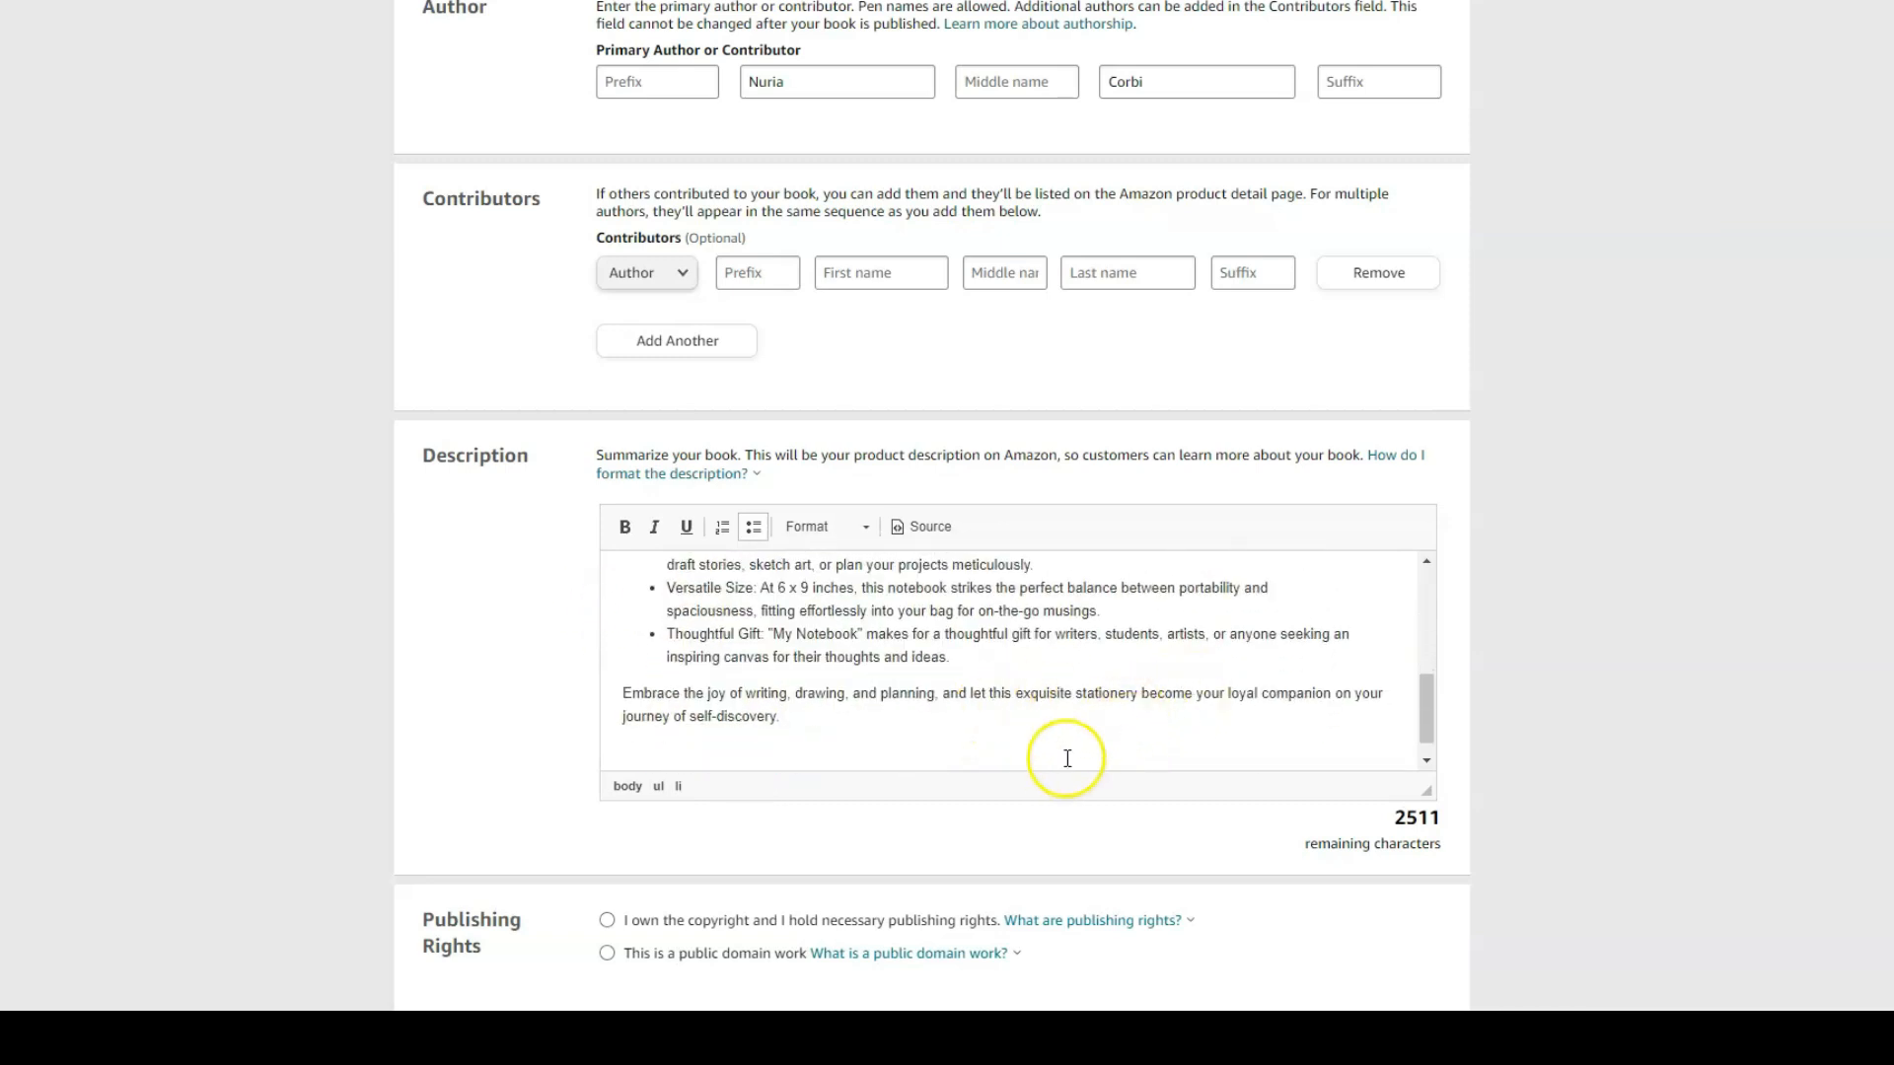
scroll(1014, 697, down, 1)
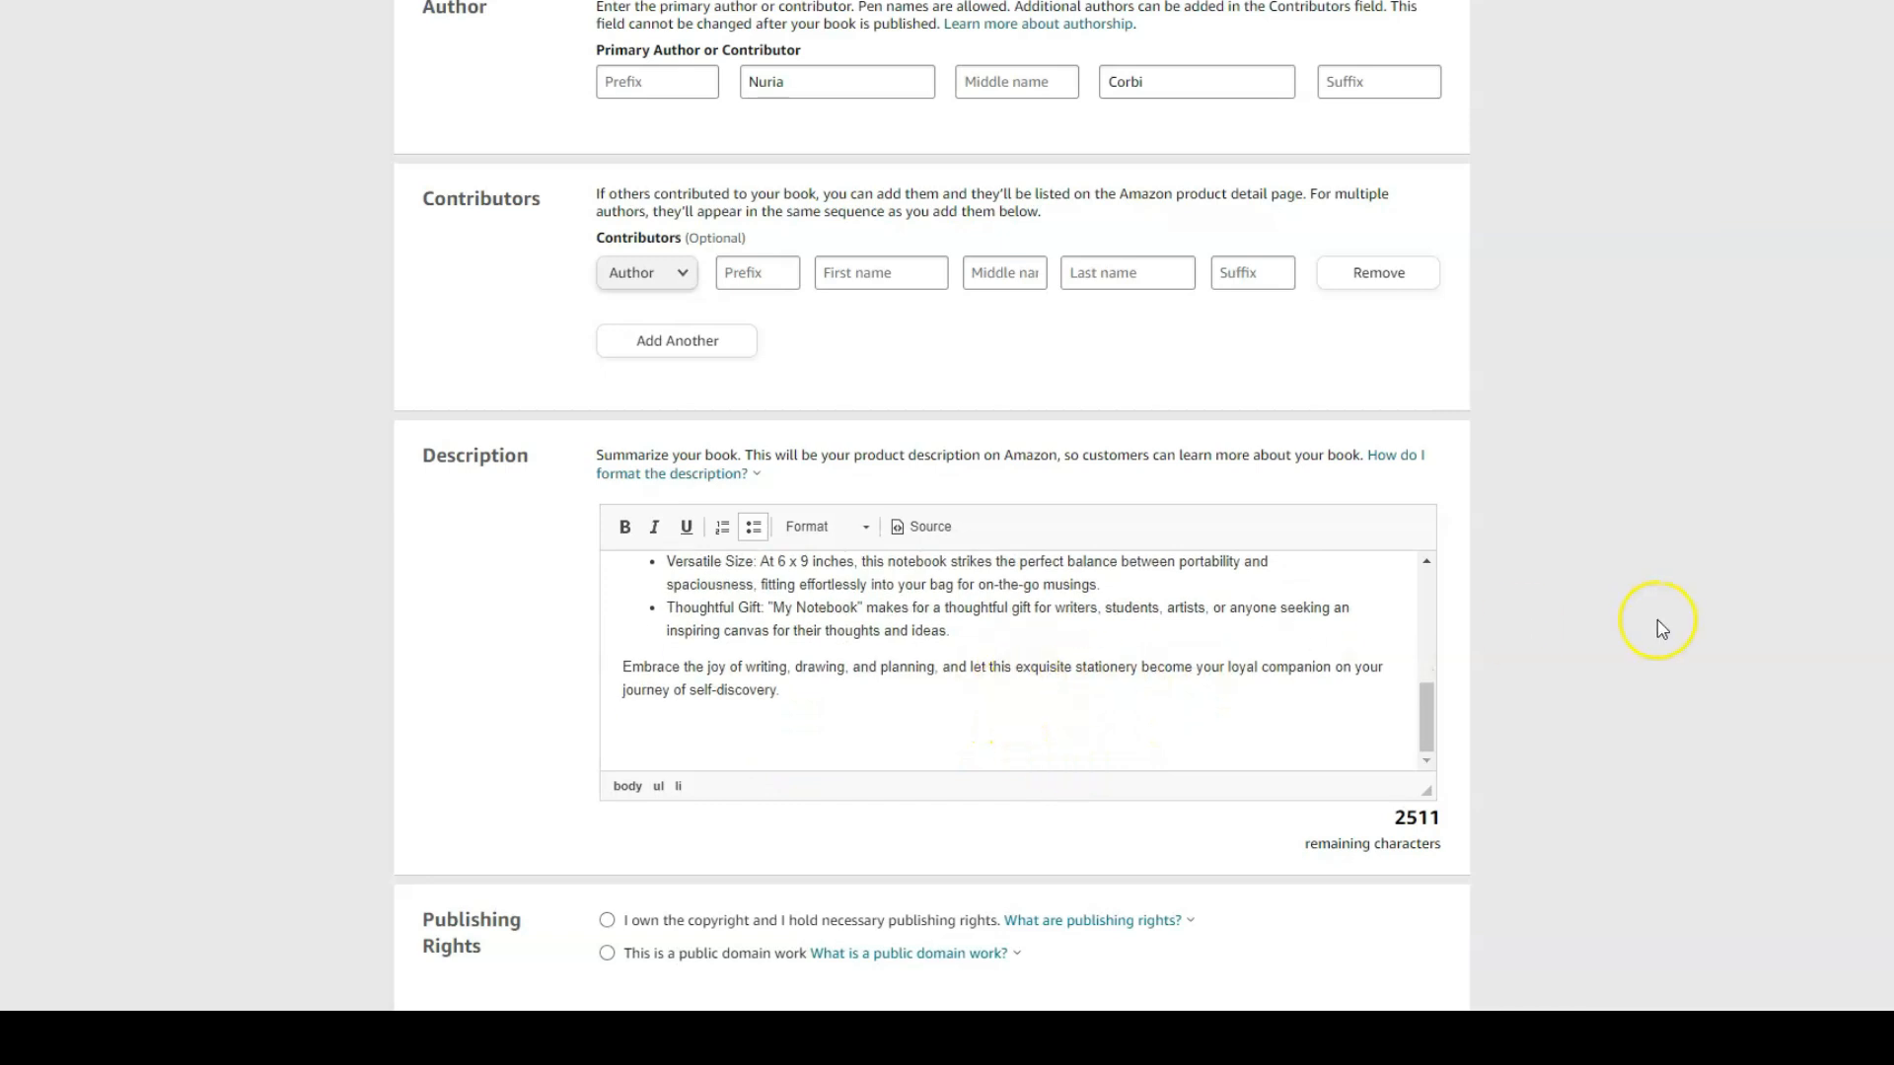
Step: Declare ownership of the copyright and necessary publishing rights, and answer No to adult only content
scroll(1667, 623, down, 3)
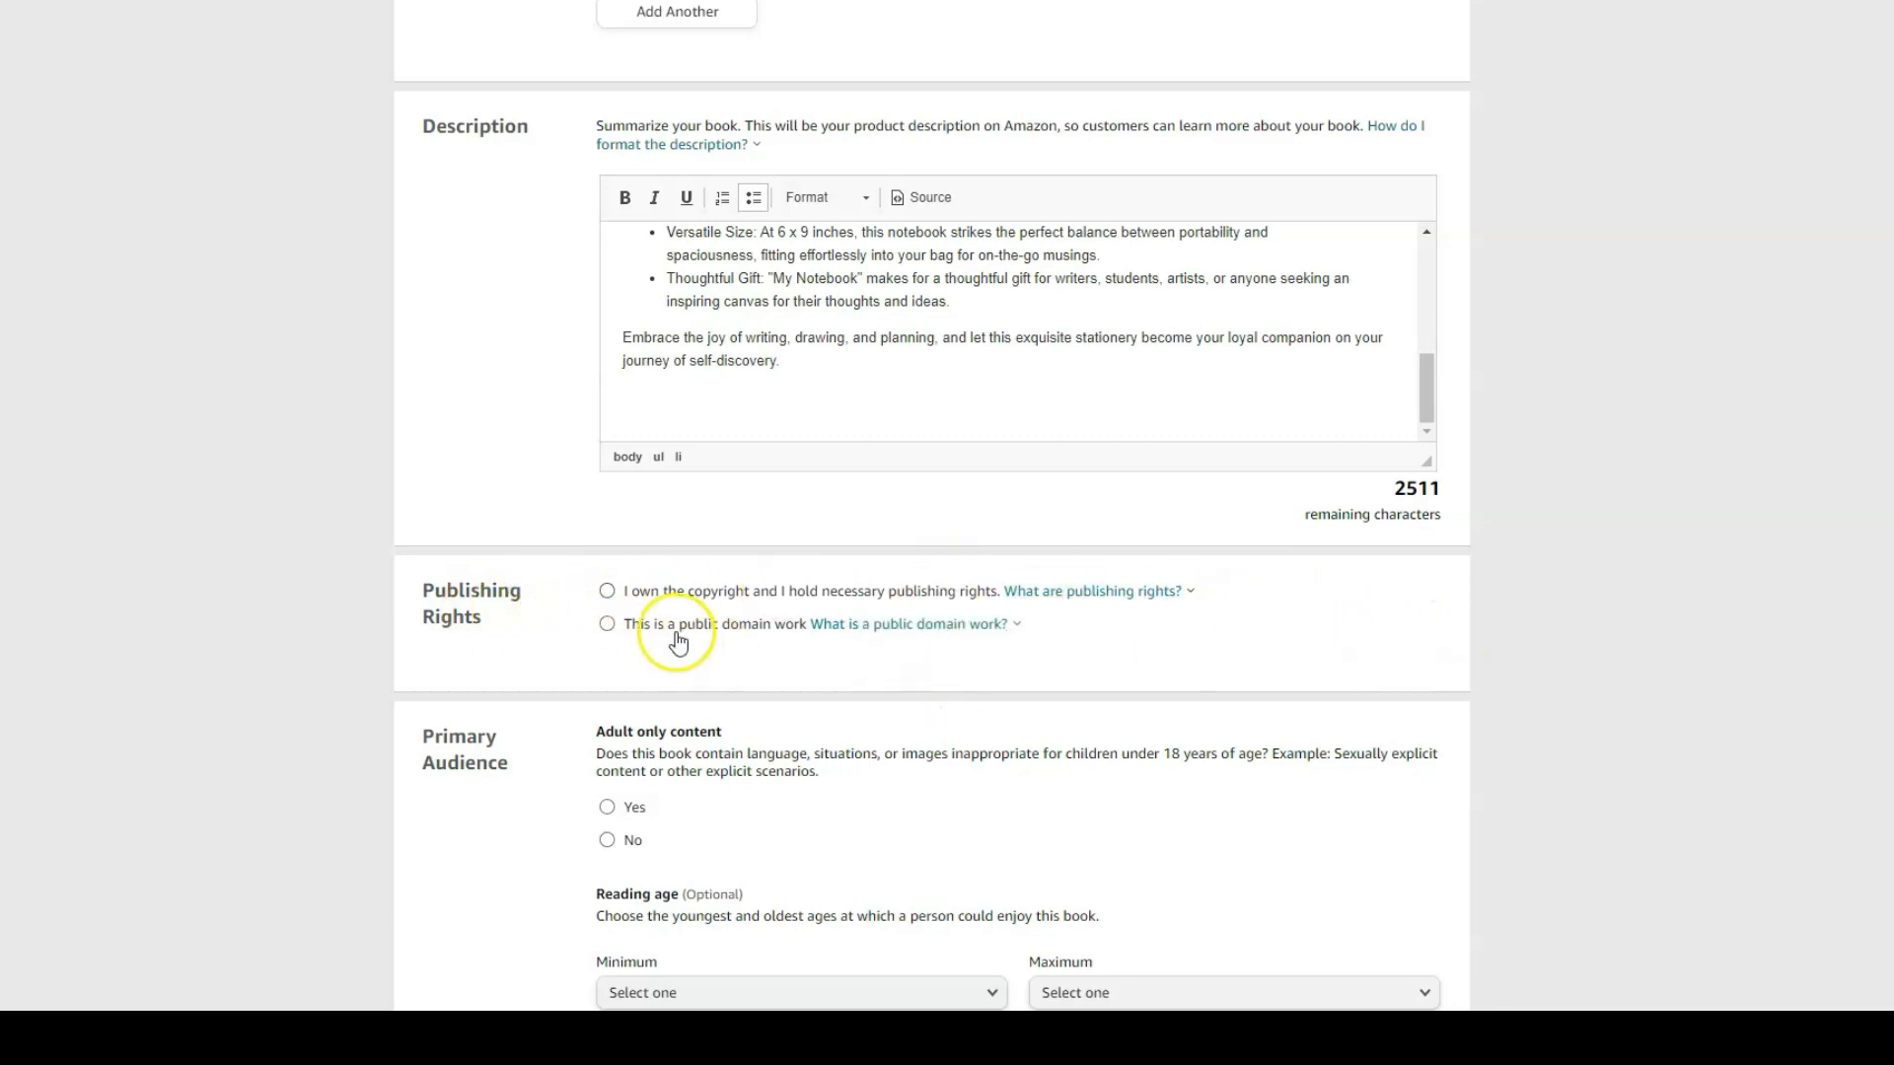
click(609, 595)
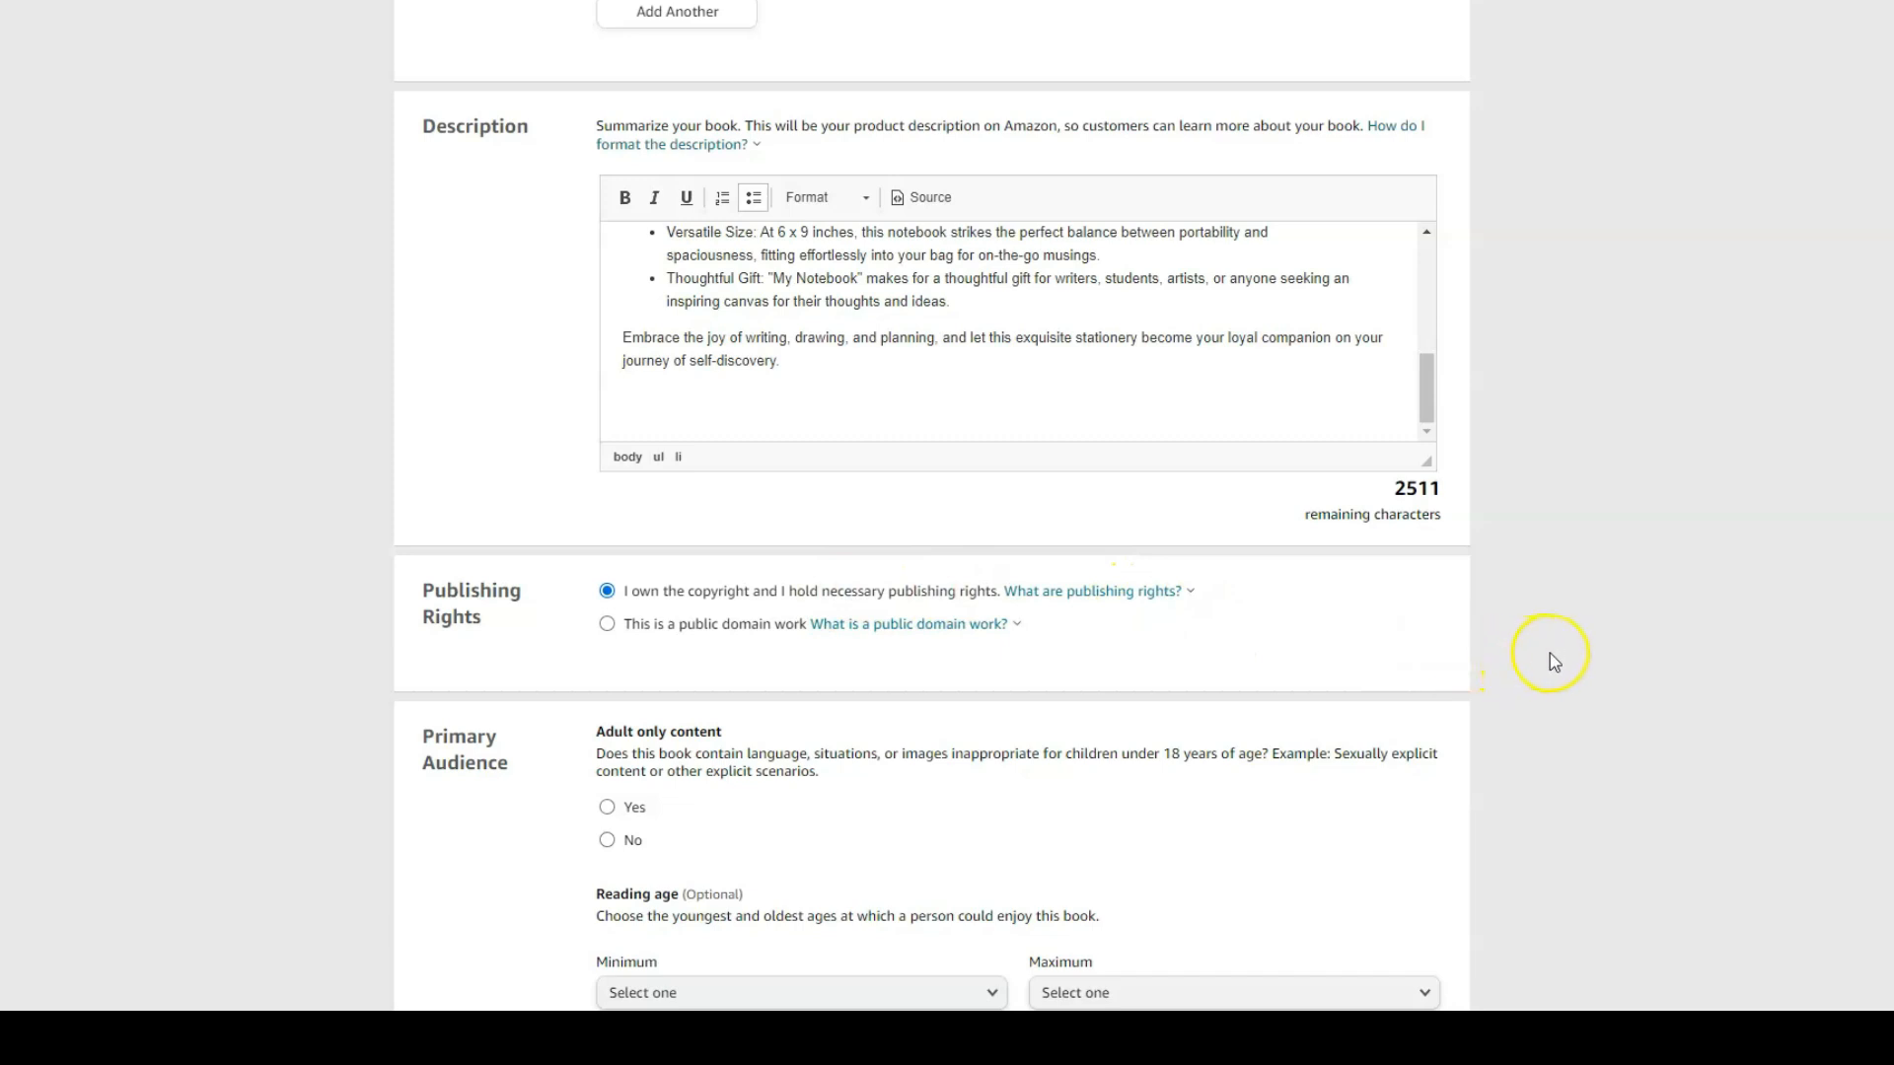
scroll(1572, 688, down, 2)
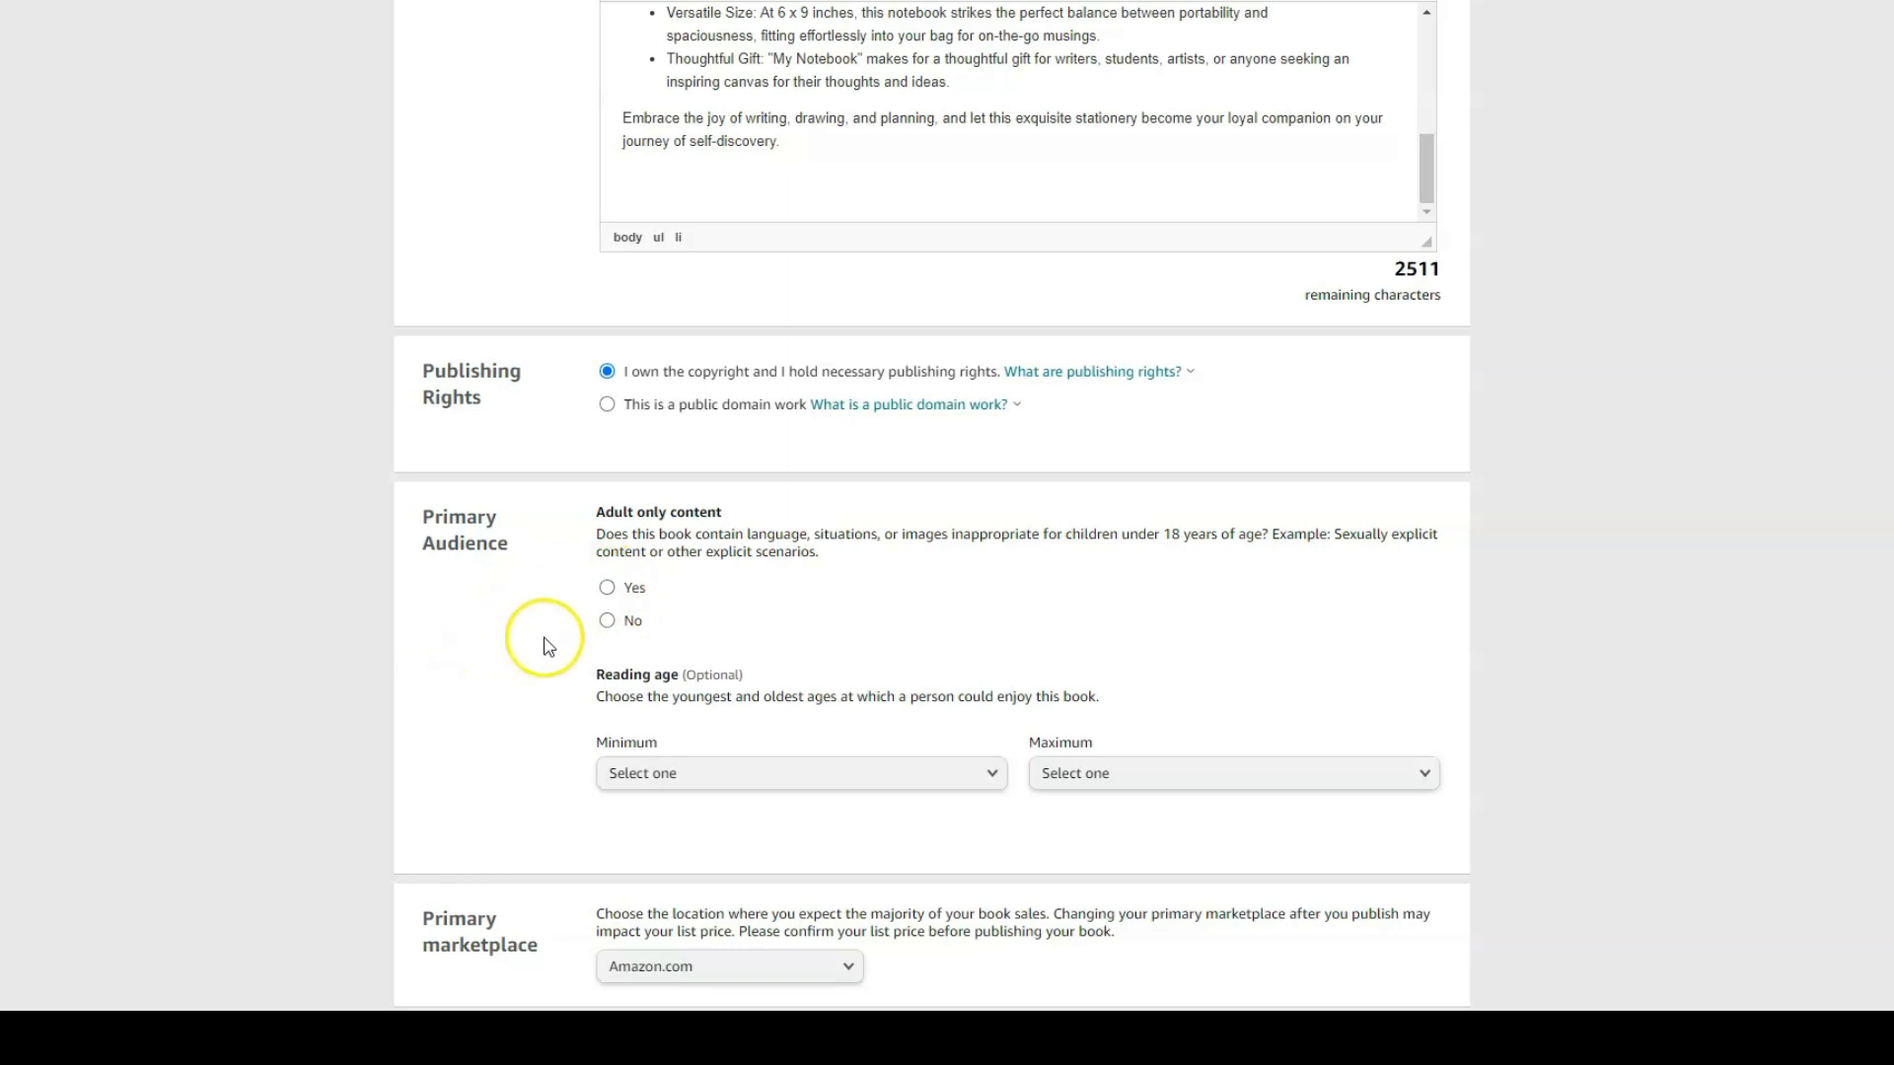
click(607, 623)
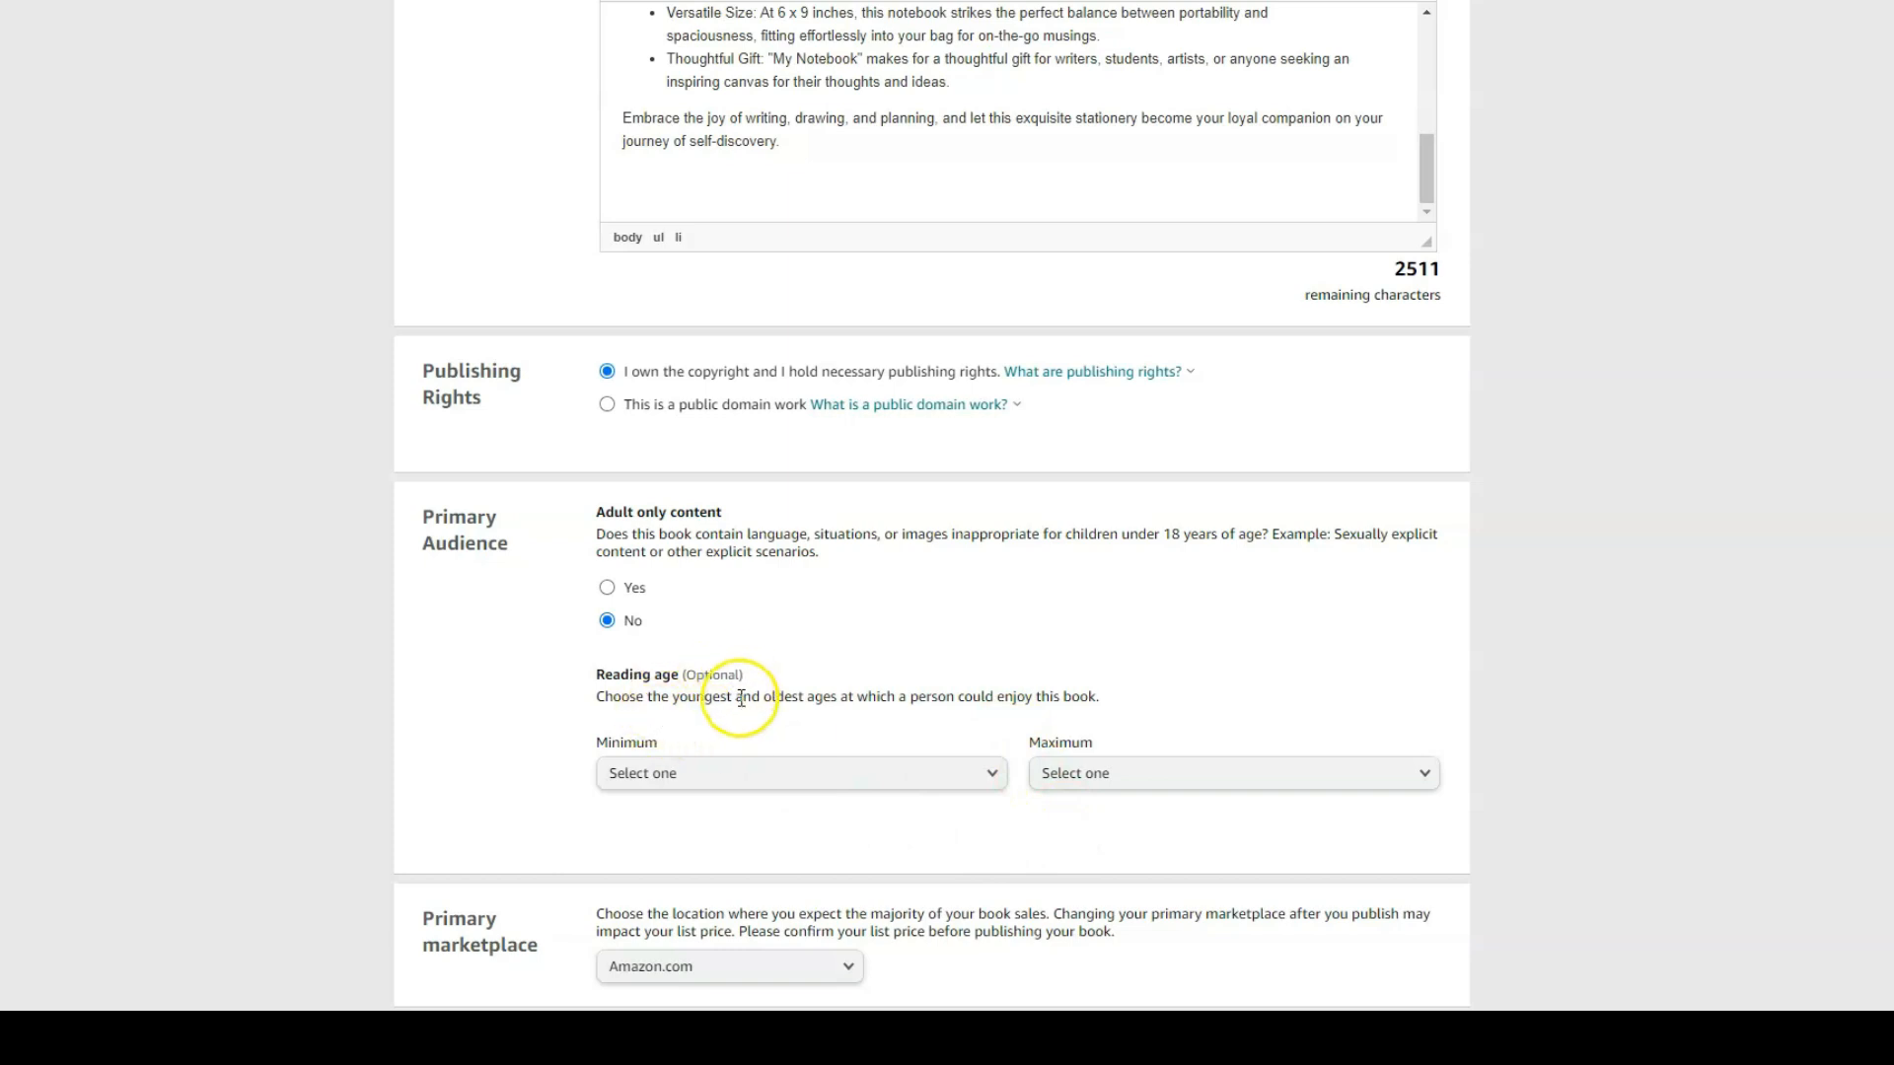
Step: Open the category chooser for the book and bring up the list of main Books categories
scroll(589, 508, down, 2)
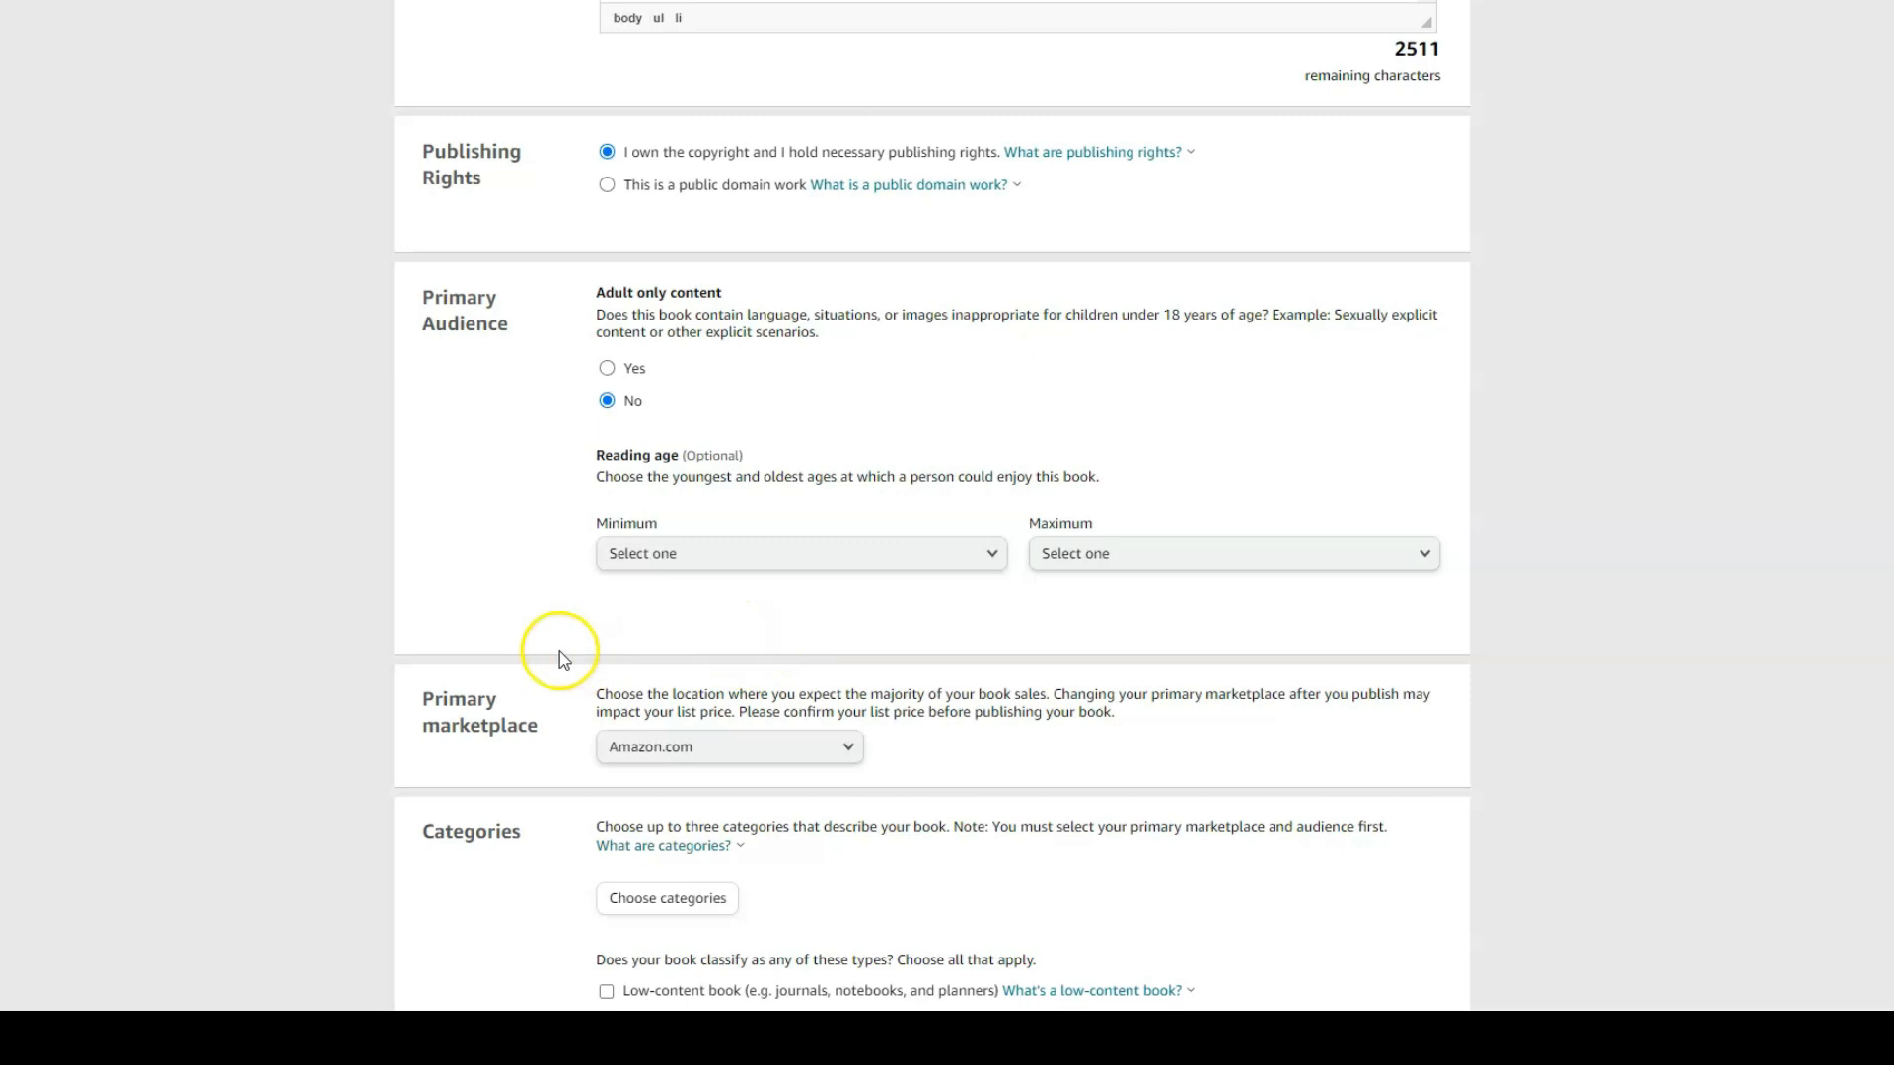
scroll(563, 641, down, 1)
scroll(576, 687, down, 1)
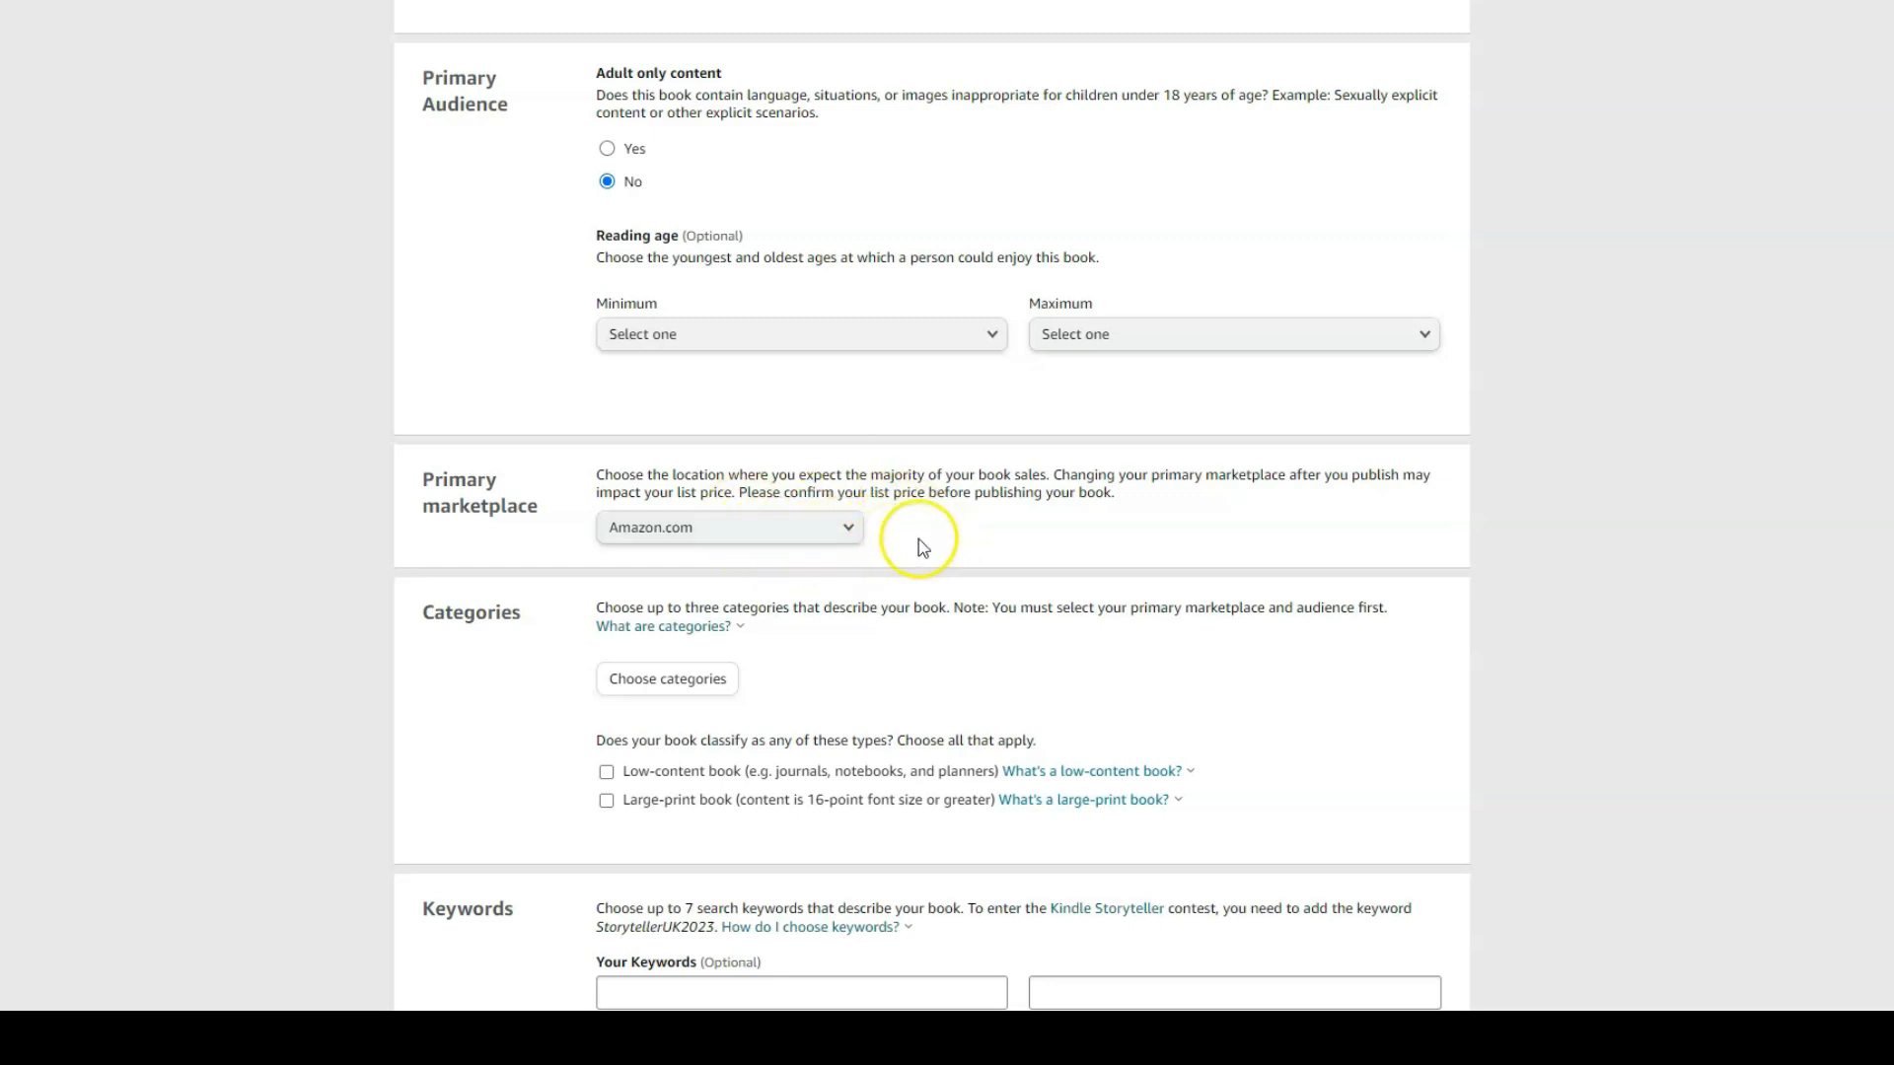
scroll(559, 449, down, 2)
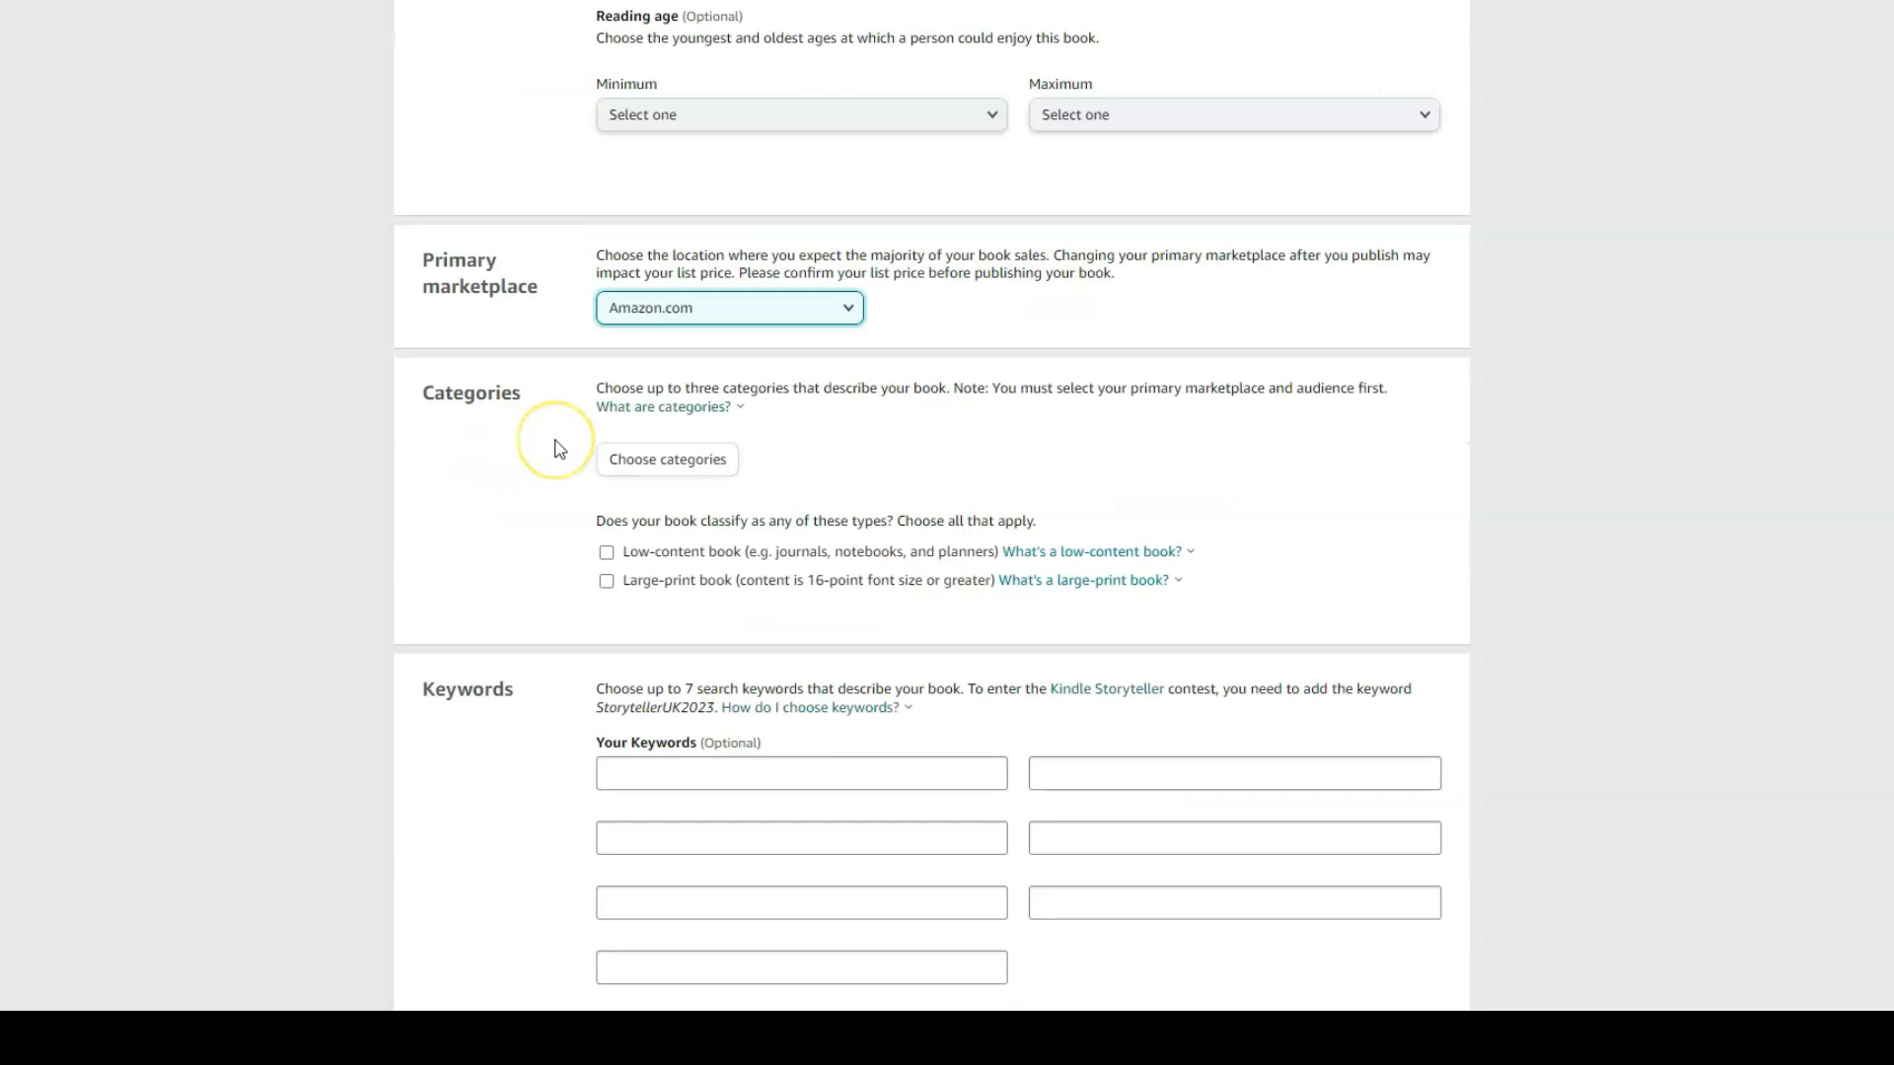
click(492, 465)
click(479, 442)
click(483, 437)
click(503, 430)
click(636, 461)
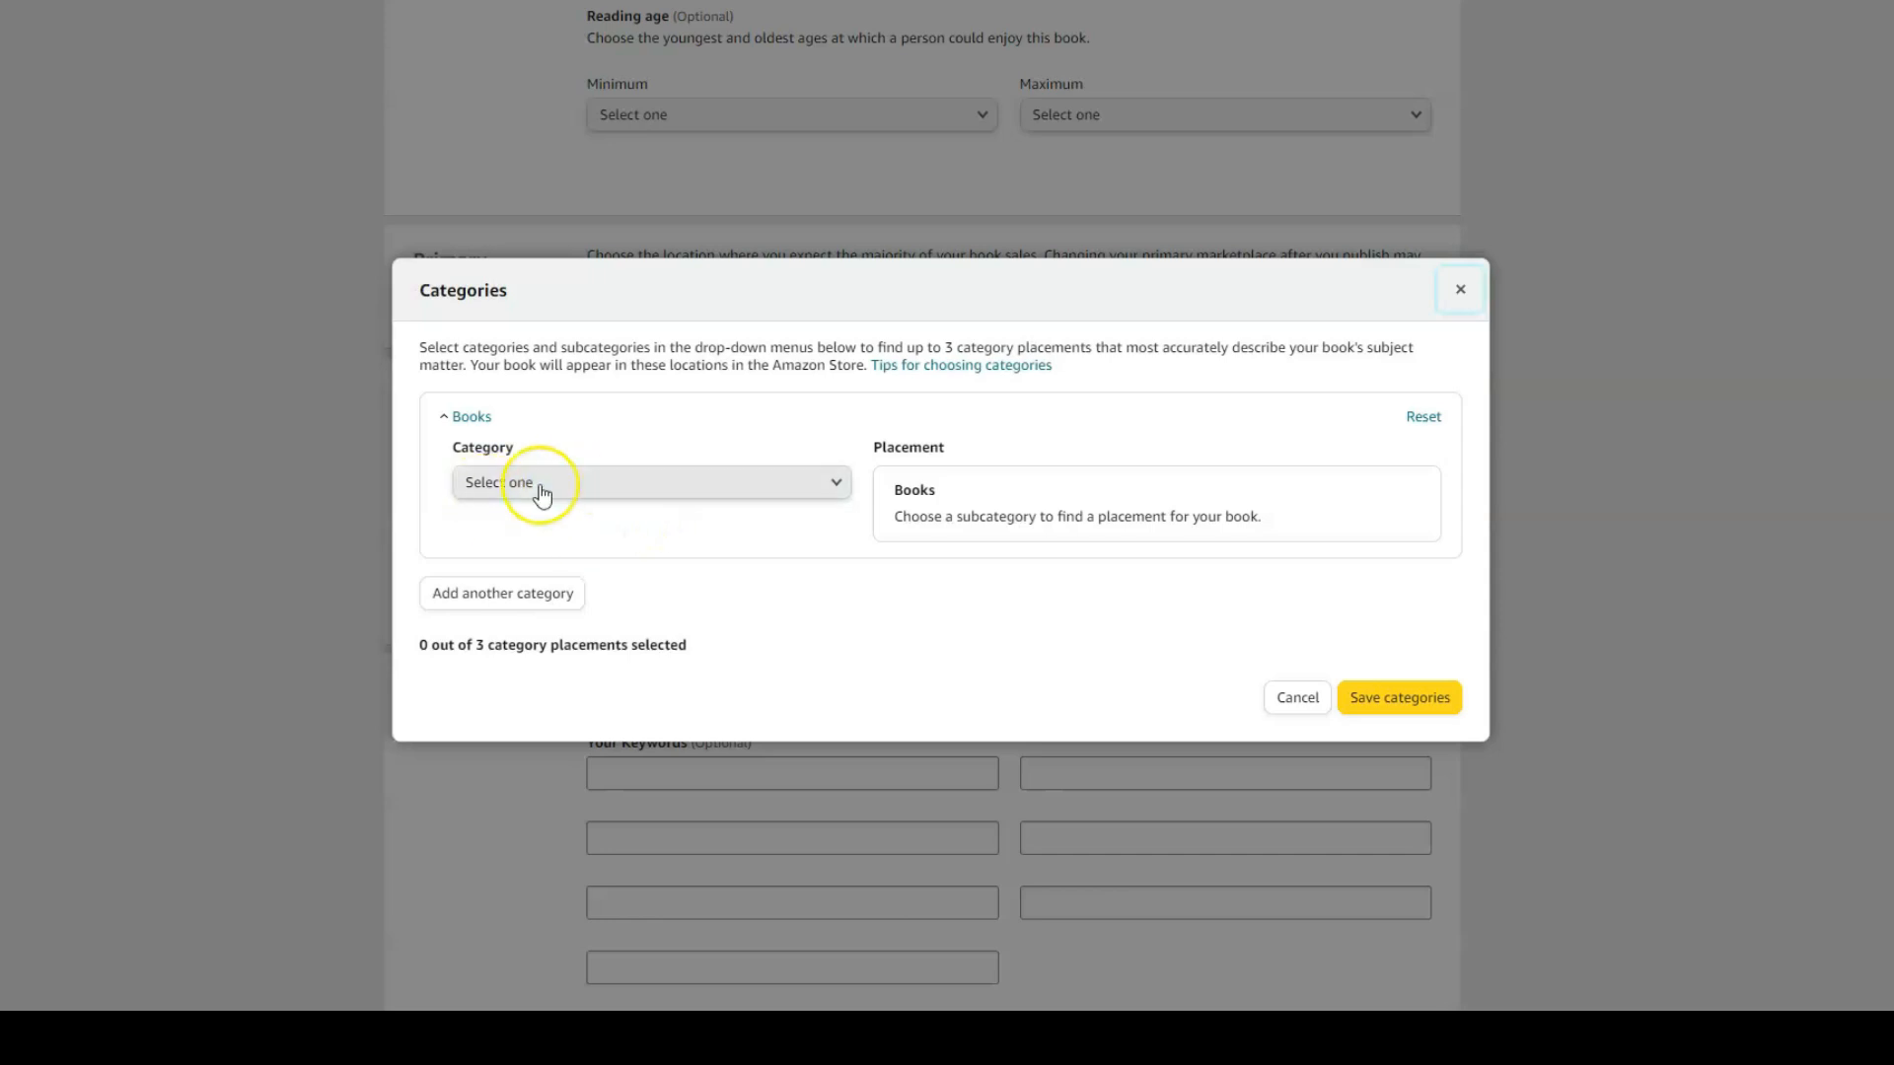
click(705, 488)
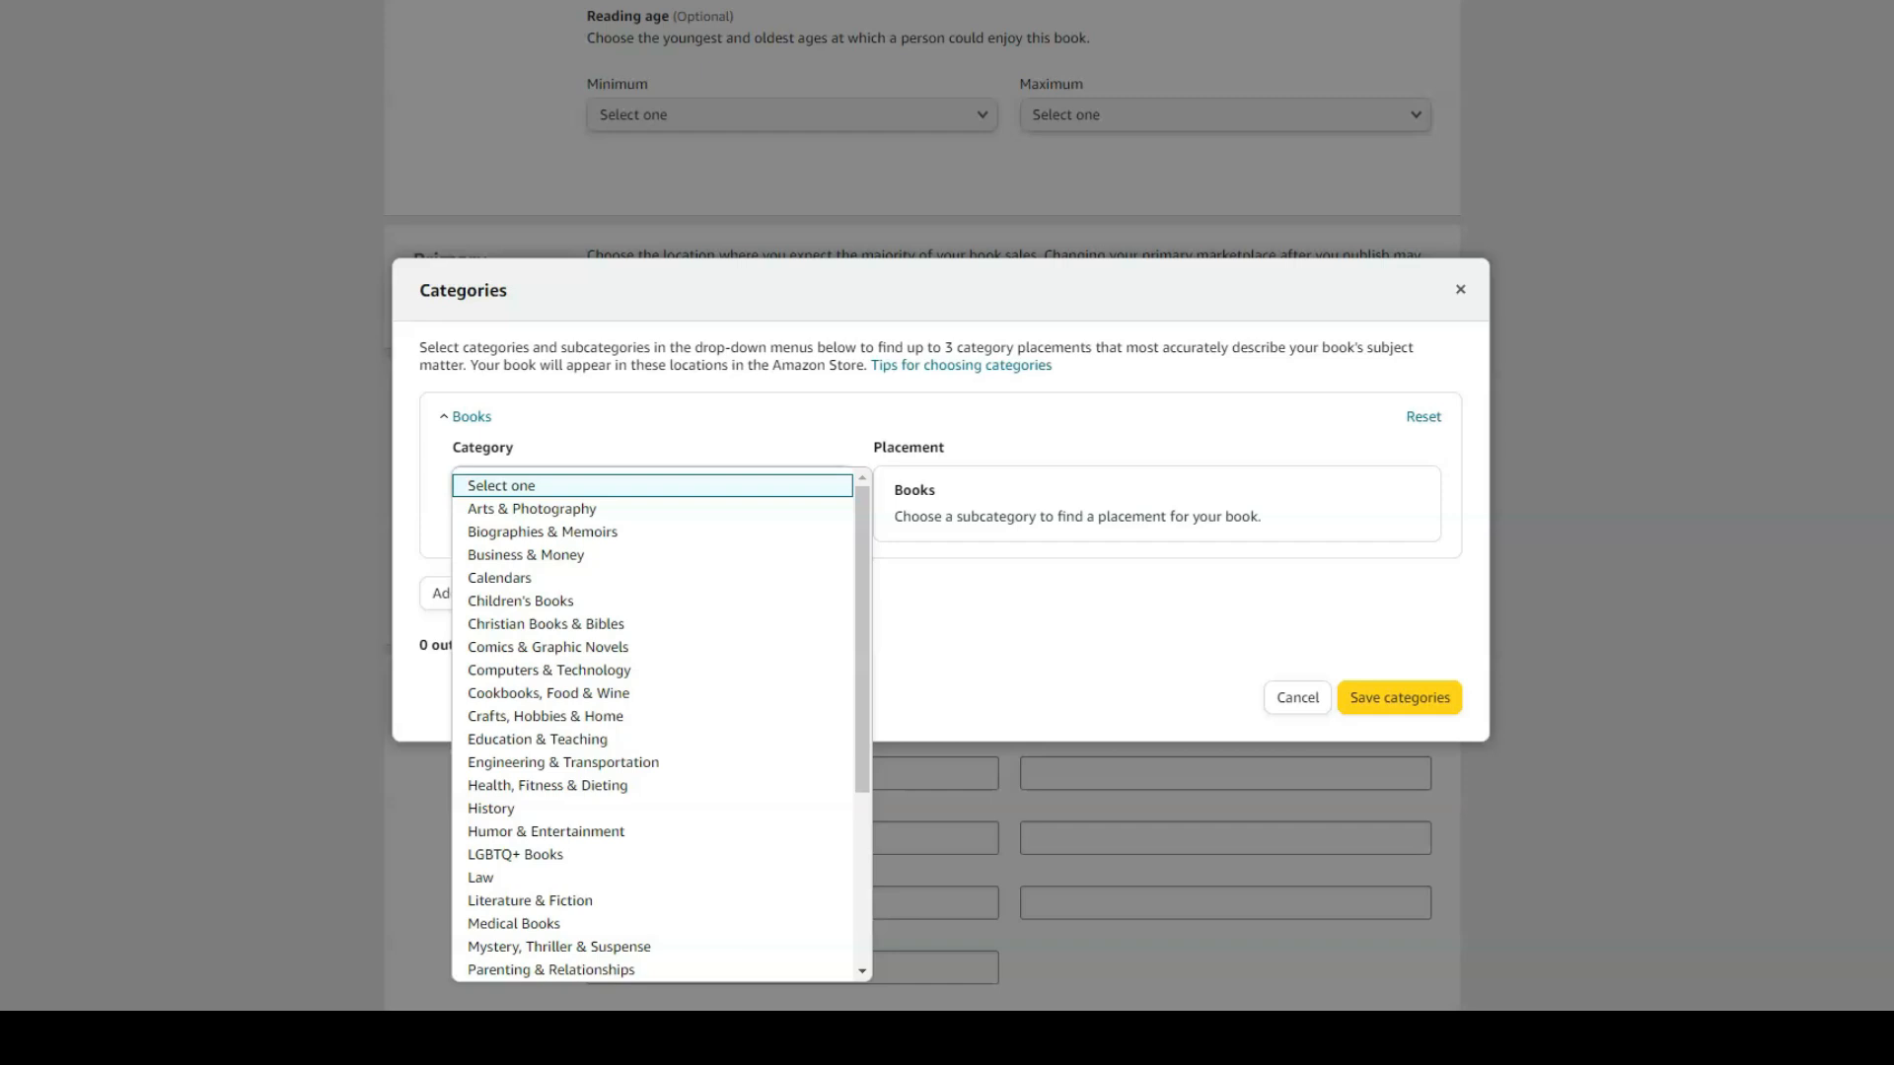
Step: Open amazon.com in a new incognito browser window
click(1879, 1)
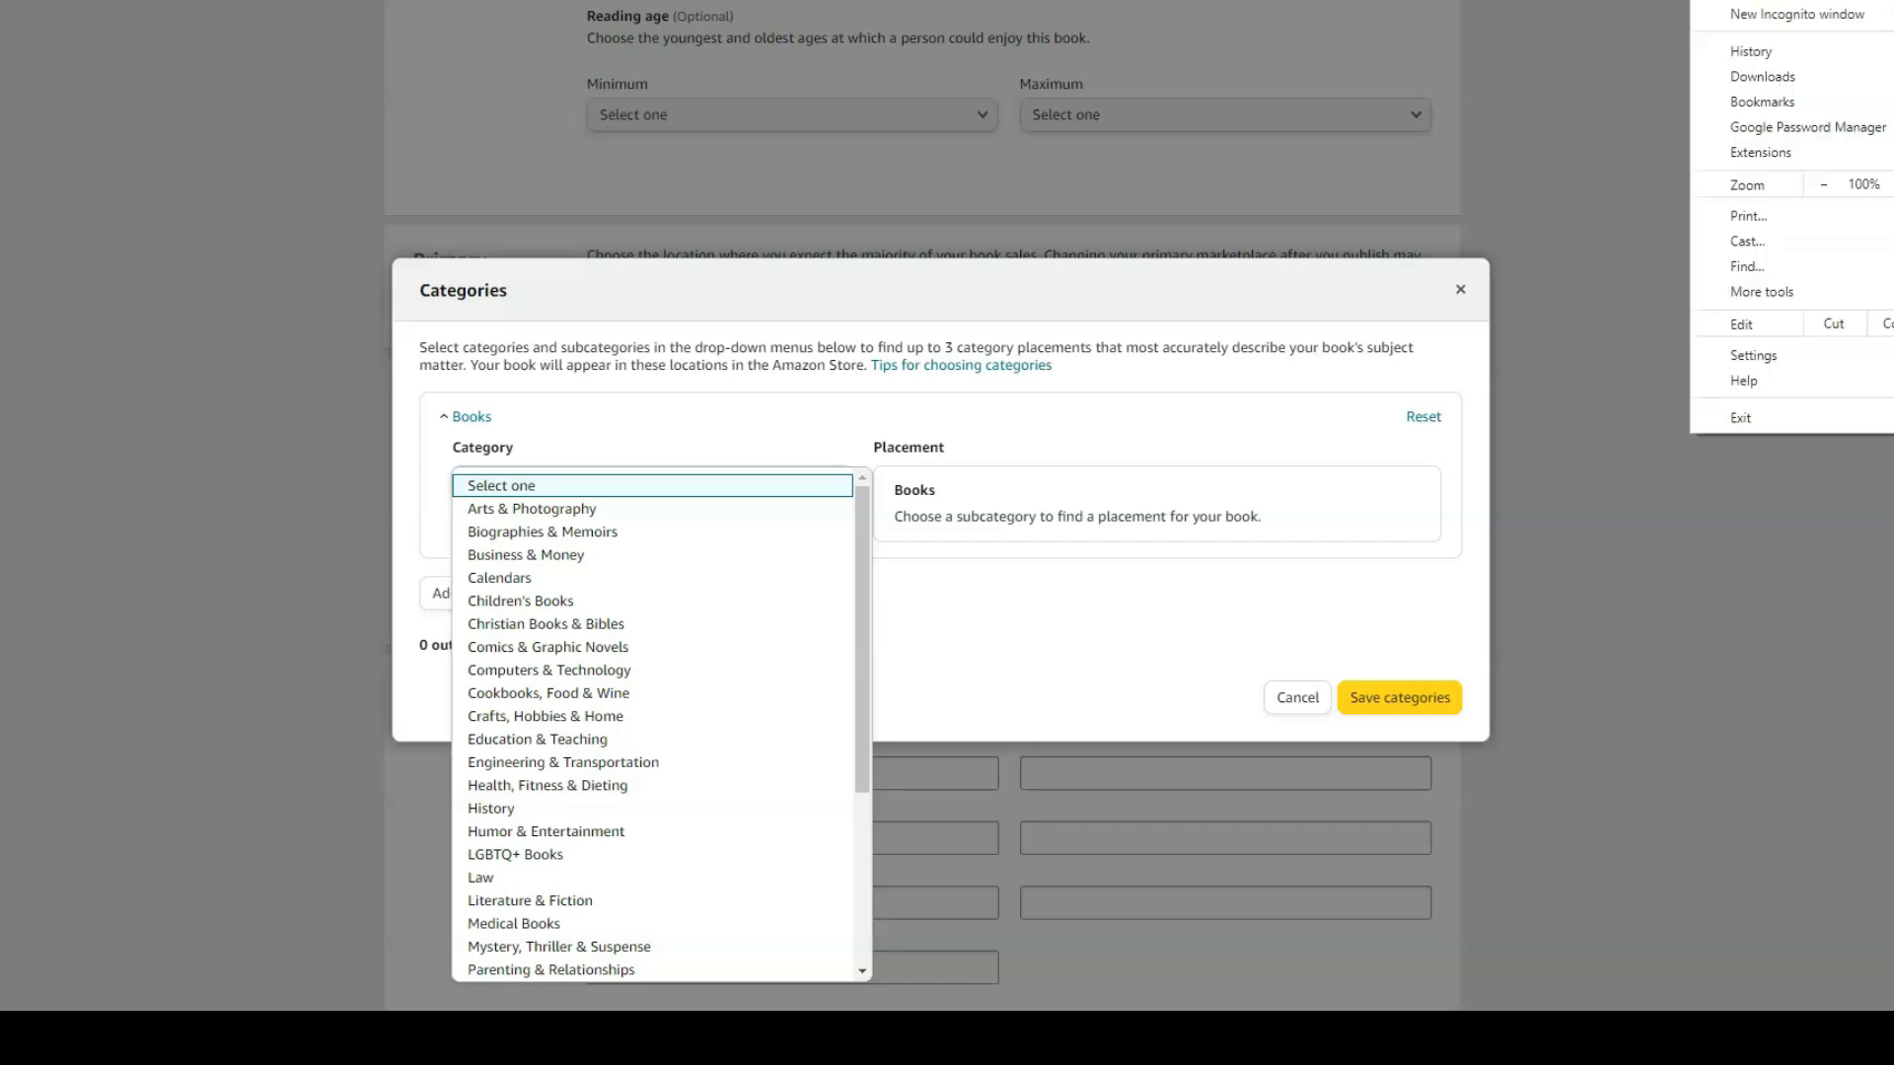
click(1879, 14)
text(amazon.com)
key(Return)
Step: Search Amazon for "notebook" and skim the results
click(281, 17)
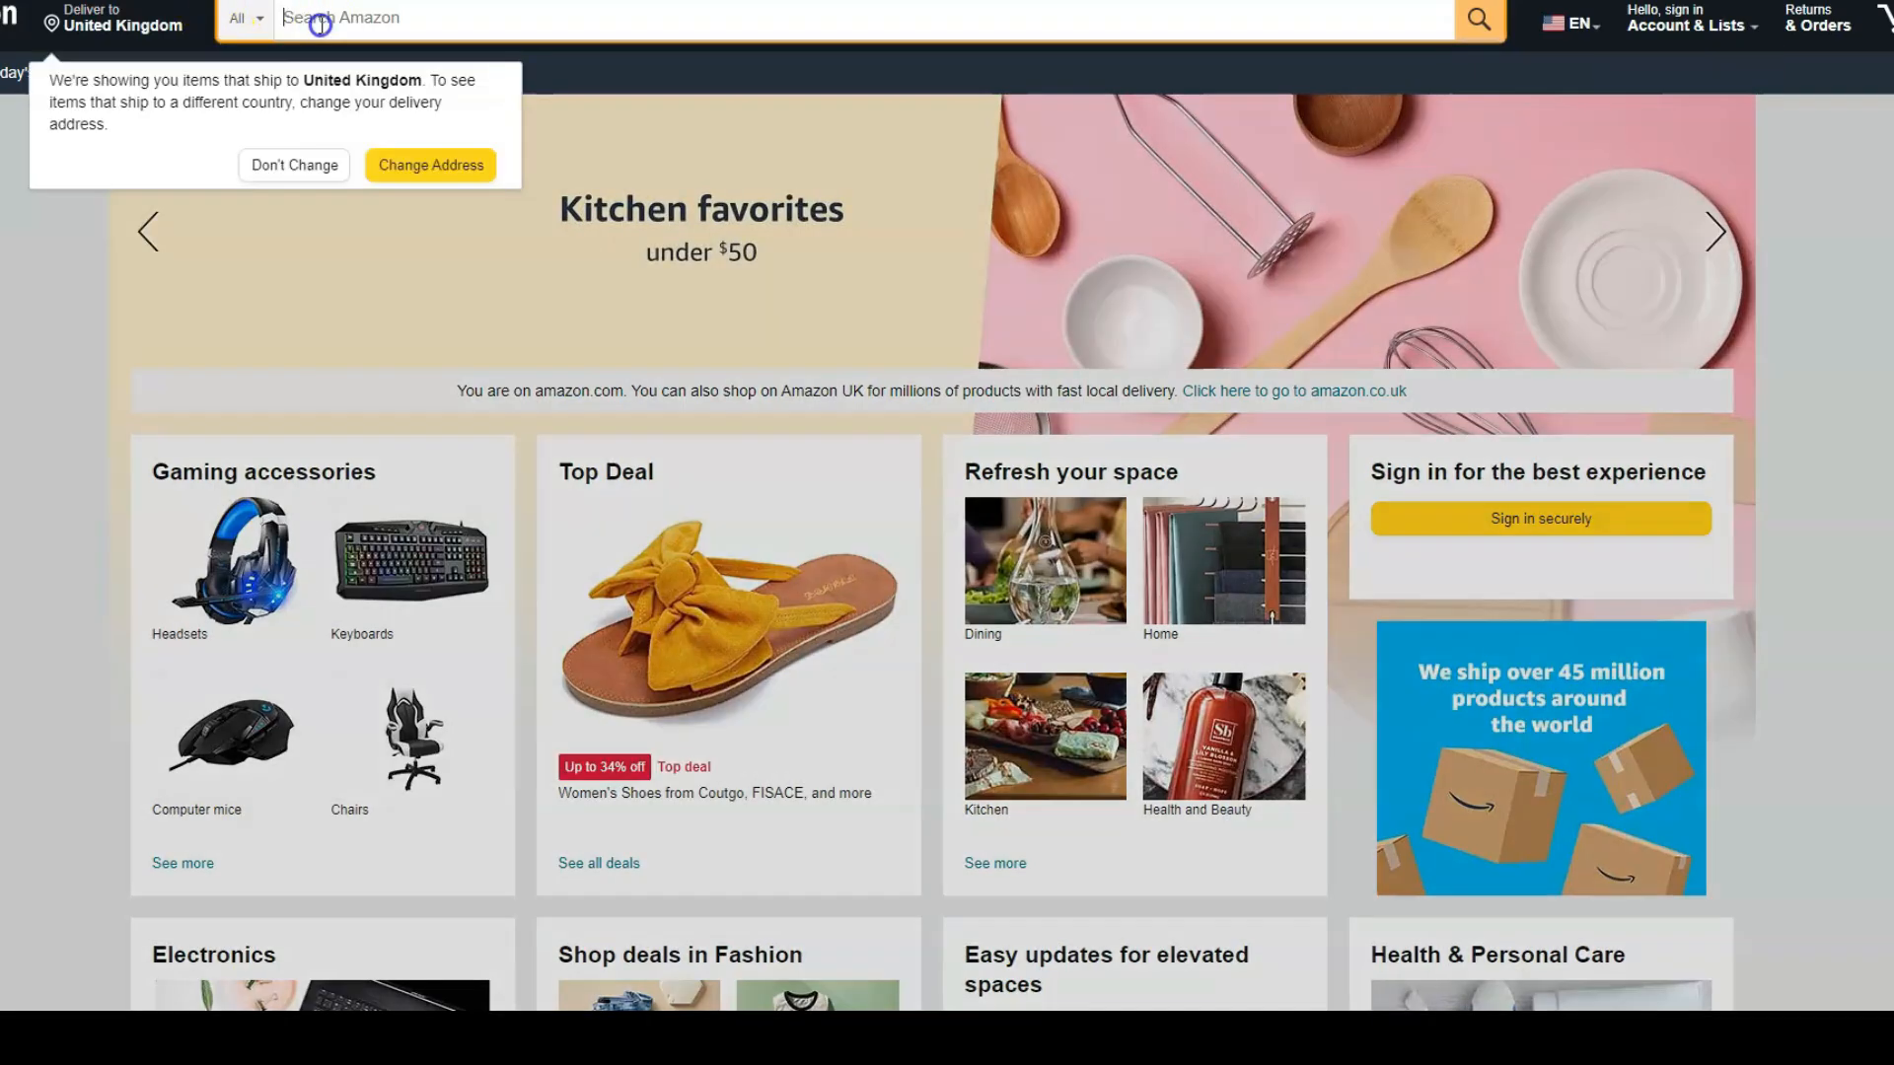
text(notboo)
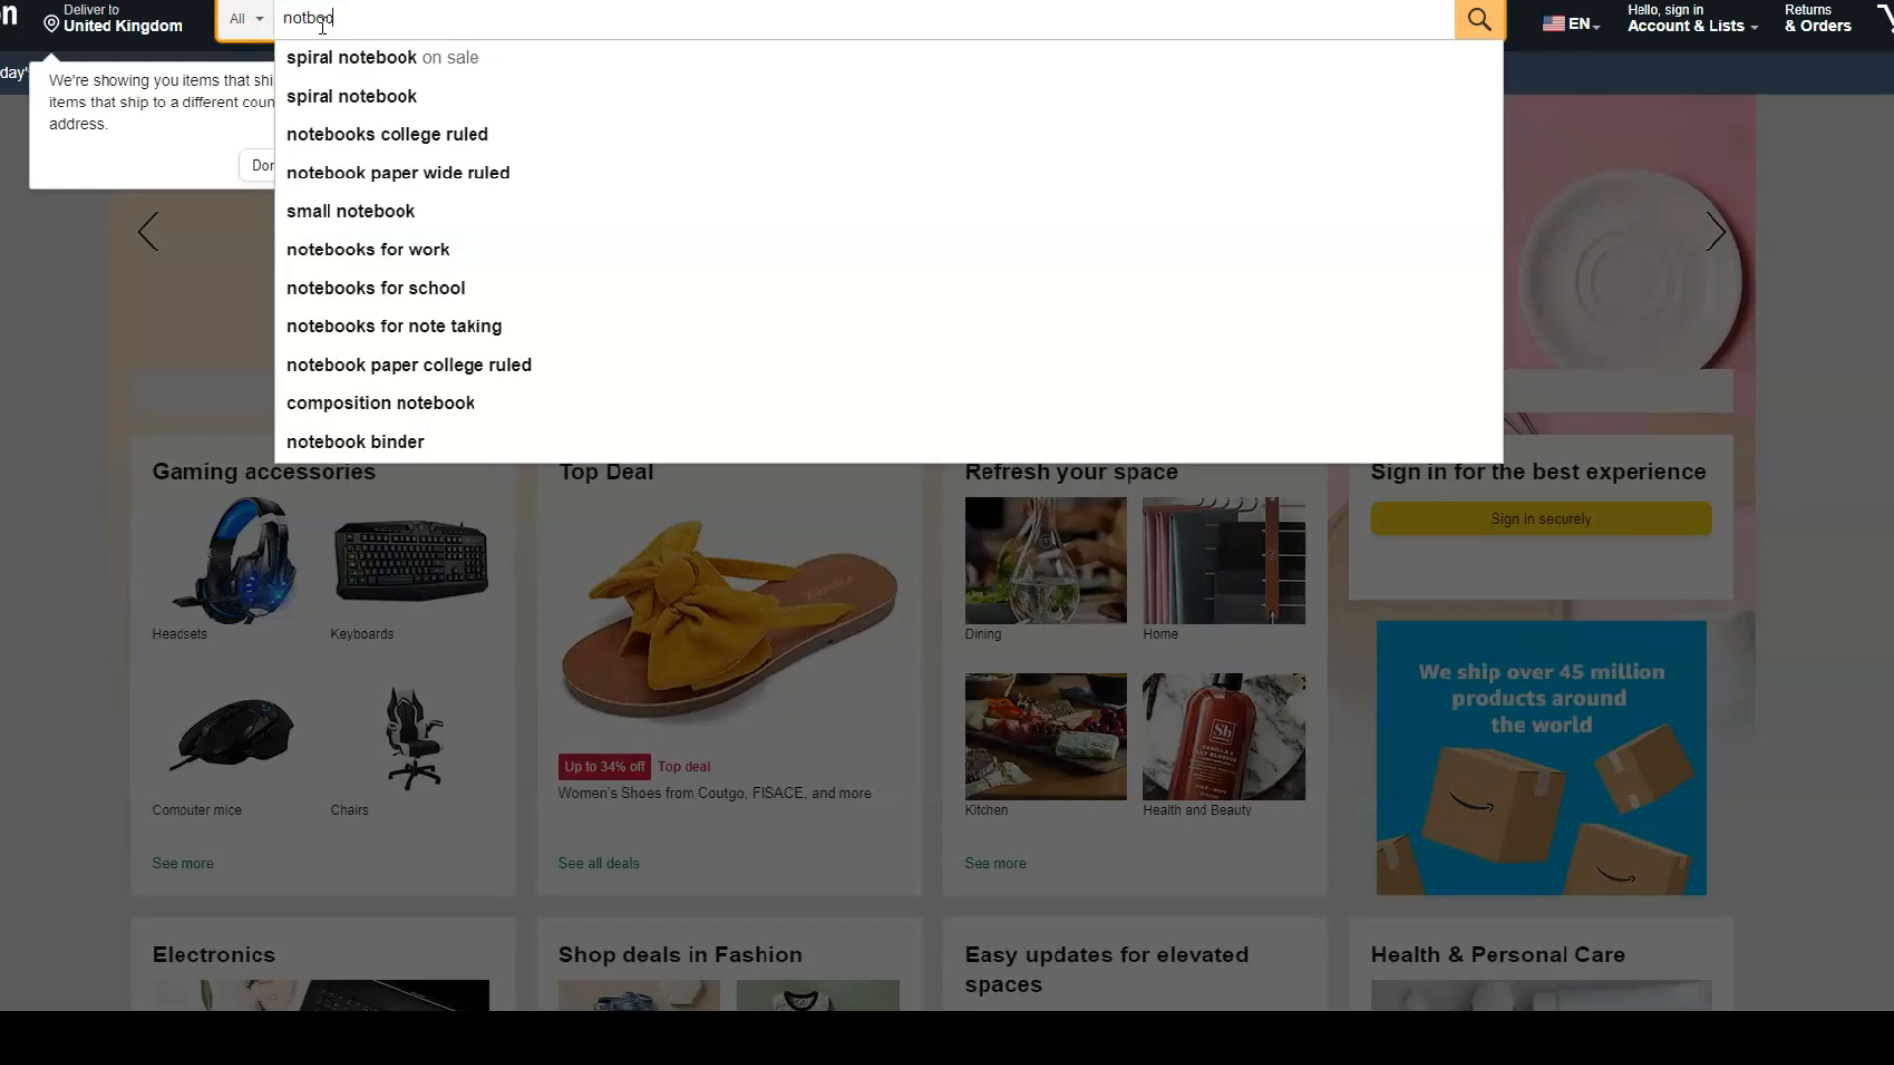
key(BackSpace)
key(BackSpace)
key(BackSpace)
key(BackSpace)
text(e)
key(BackSpace)
text(tebook)
key(Return)
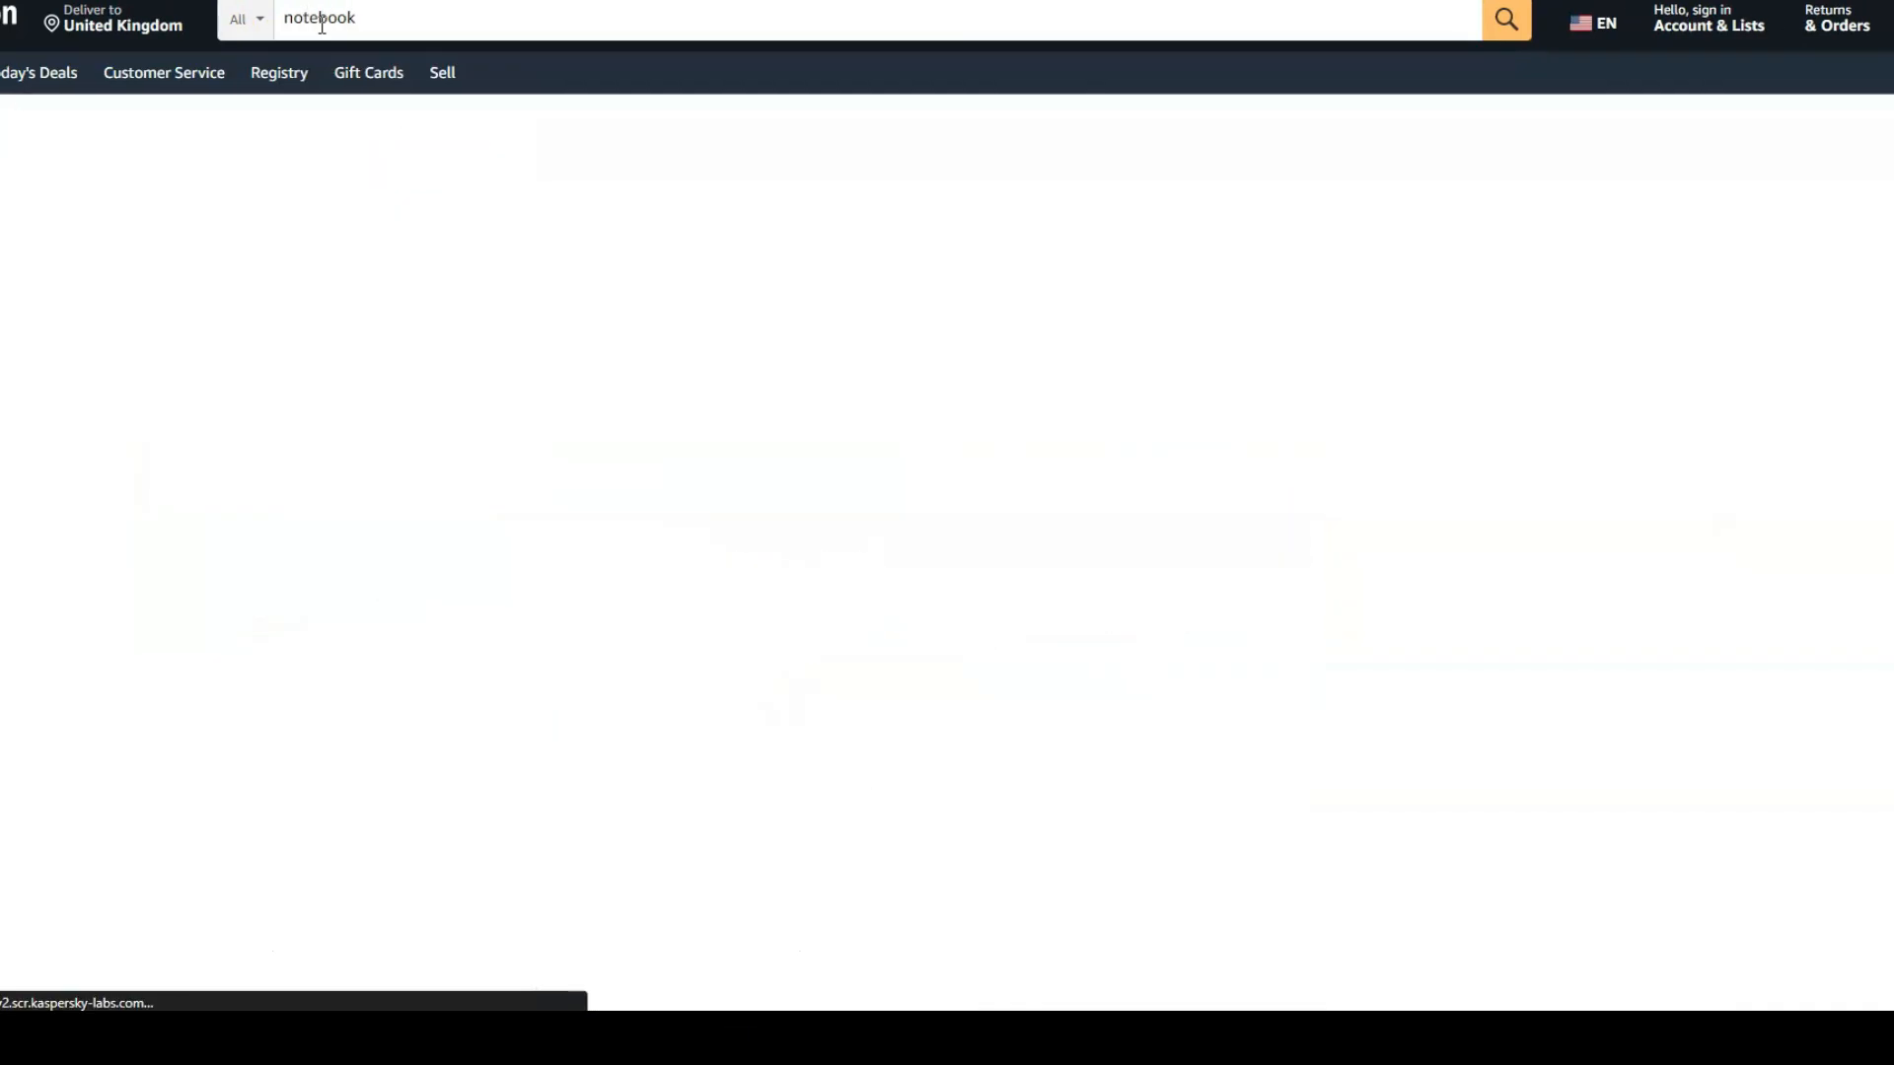
scroll(345, 188, down, 10)
scroll(562, 311, up, 10)
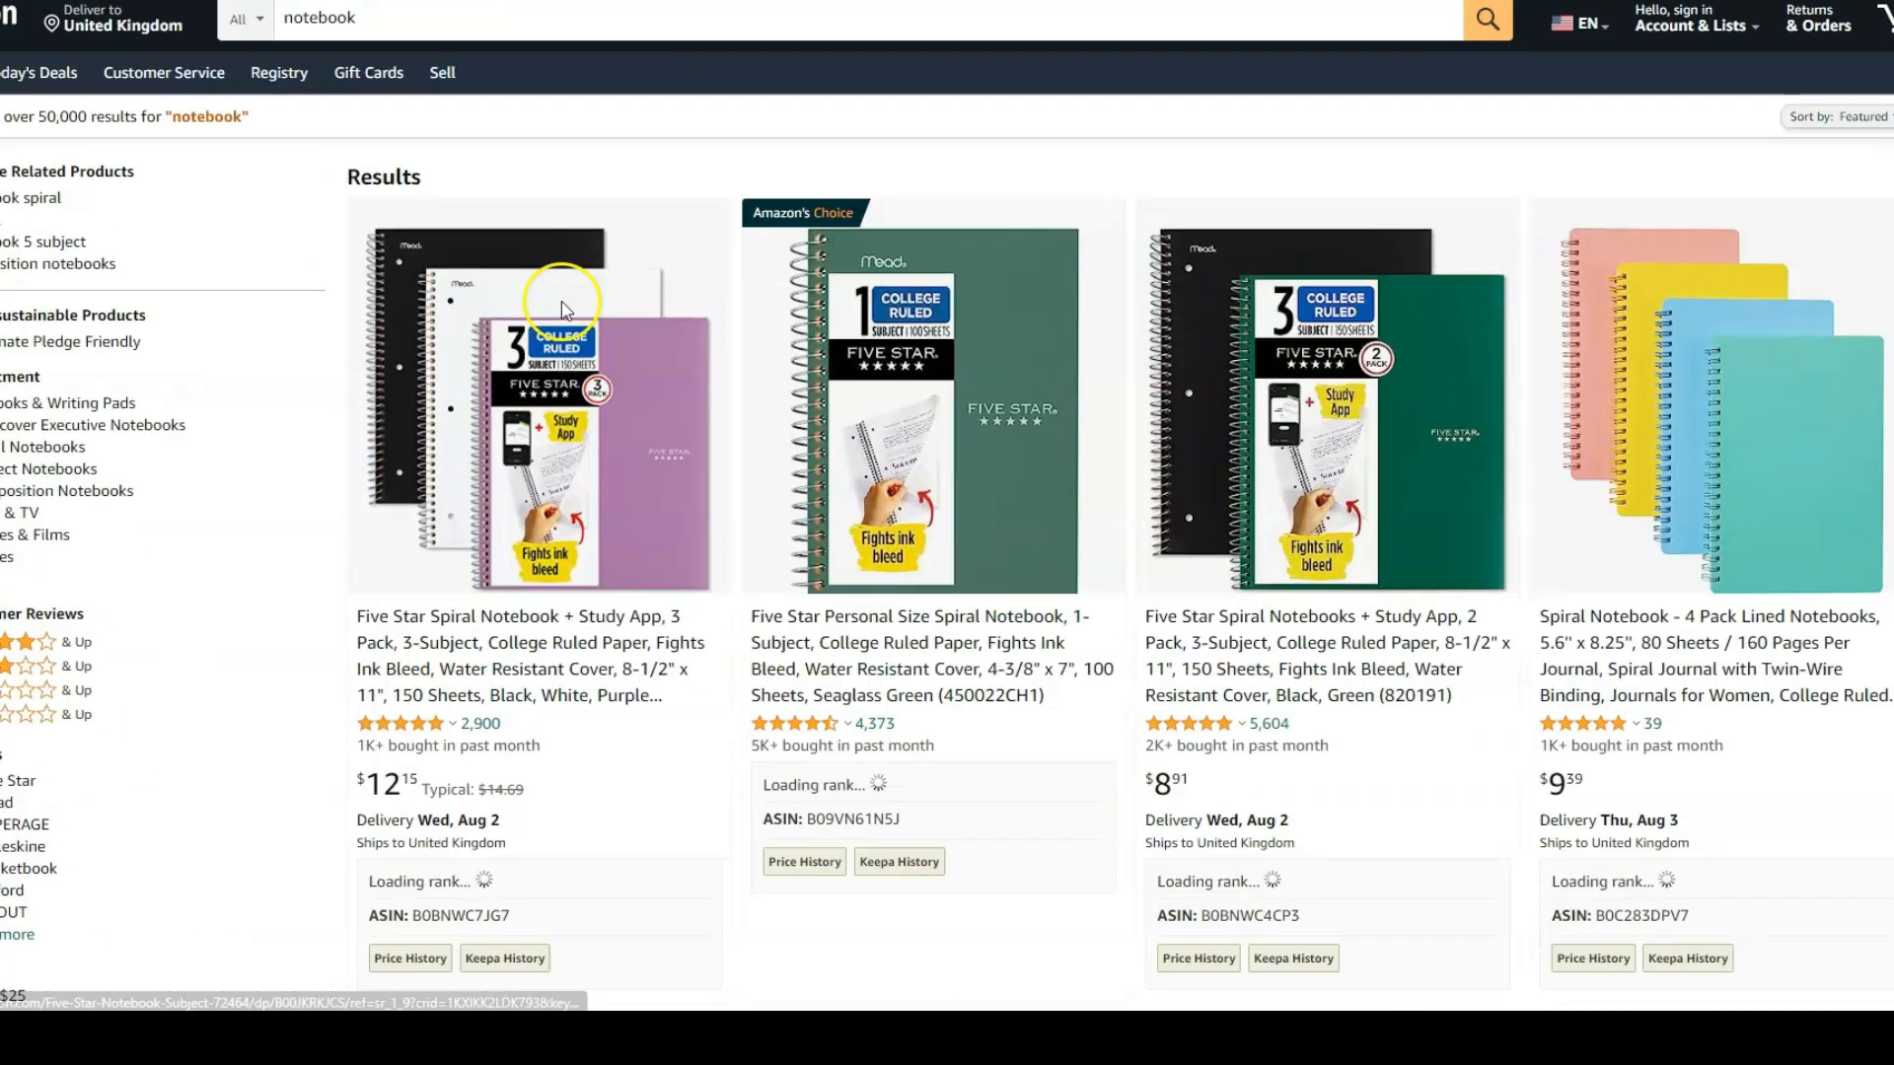
Step: Refine the Amazon search to the suggested phrase "notebook independently published"
click(430, 21)
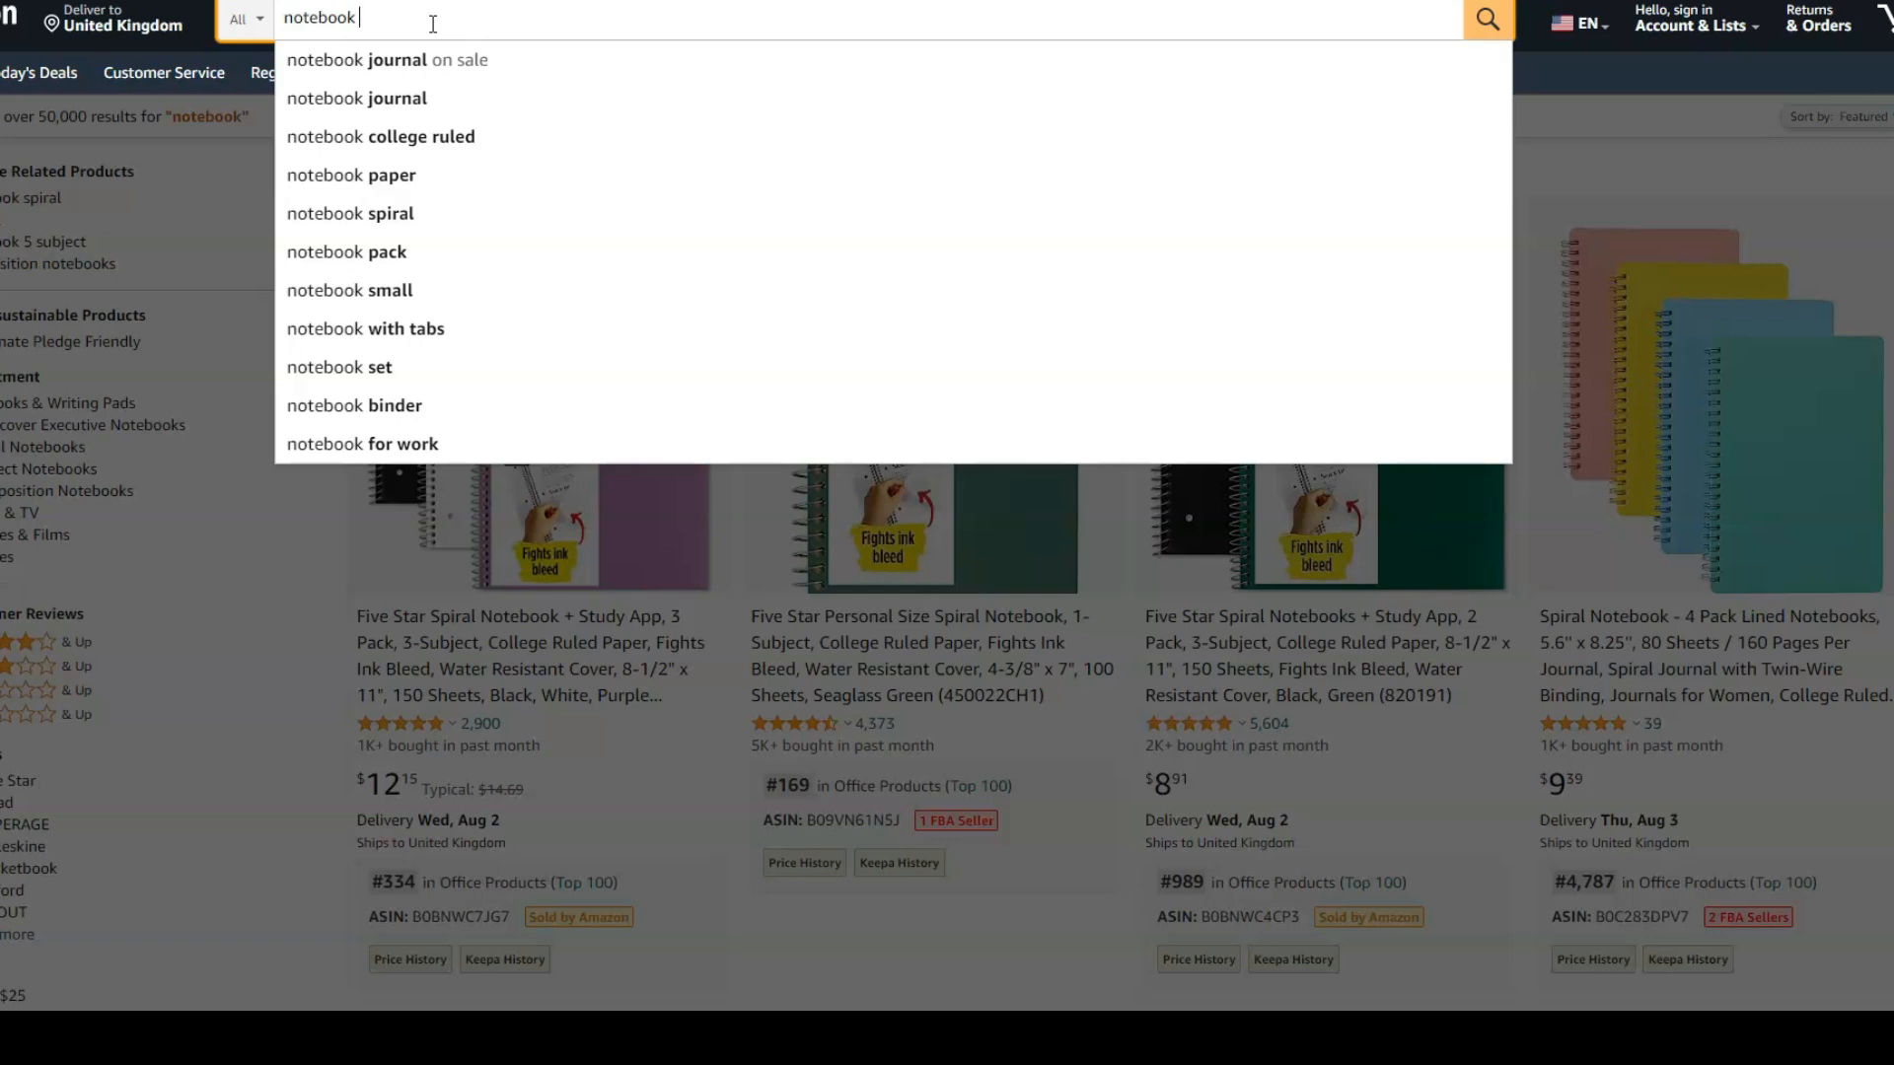
text(independe)
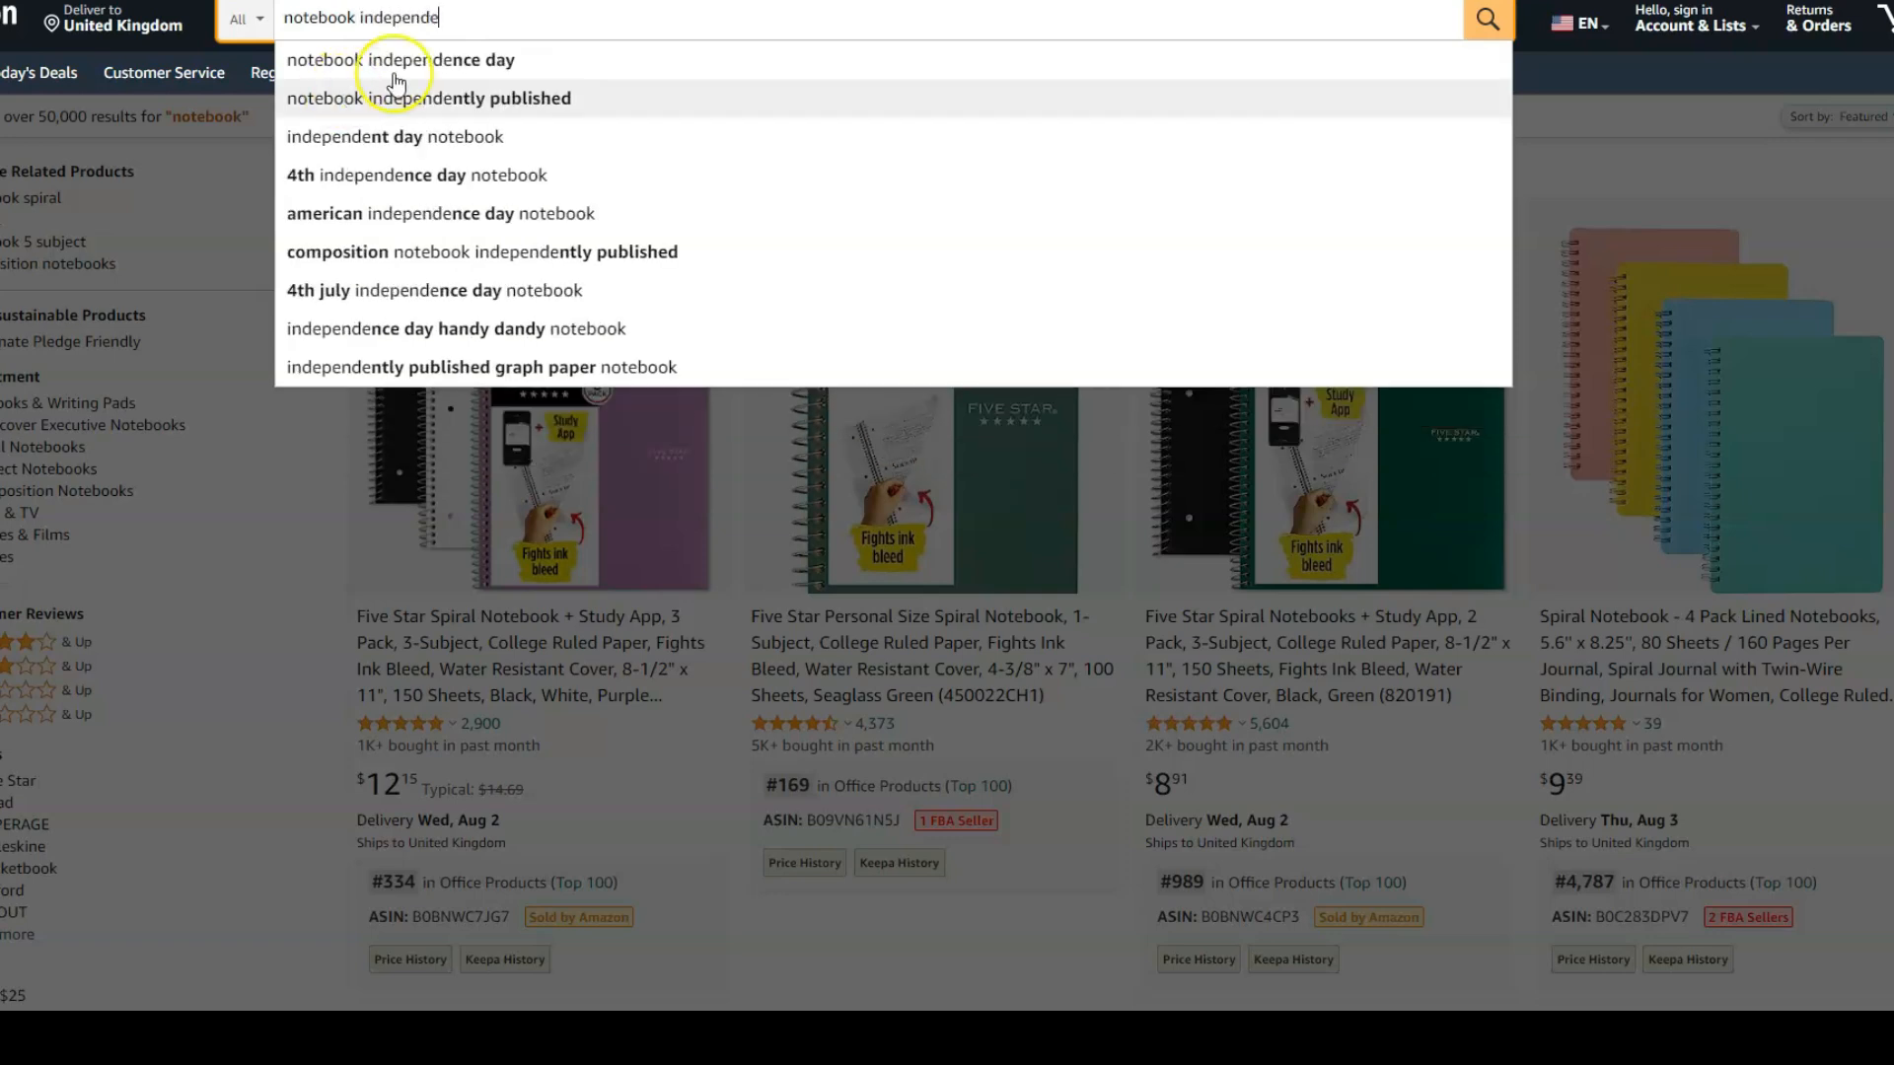
drag(404, 59, 526, 111)
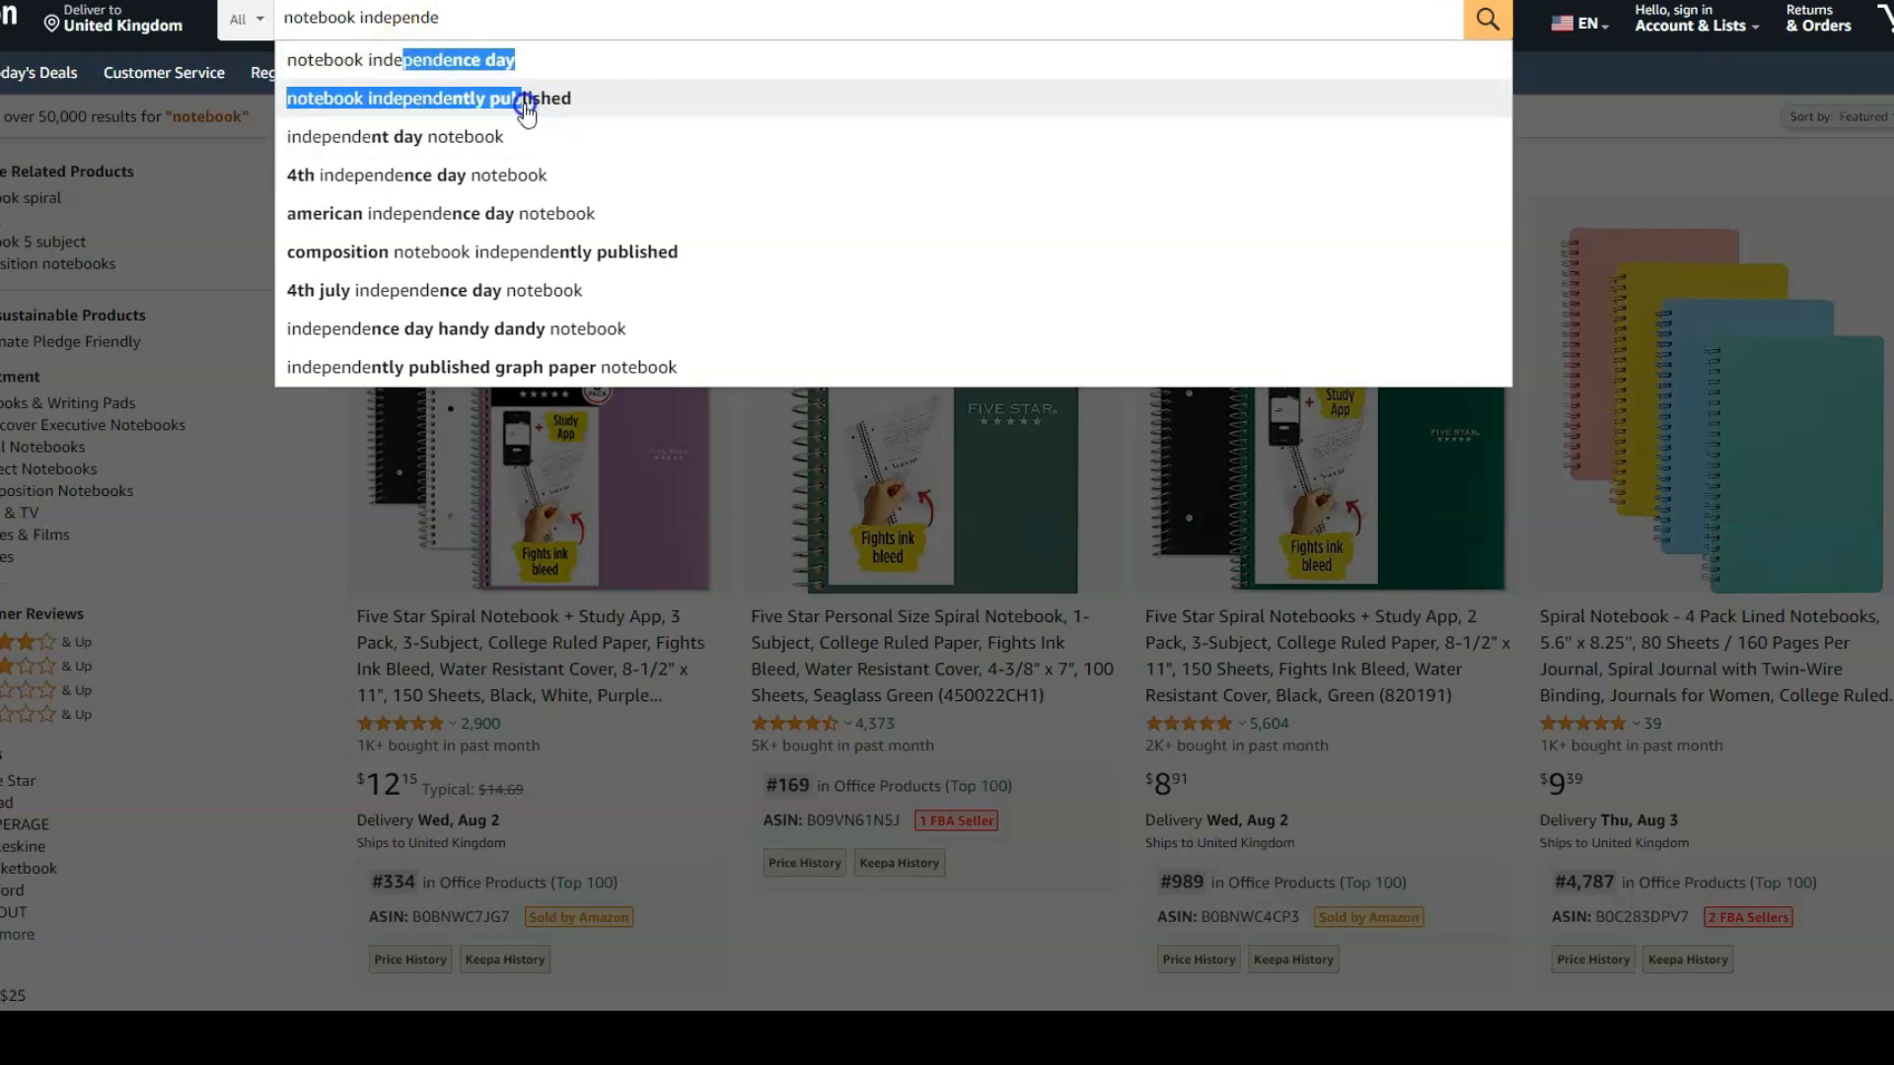
click(527, 102)
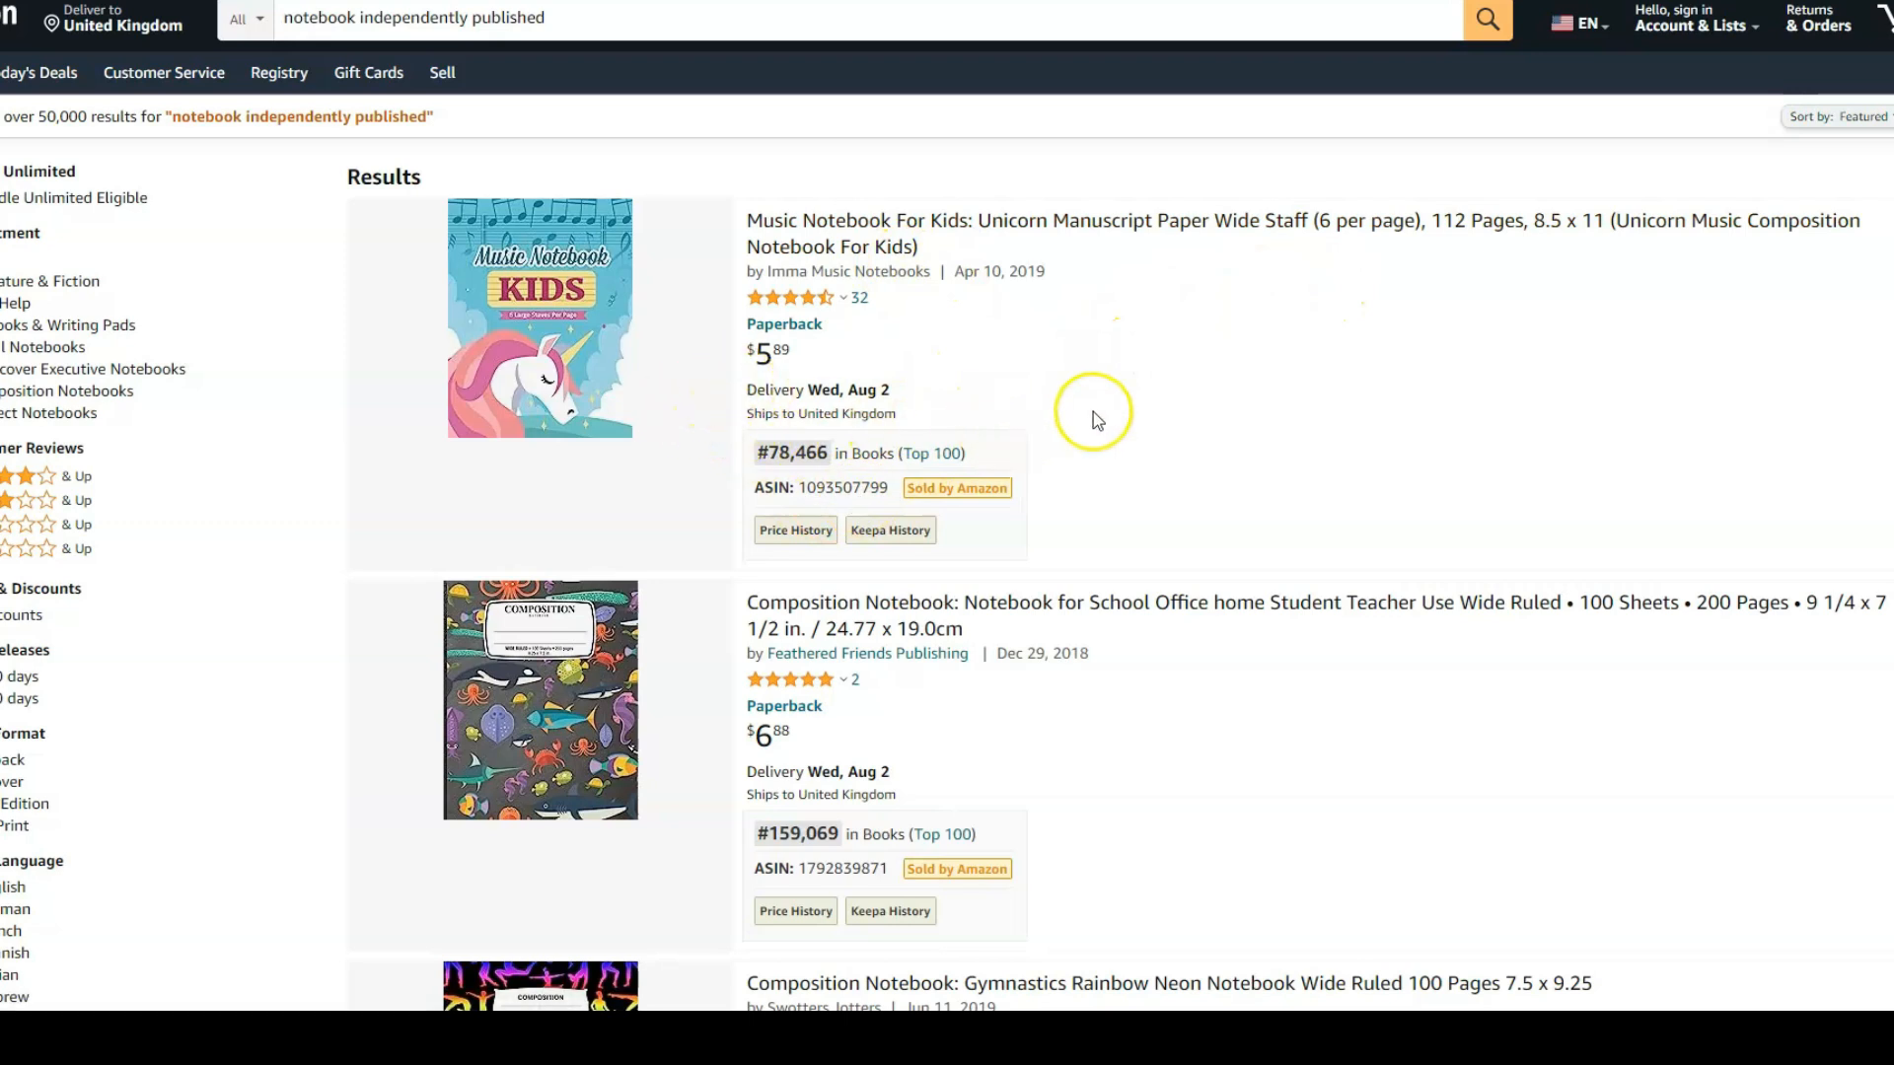
Step: Examine the independently published notebook results, comparing their covers, titles, prices and sales ranks
scroll(1091, 414, down, 2)
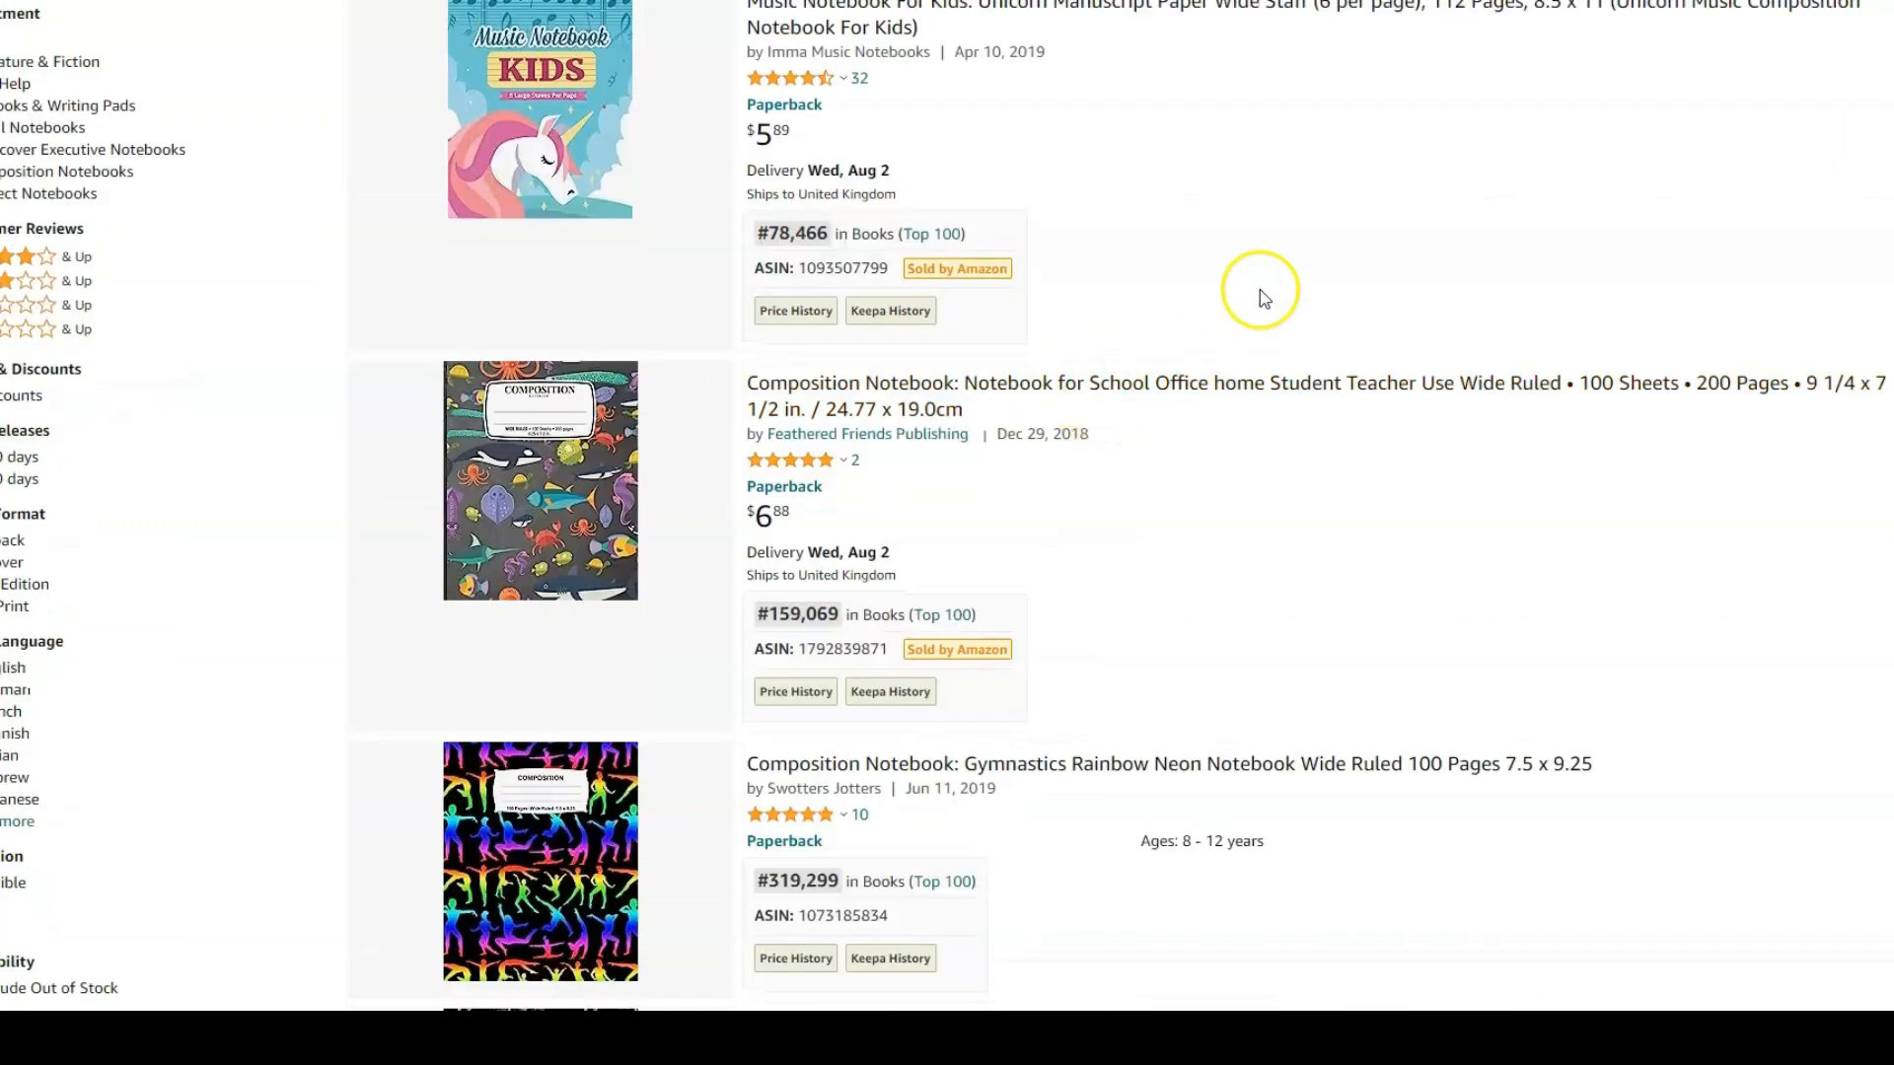
scroll(1259, 291, up, 2)
mouse_move(533, 314)
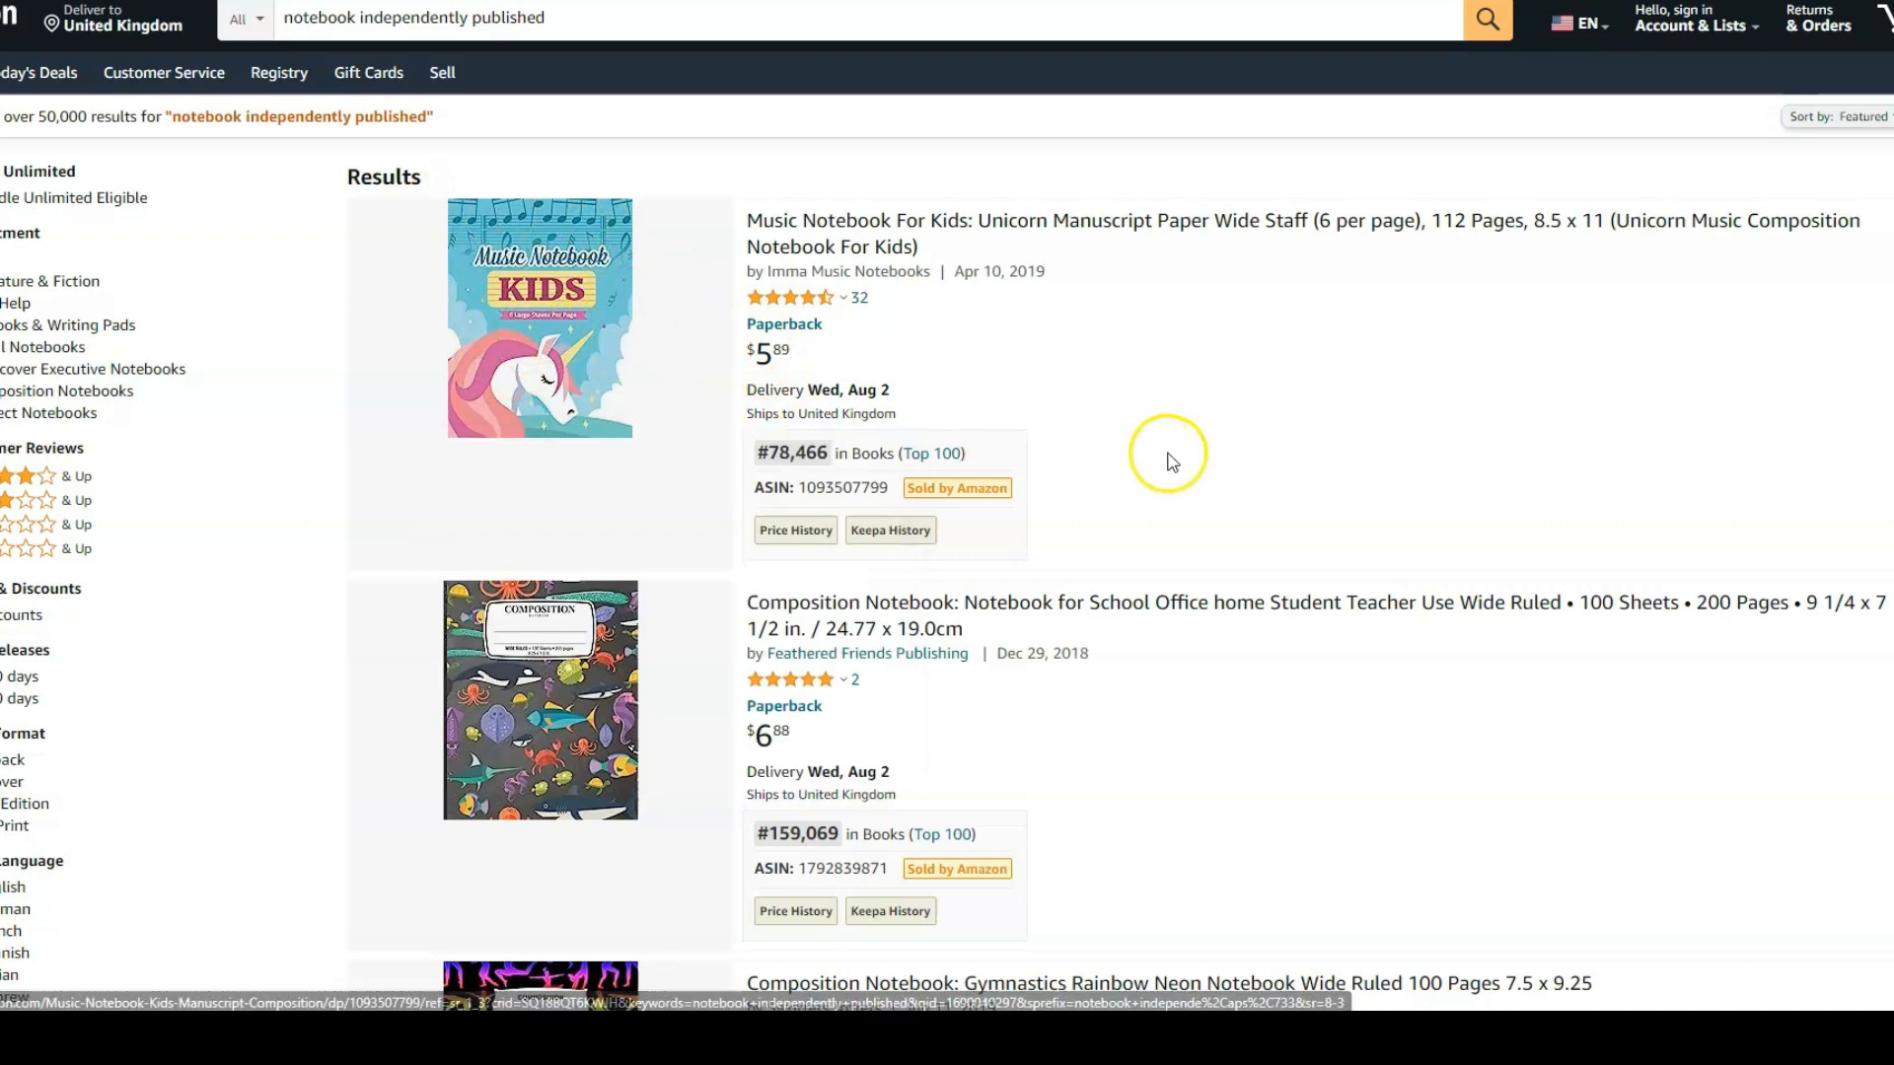
scroll(1174, 452, down, 2)
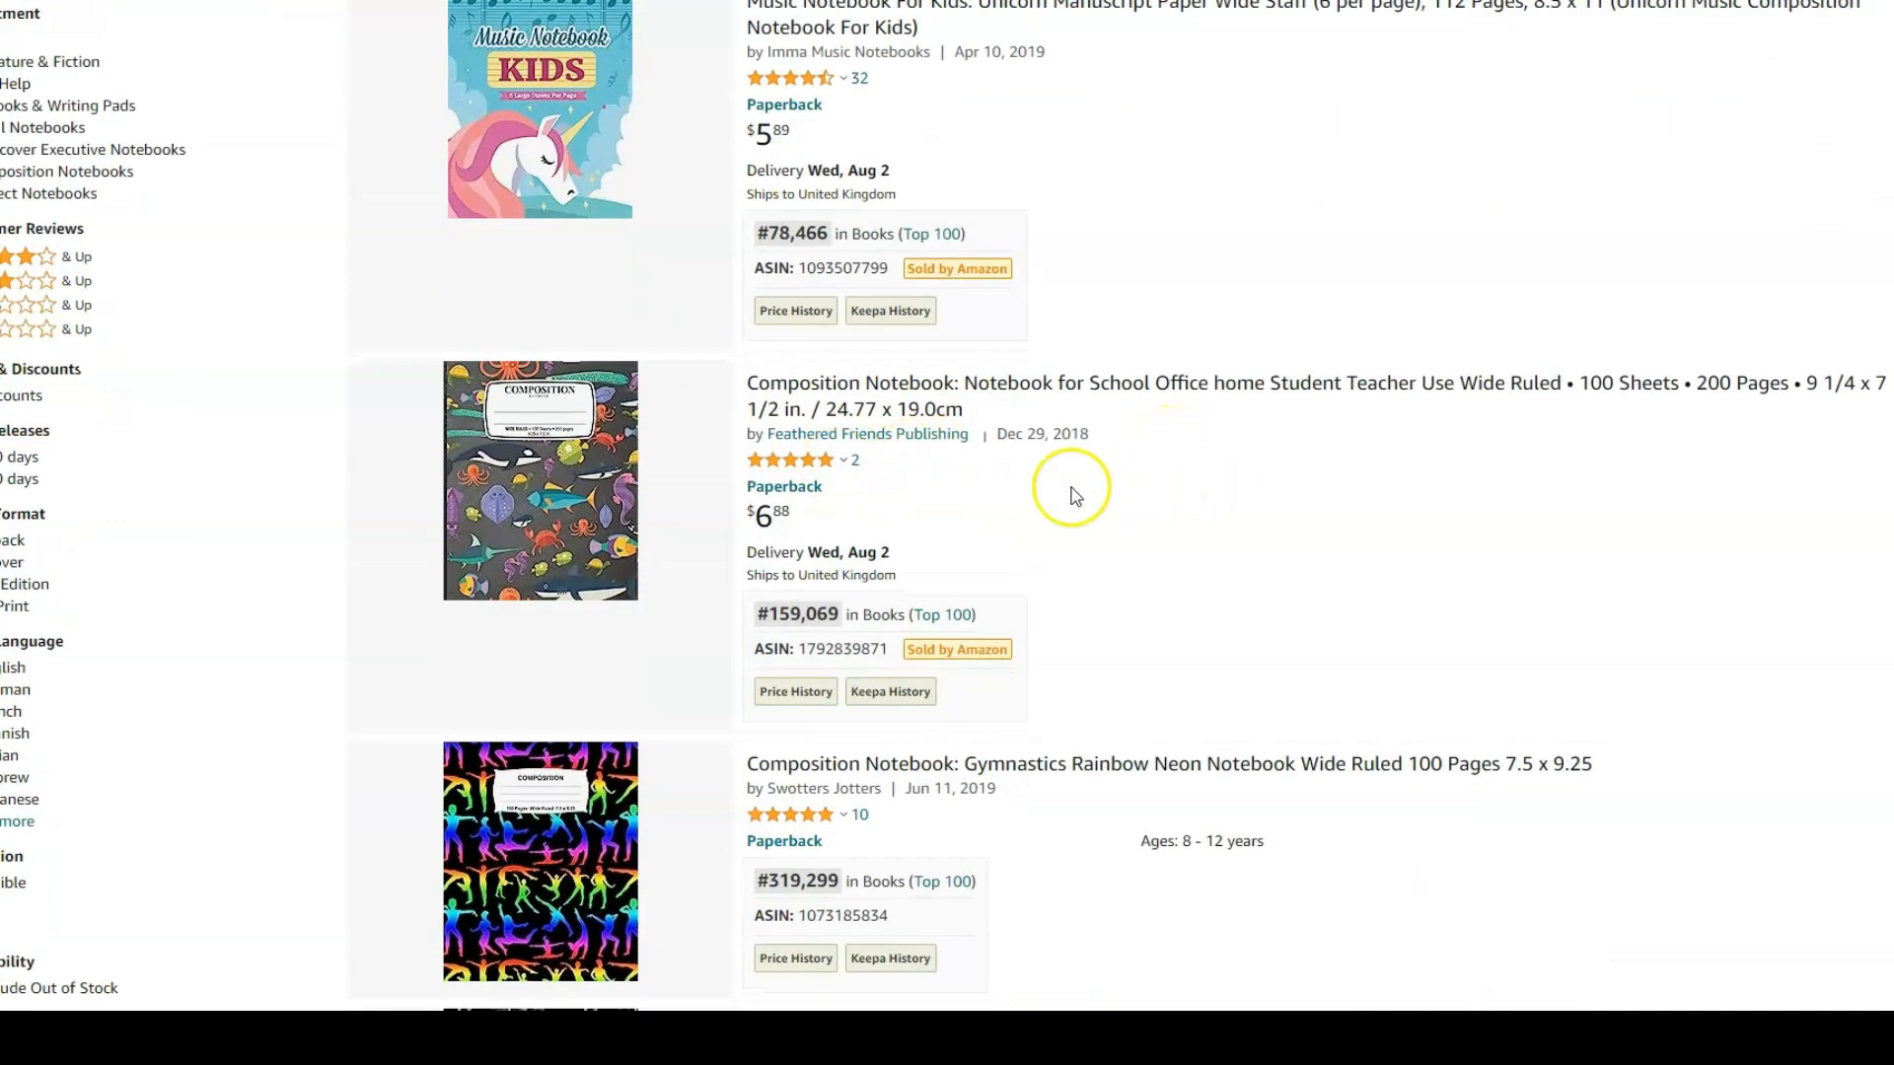
mouse_move(622, 499)
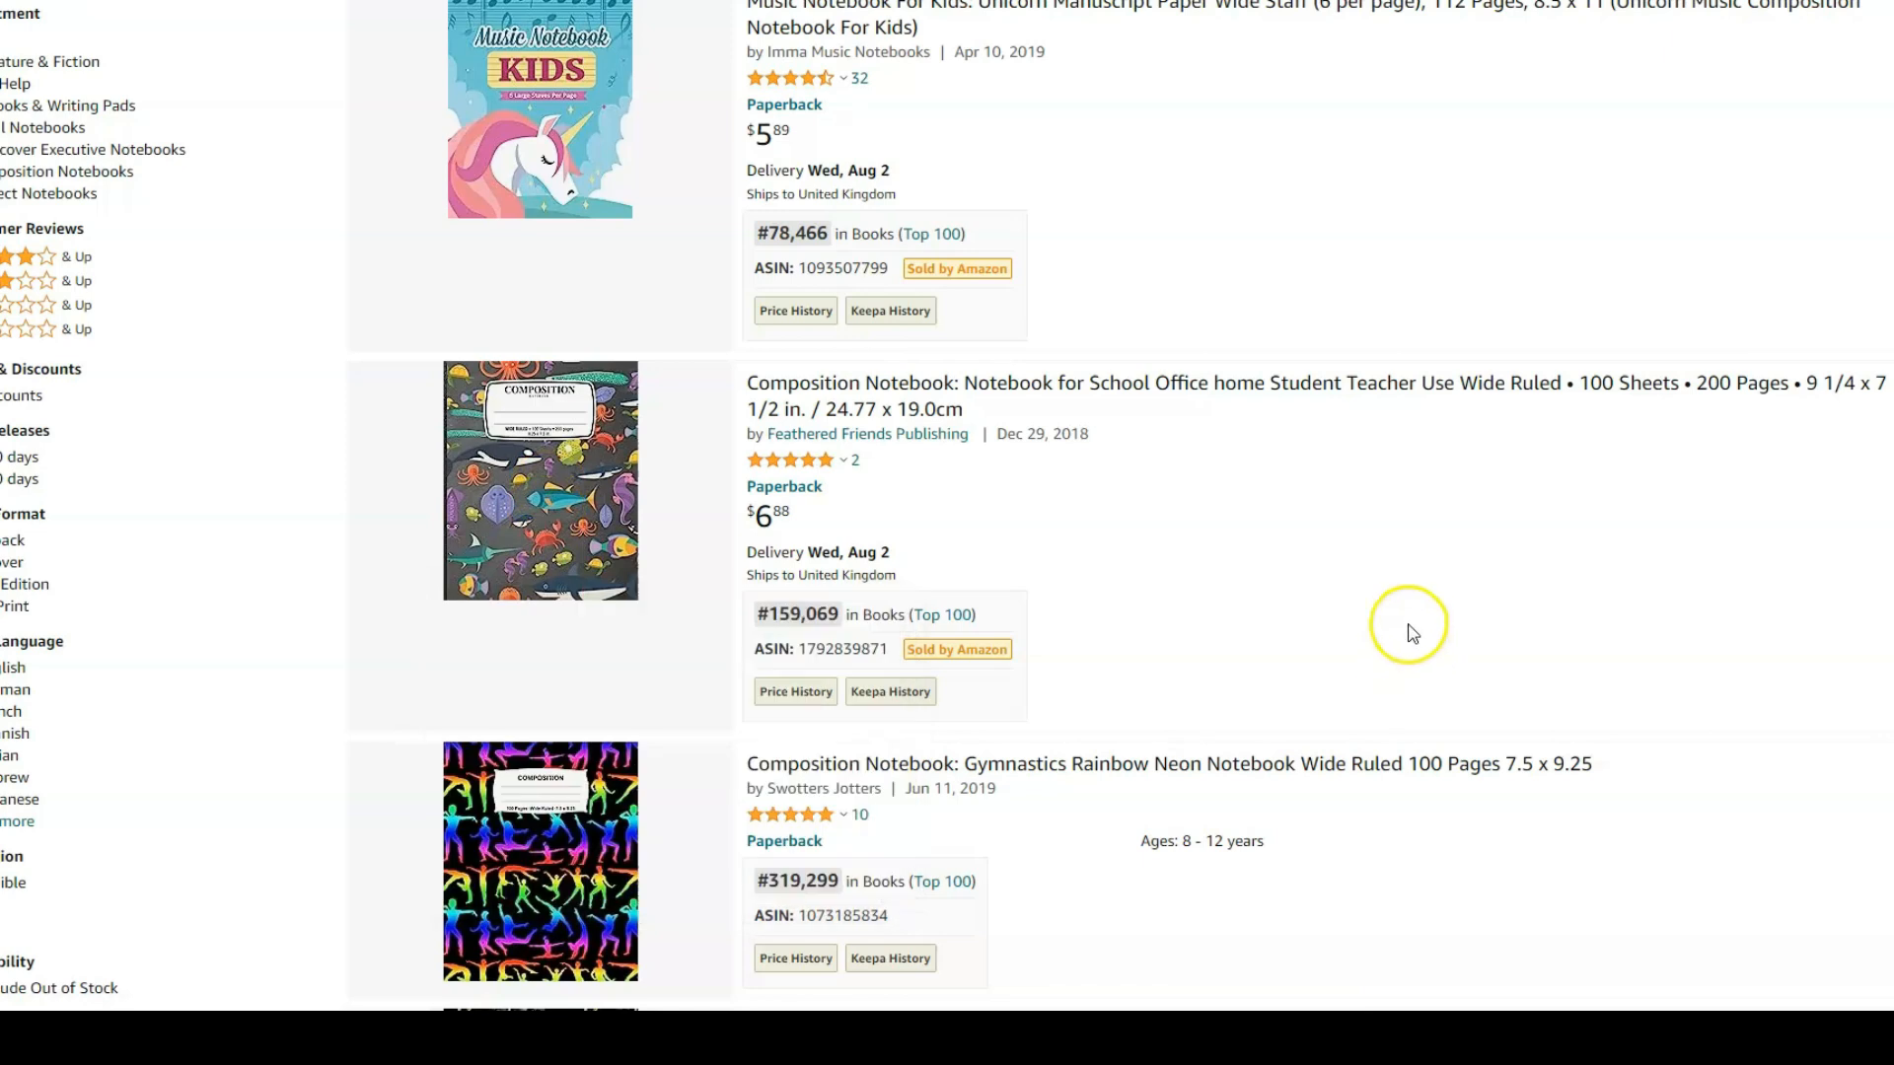
scroll(1410, 621, down, 7)
scroll(1418, 584, down, 3)
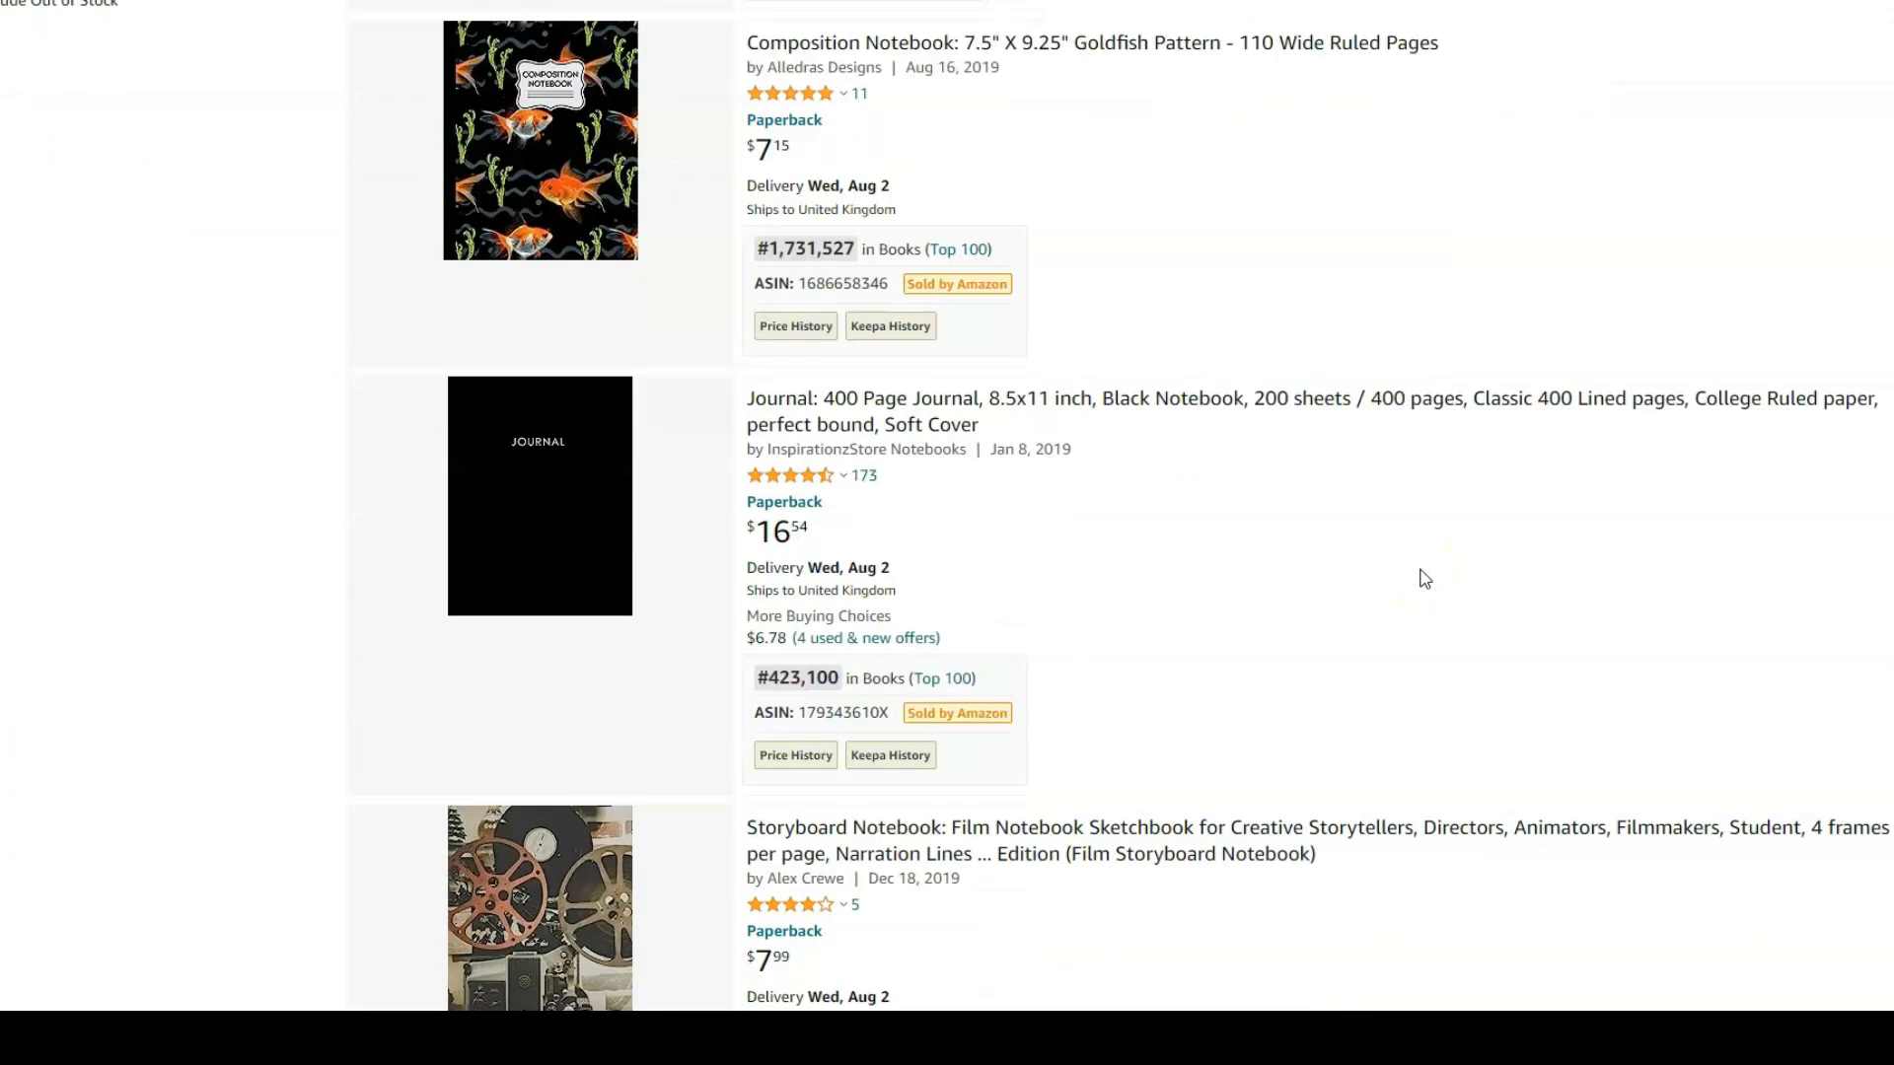
scroll(1319, 533, down, 4)
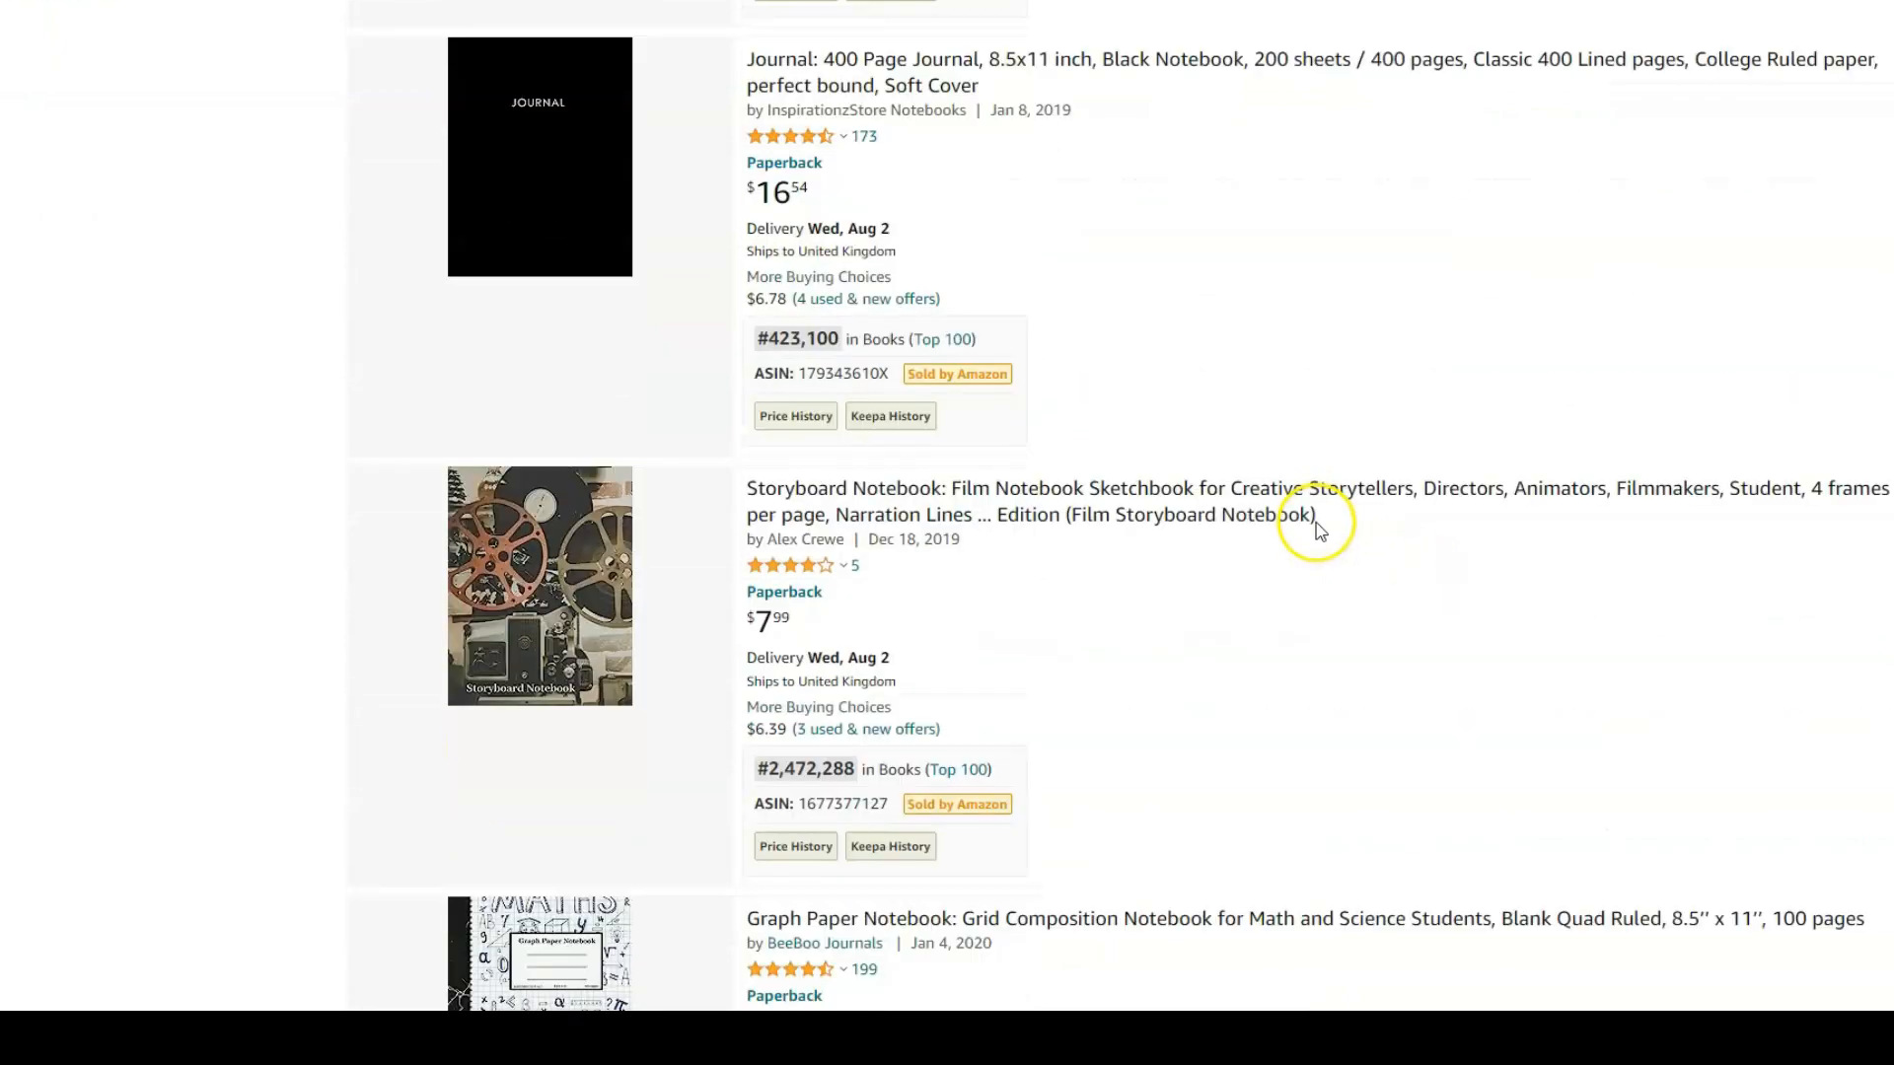
scroll(1188, 498, down, 7)
scroll(1198, 495, up, 15)
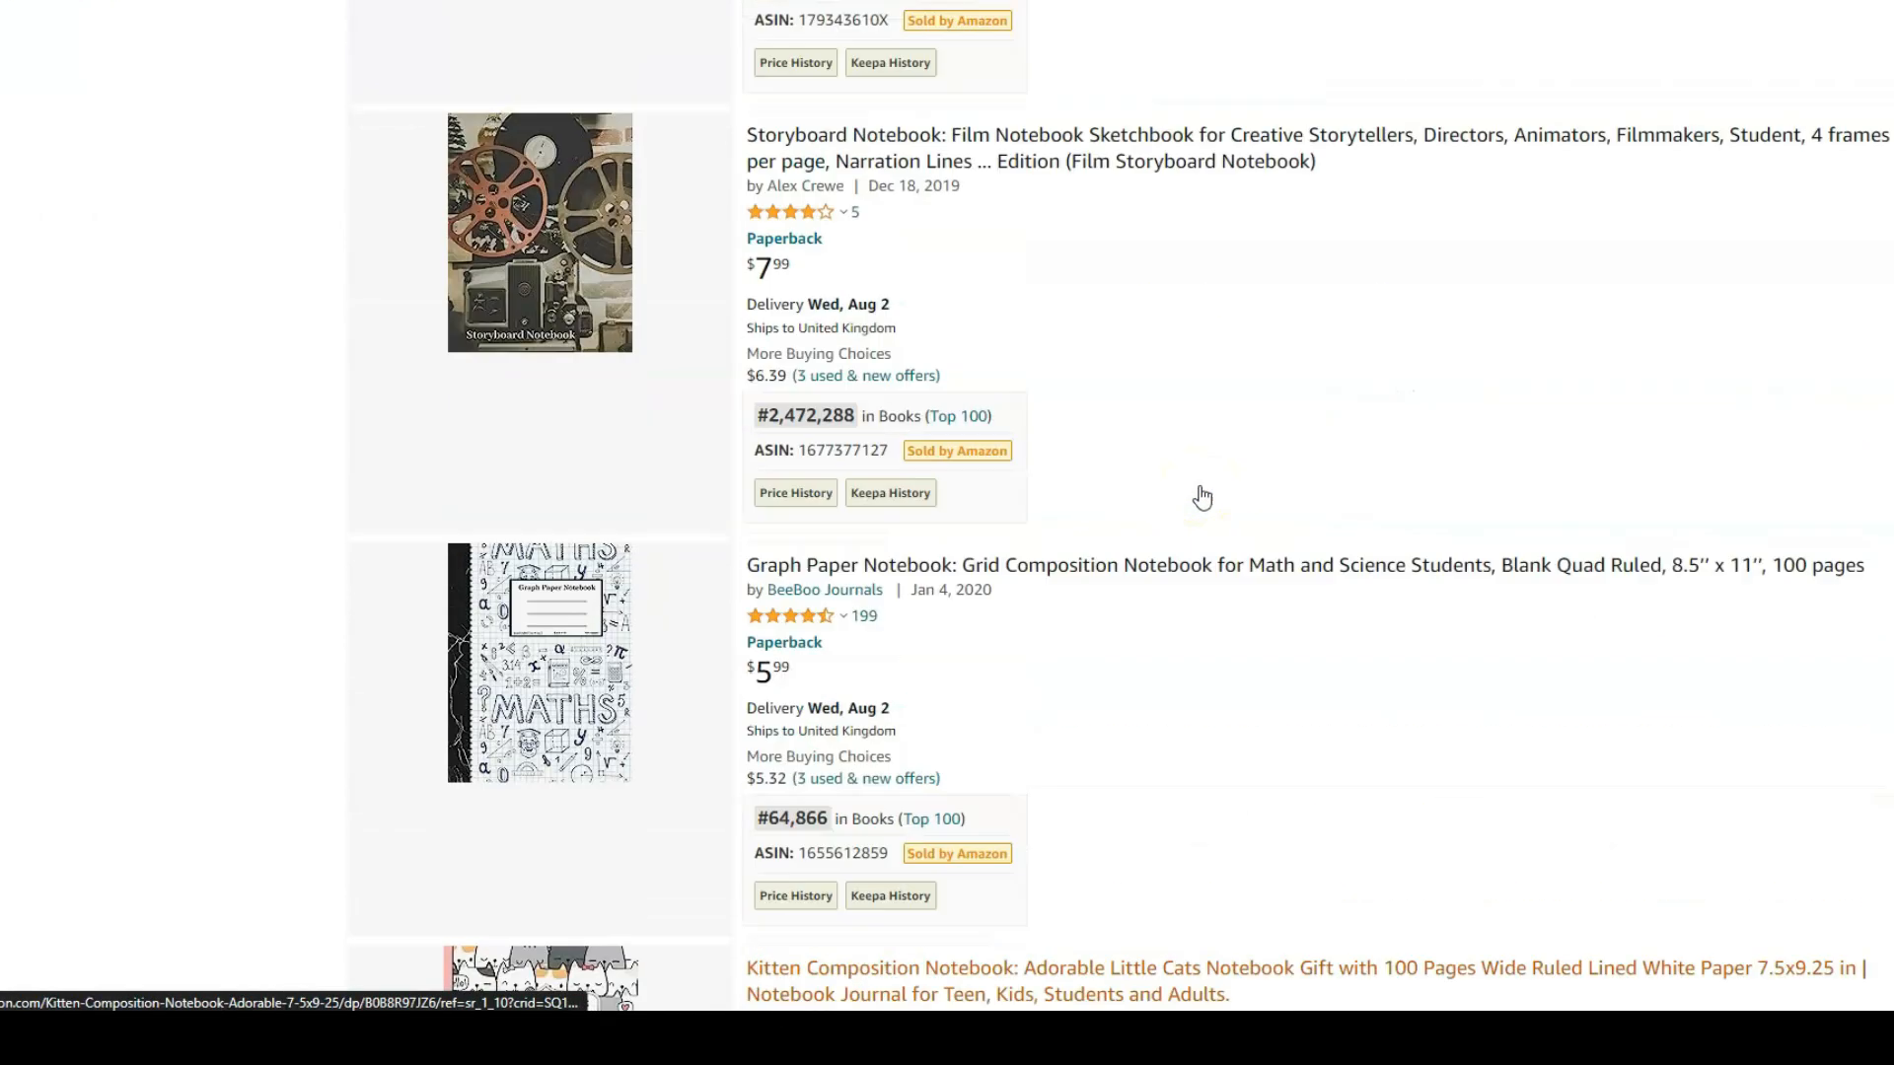
scroll(1201, 493, up, 8)
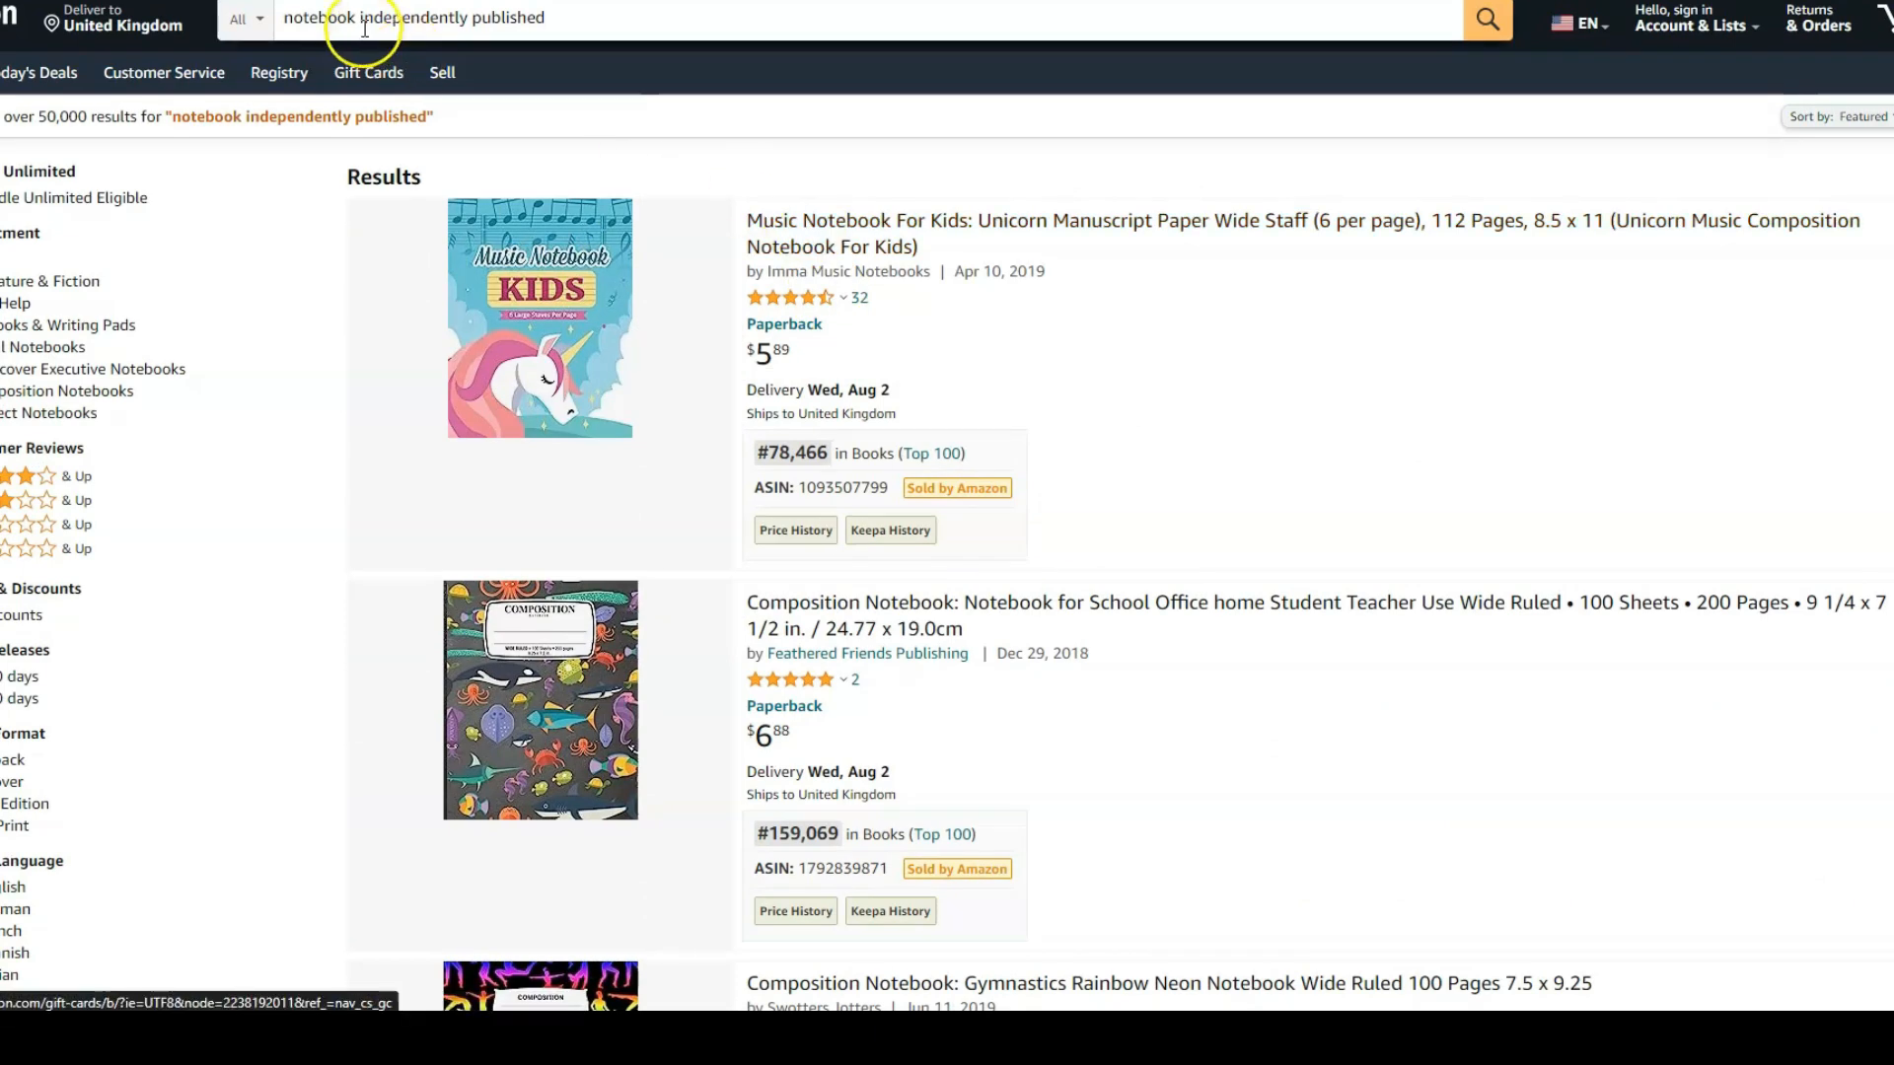
Step: Narrow the Amazon search to "floral notebook independently published"
click(277, 12)
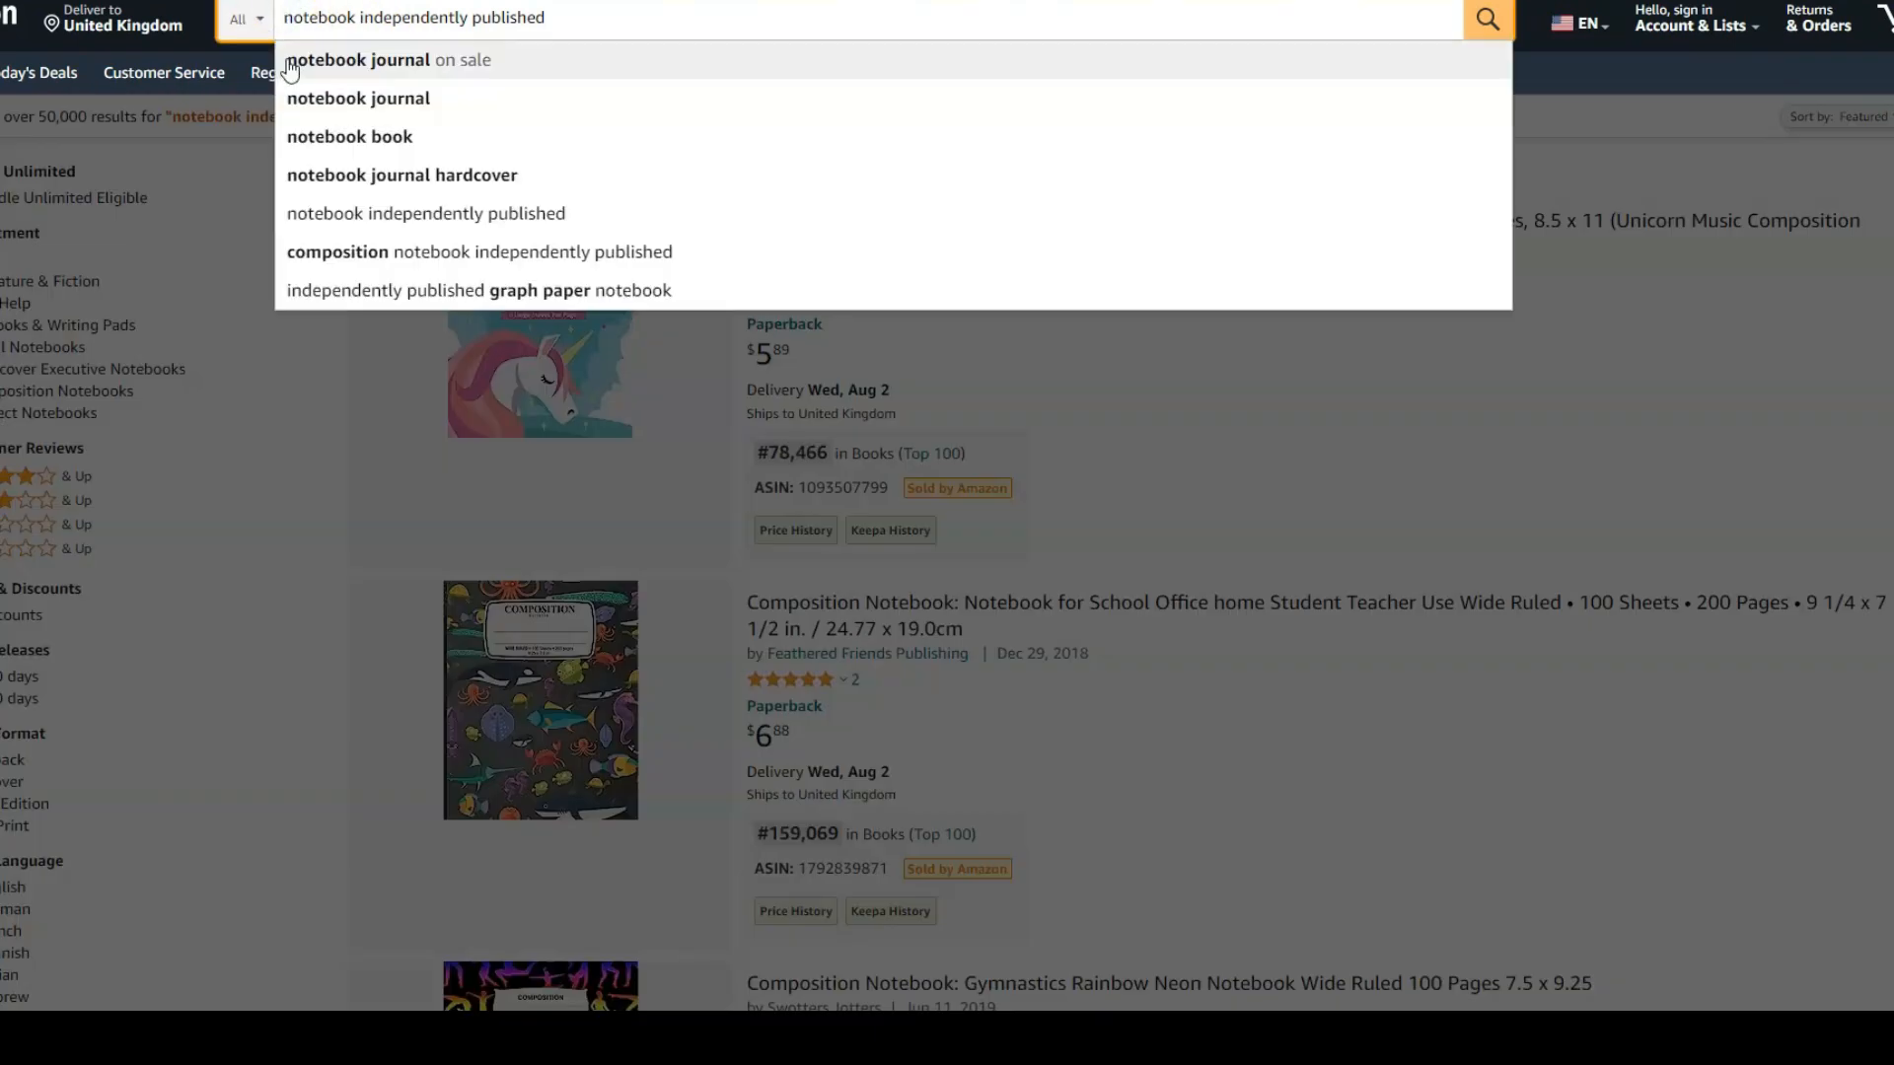
text(floral)
key(Return)
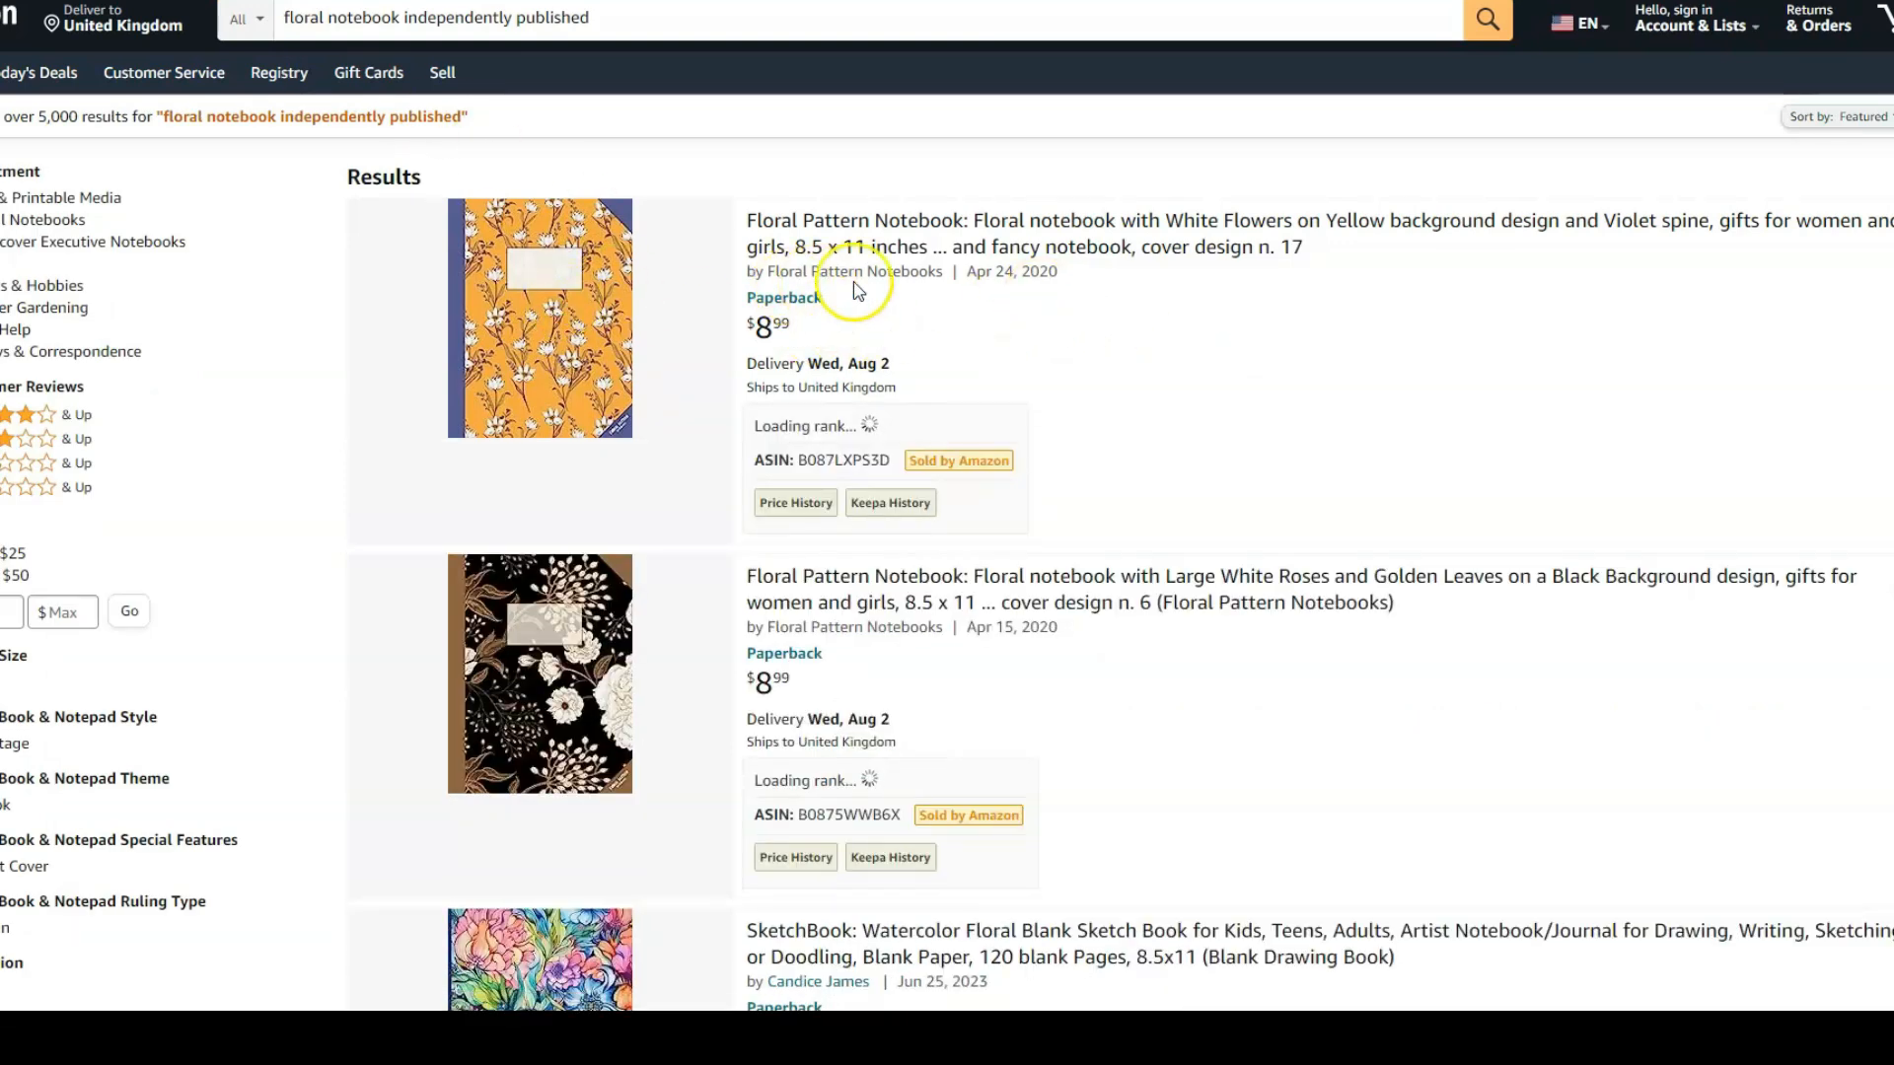
Step: Examine the floral notebook results, checking each listing's publisher, page count, dimensions, sales rank and categories in its product details
mouse_move(579, 340)
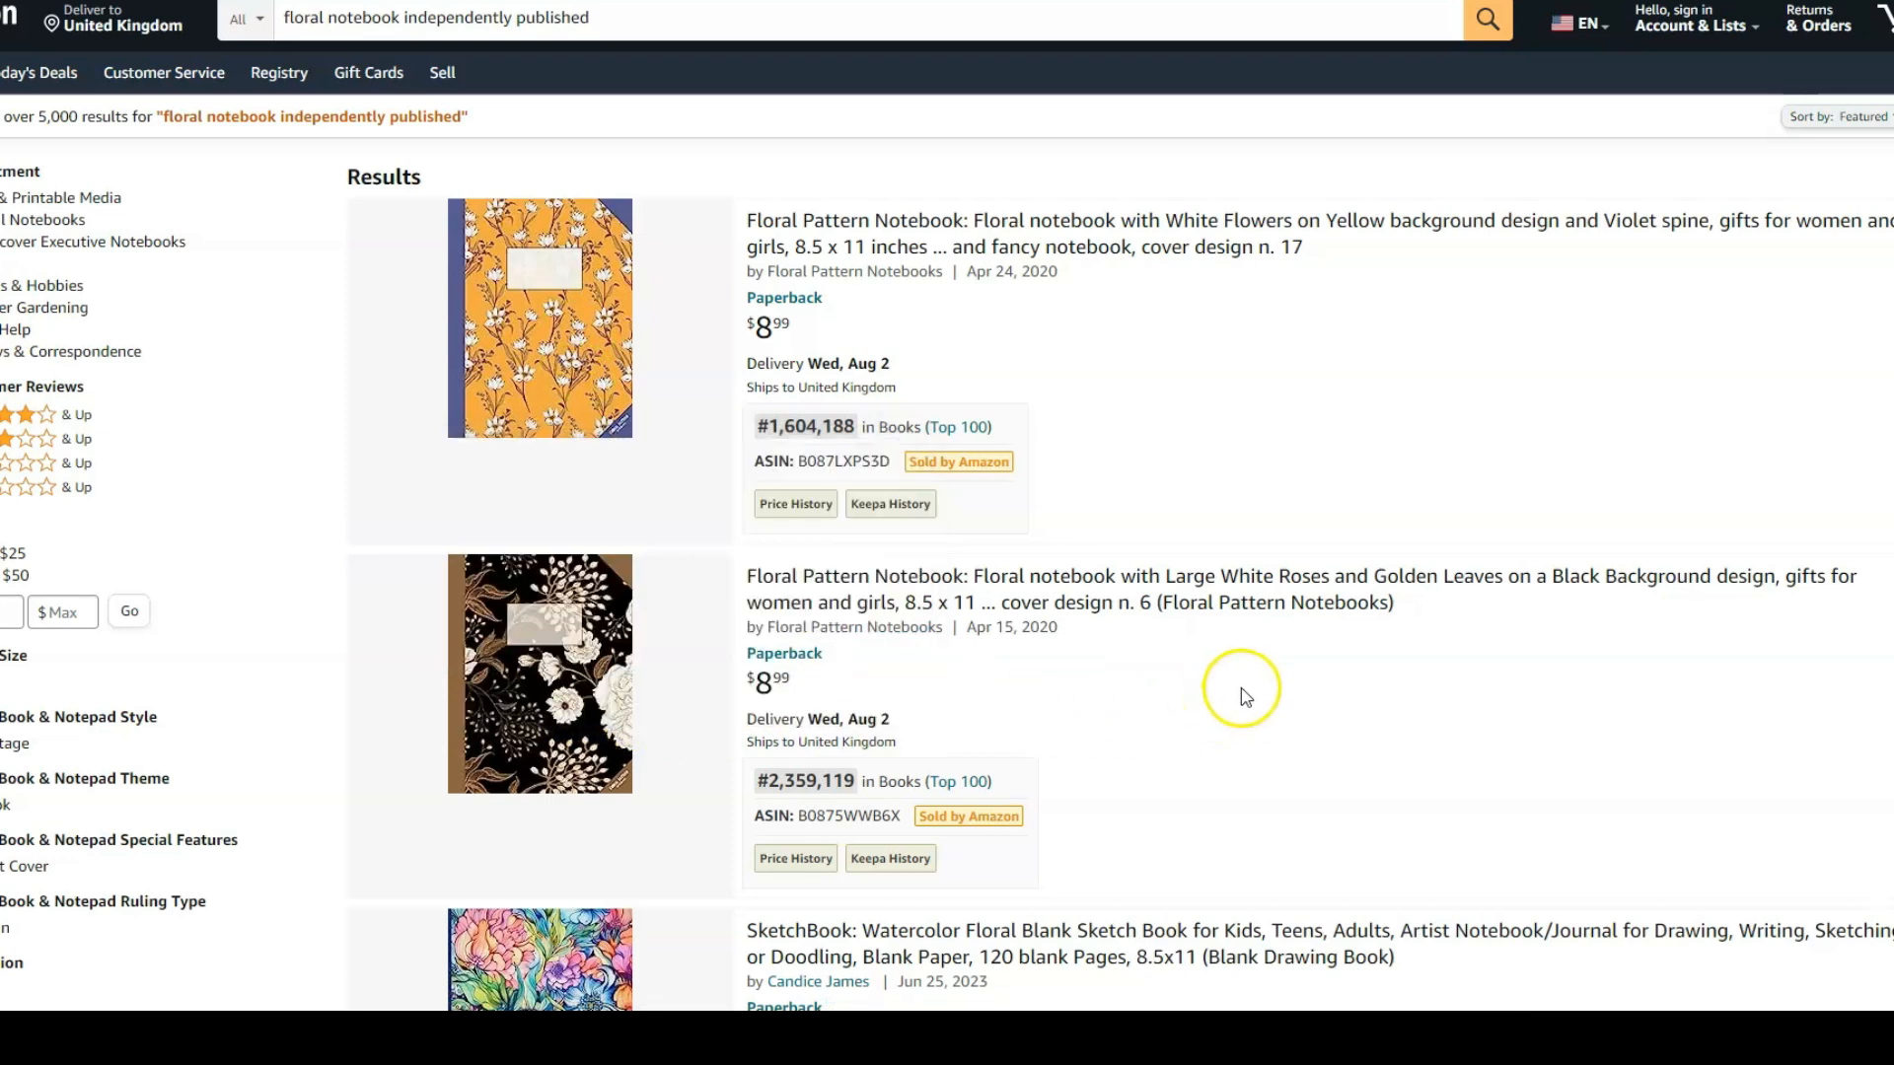
scroll(1245, 697, down, 3)
scroll(1249, 670, down, 2)
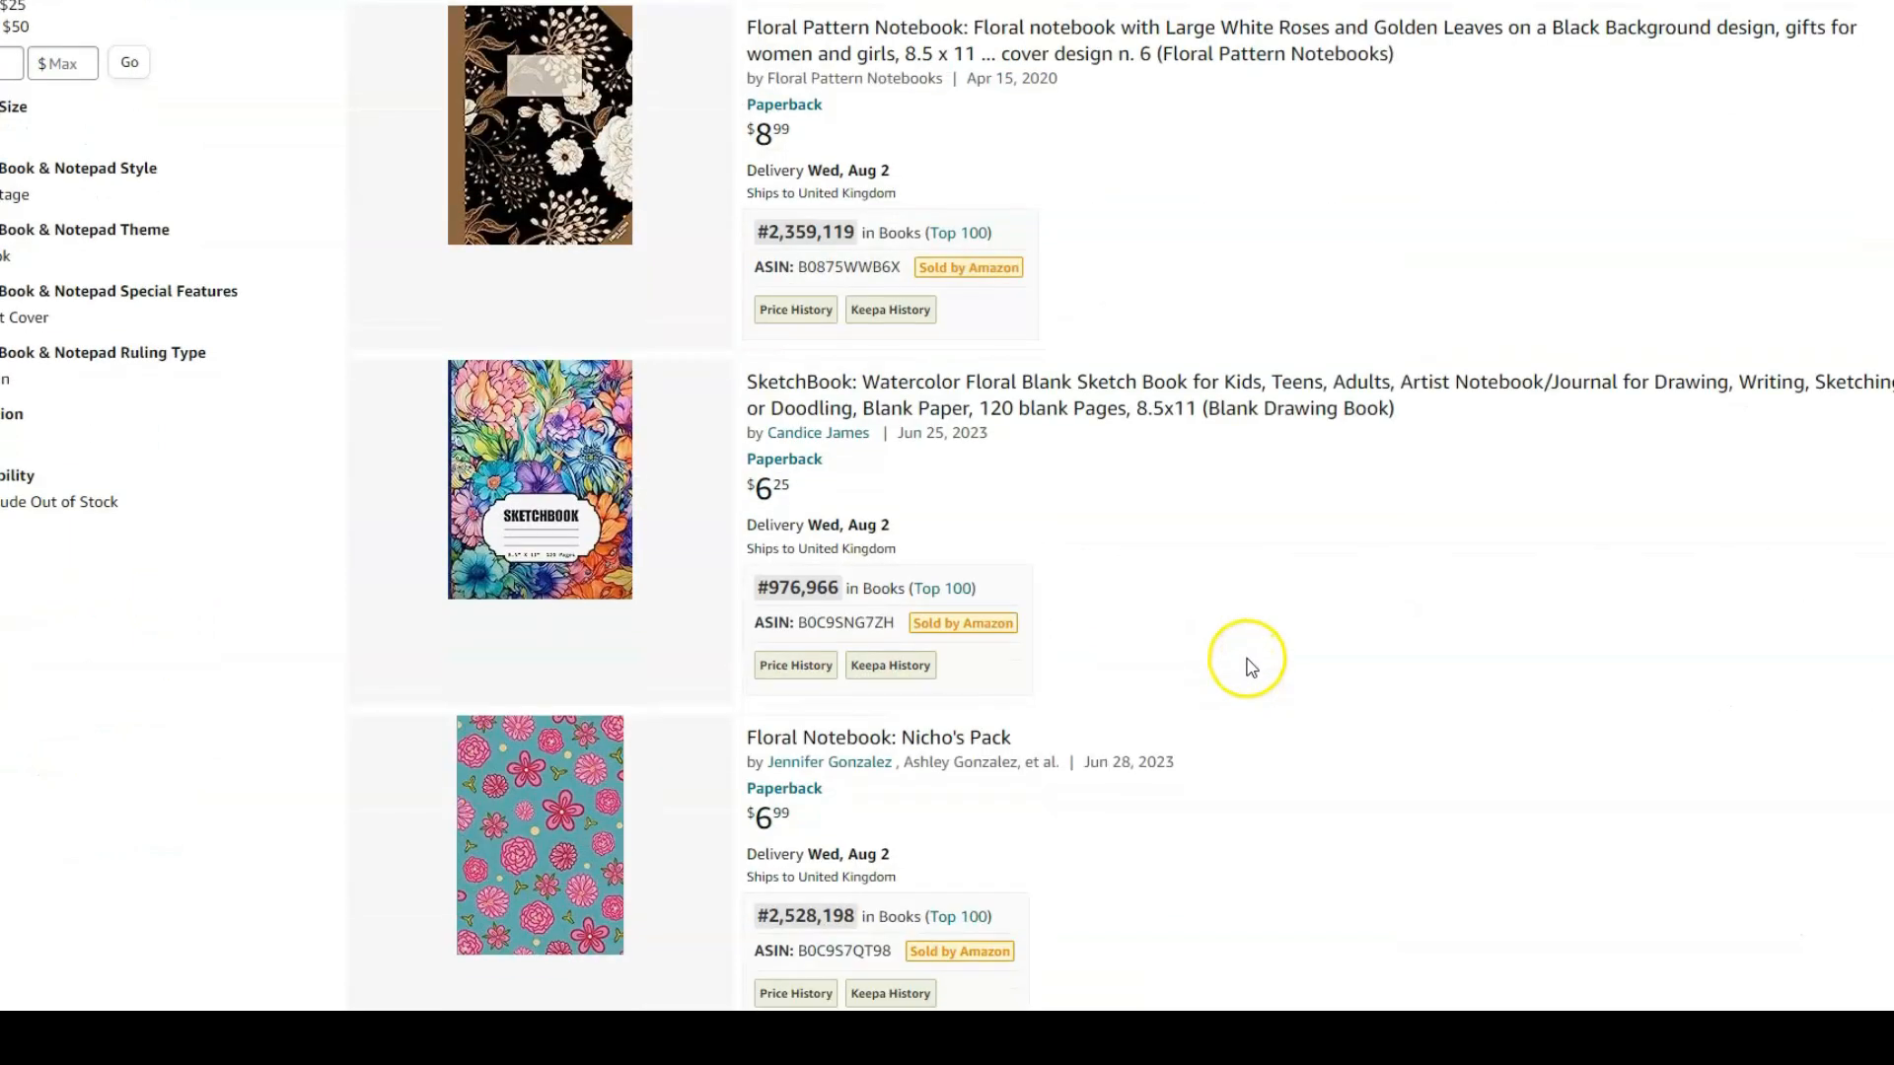
mouse_move(538, 133)
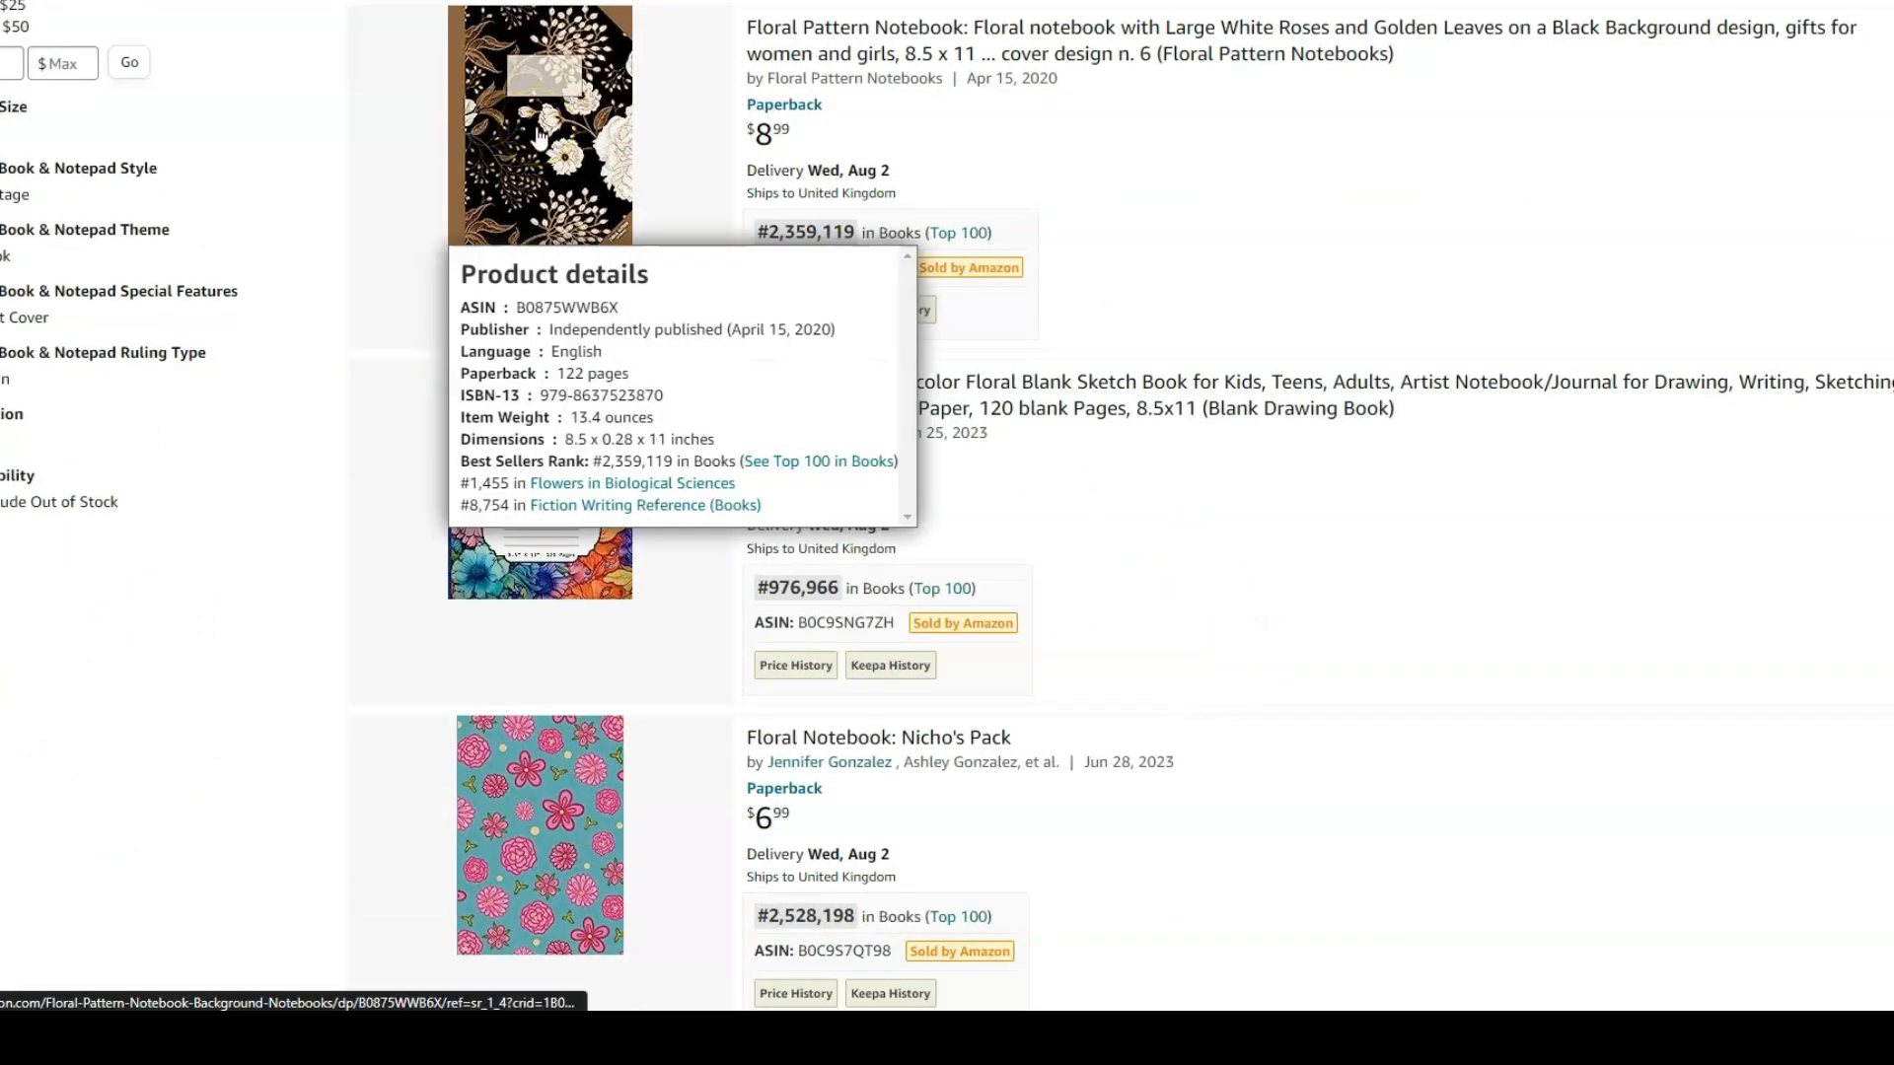
scroll(1405, 494, down, 2)
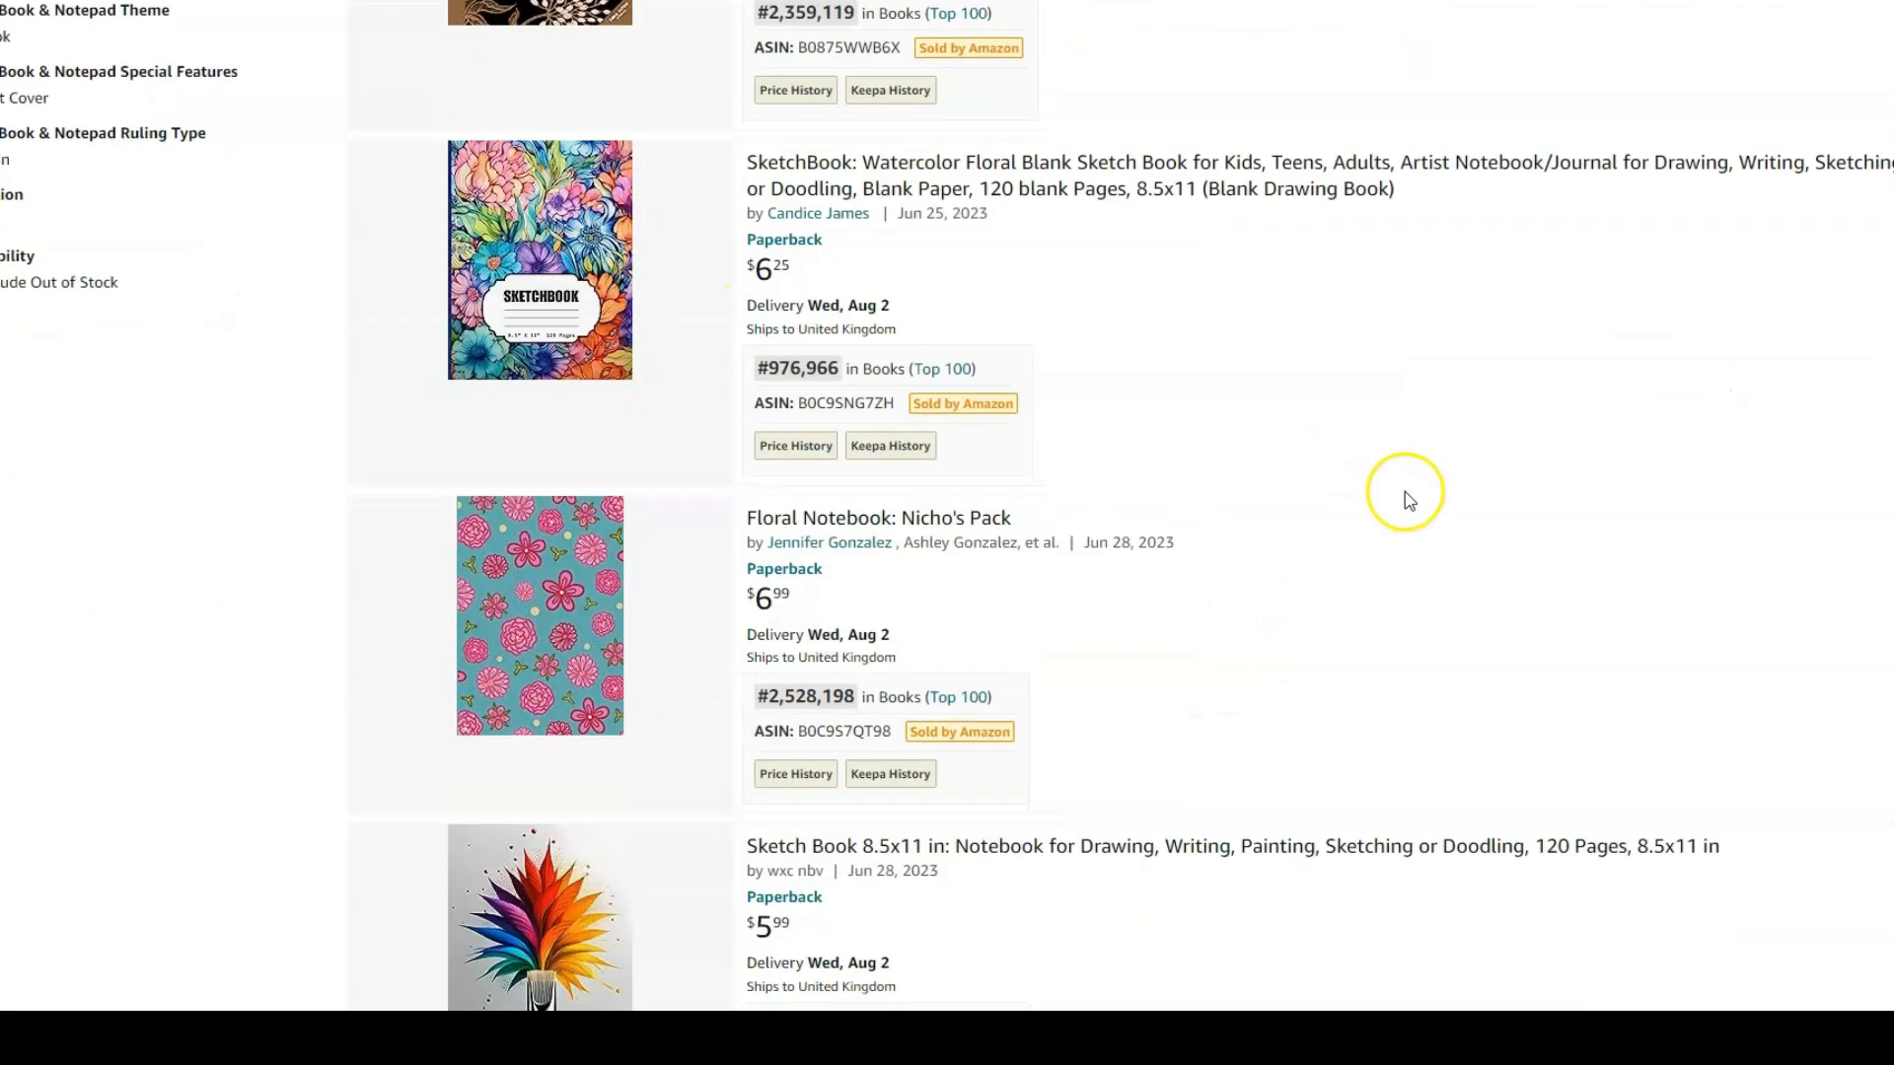
scroll(605, 368, down, 3)
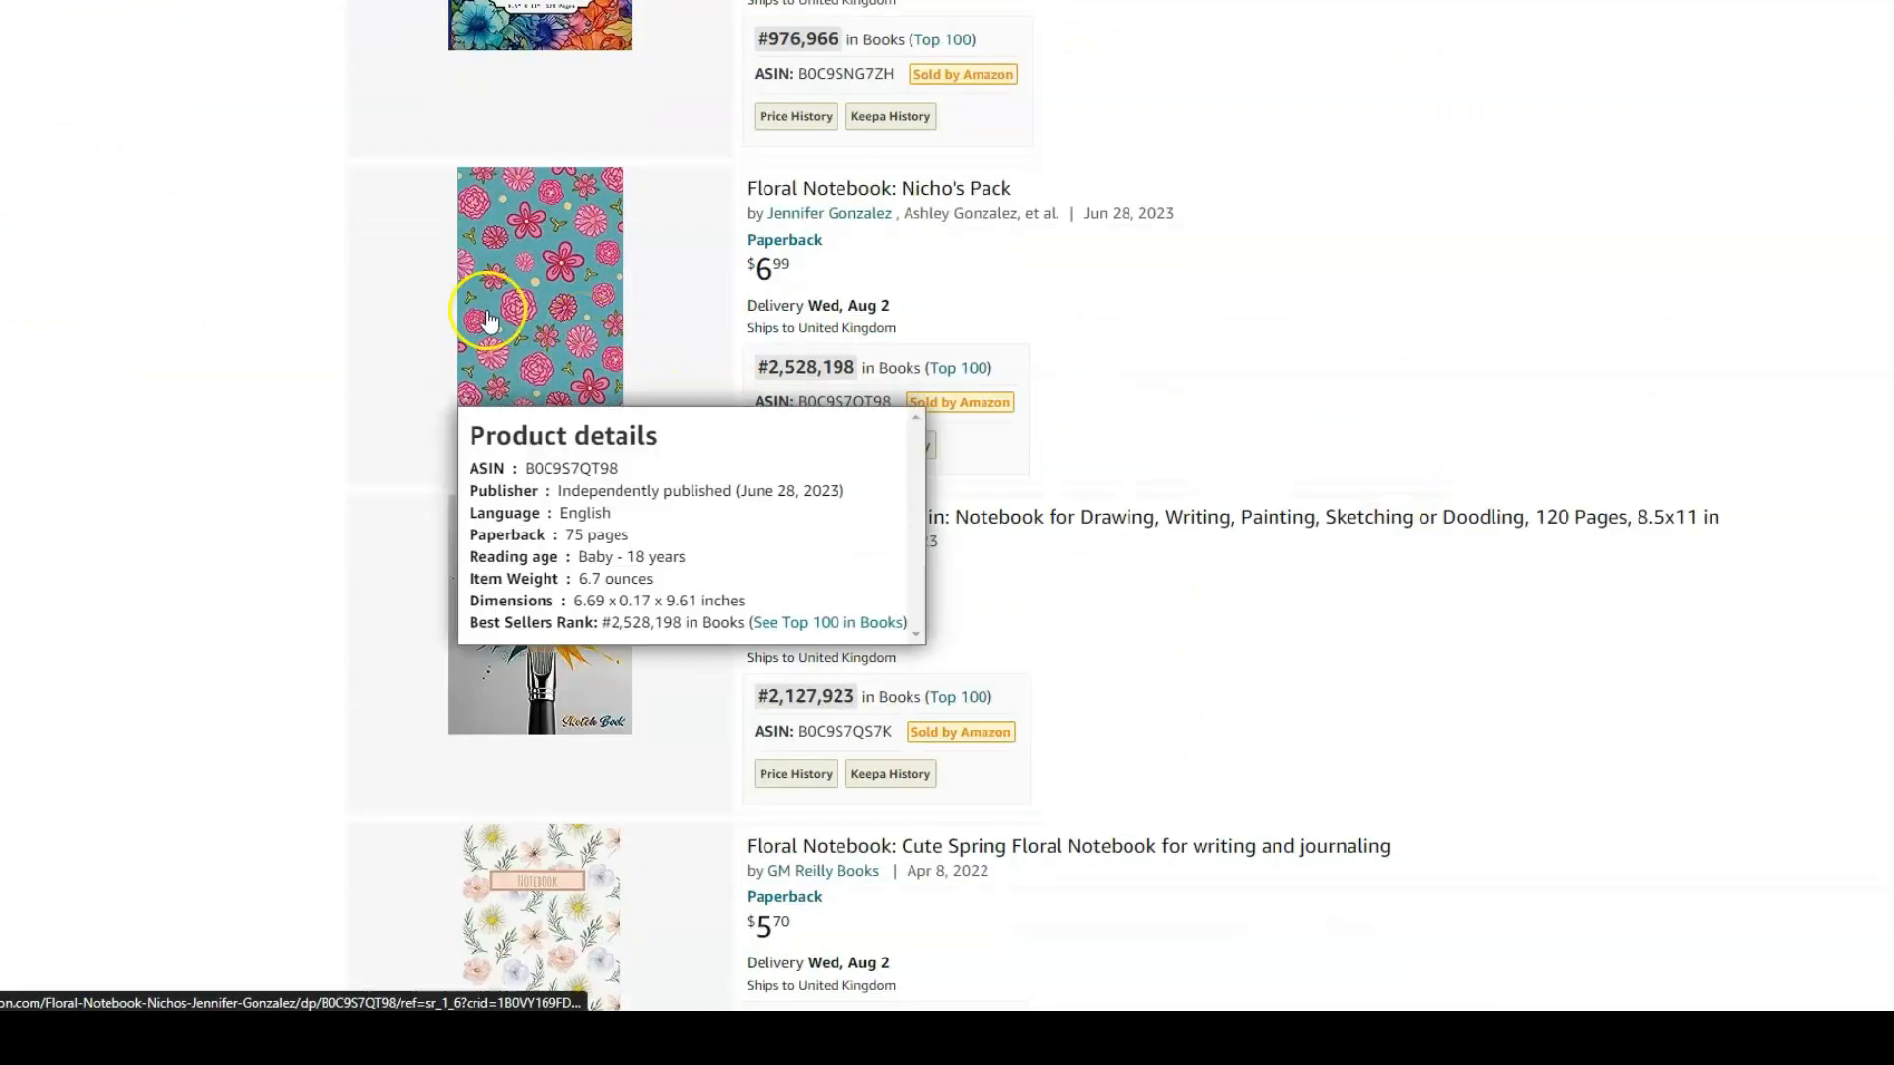
scroll(621, 442, down, 2)
scroll(1480, 686, down, 3)
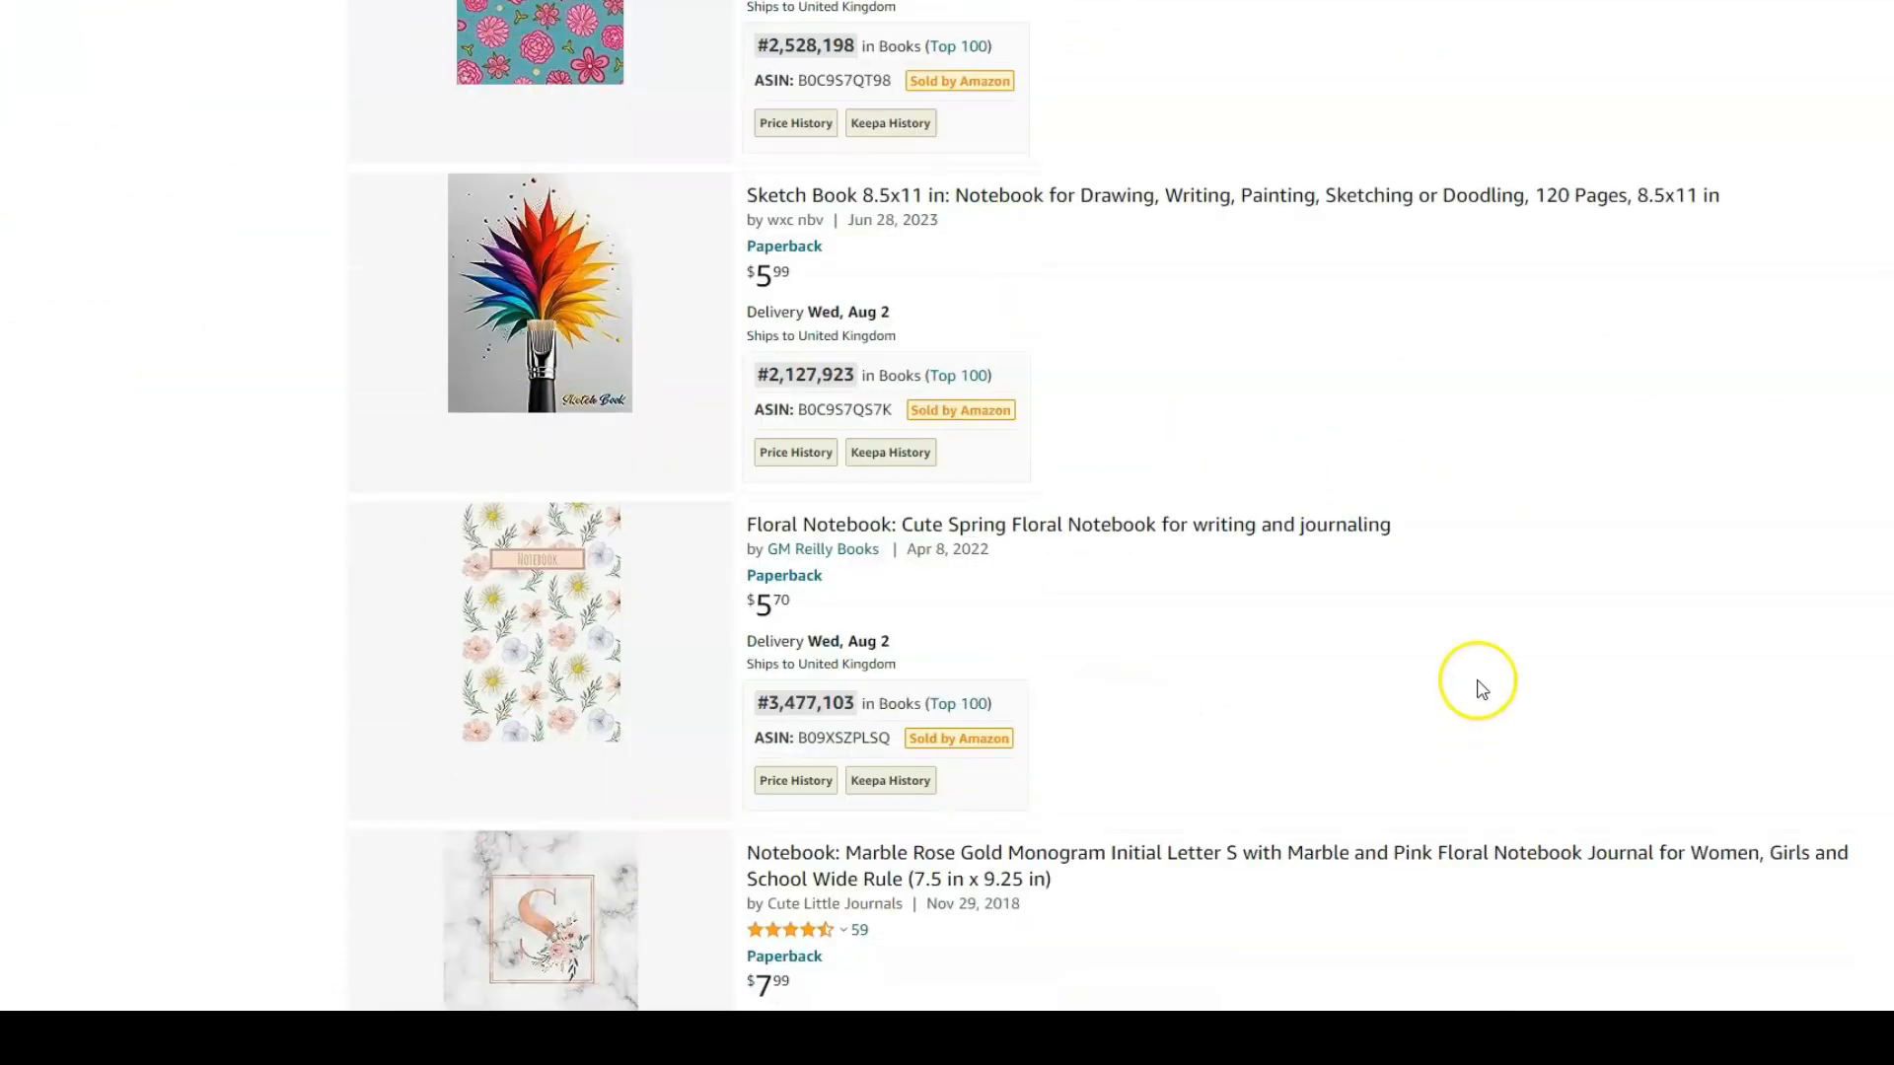
mouse_move(513, 424)
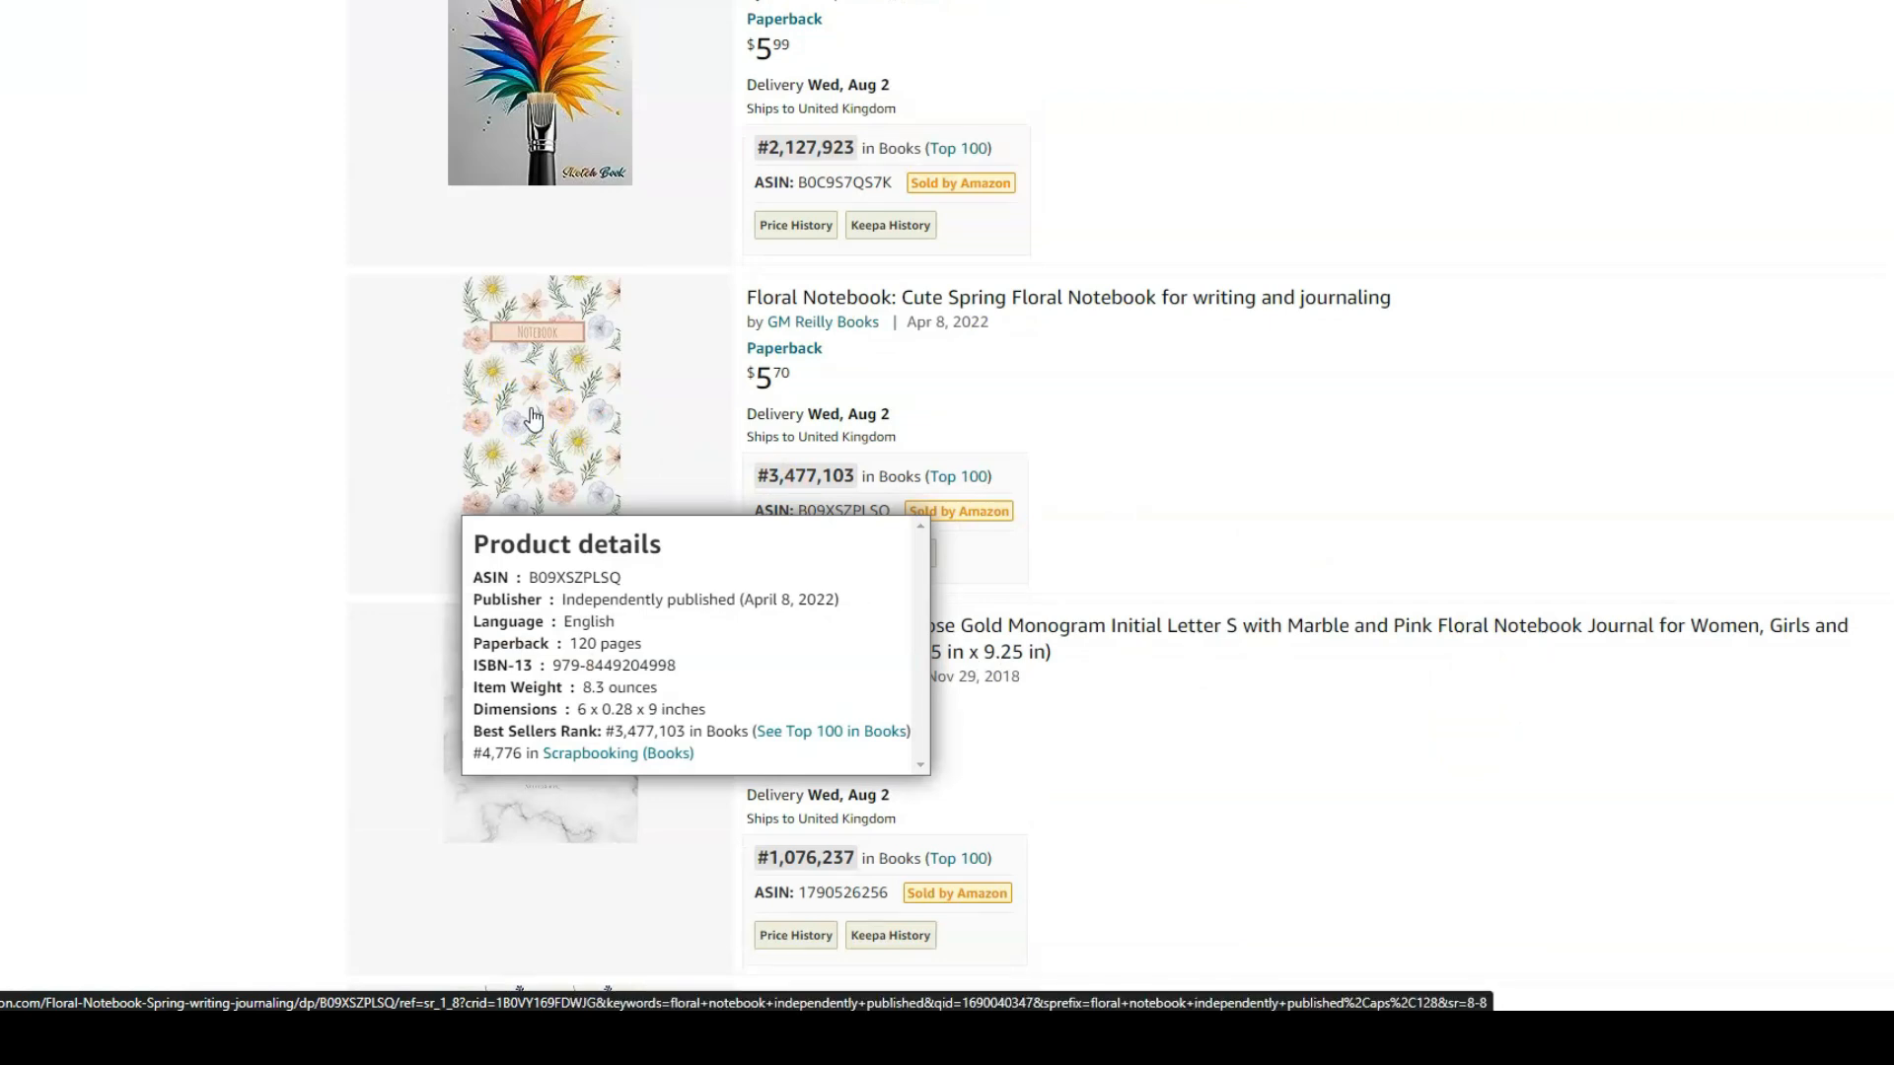
scroll(1078, 452, up, 1)
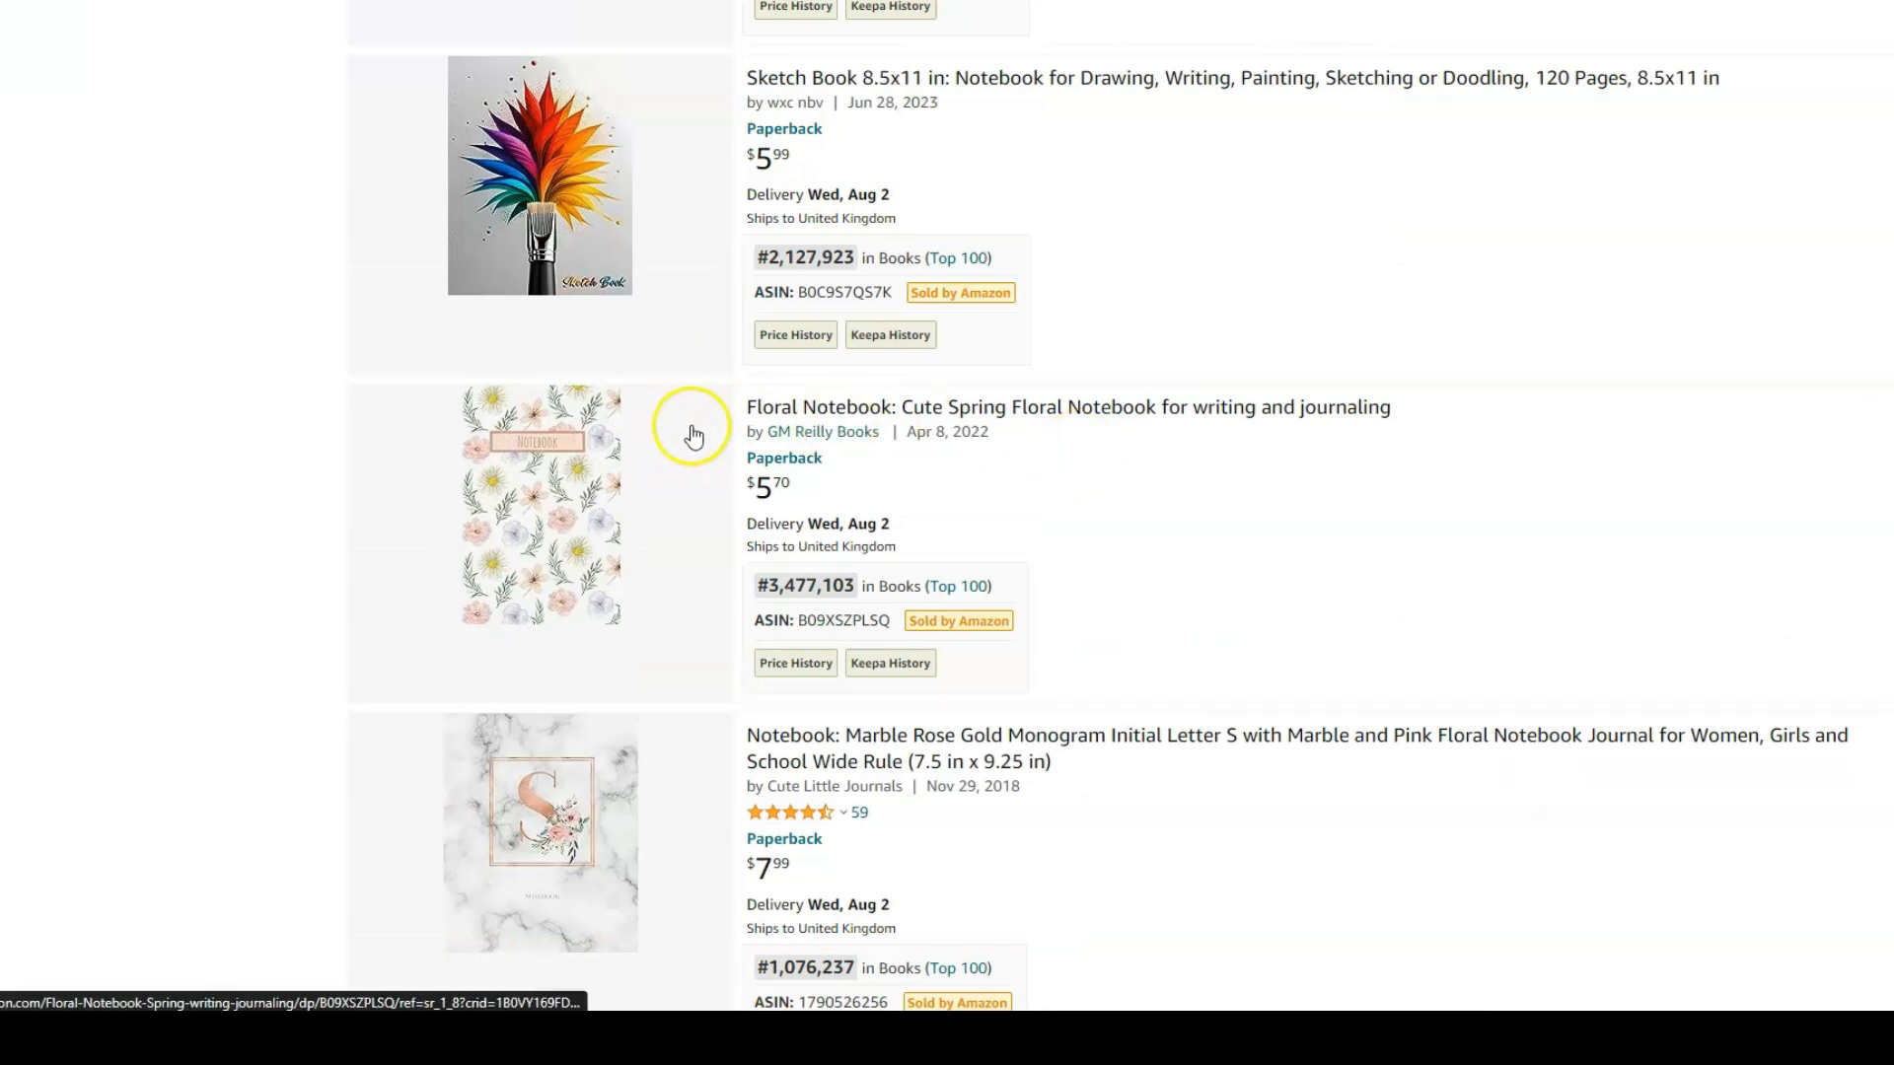
scroll(735, 404, down, 2)
scroll(735, 405, down, 1)
scroll(735, 406, down, 2)
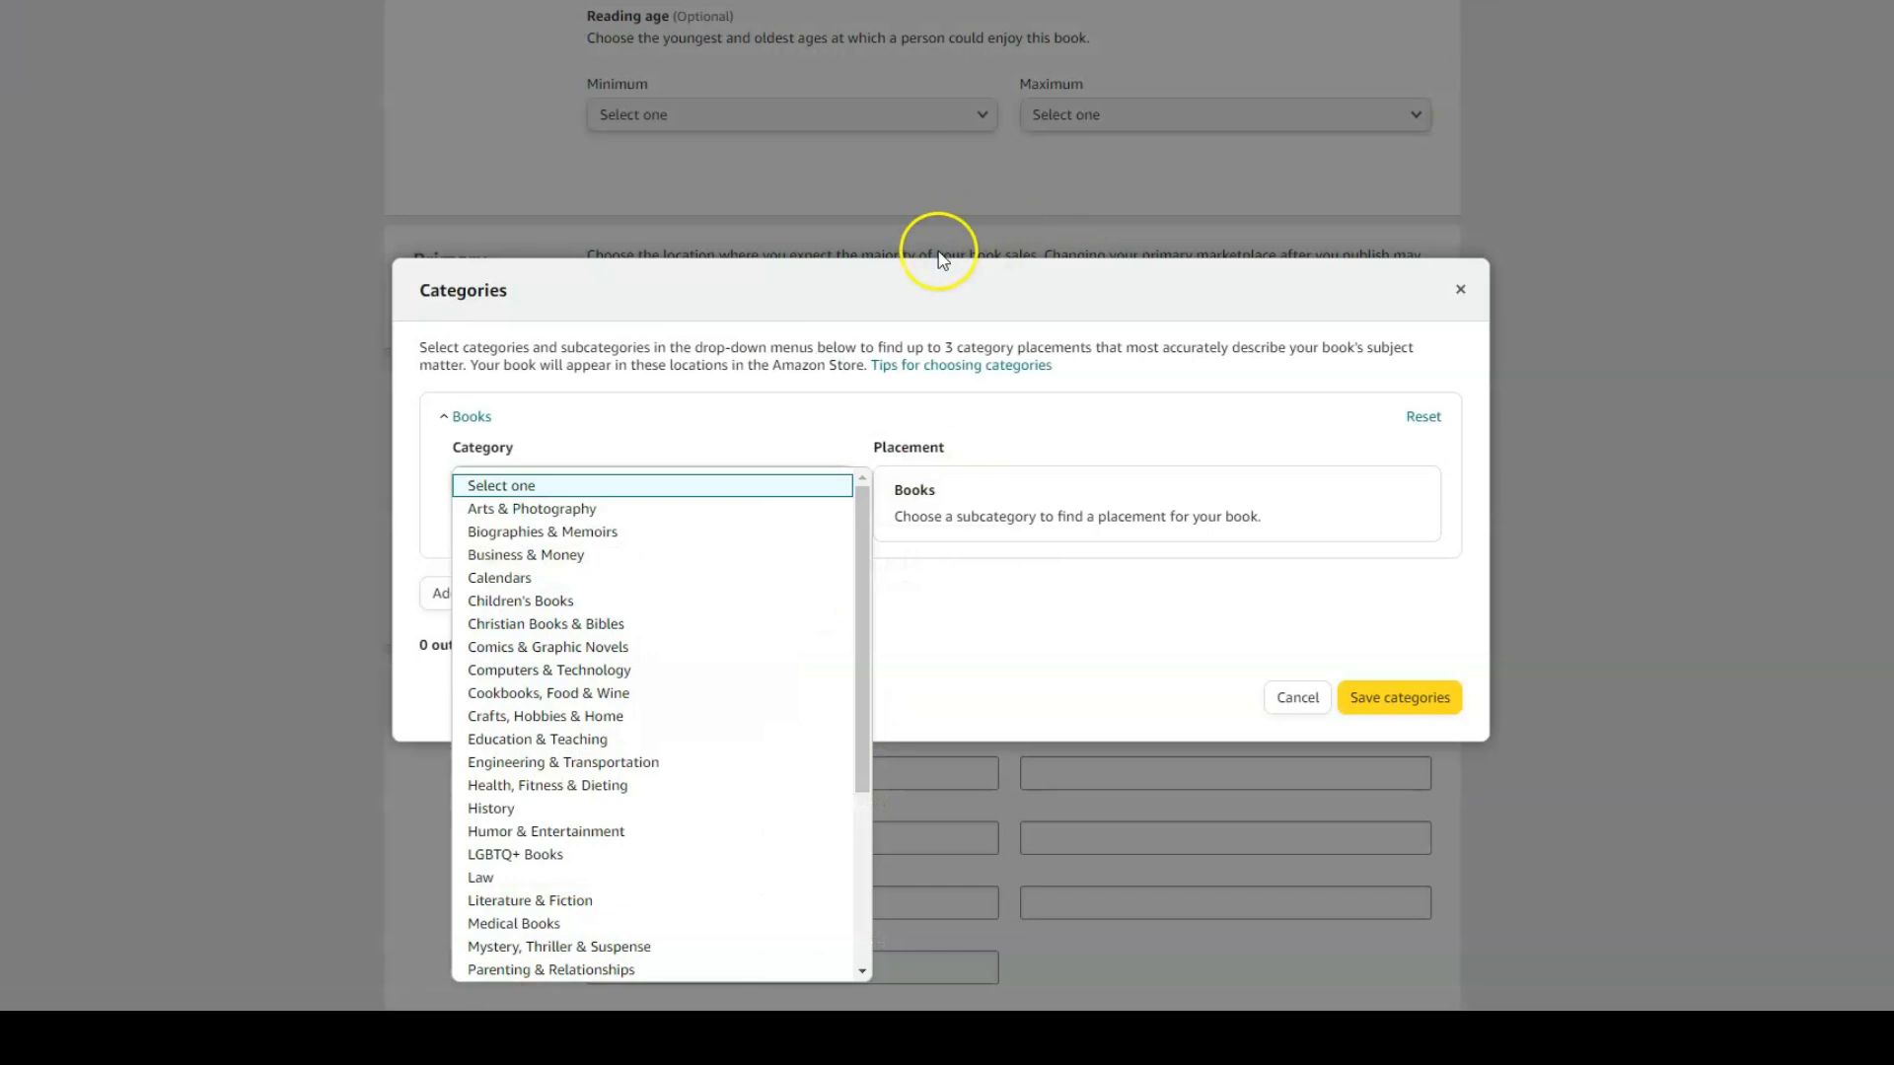
Step: On the KDP details page, set the book's category to Non-Classifiable, select its Non-Classifiable placement and save the categories
scroll(688, 865, down, 3)
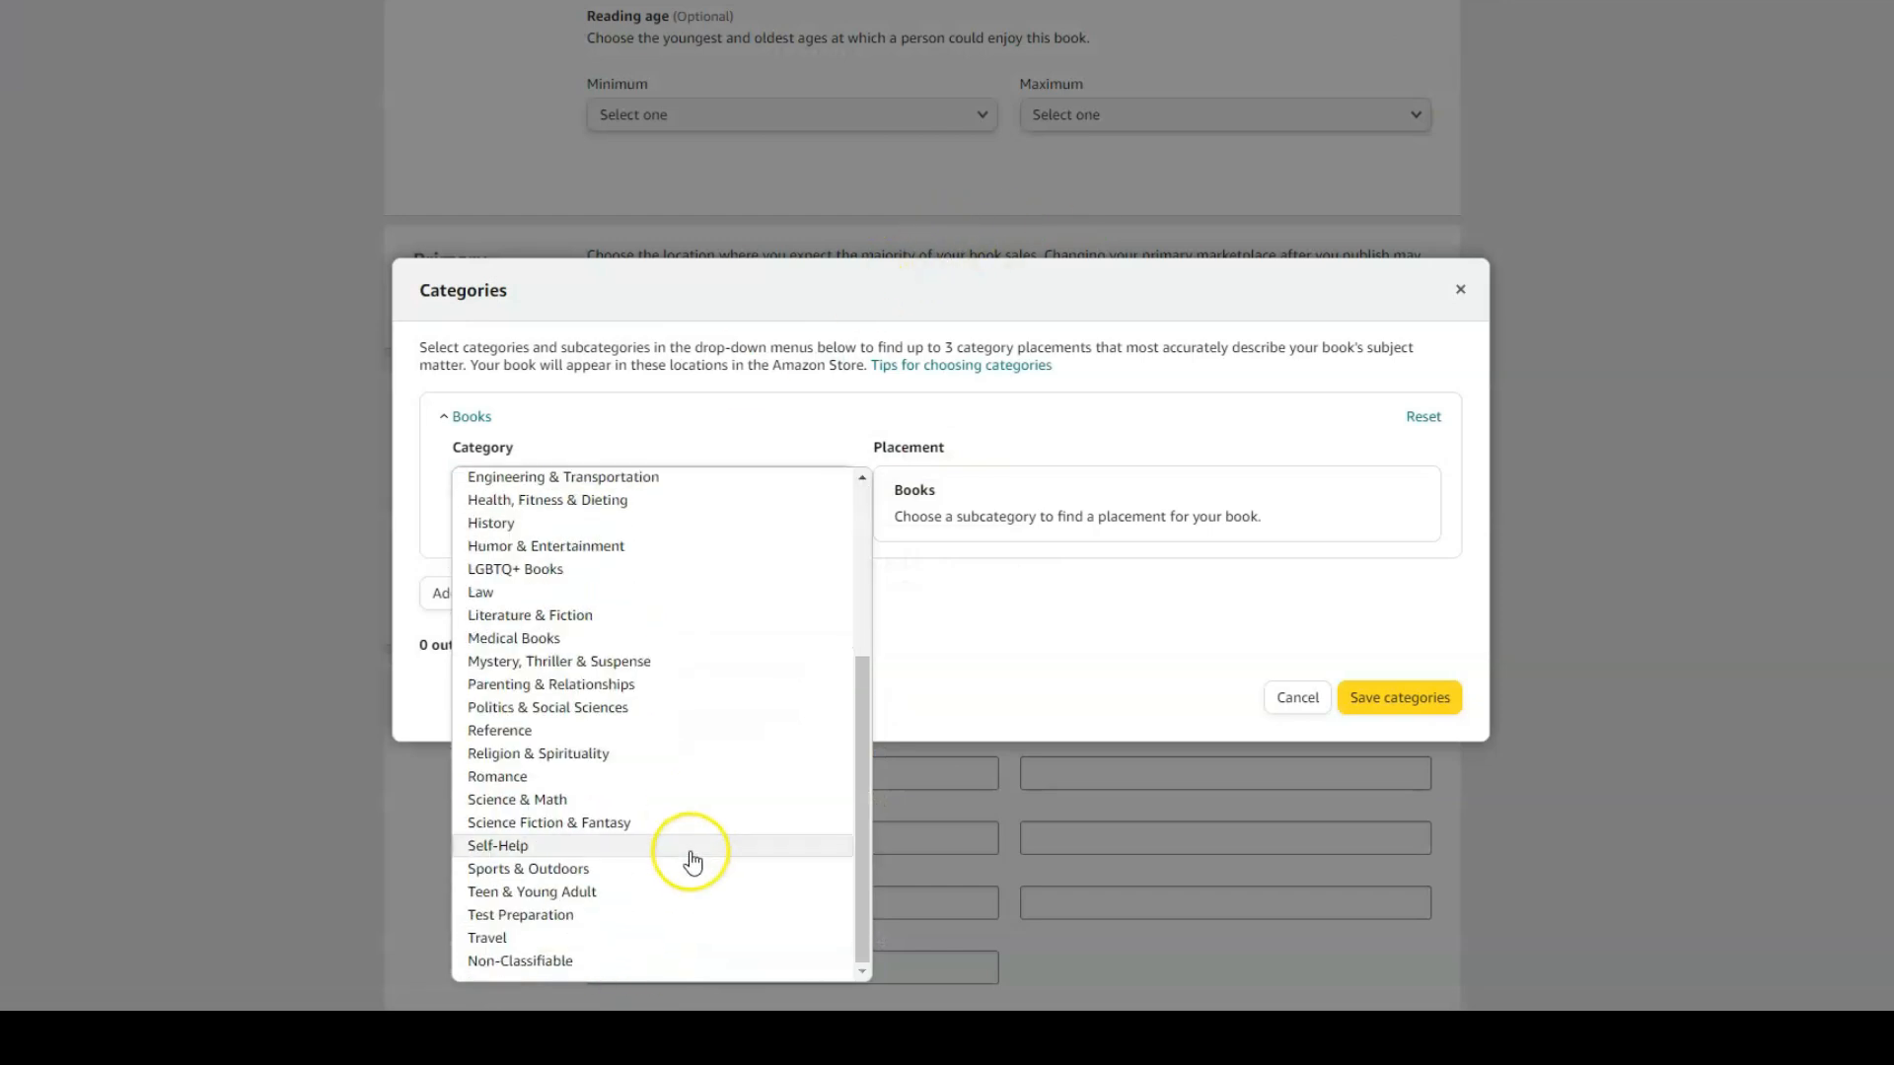
click(508, 965)
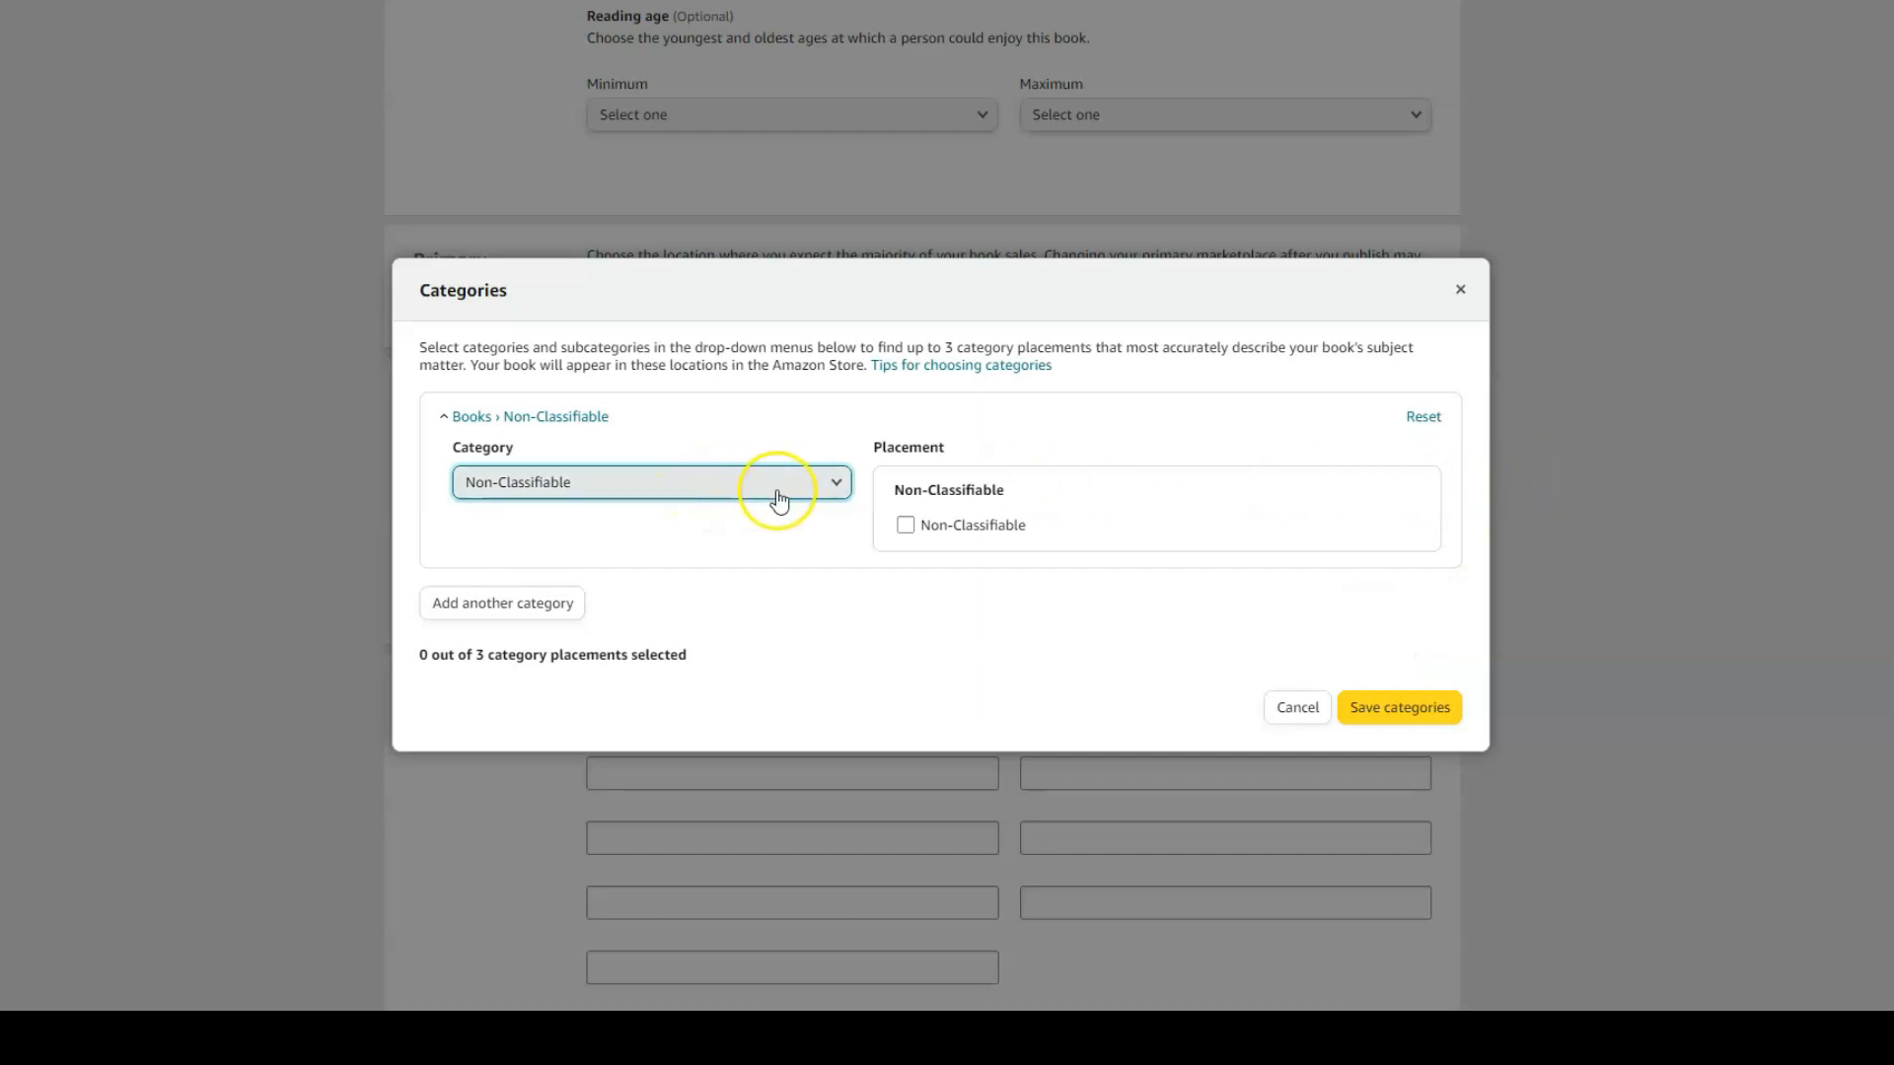
click(906, 528)
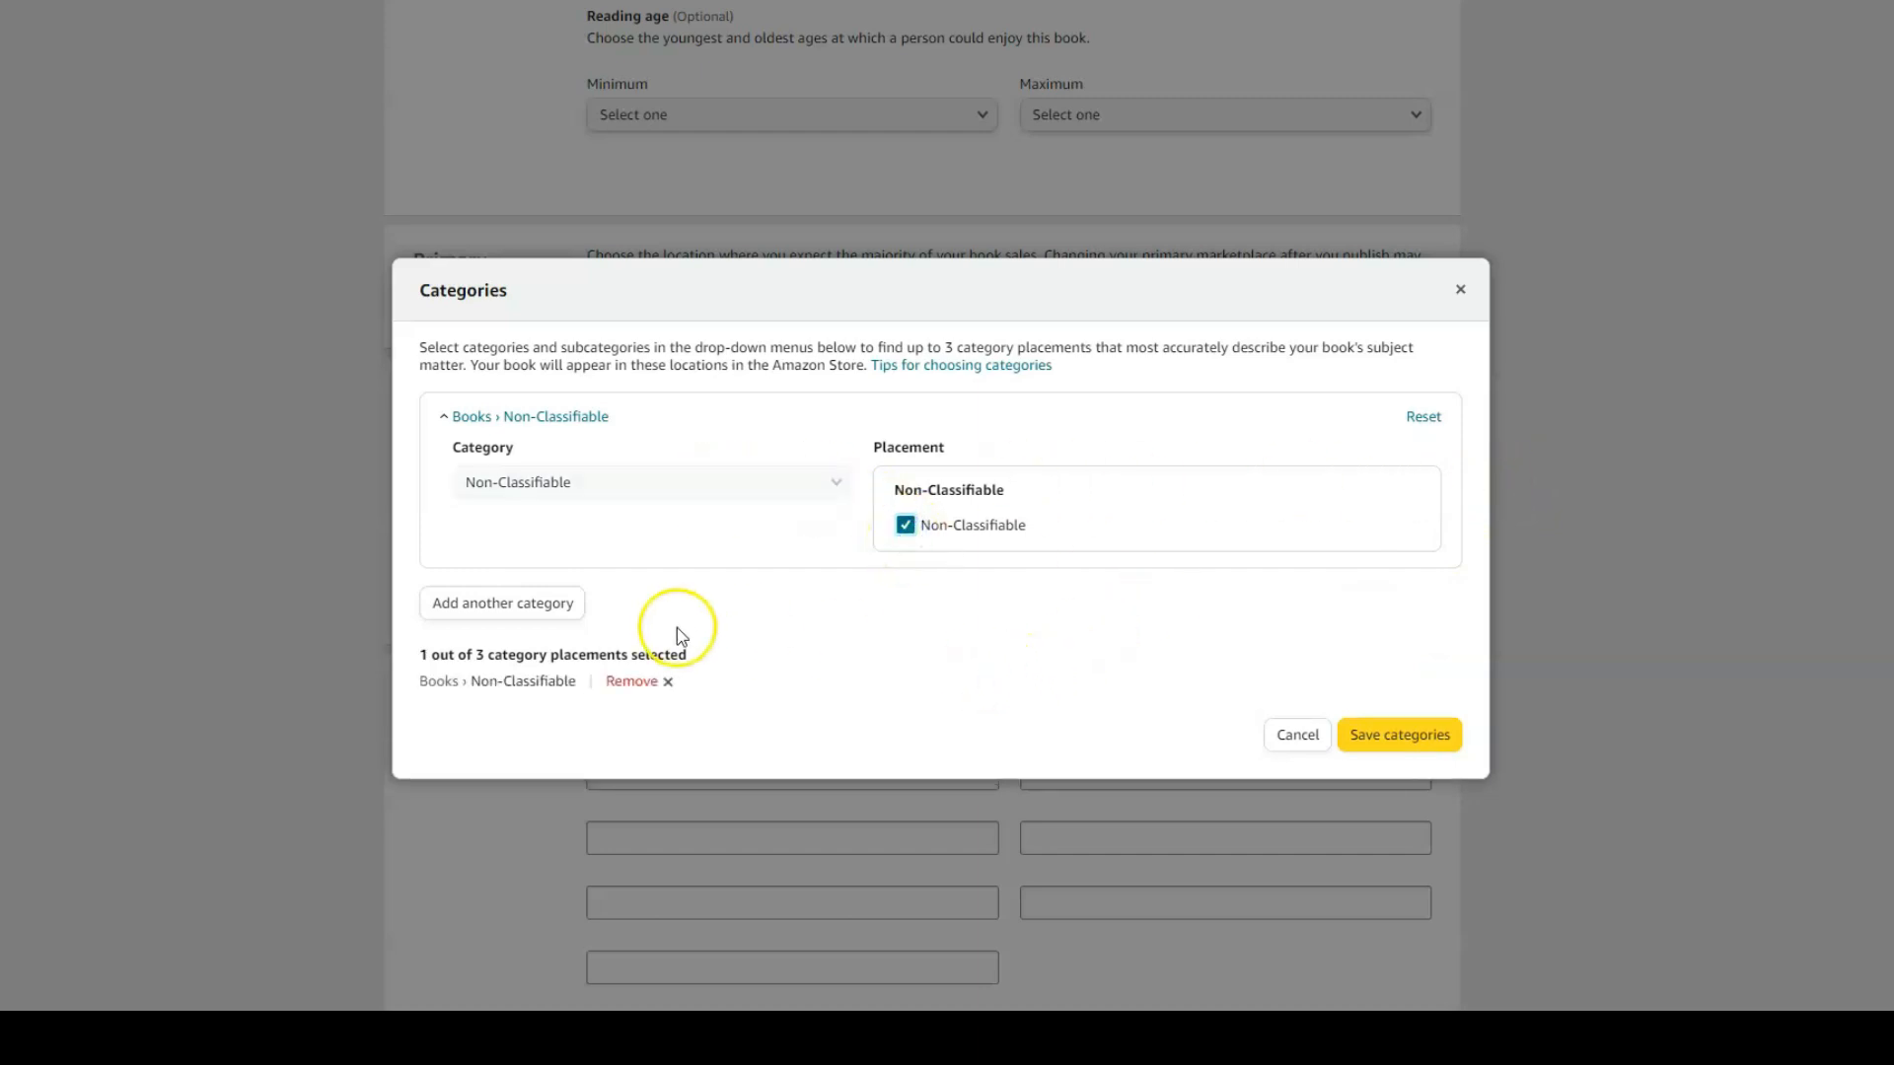
click(1367, 740)
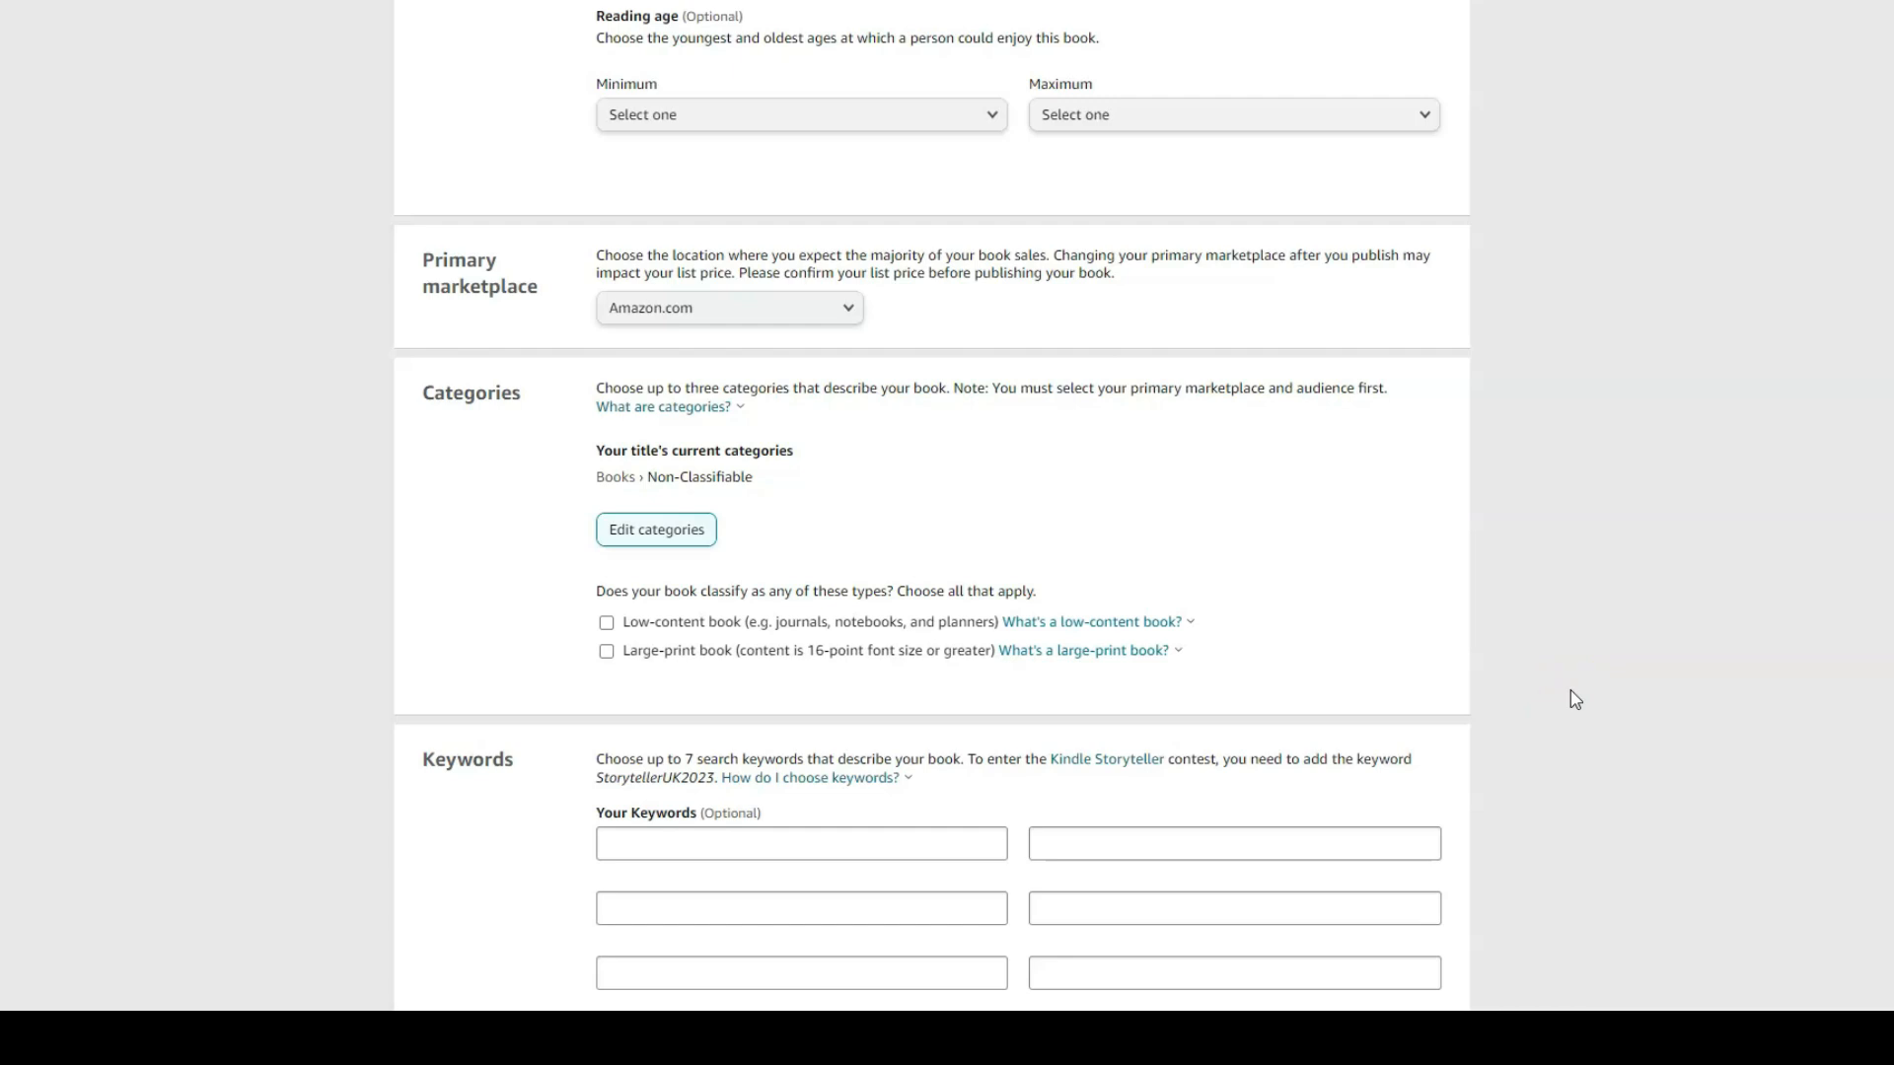
Step: Classify the book as a low-content book
click(1549, 621)
scroll(1028, 502, down, 2)
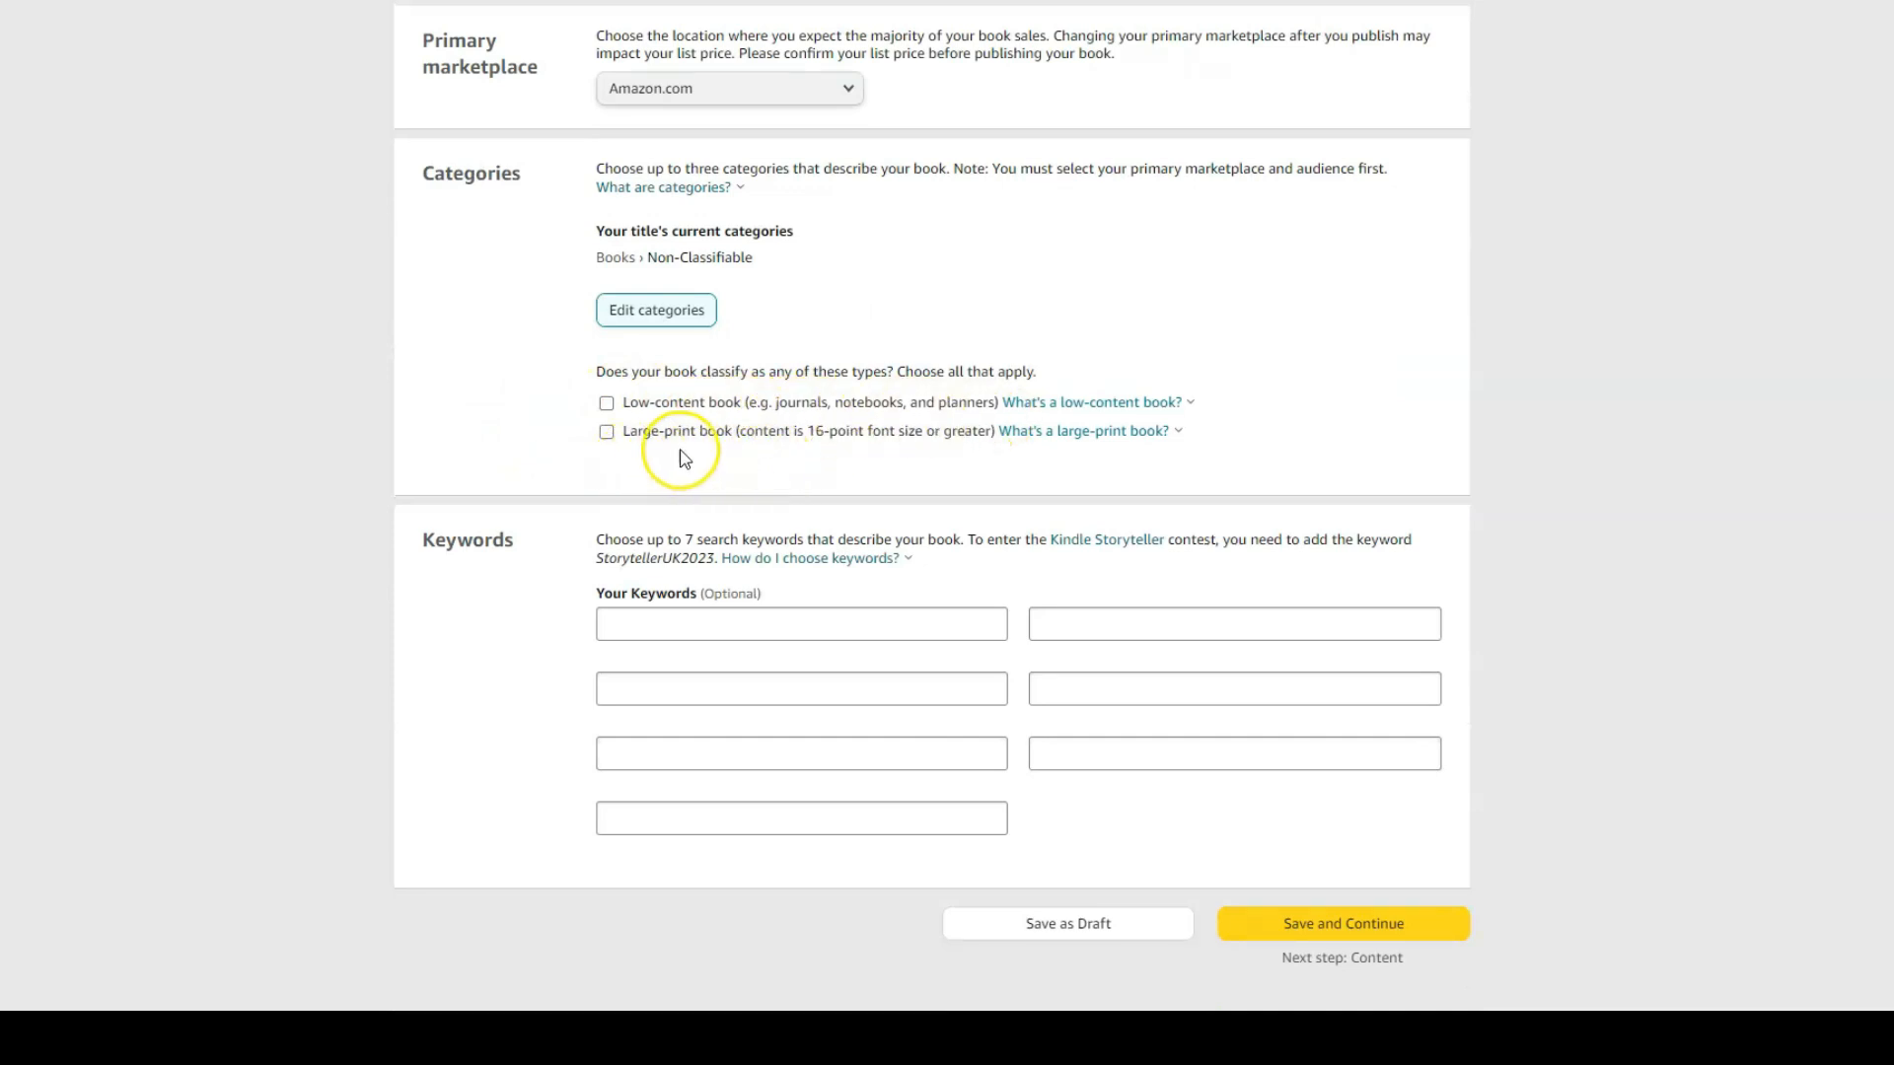
click(607, 403)
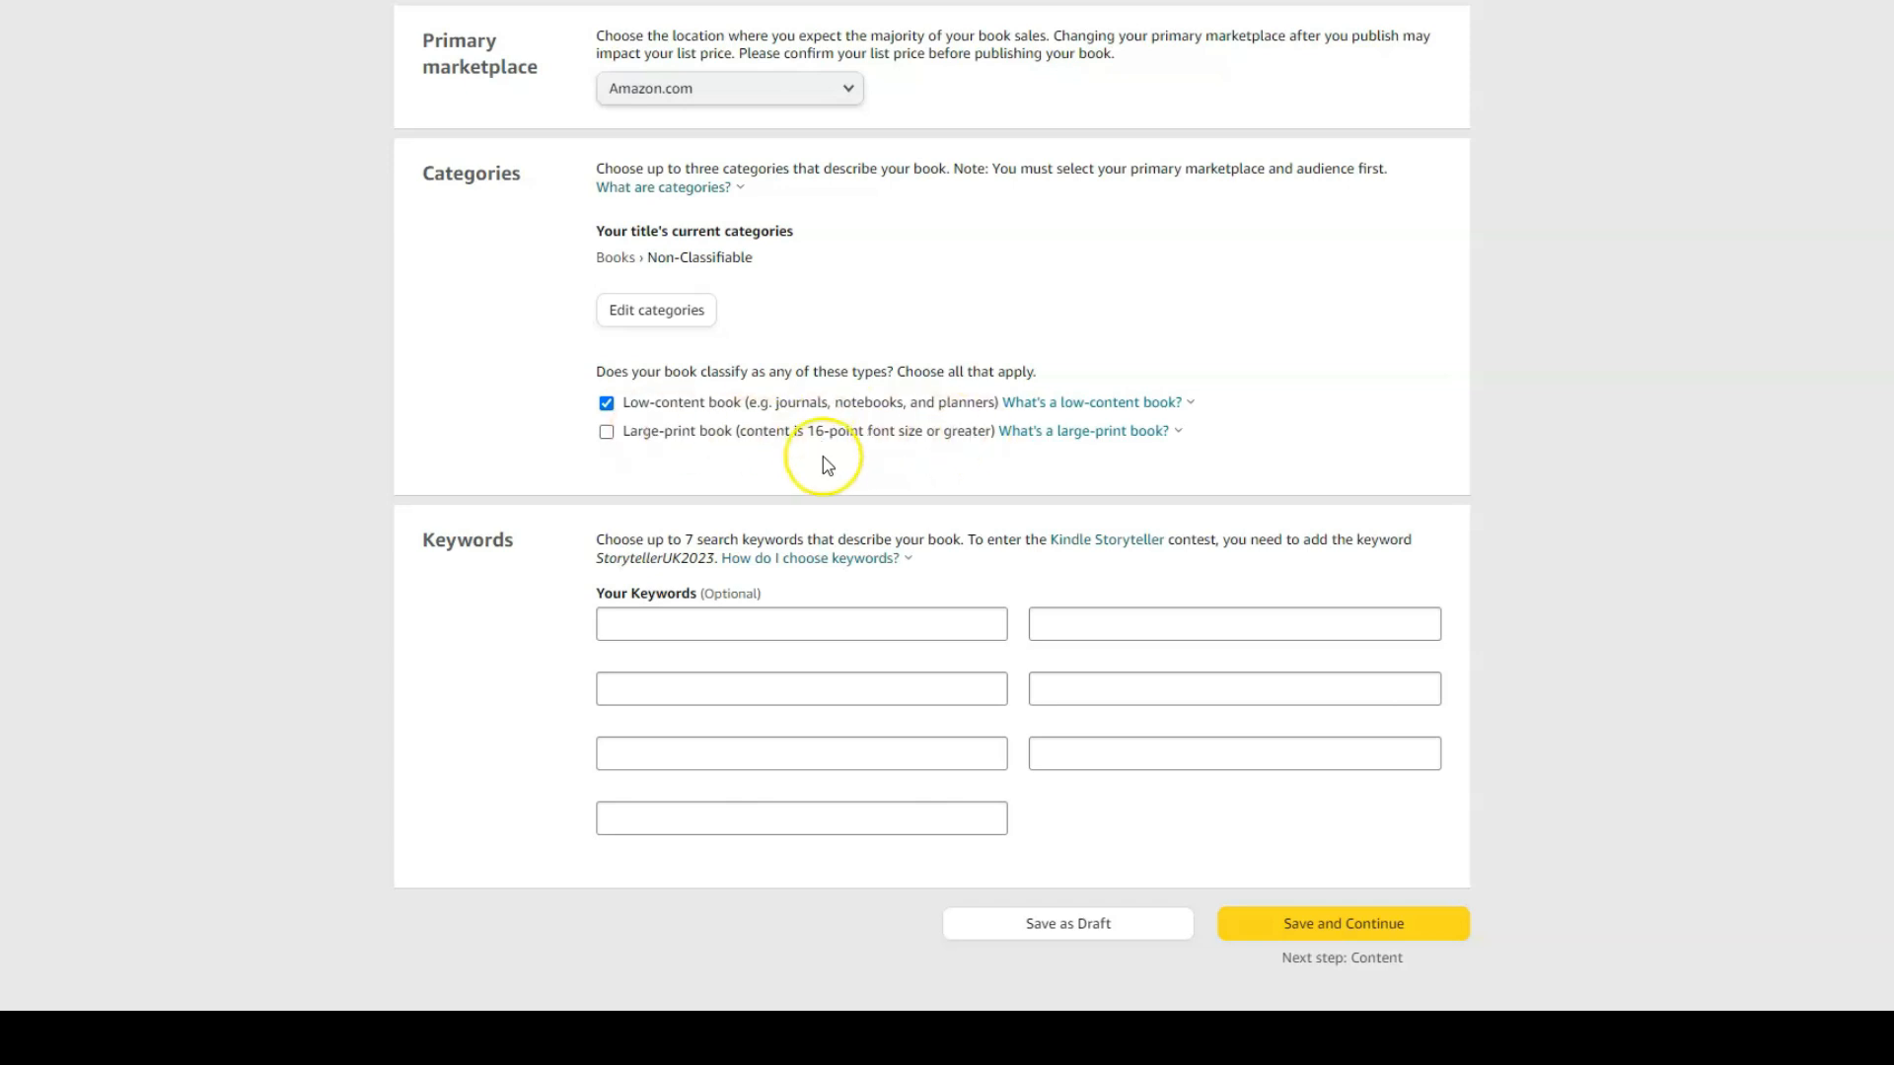
Step: Enter "Journal, for note taking," as the first search keyword entry
scroll(321, 548, down, 3)
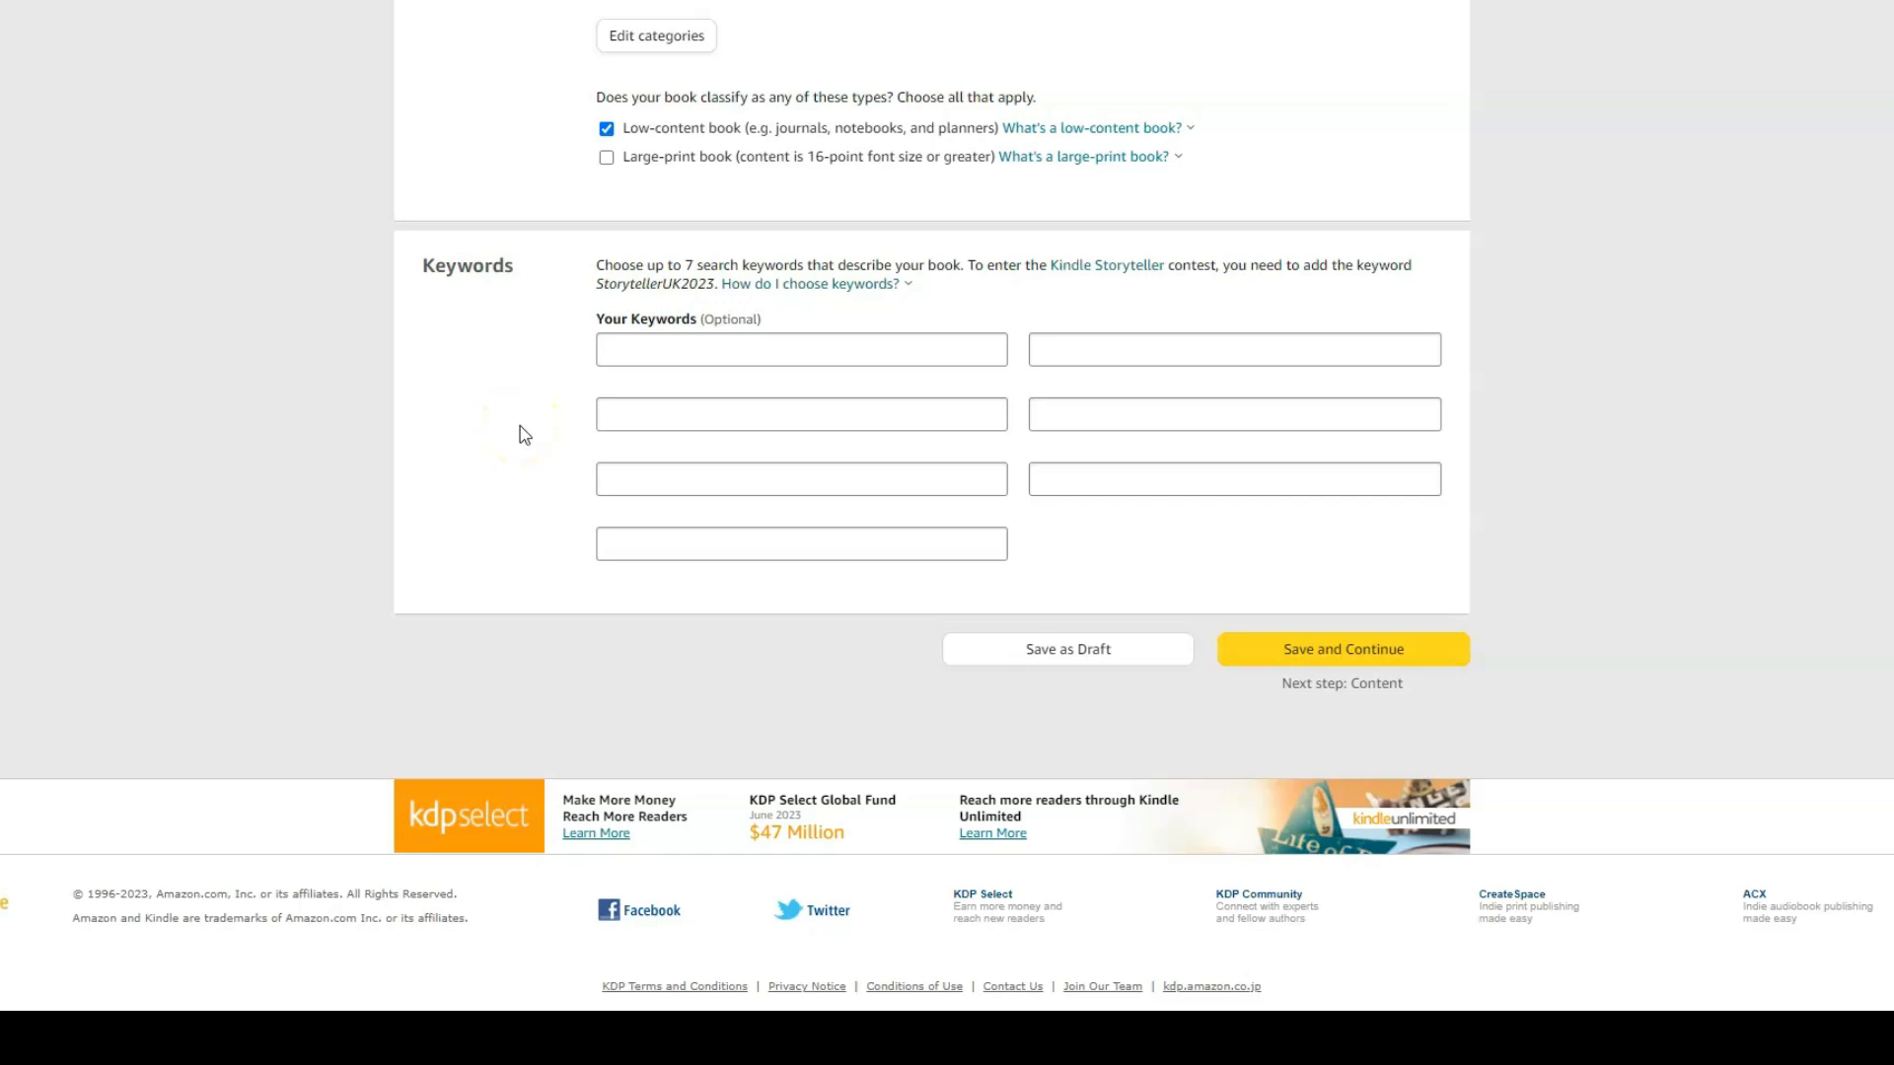
click(639, 351)
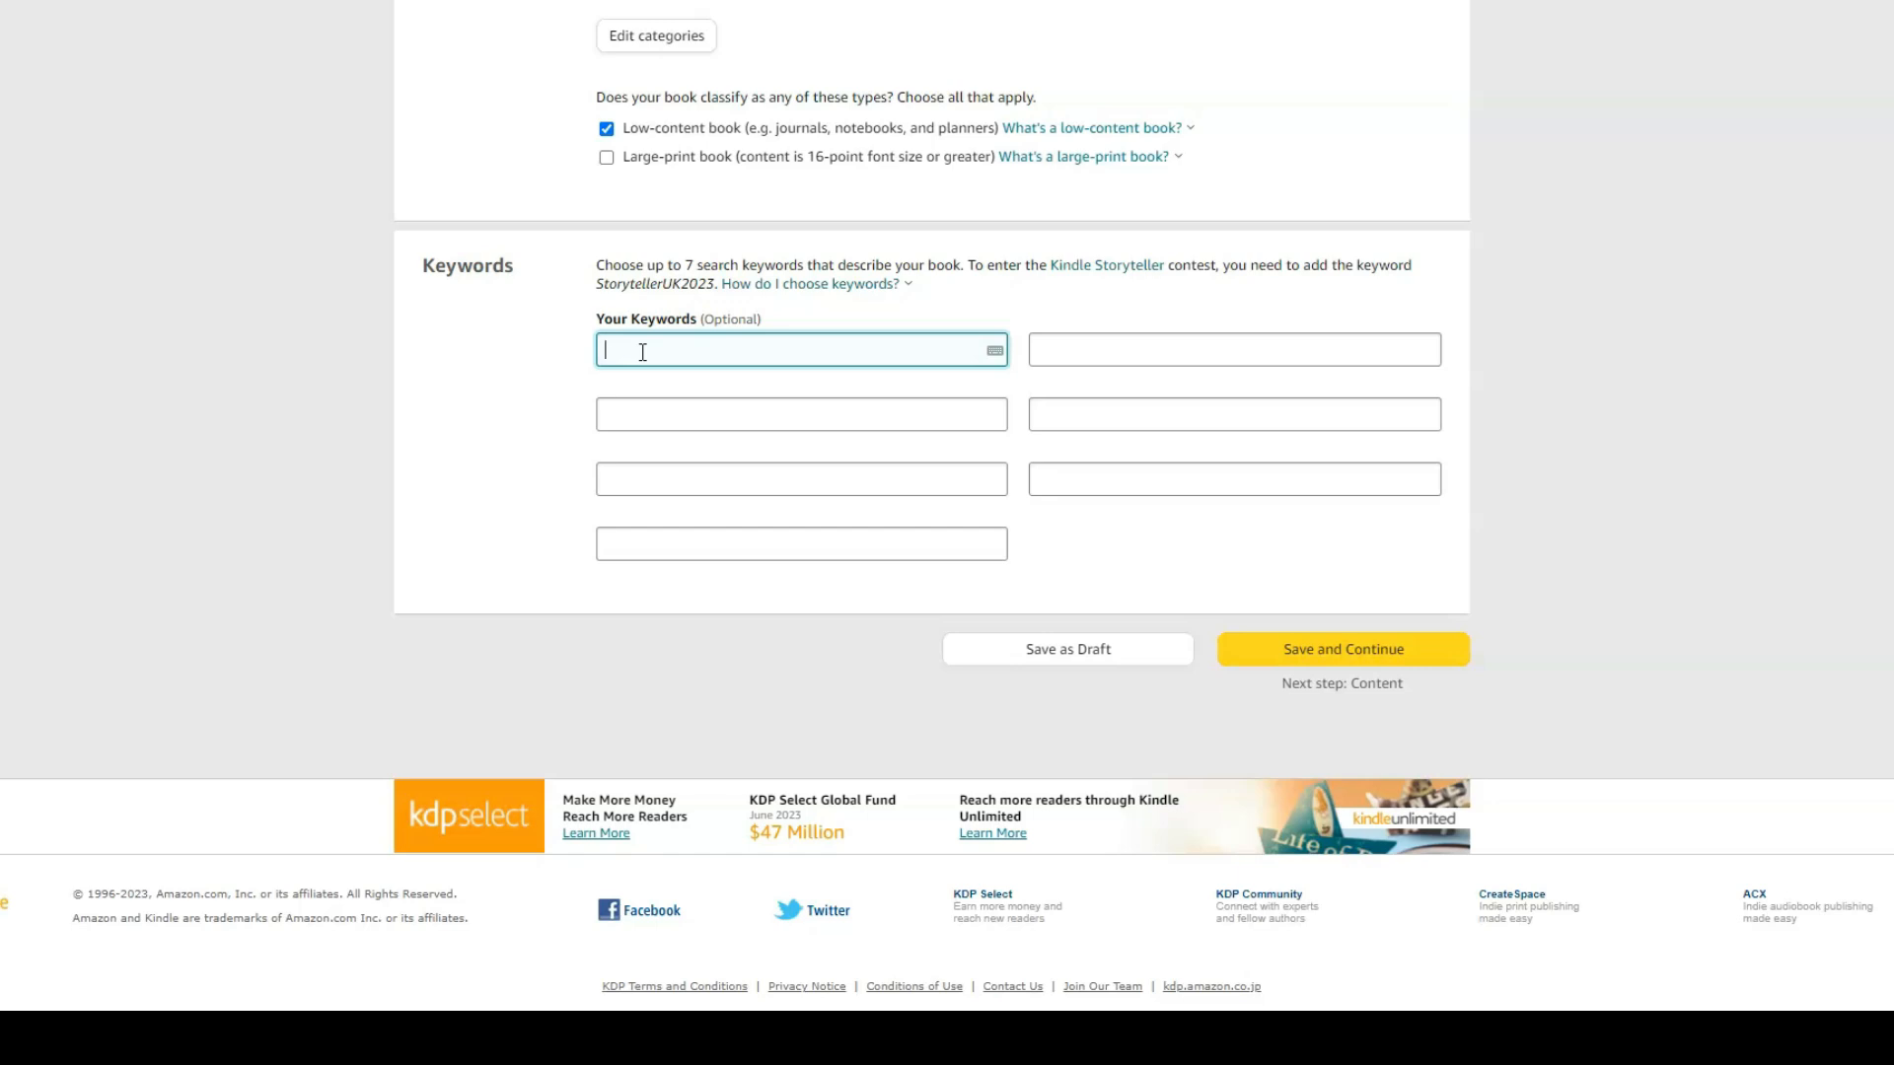
text(Journal,)
text(for note taking,)
key(Tab)
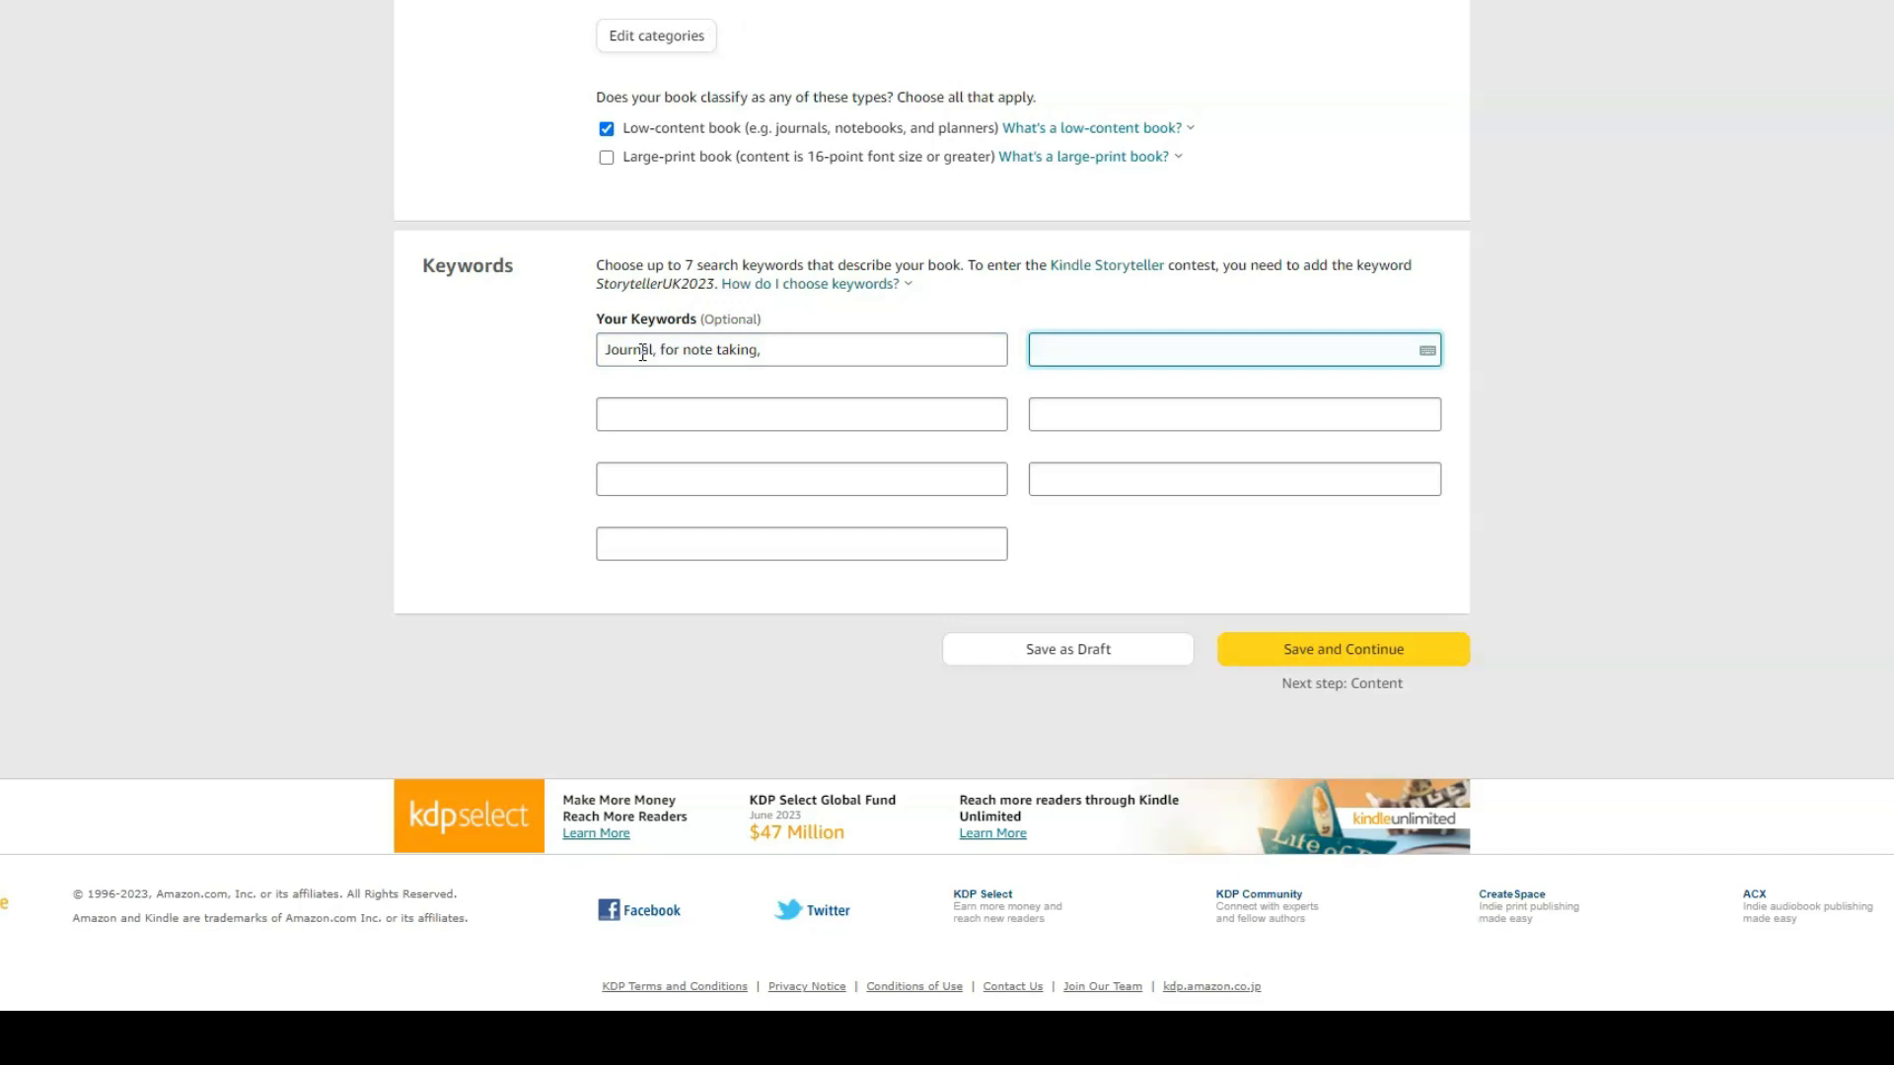
Step: Enter "for students, teachers, homework," as the second keyword entry
text(for students)
text(, teachers, )
text(houw)
key(BackSpace)
text(se)
key(BackSpace)
key(BackSpace)
key(BackSpace)
text(mework,)
Step: Fill the third keyword entry with "floral cover, lined paper, stationery," and the fourth with "writing companion,"
click(637, 401)
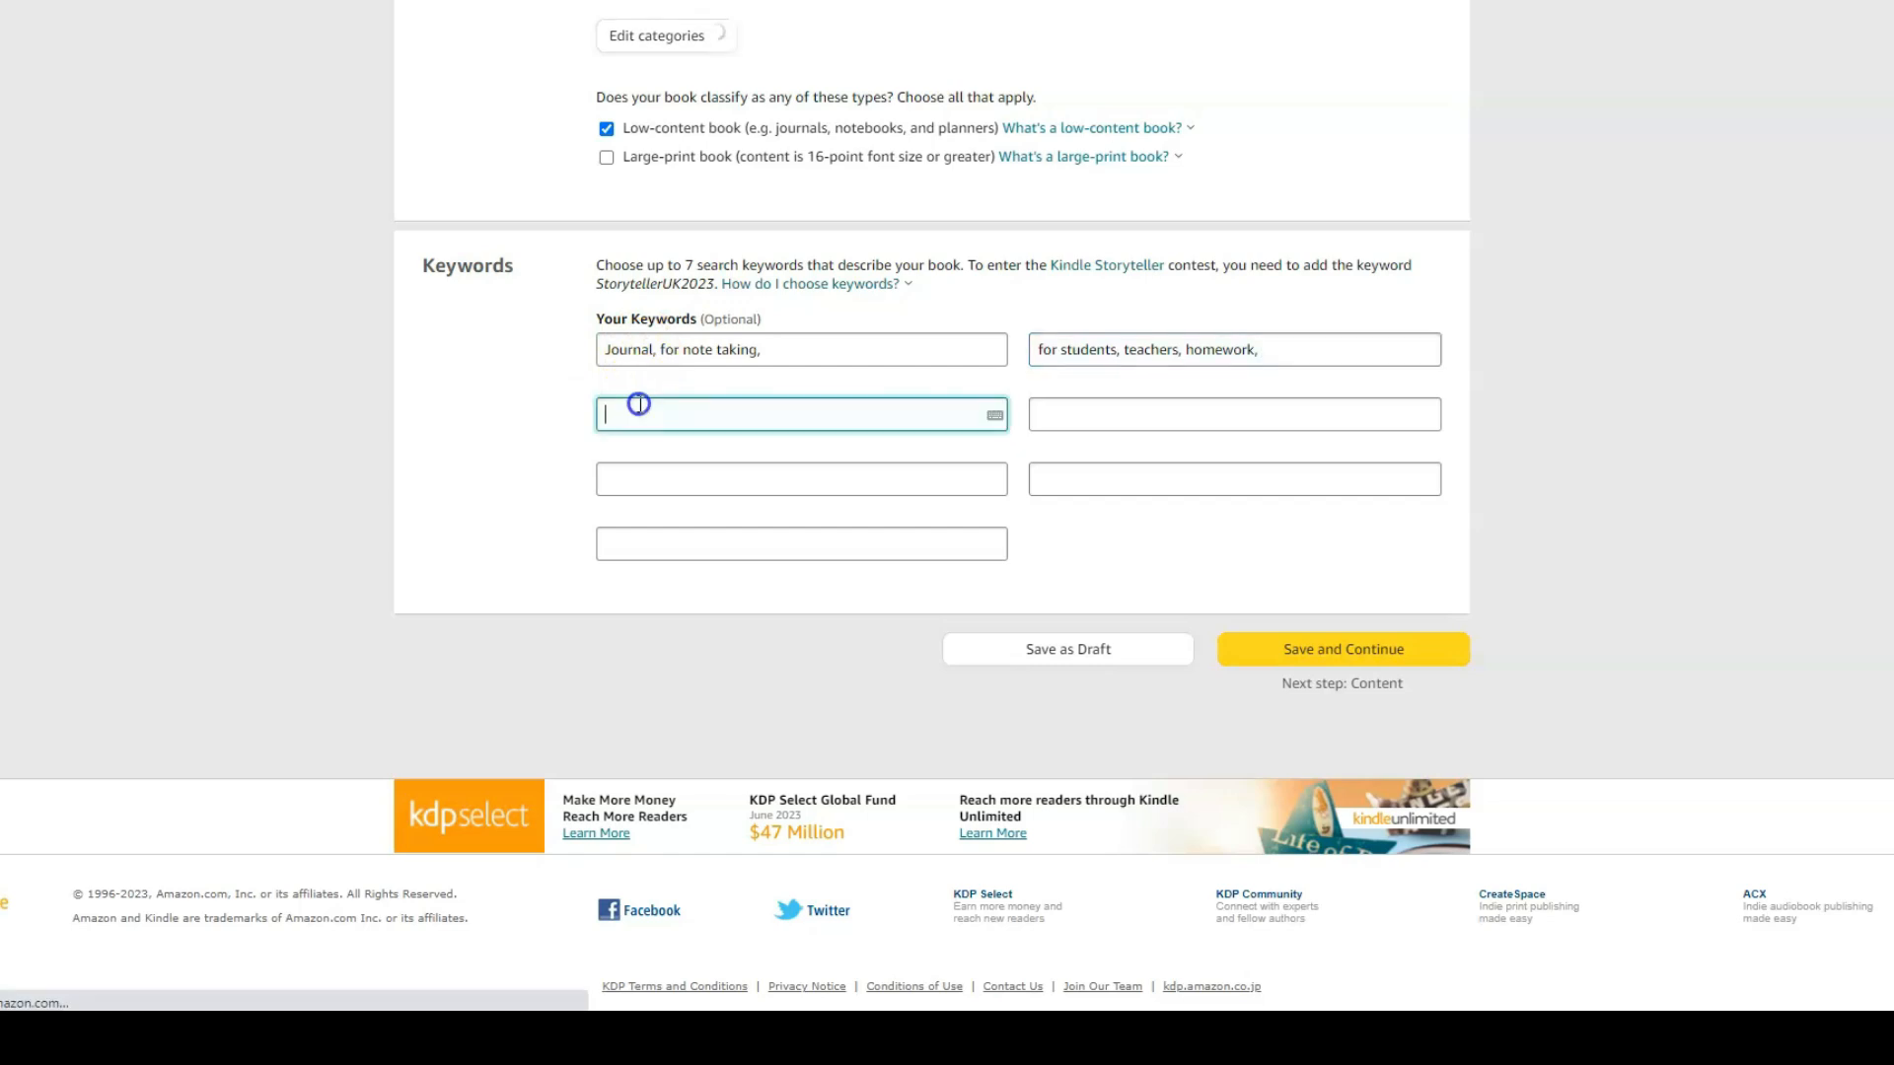
text(floral cover)
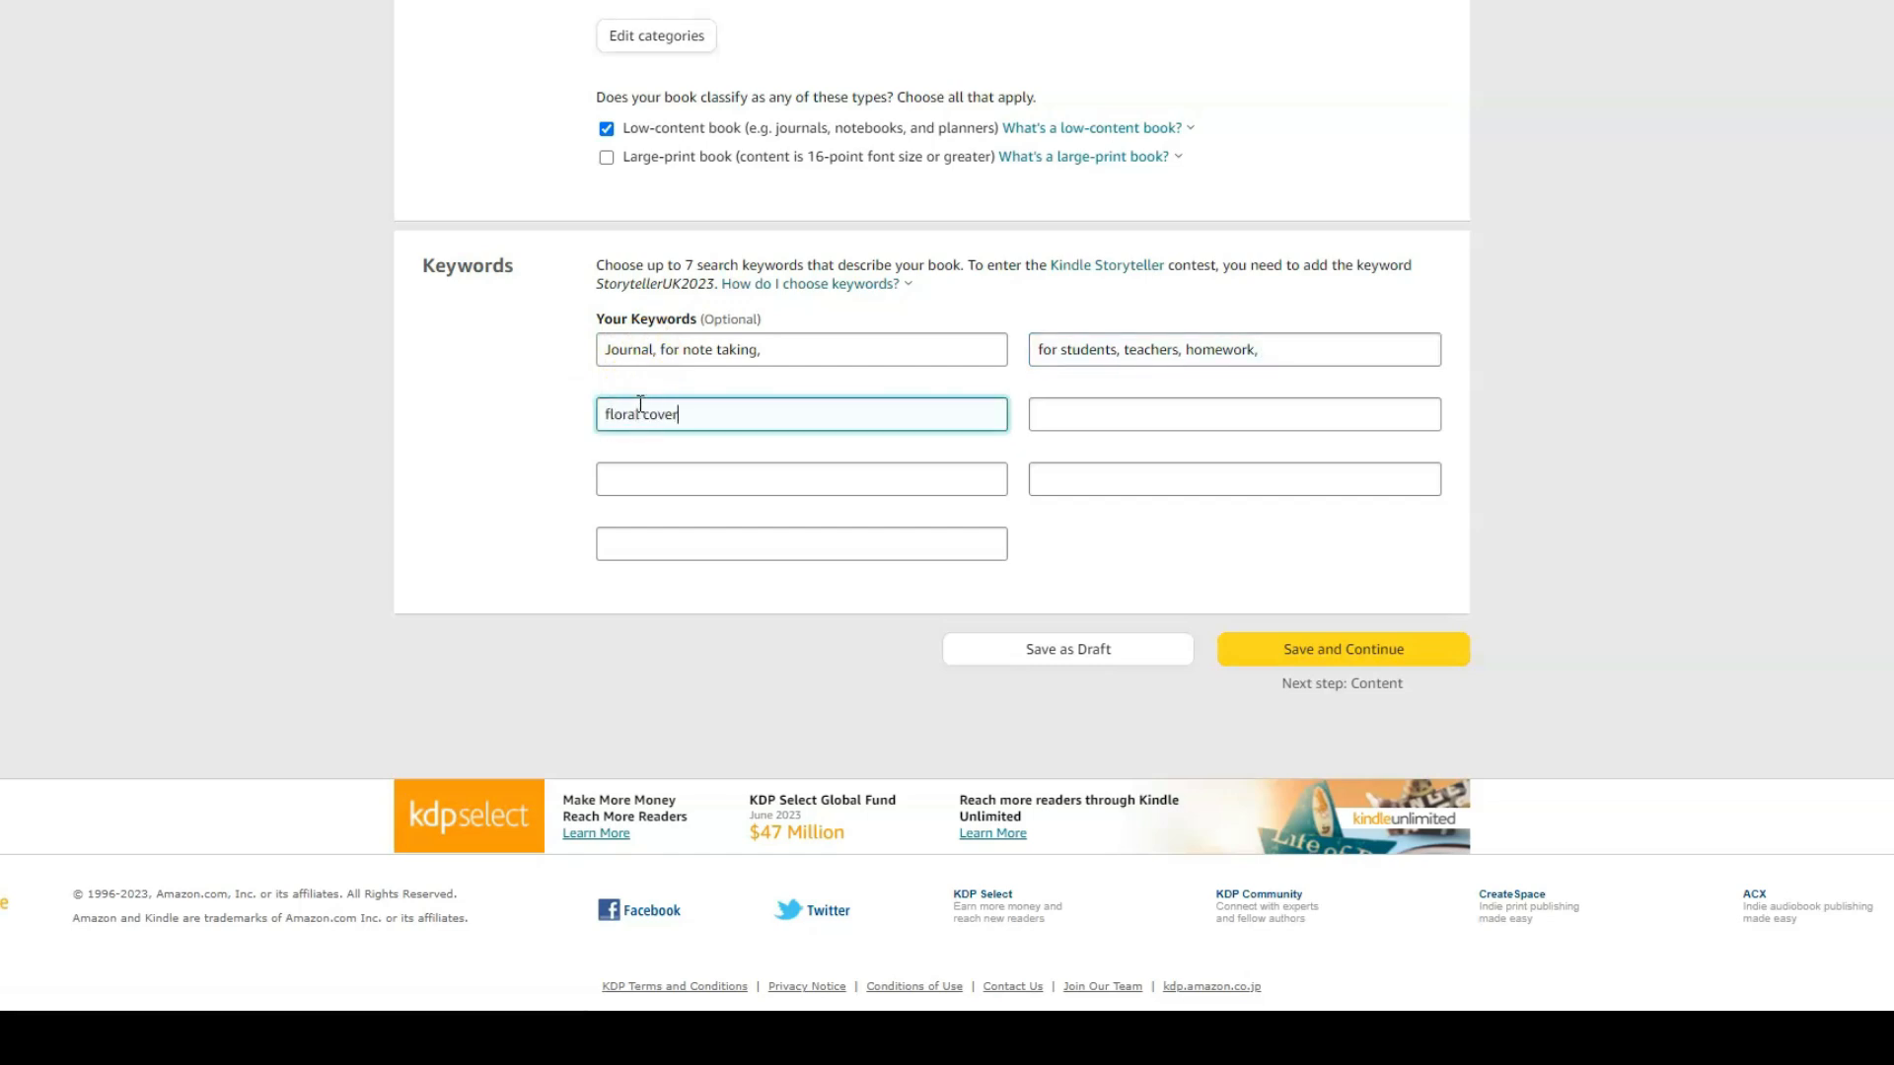
text(, lined paper, stationery,)
click(1091, 422)
text(writing comp)
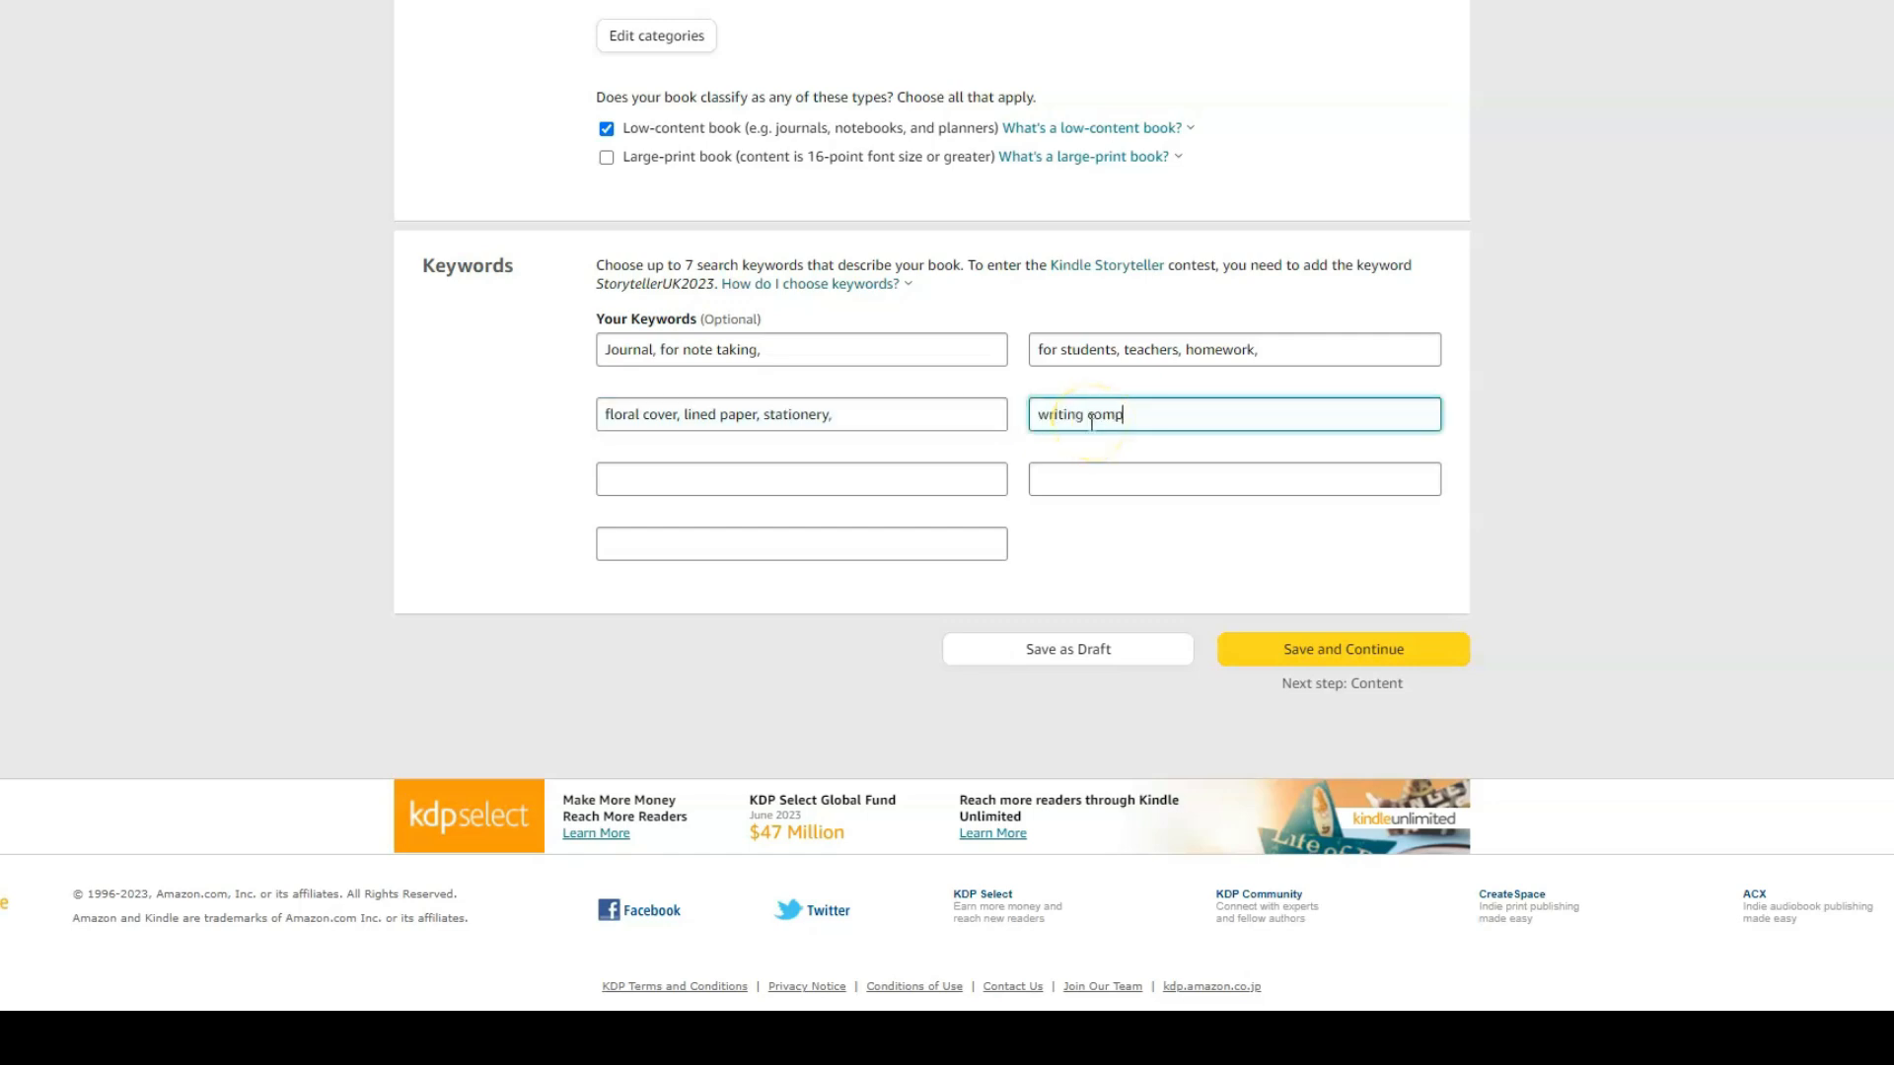
text(anion,)
Step: Fill the fifth keyword entry with "for women, for girls, for creative expression" and the sixth with "cute, portable size"
click(829, 484)
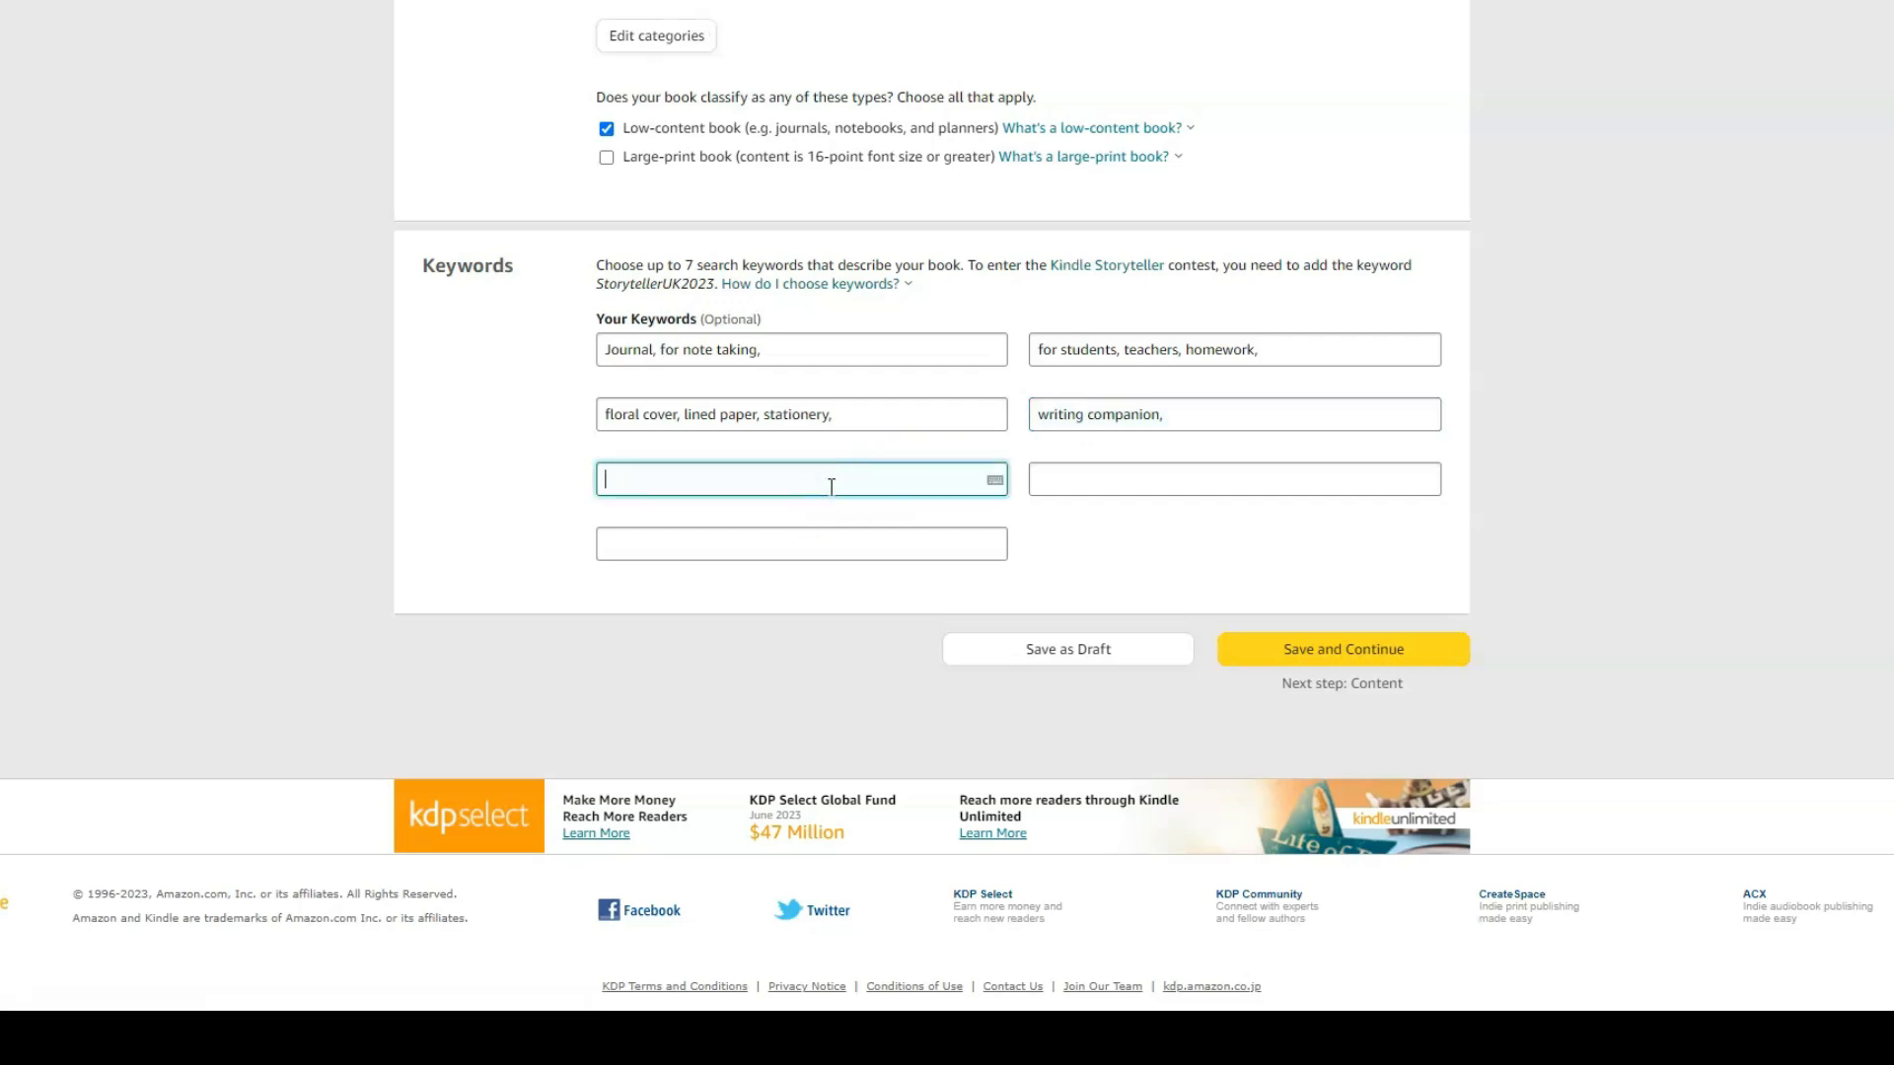
text(for women , for girls,)
text(for creative expression)
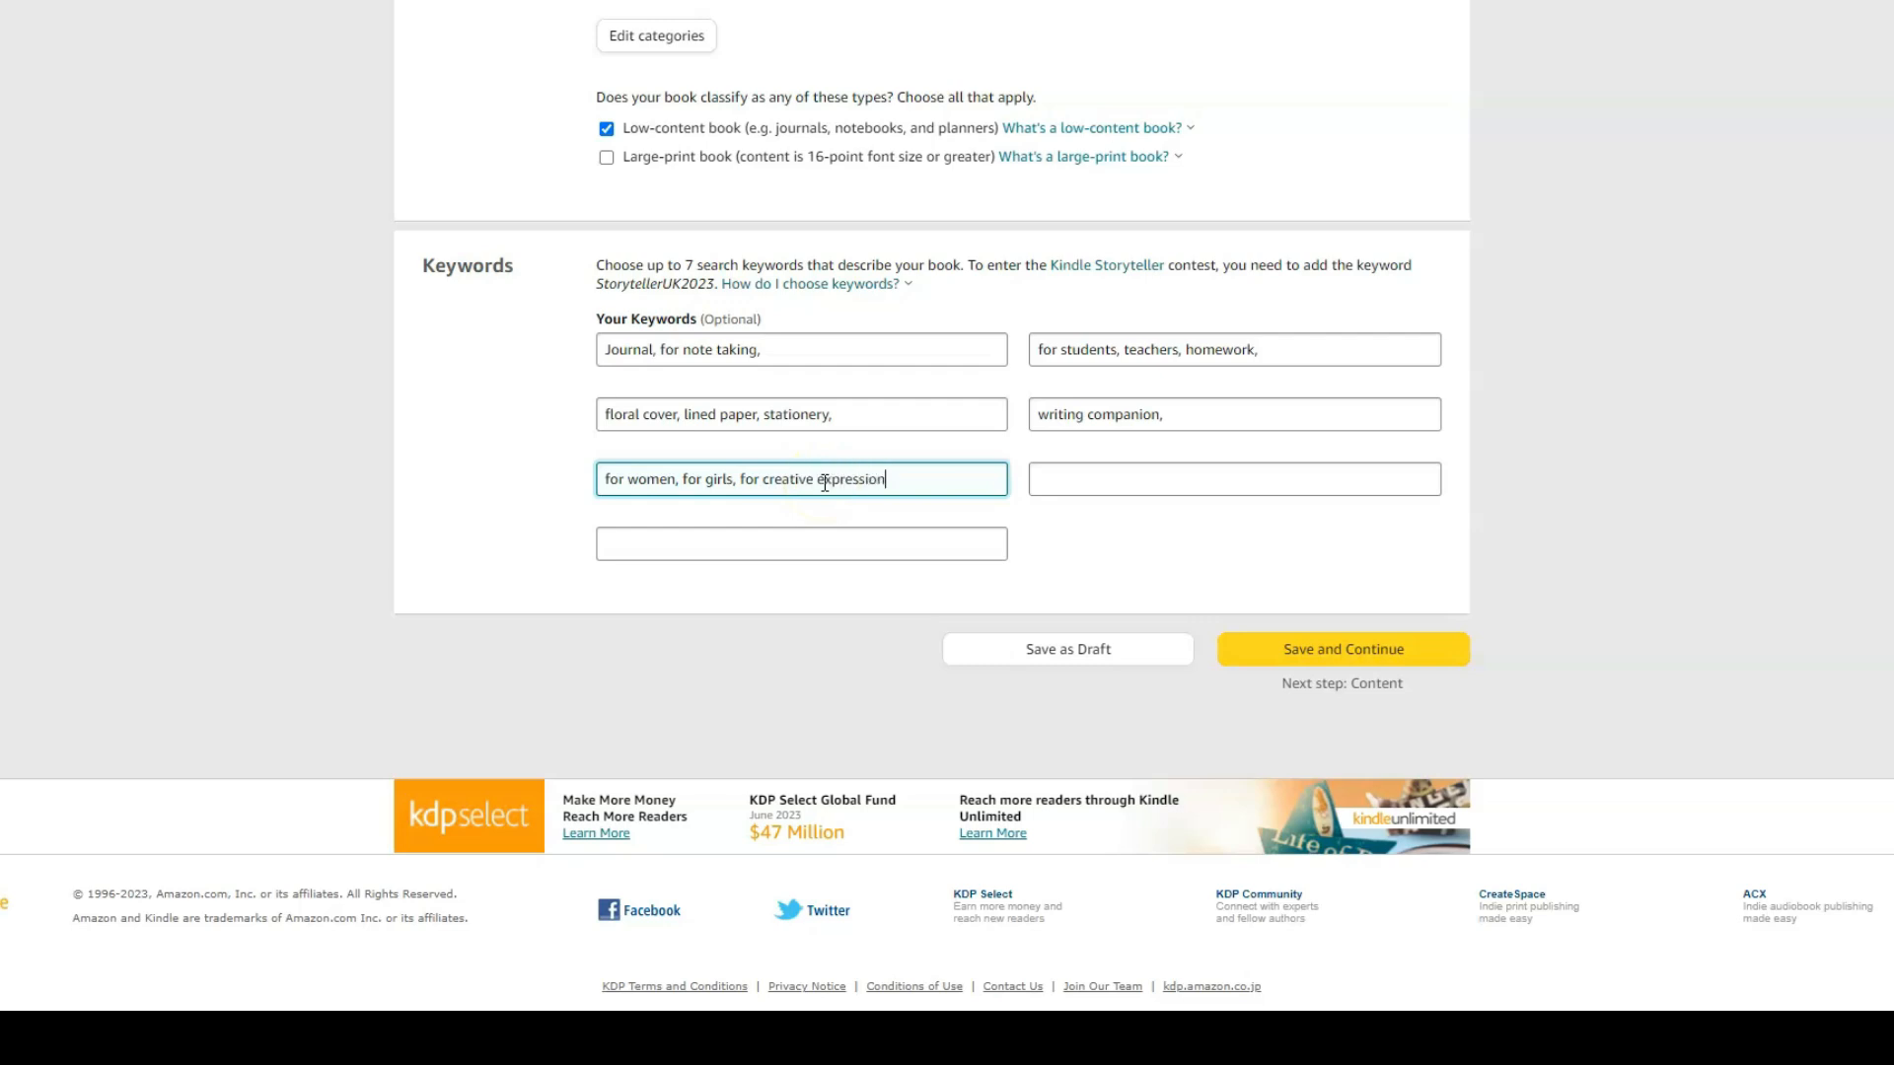
click(1092, 490)
text(cute,)
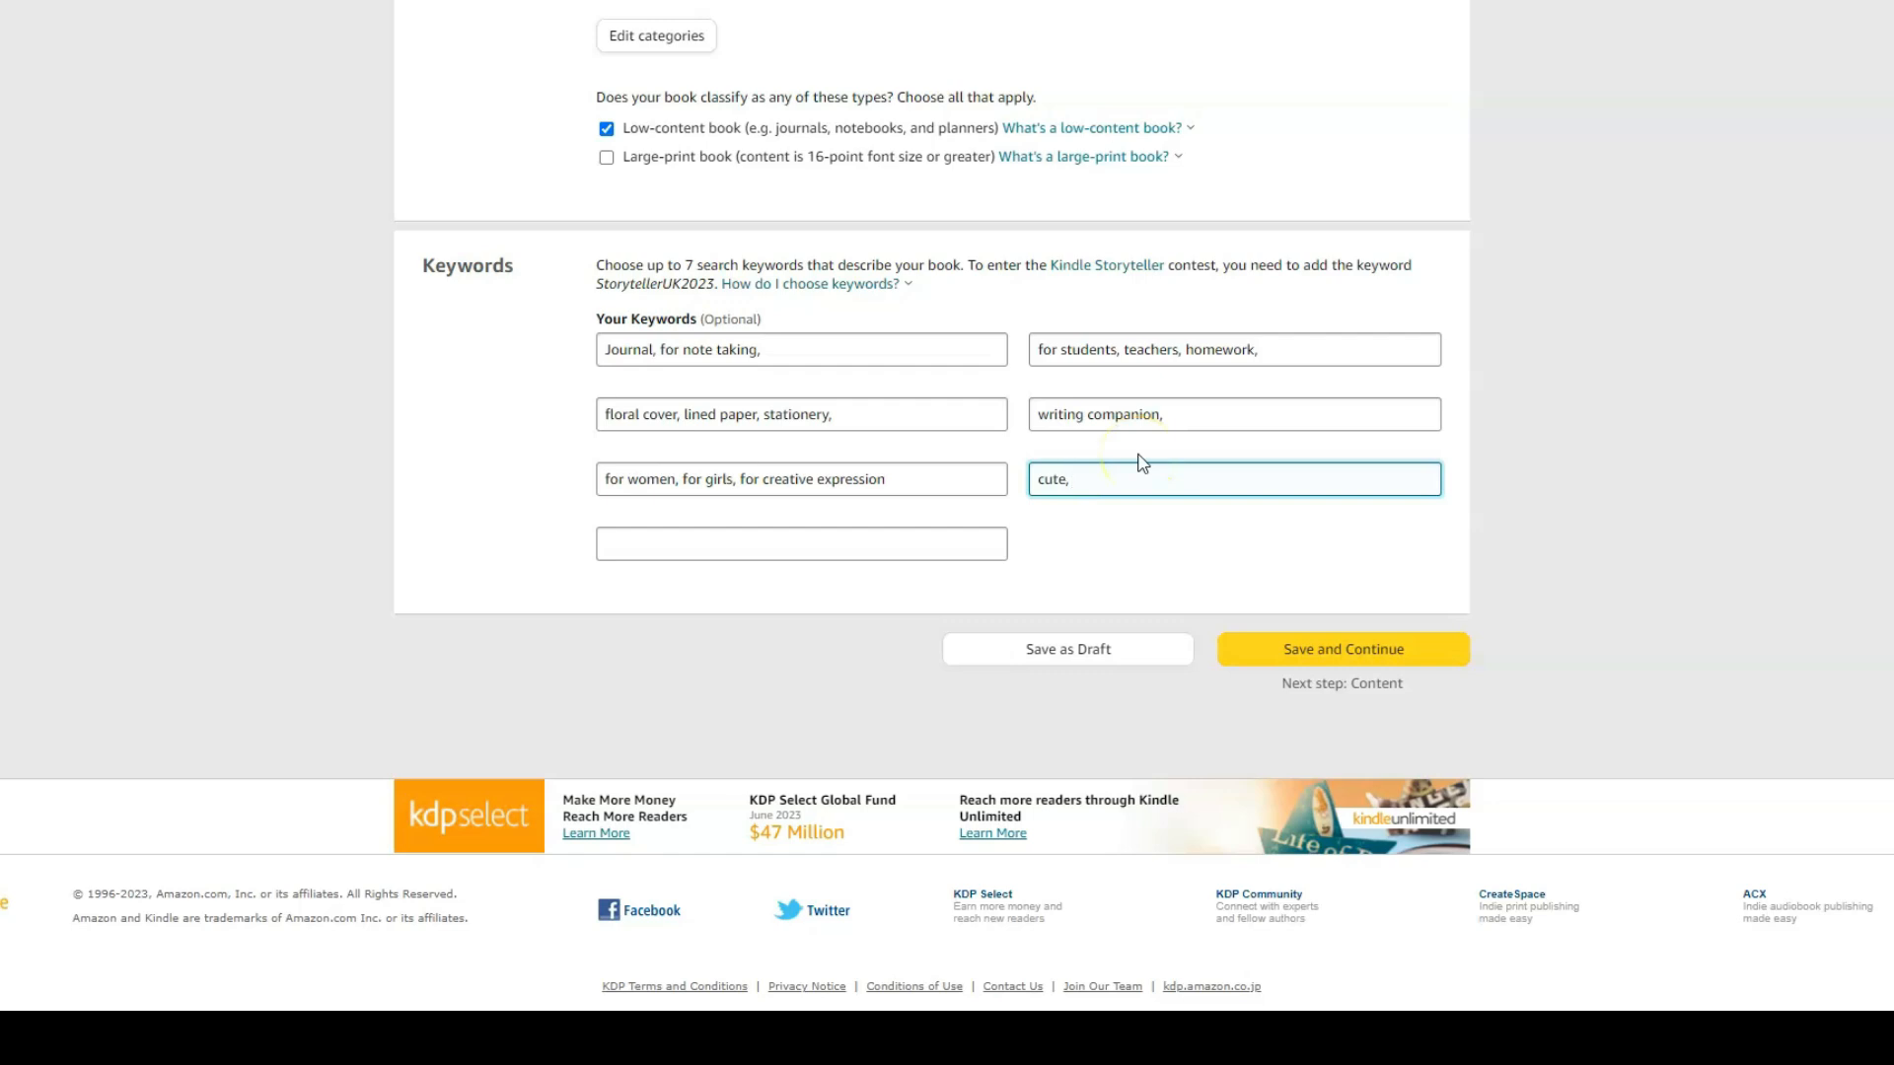
text(portable size)
Step: Enter "teacher appreciation gift" as the seventh keyword entry, then save the details and continue to the paperback content
click(734, 549)
text(te)
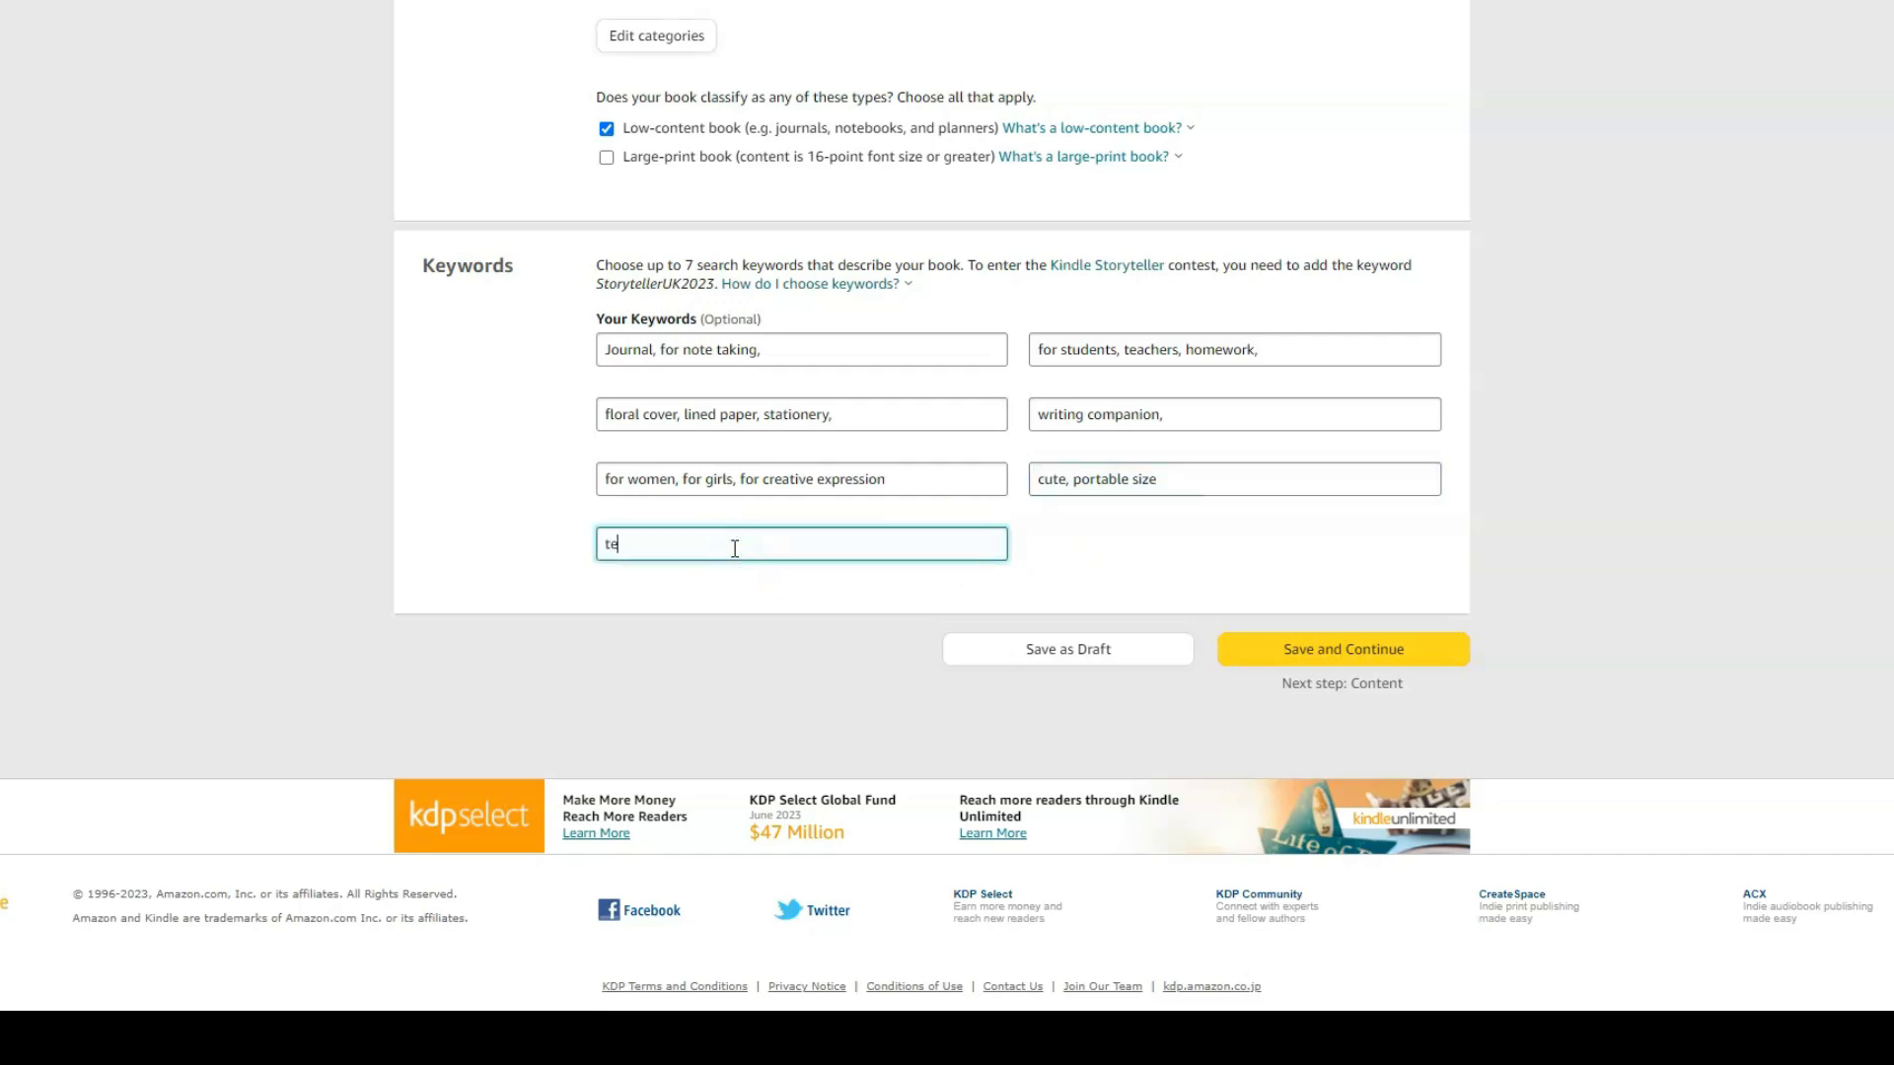
text(acher appreciation gift)
click(1045, 545)
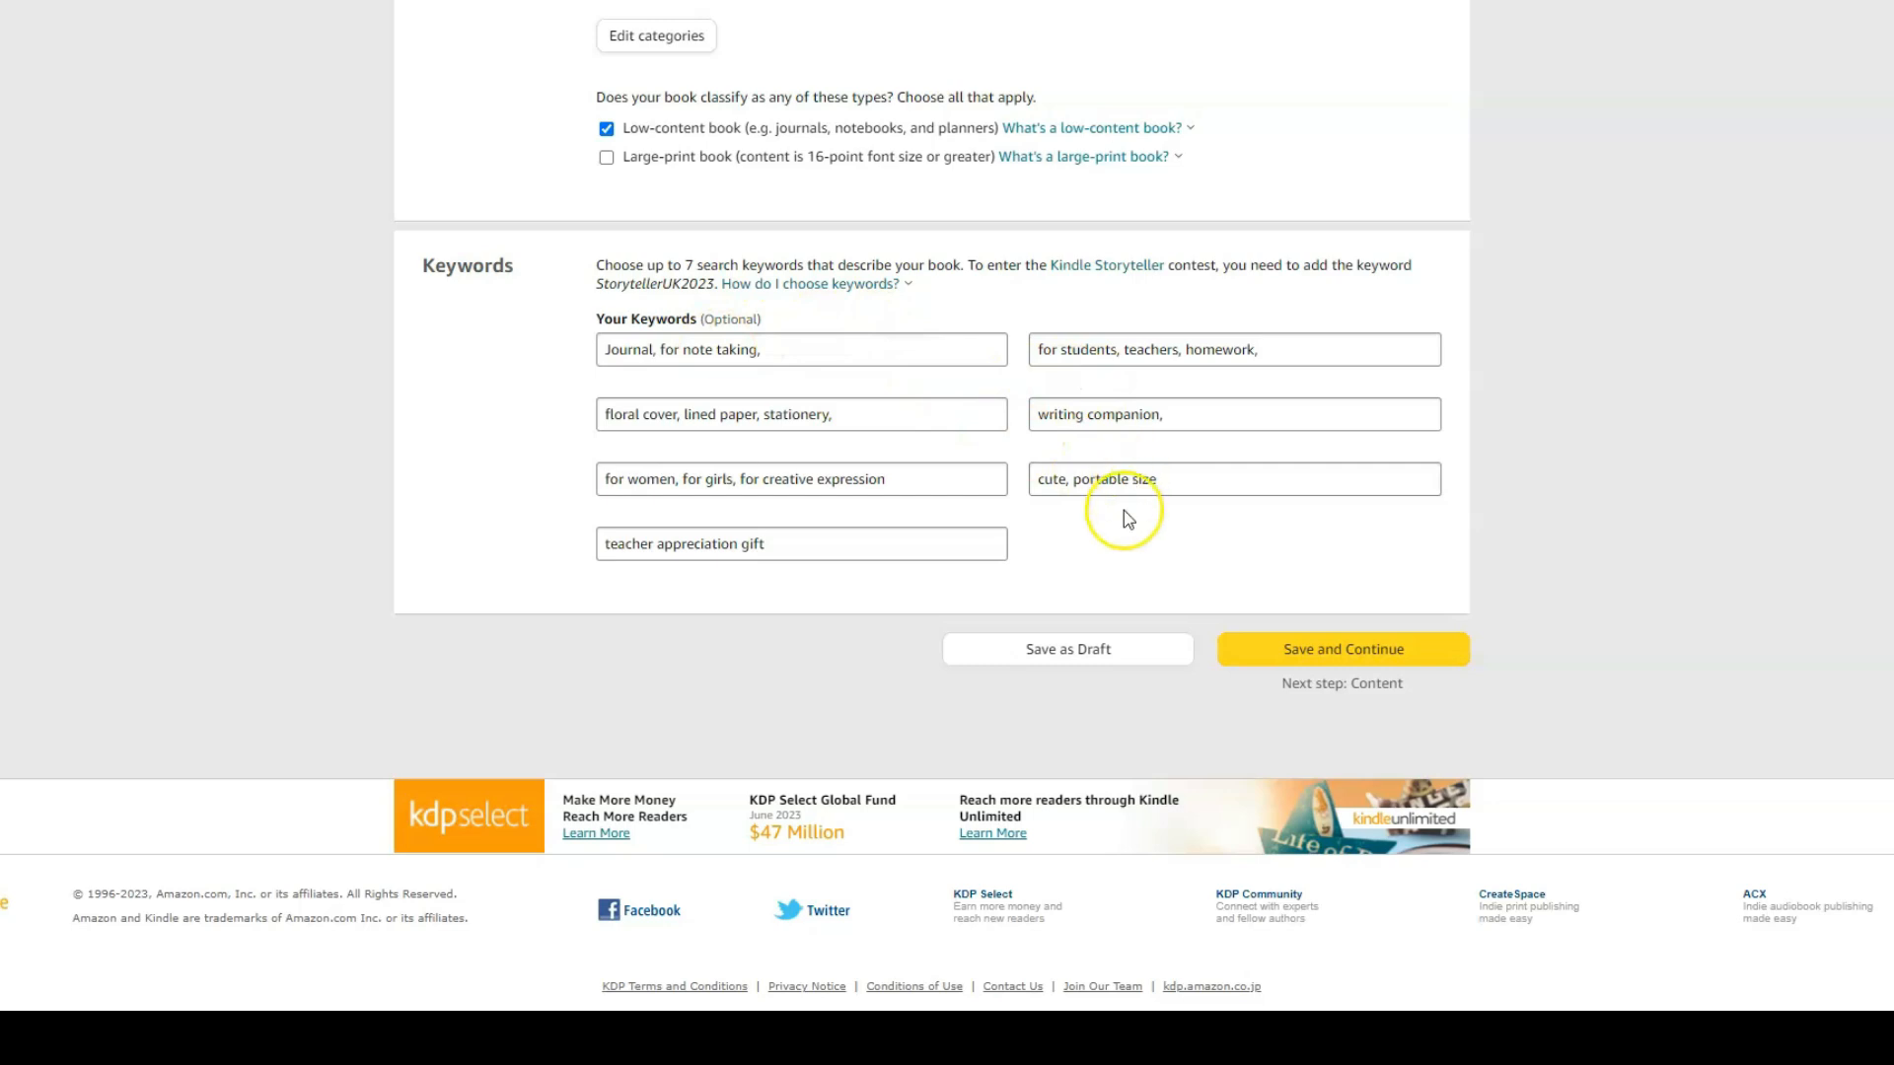
click(1148, 514)
click(1339, 659)
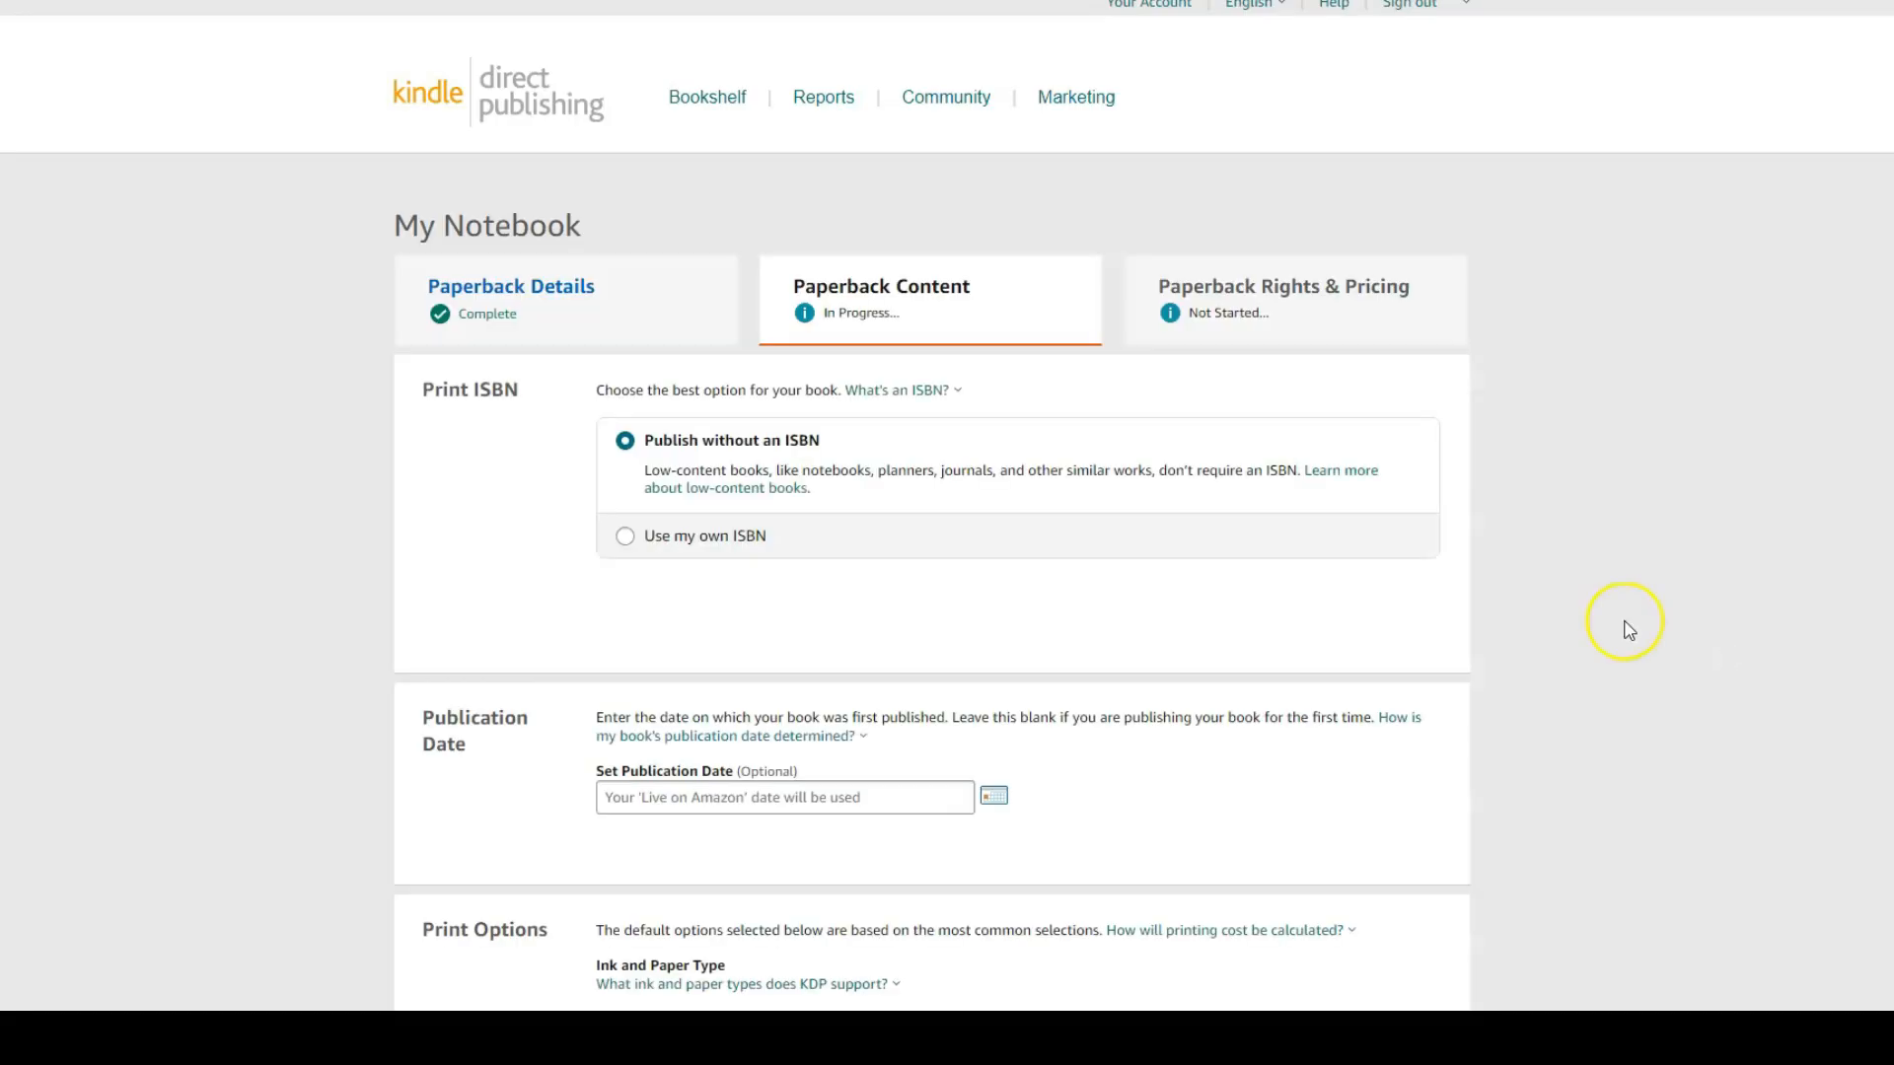
Step: Review the paperback content settings for ISBN, publication date, ink and paper type, trim size, bleed and cover finish, including the ink and paper help
scroll(1725, 612, down, 1)
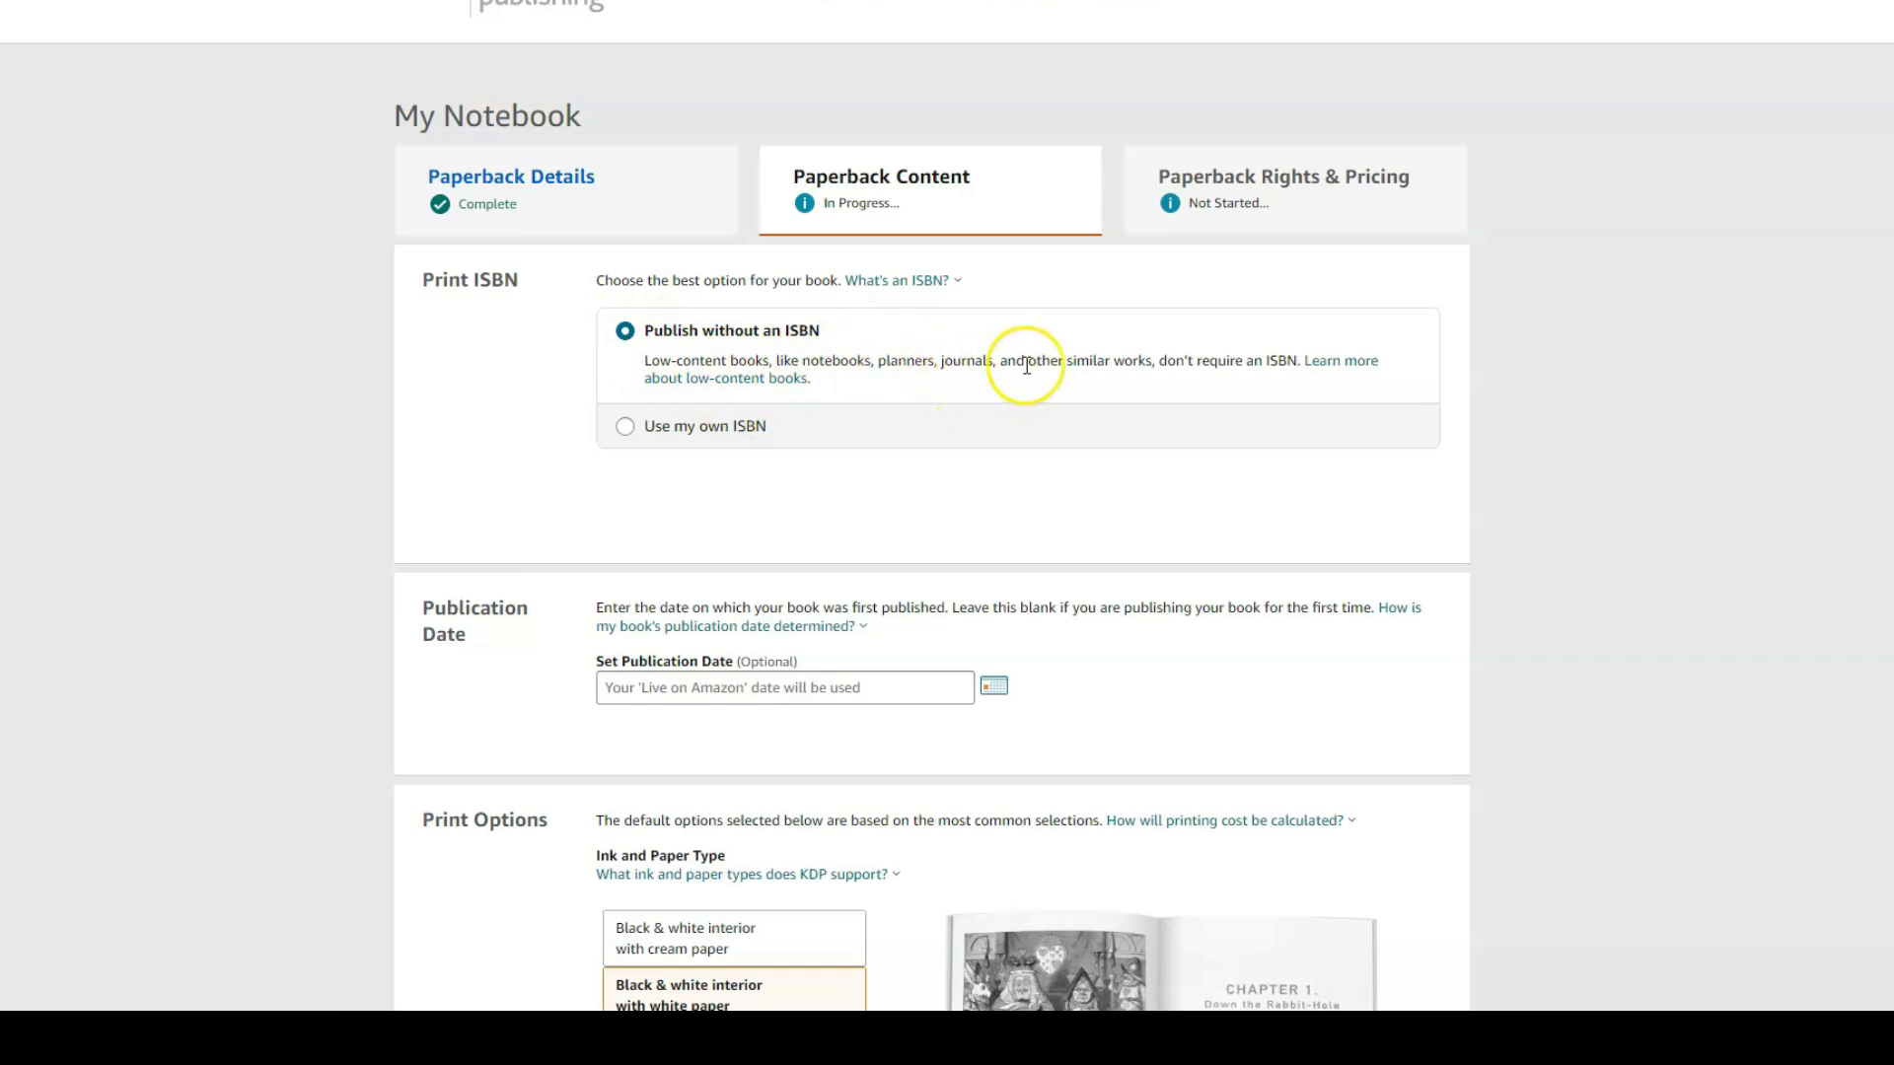
click(1298, 392)
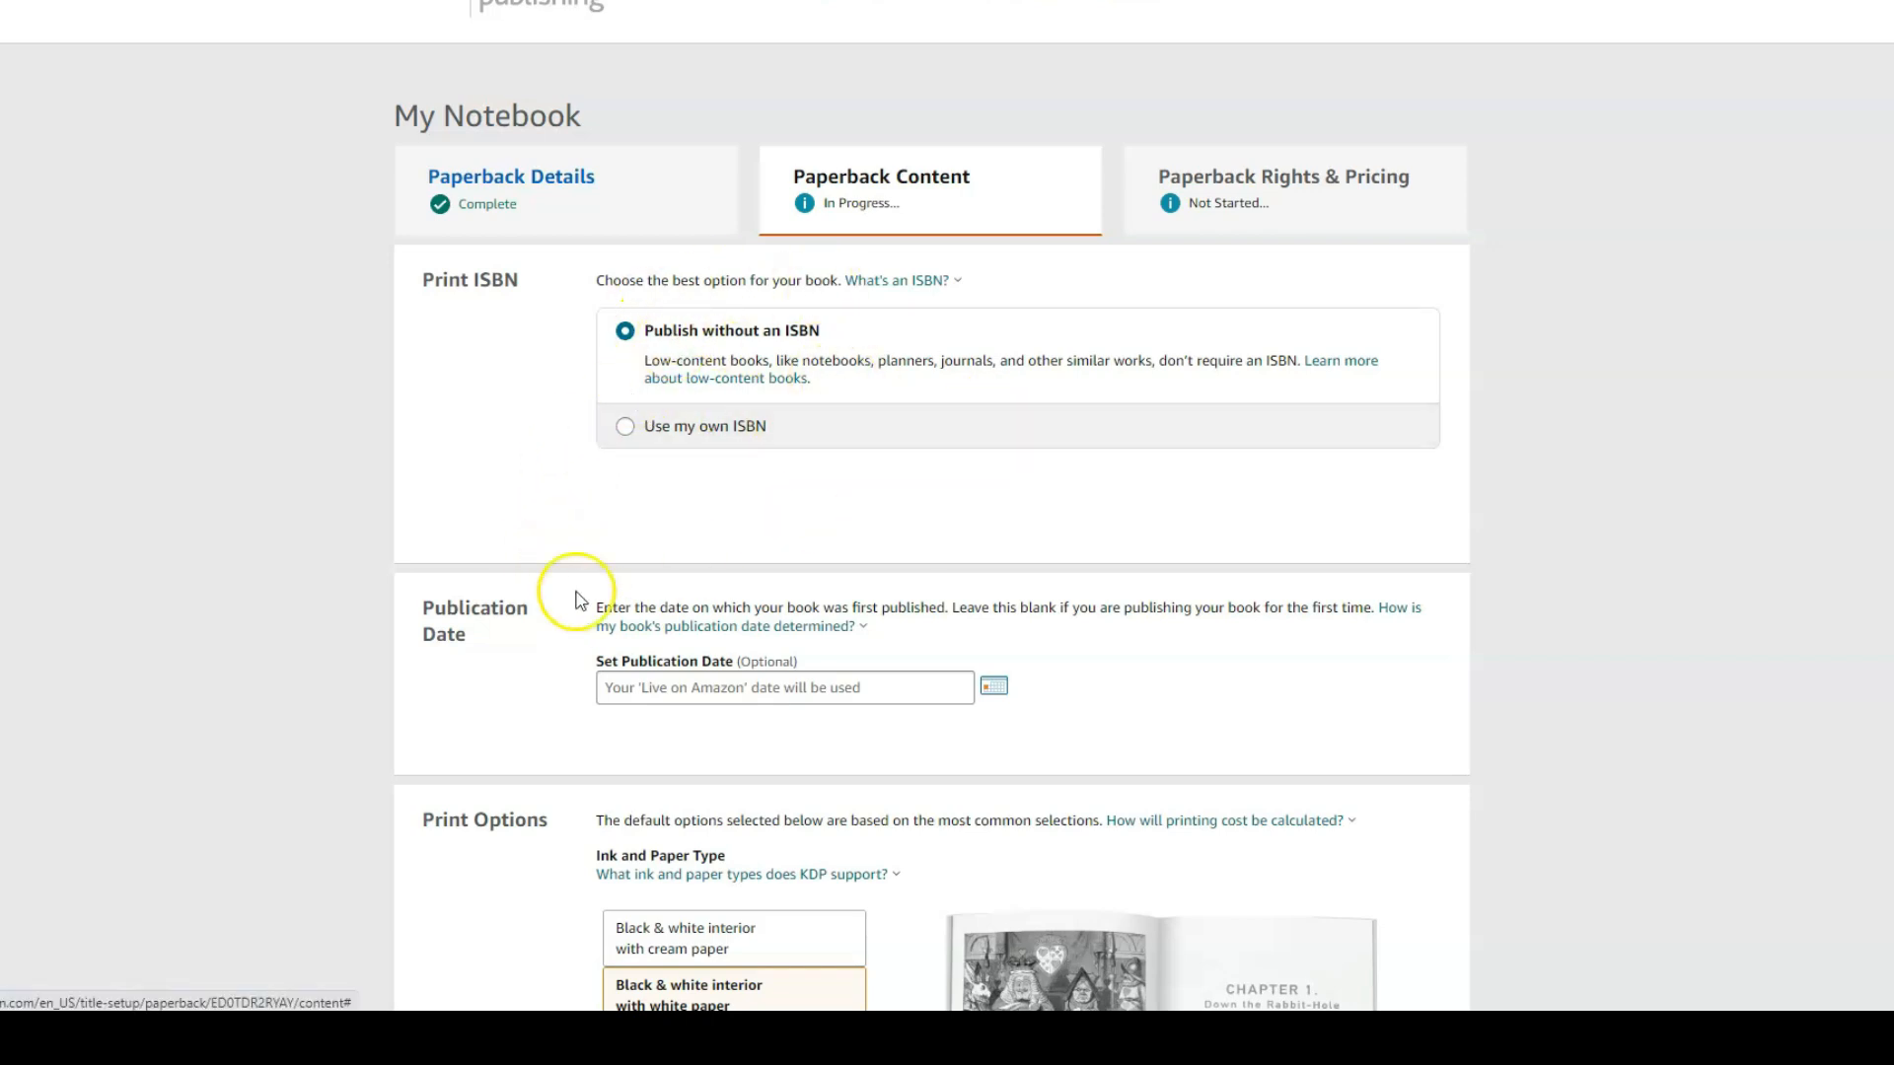
scroll(575, 597, down, 2)
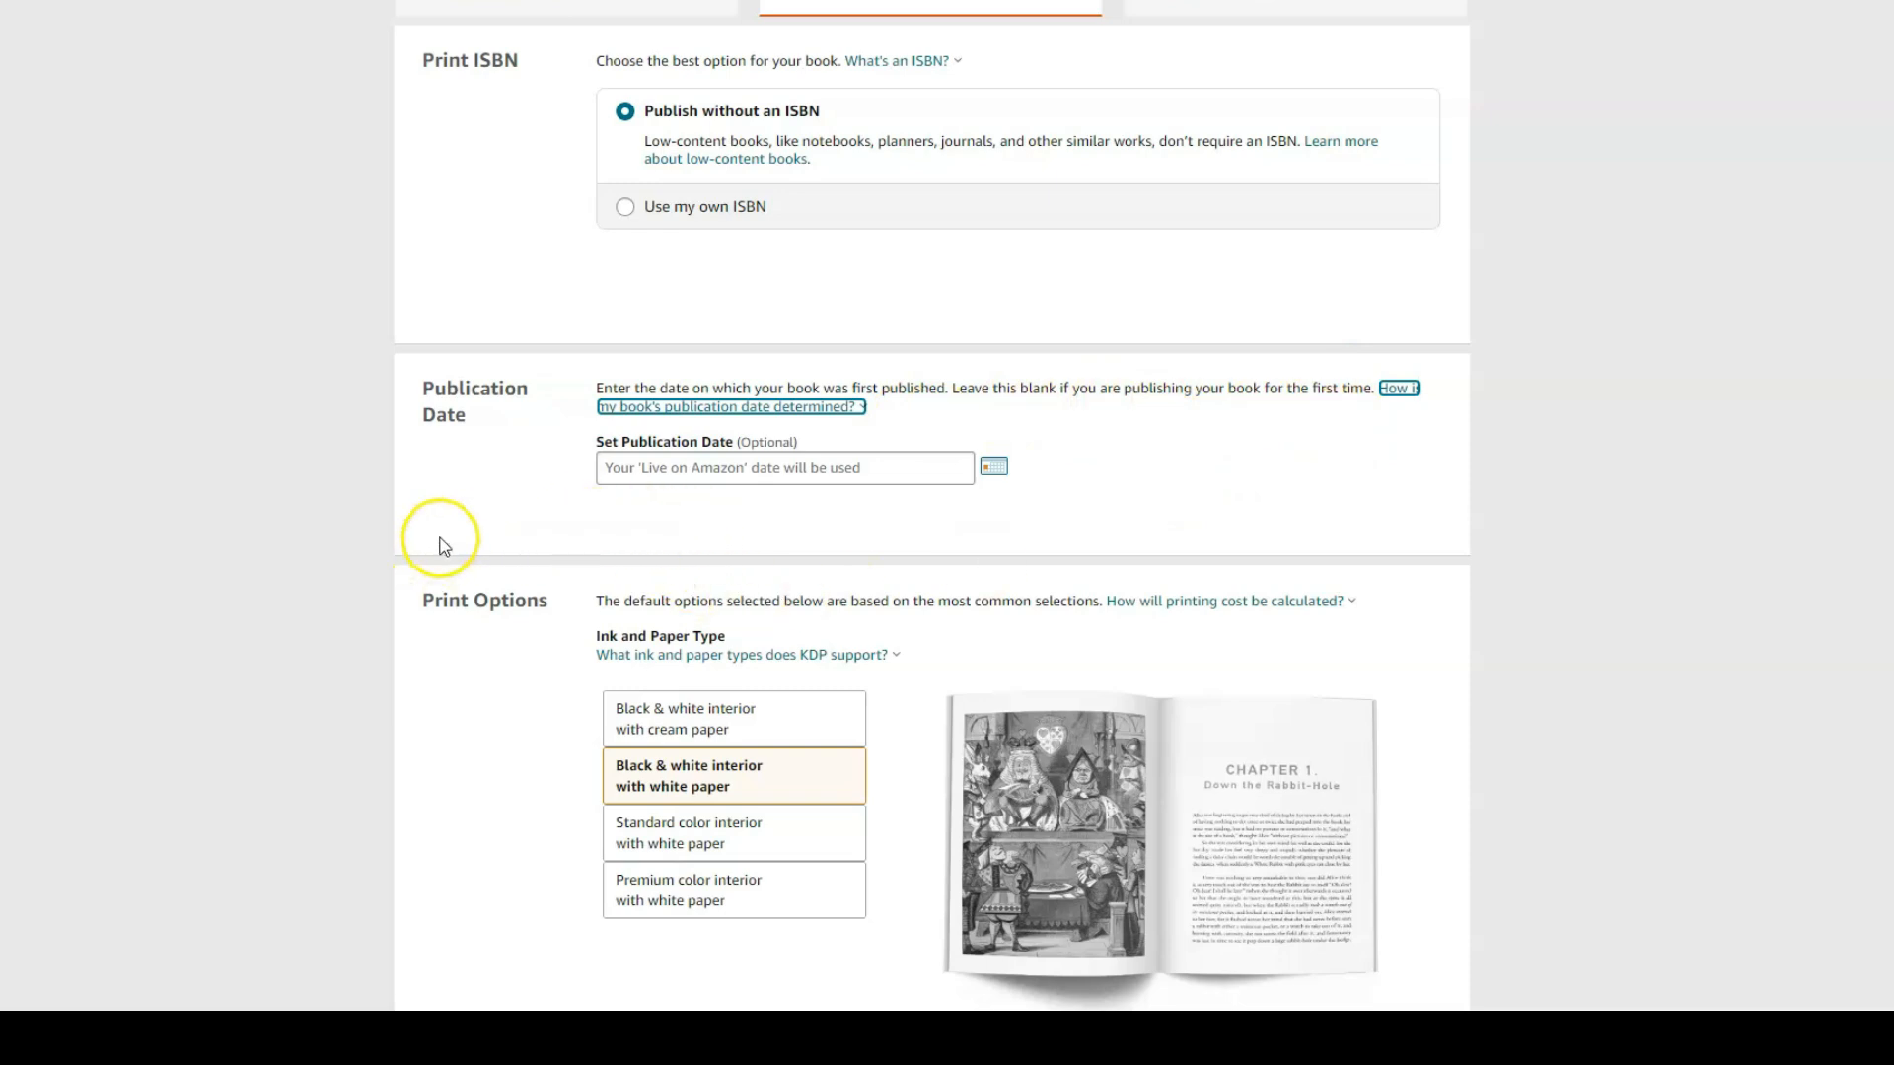
scroll(357, 515, down, 3)
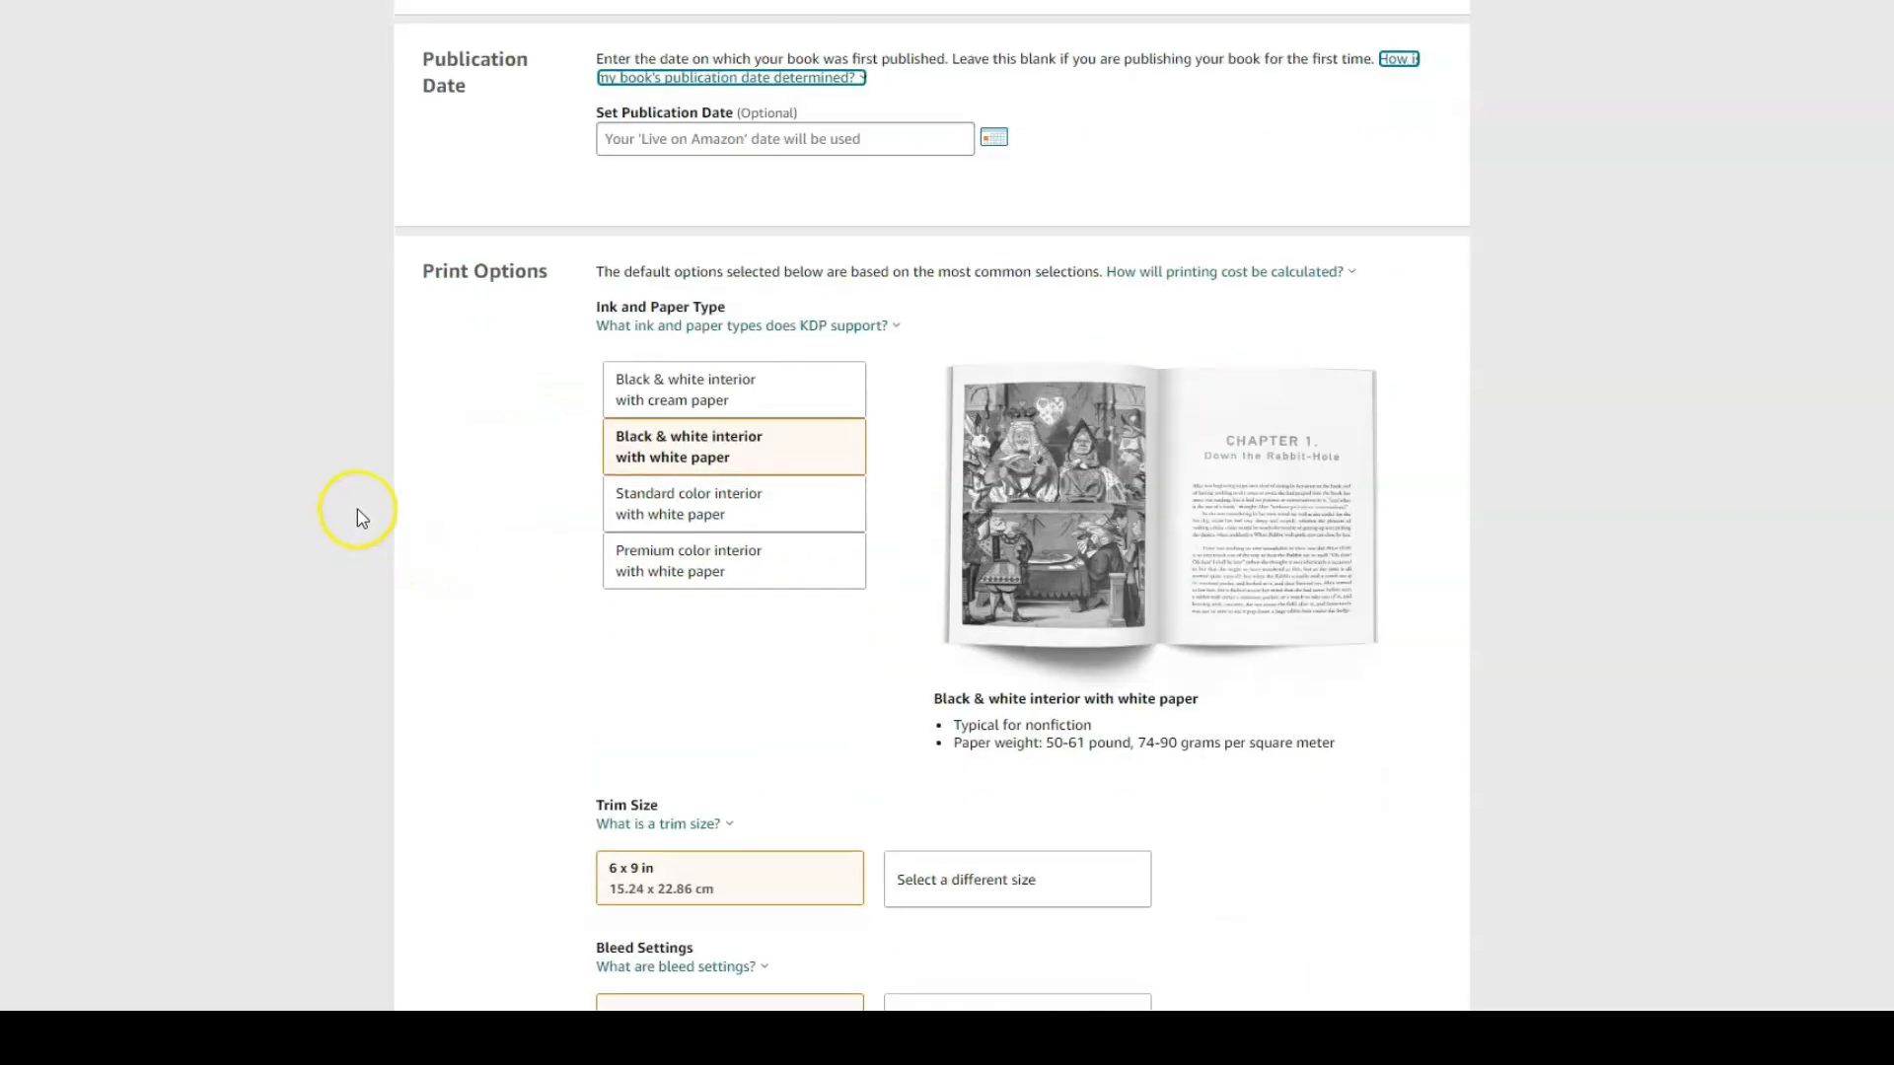
scroll(357, 509, down, 1)
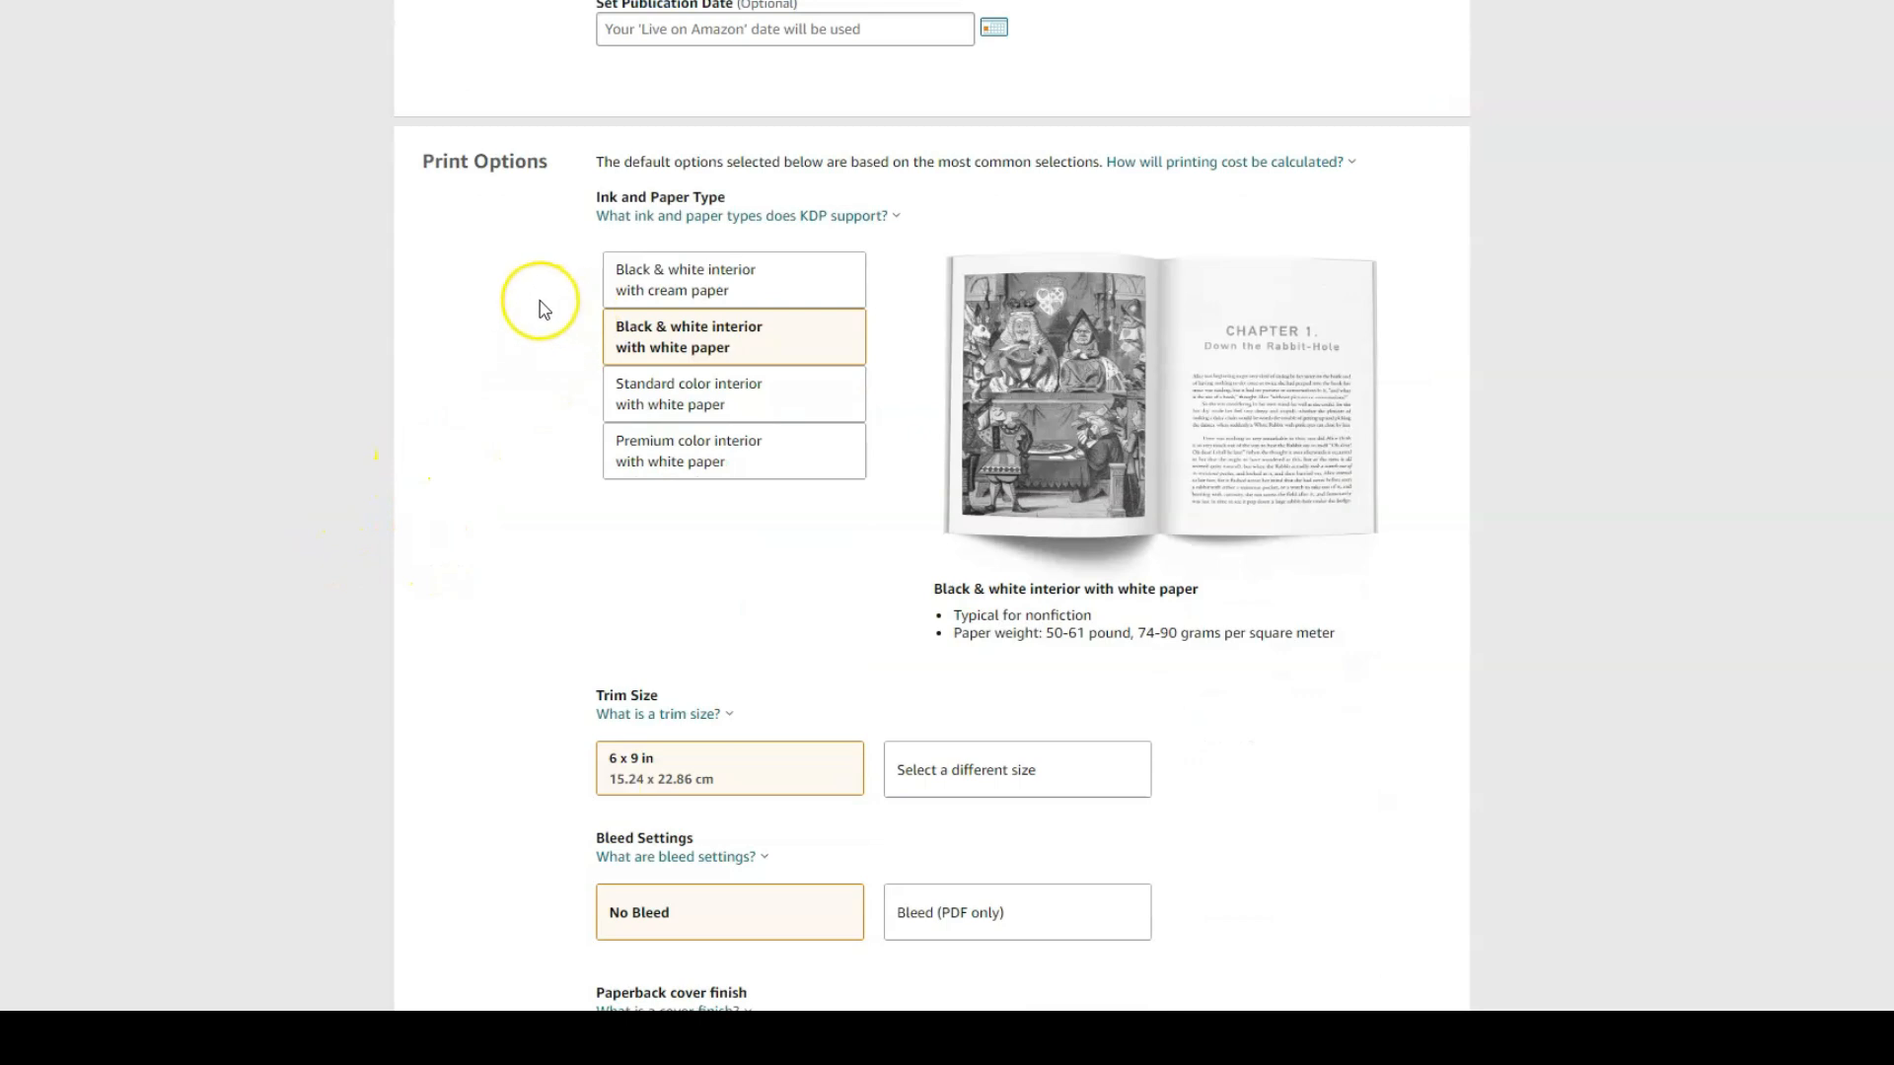
click(606, 217)
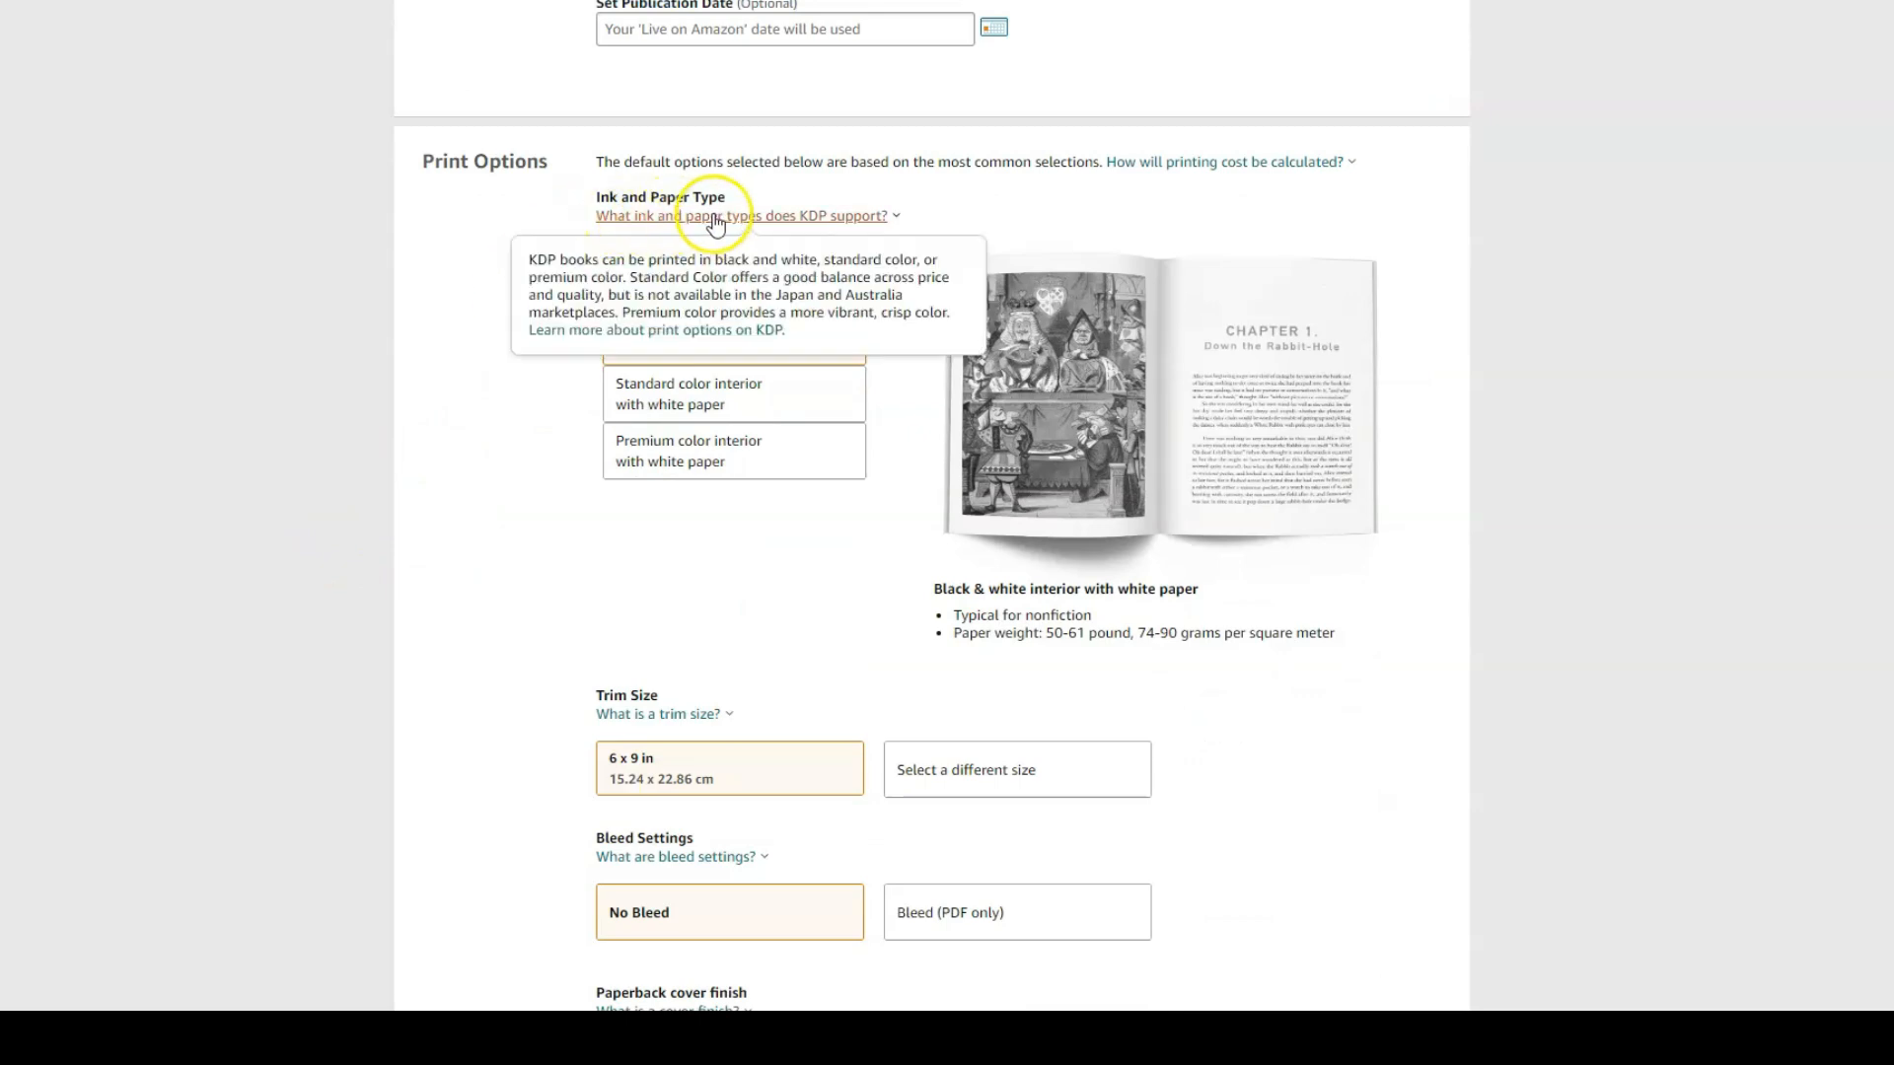
click(492, 417)
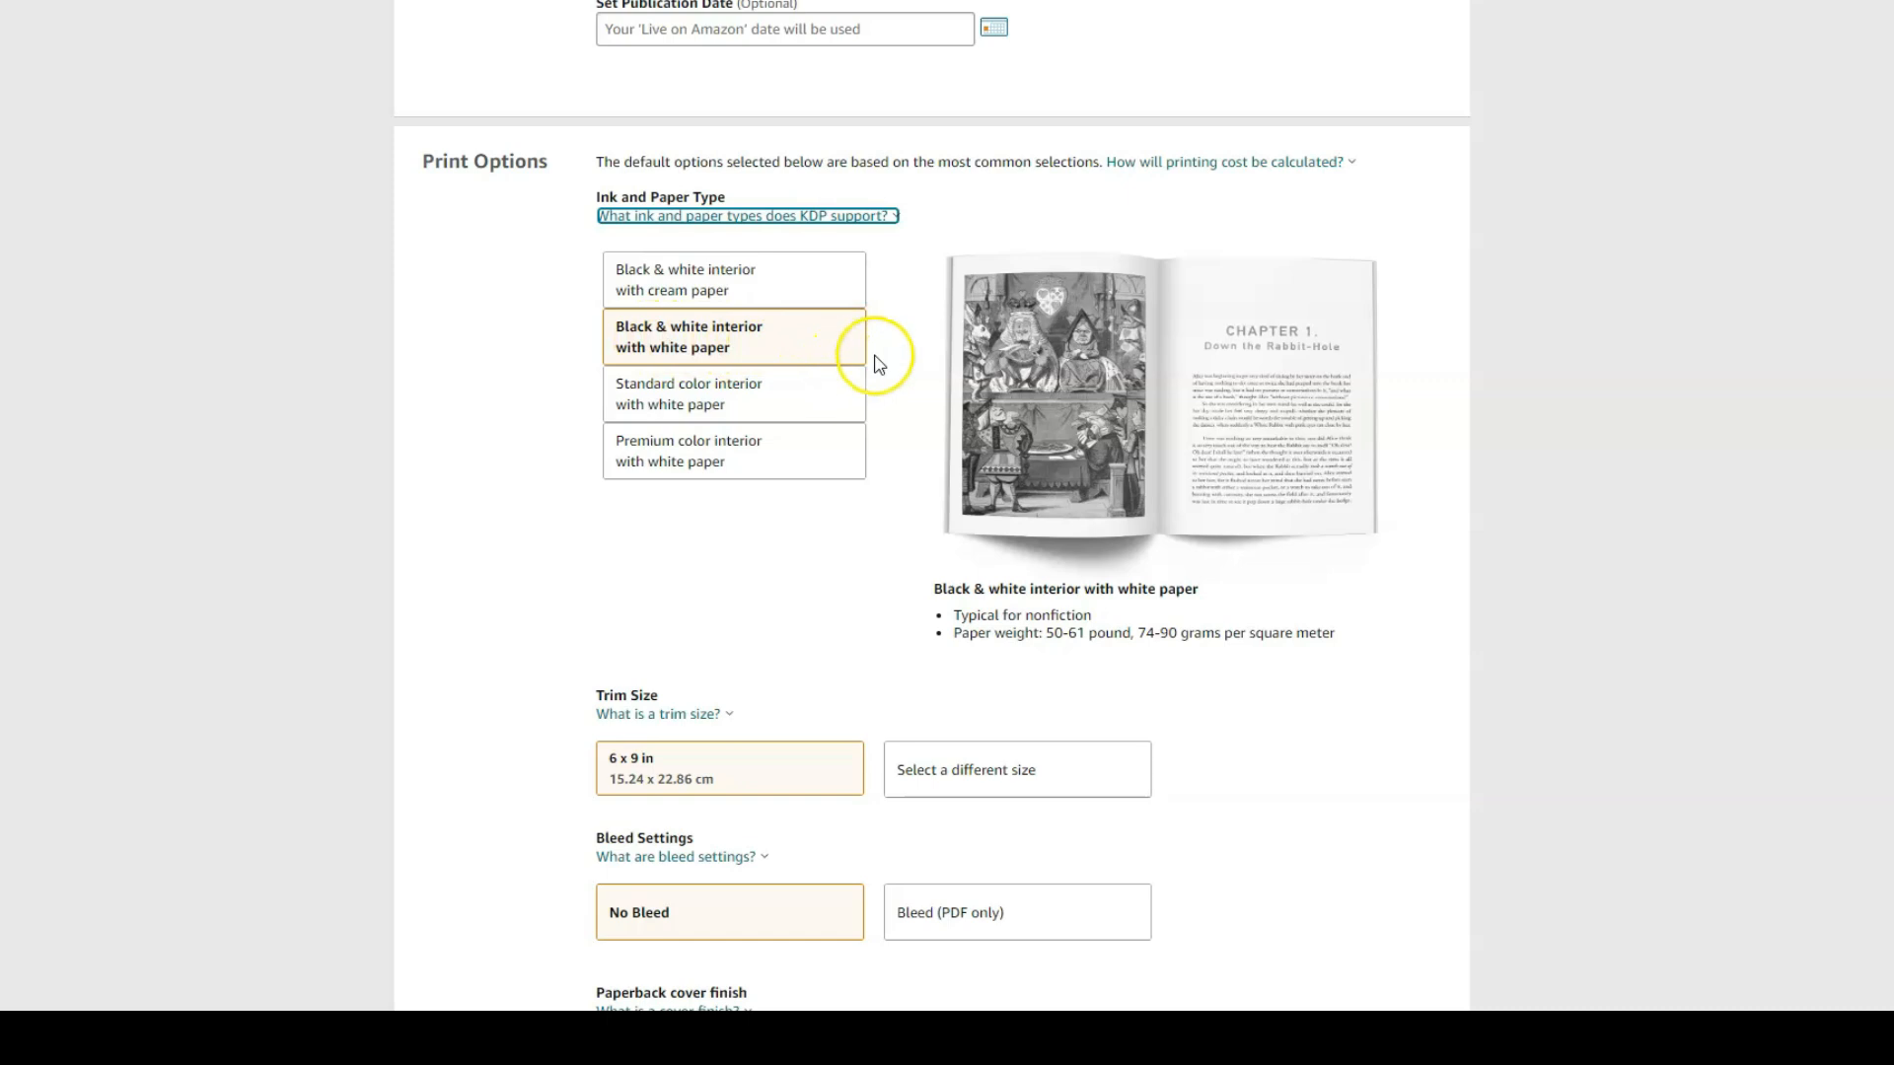
scroll(850, 643, down, 4)
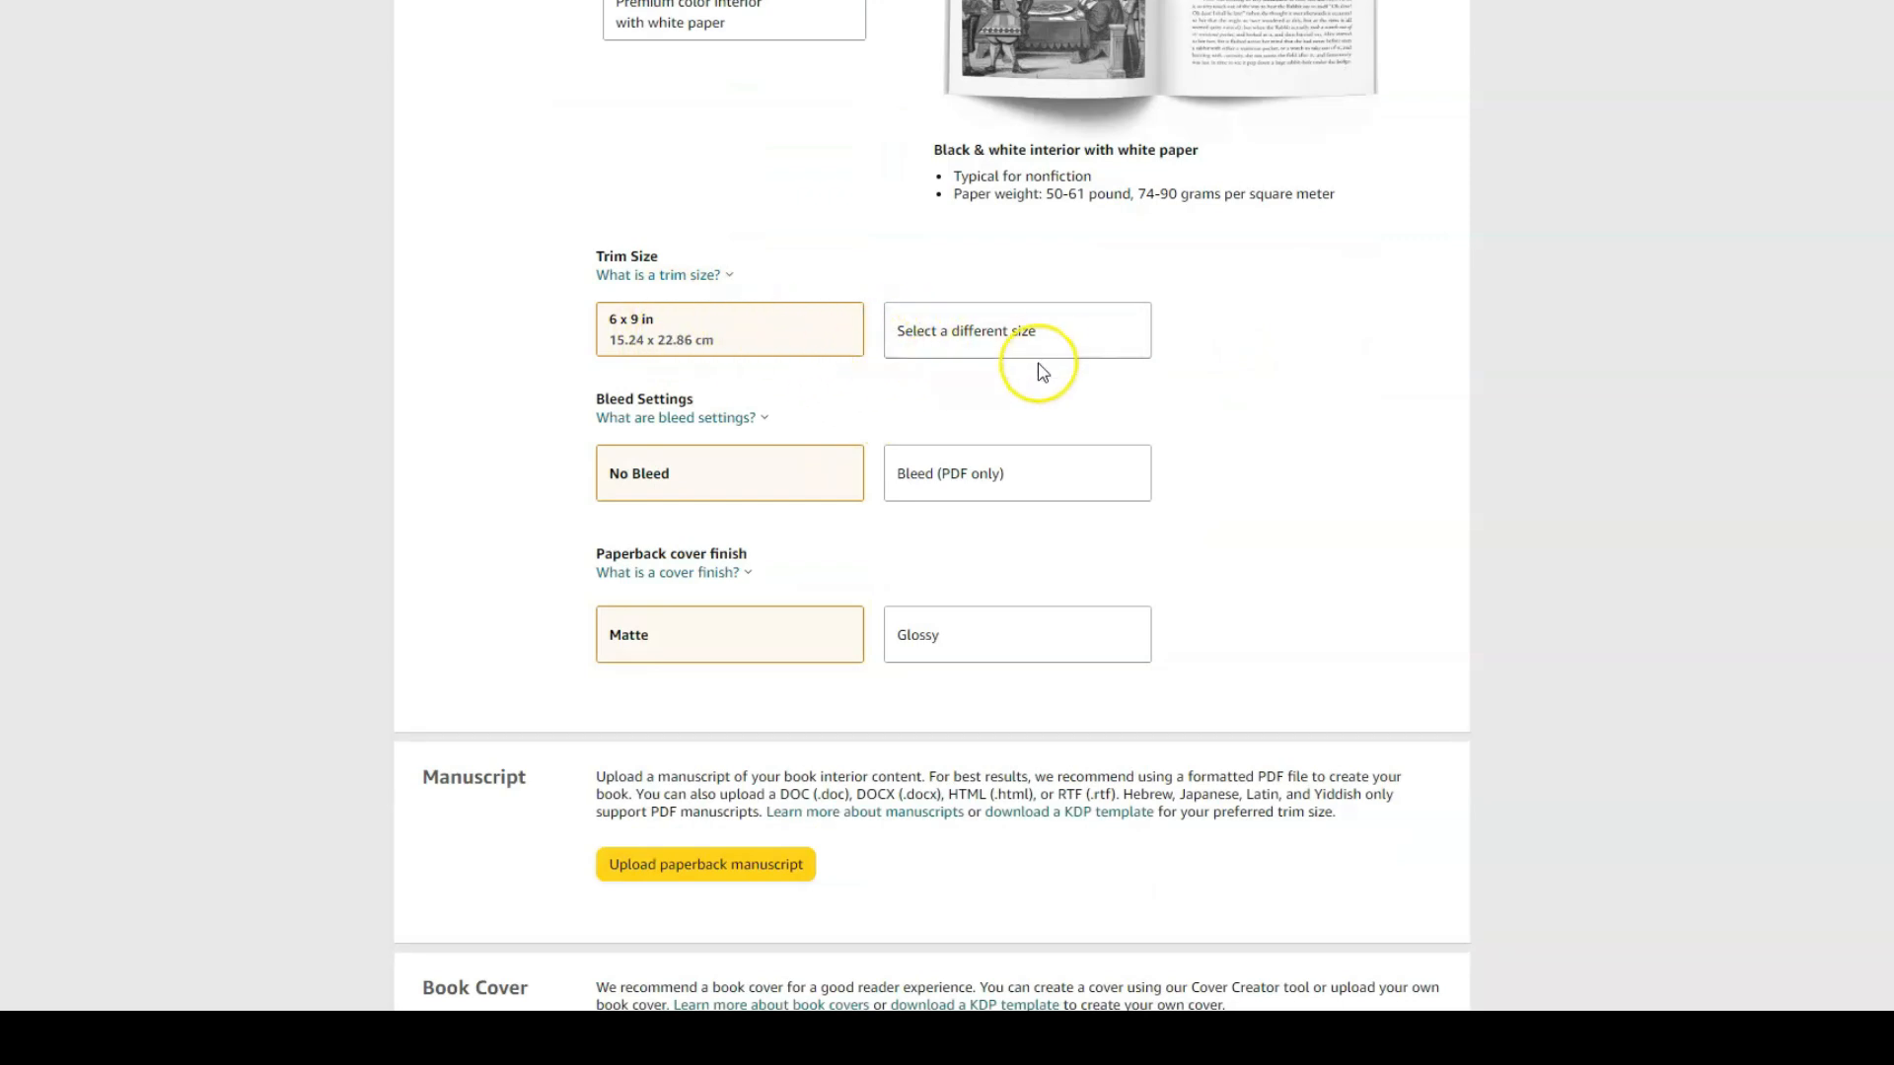
Step: Check the available trim sizes for the paperback, keeping 6 x 9 in, and review the bleed and cover finish settings
click(1079, 337)
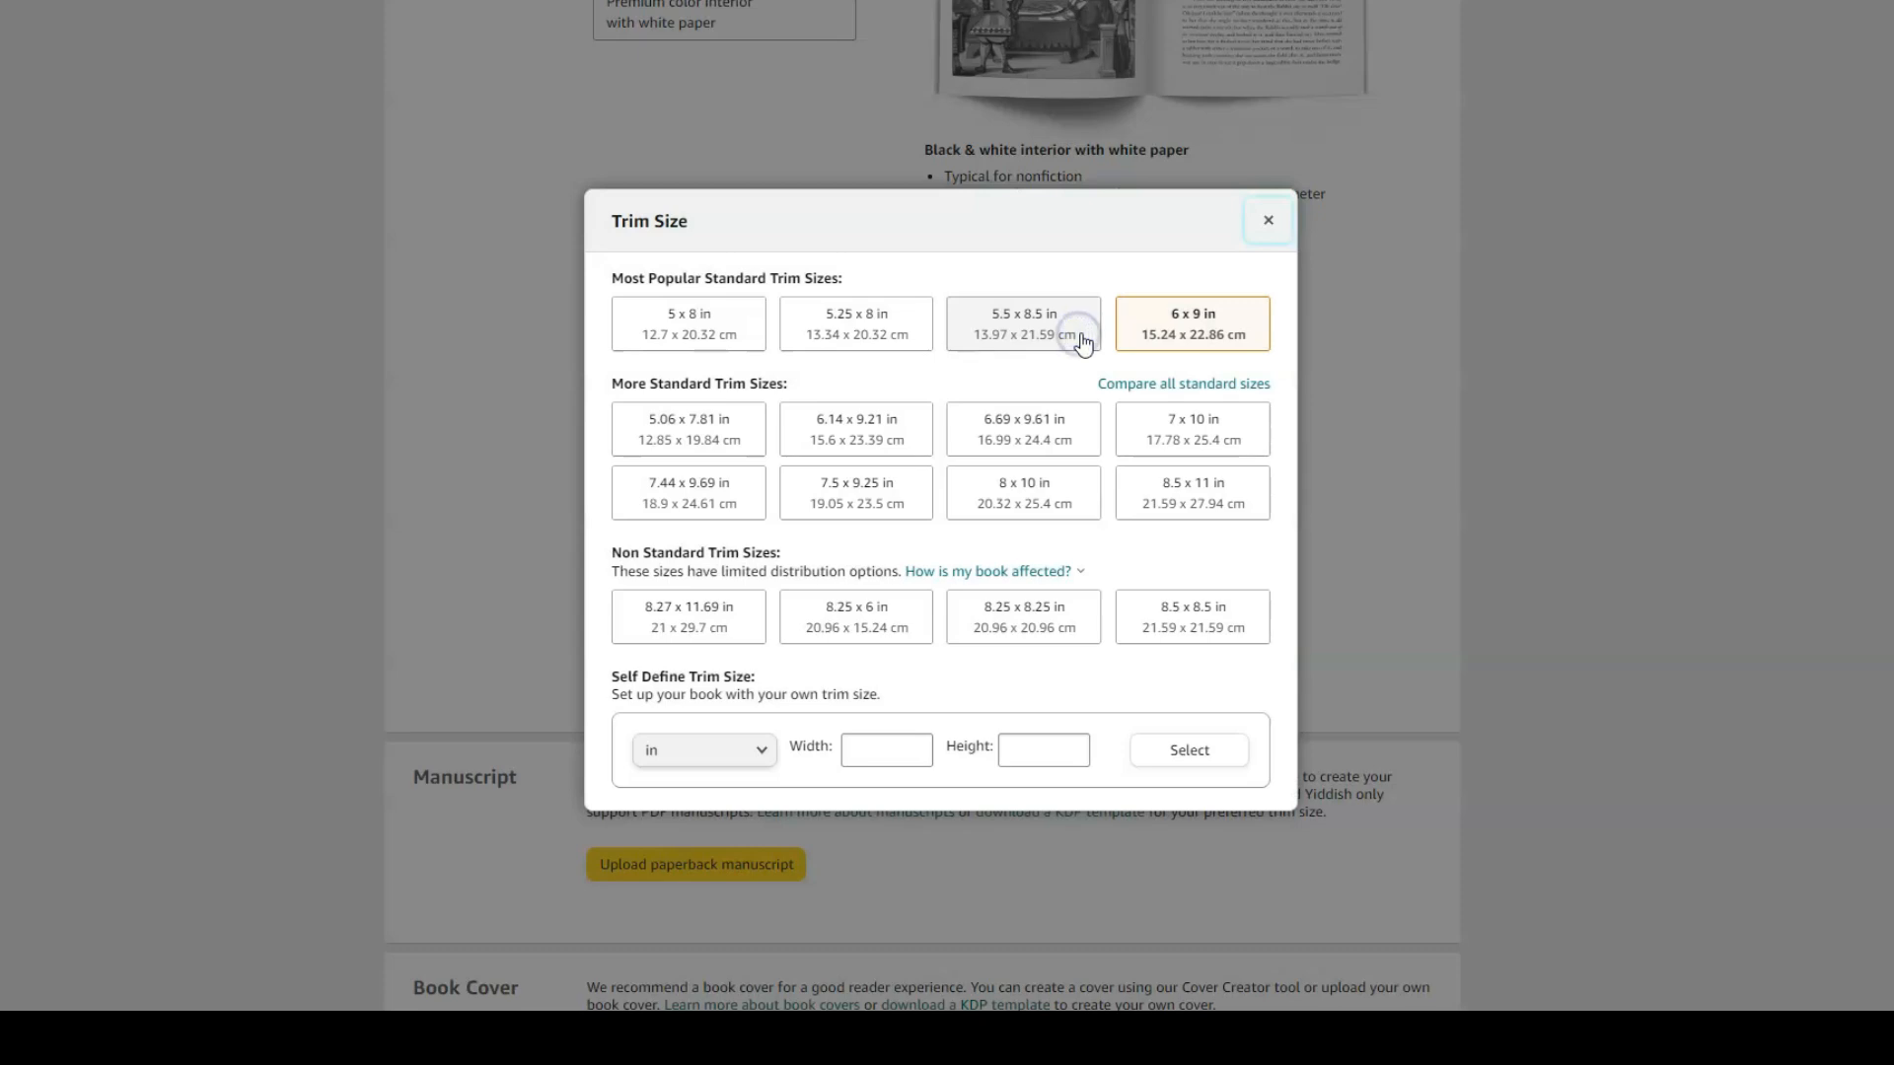
click(1268, 221)
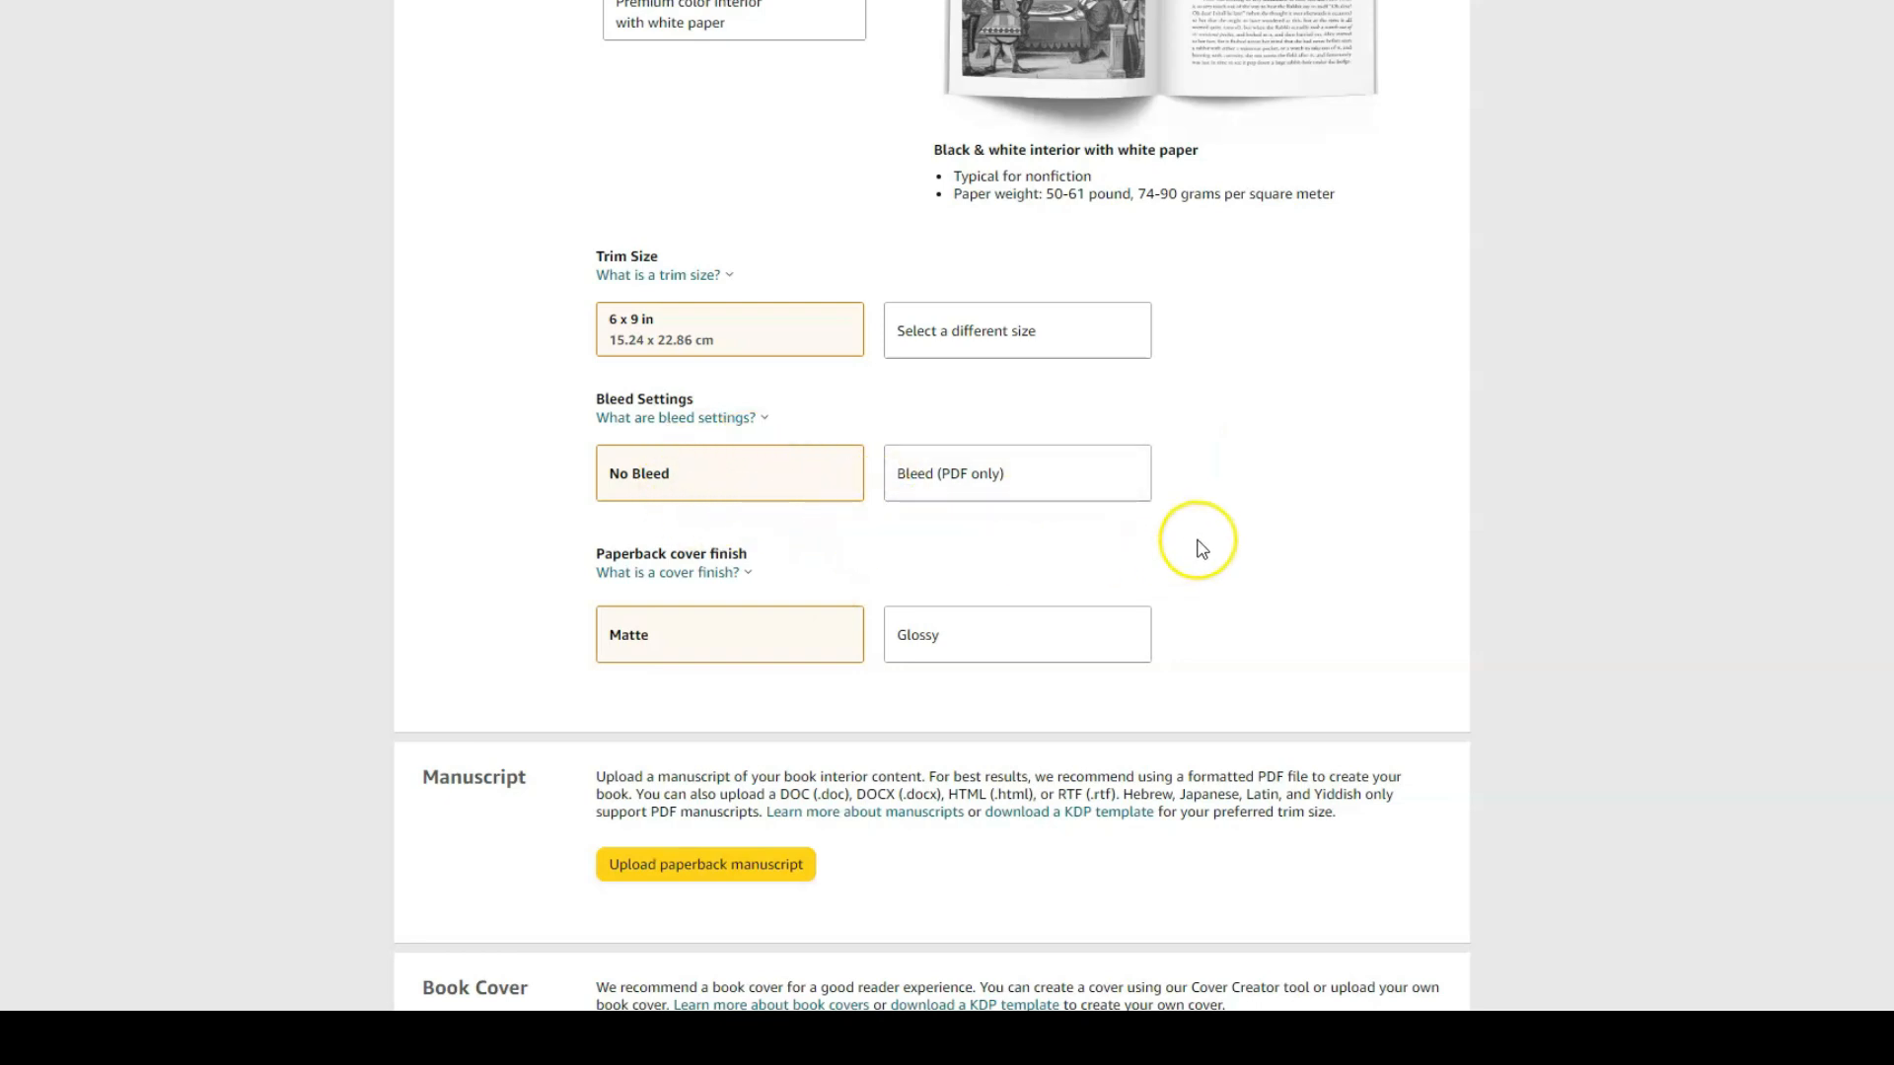
scroll(1219, 536, up, 2)
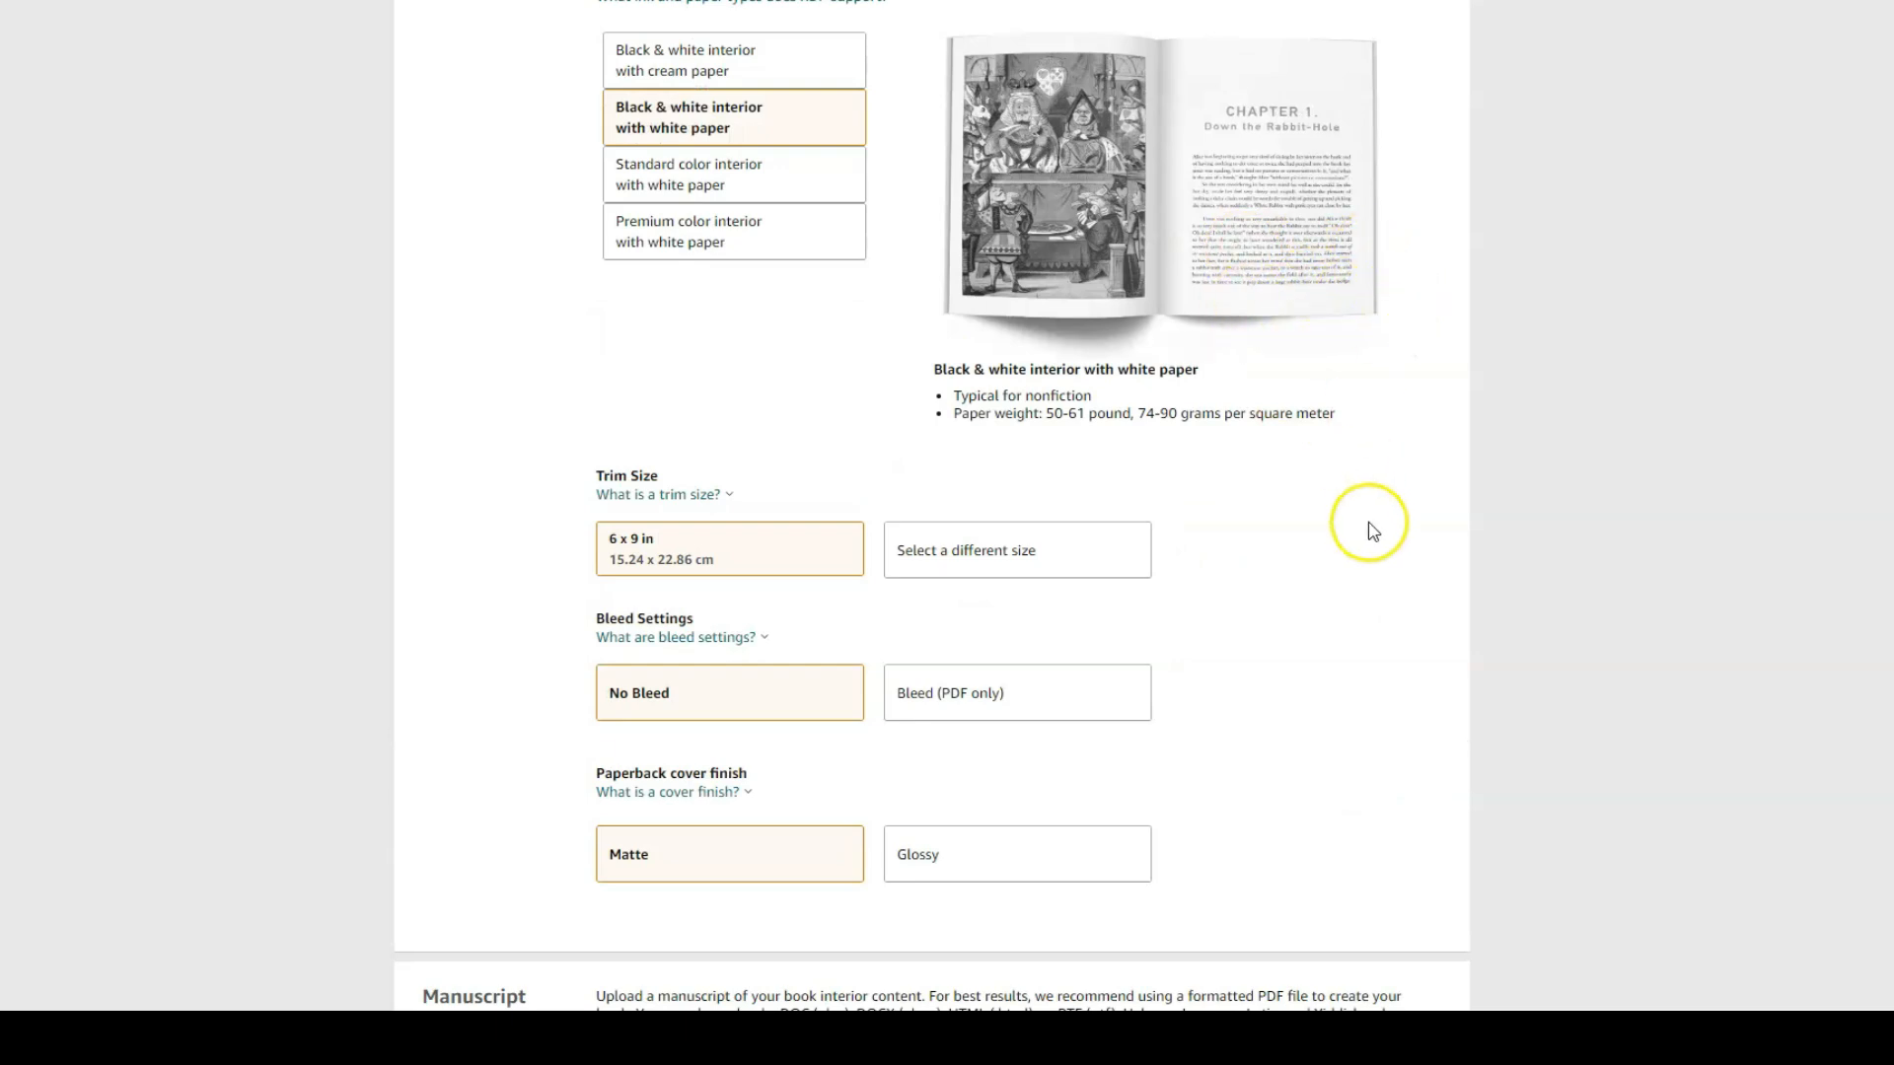
scroll(1369, 521, down, 2)
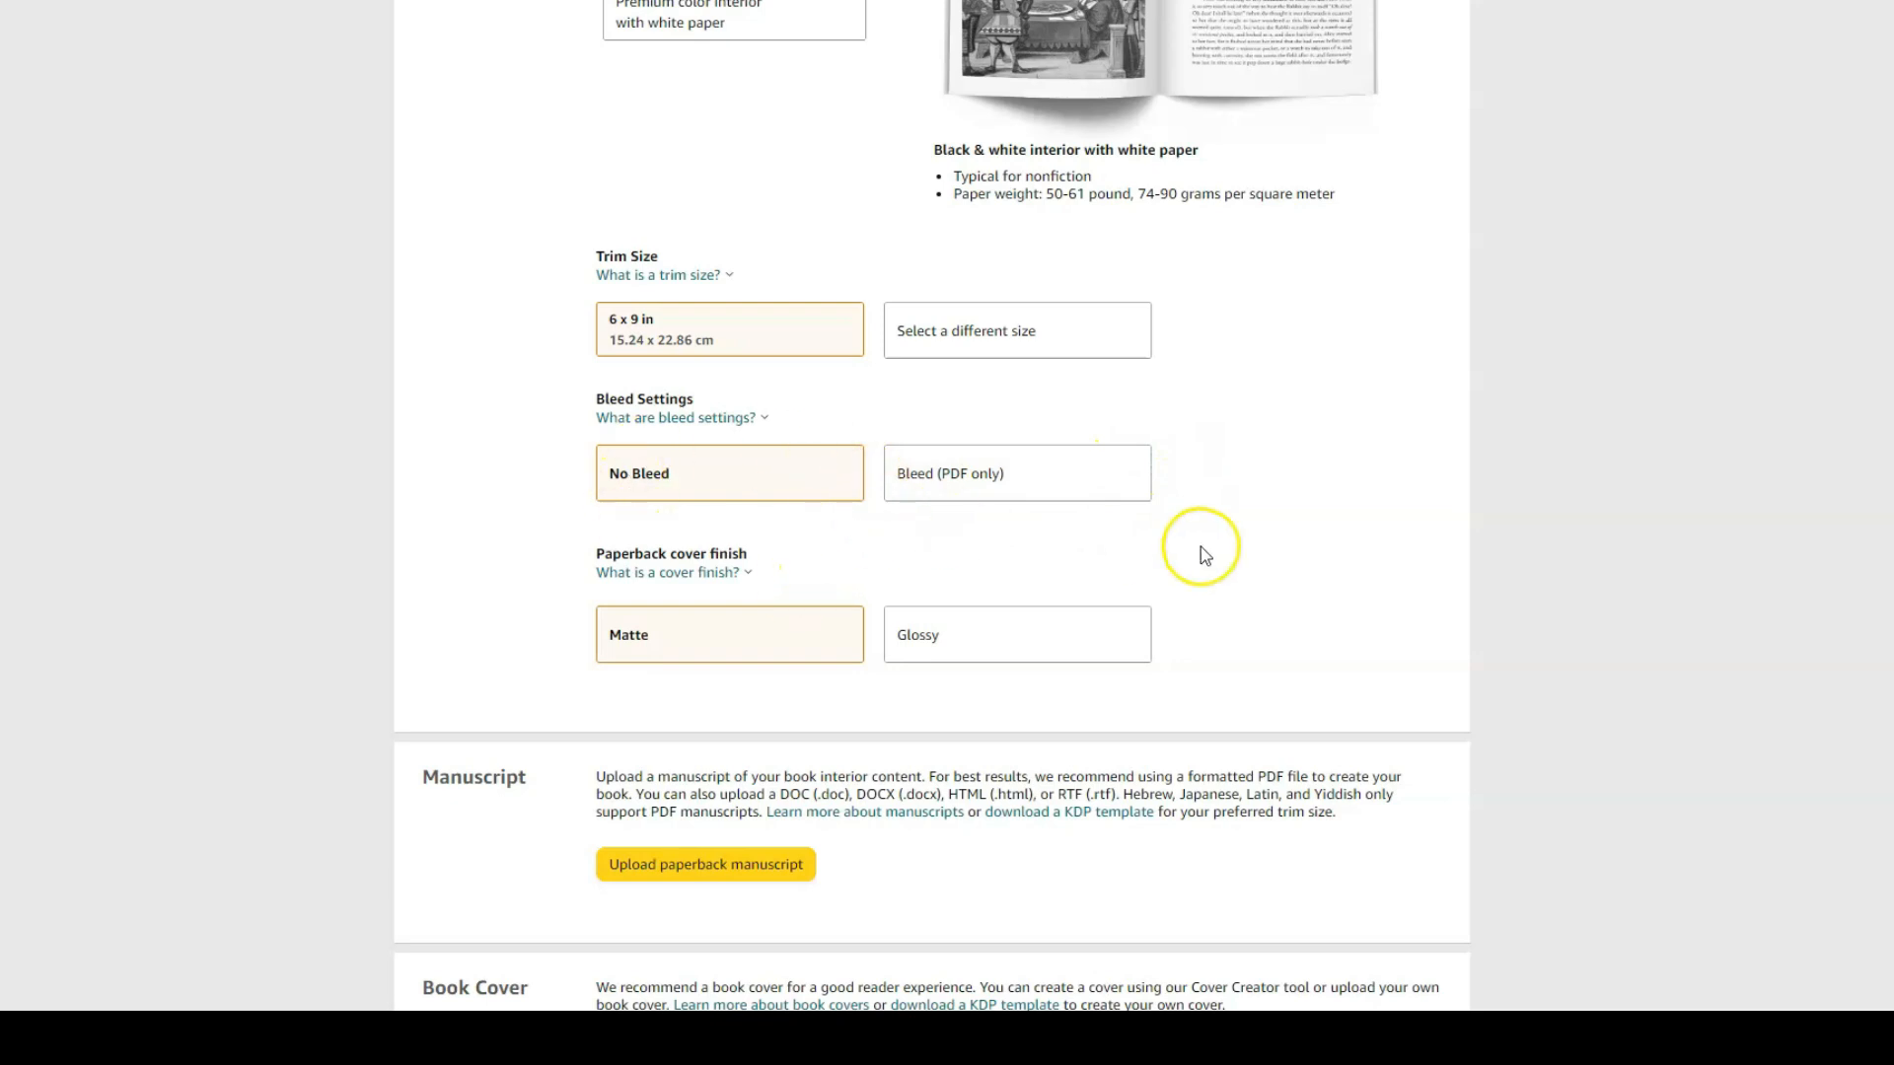
scroll(1200, 546, down, 2)
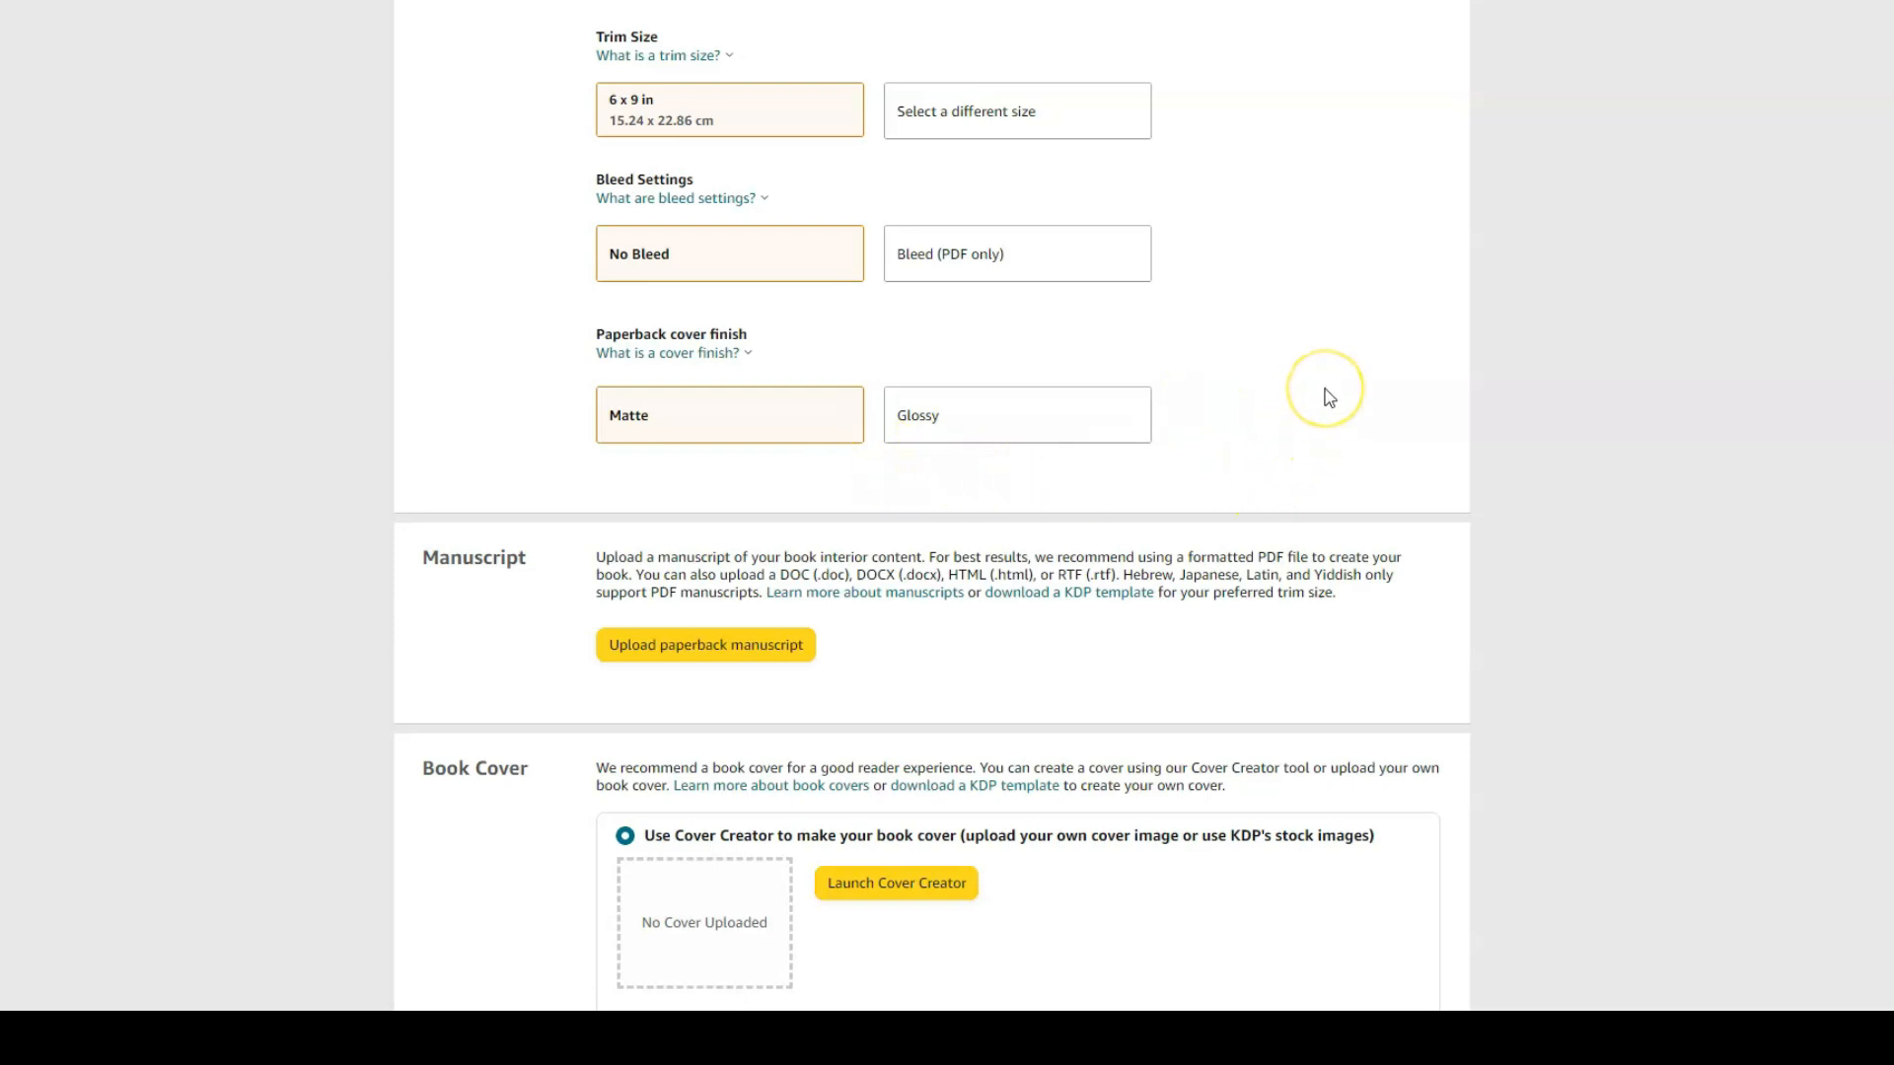
Step: Upload the file "Lined Notebook interior.pdf" as the paperback manuscript
scroll(1329, 397, down, 4)
scroll(1549, 511, up, 1)
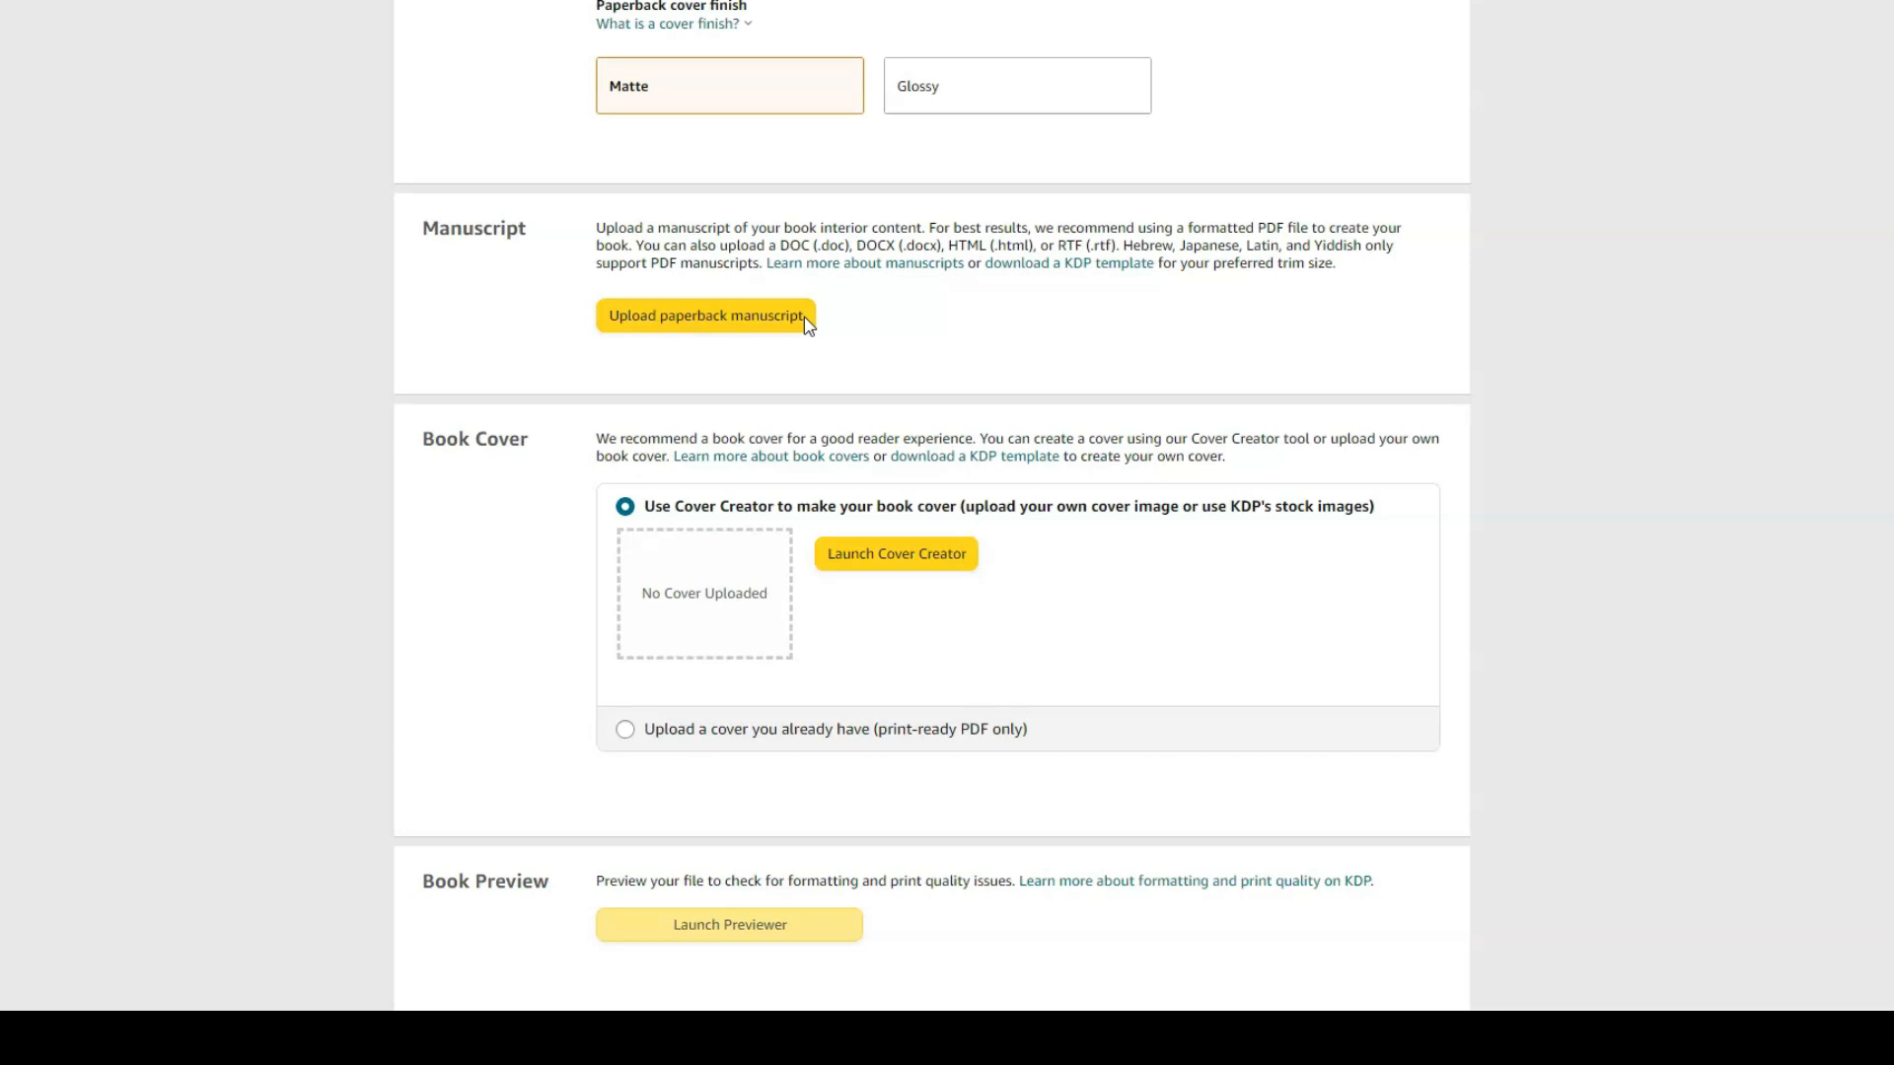
click(712, 322)
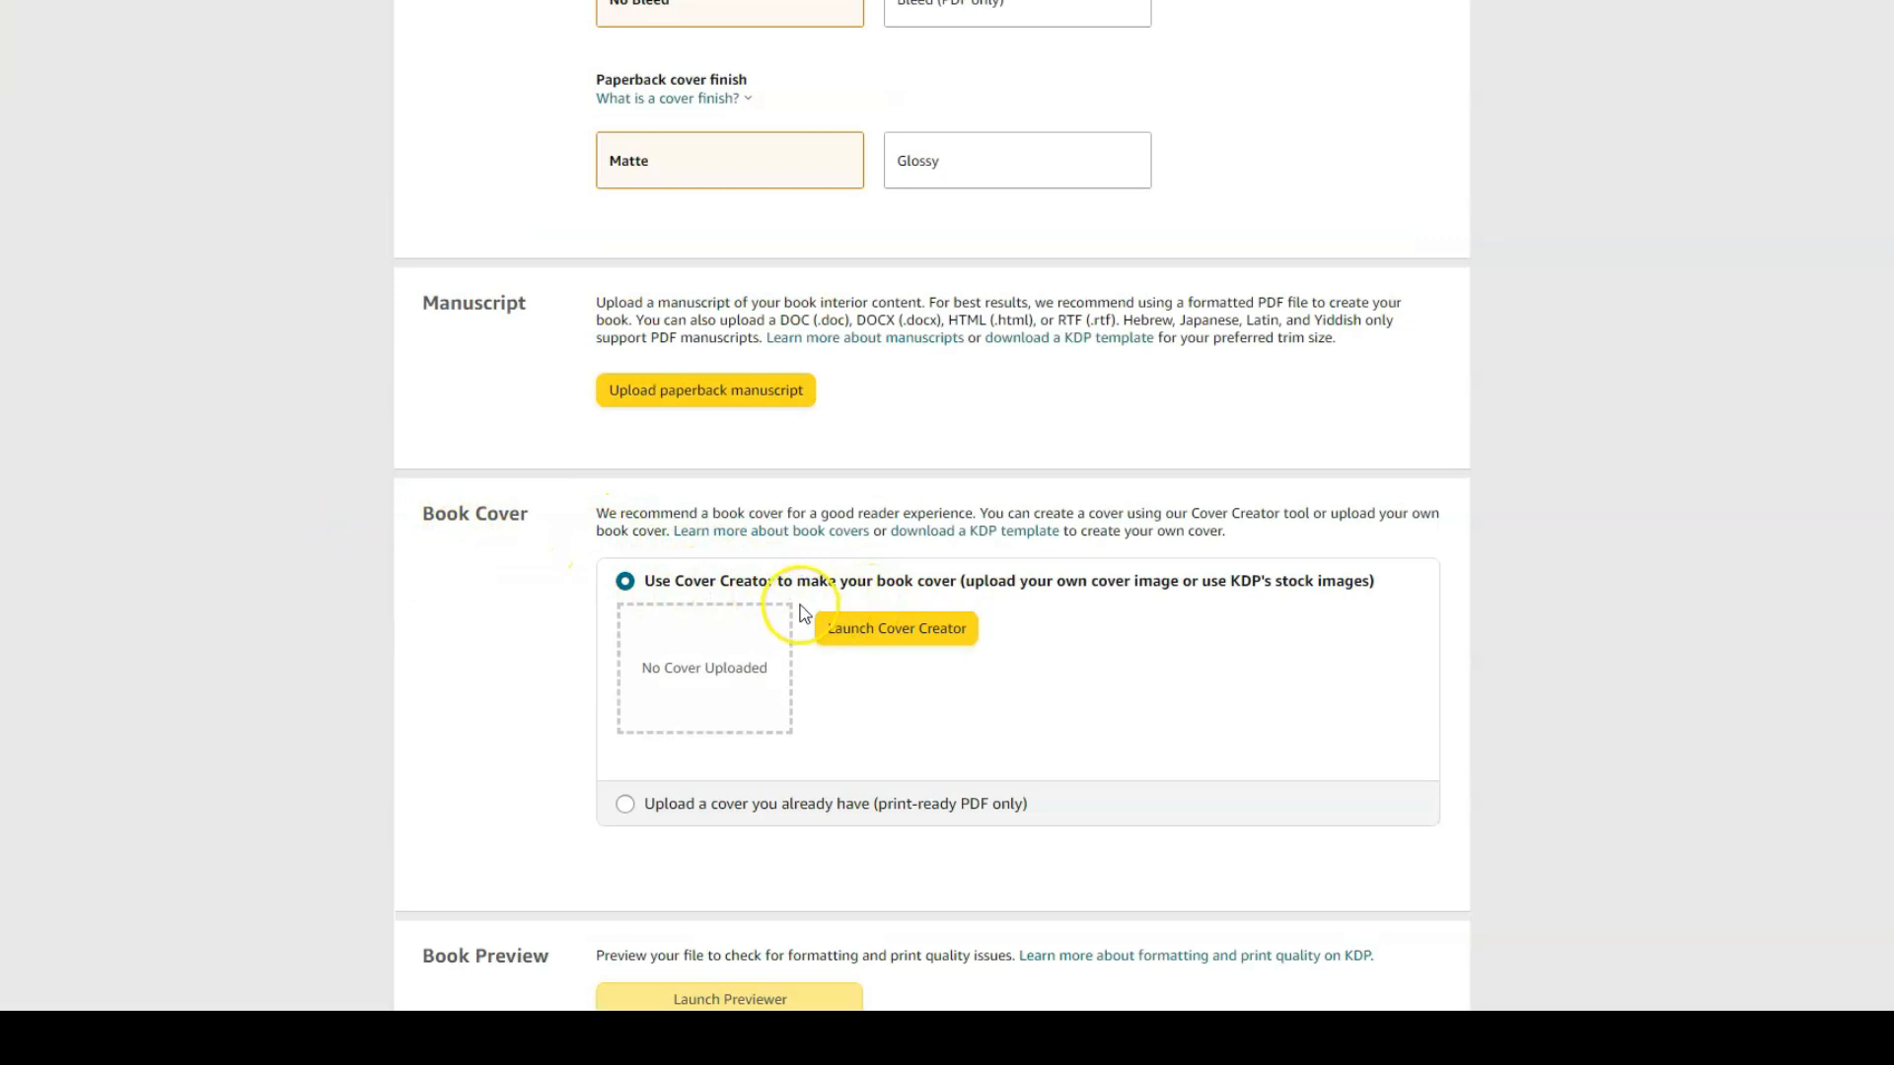
scroll(1014, 740, down, 1)
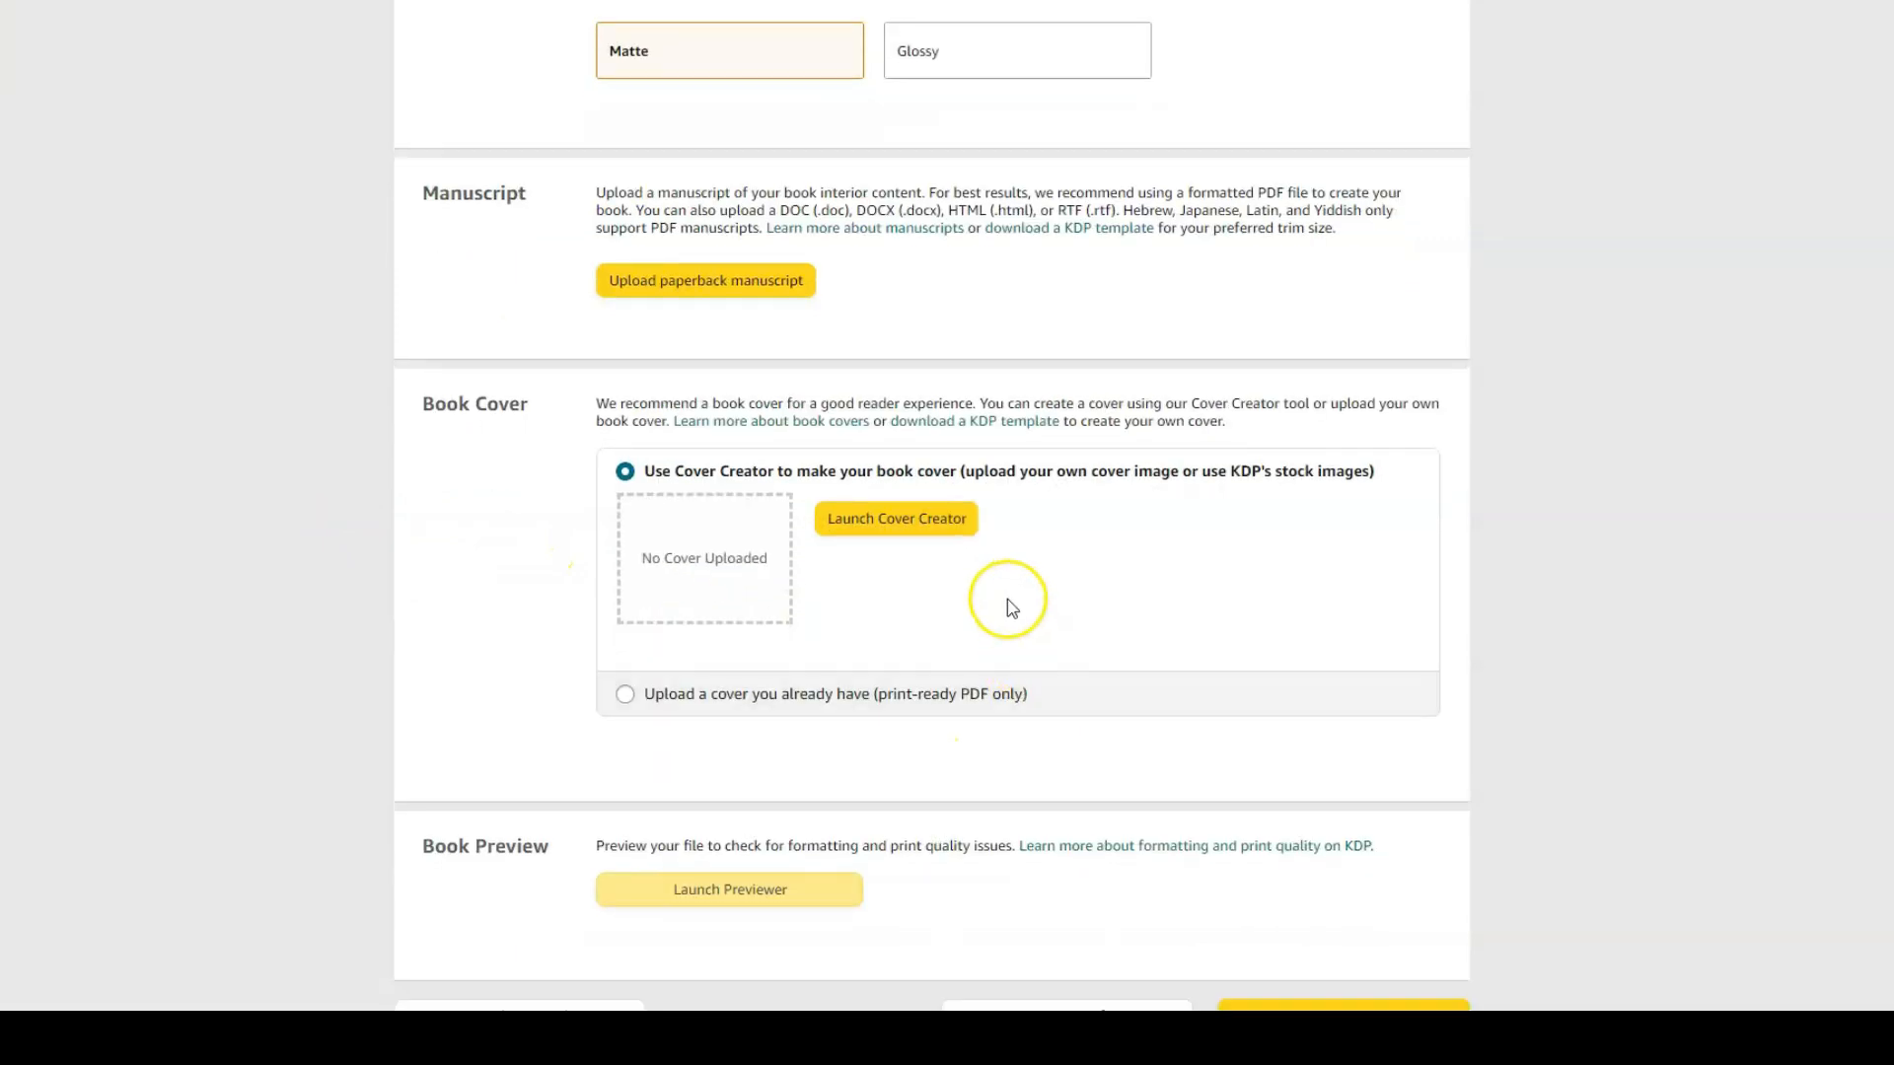
scroll(1075, 513, up, 2)
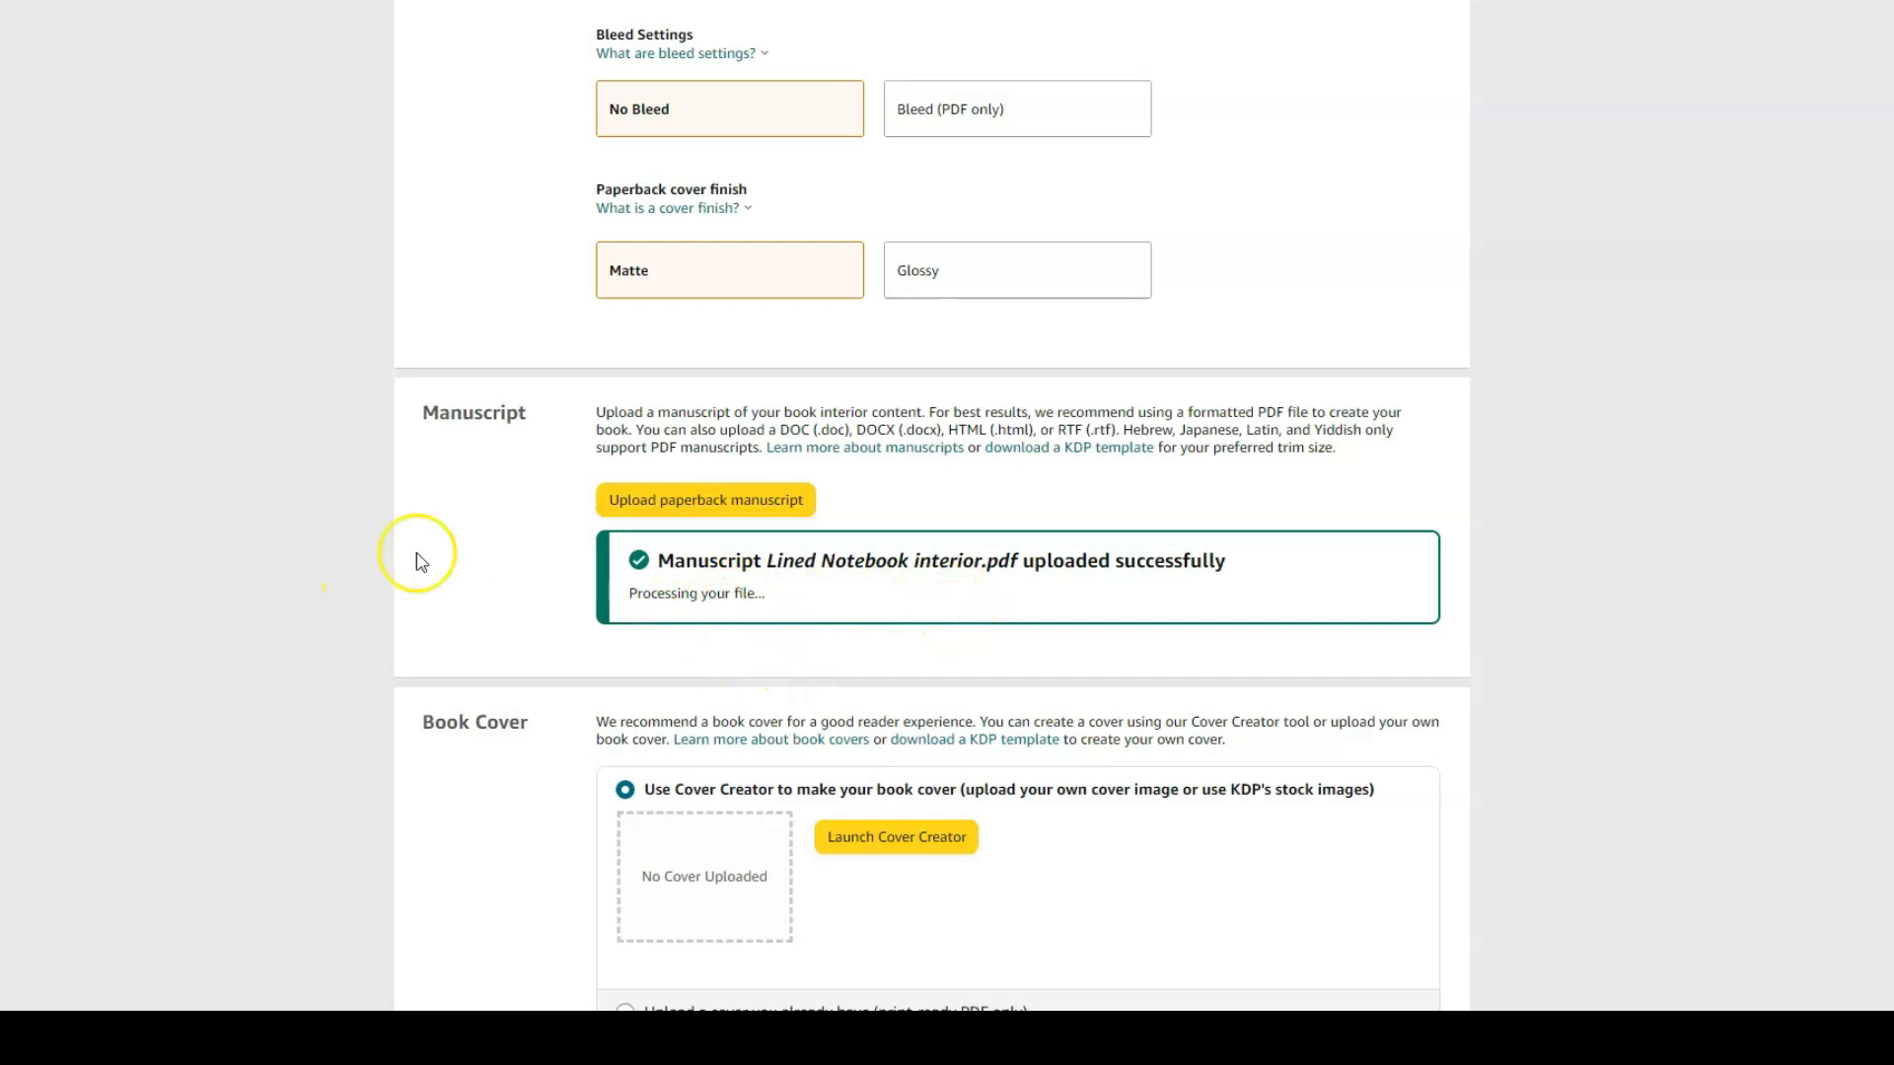
Step: Choose to supply an existing print-ready PDF cover and upload the cover file, leaving the barcode option unchecked
scroll(604, 530, down, 1)
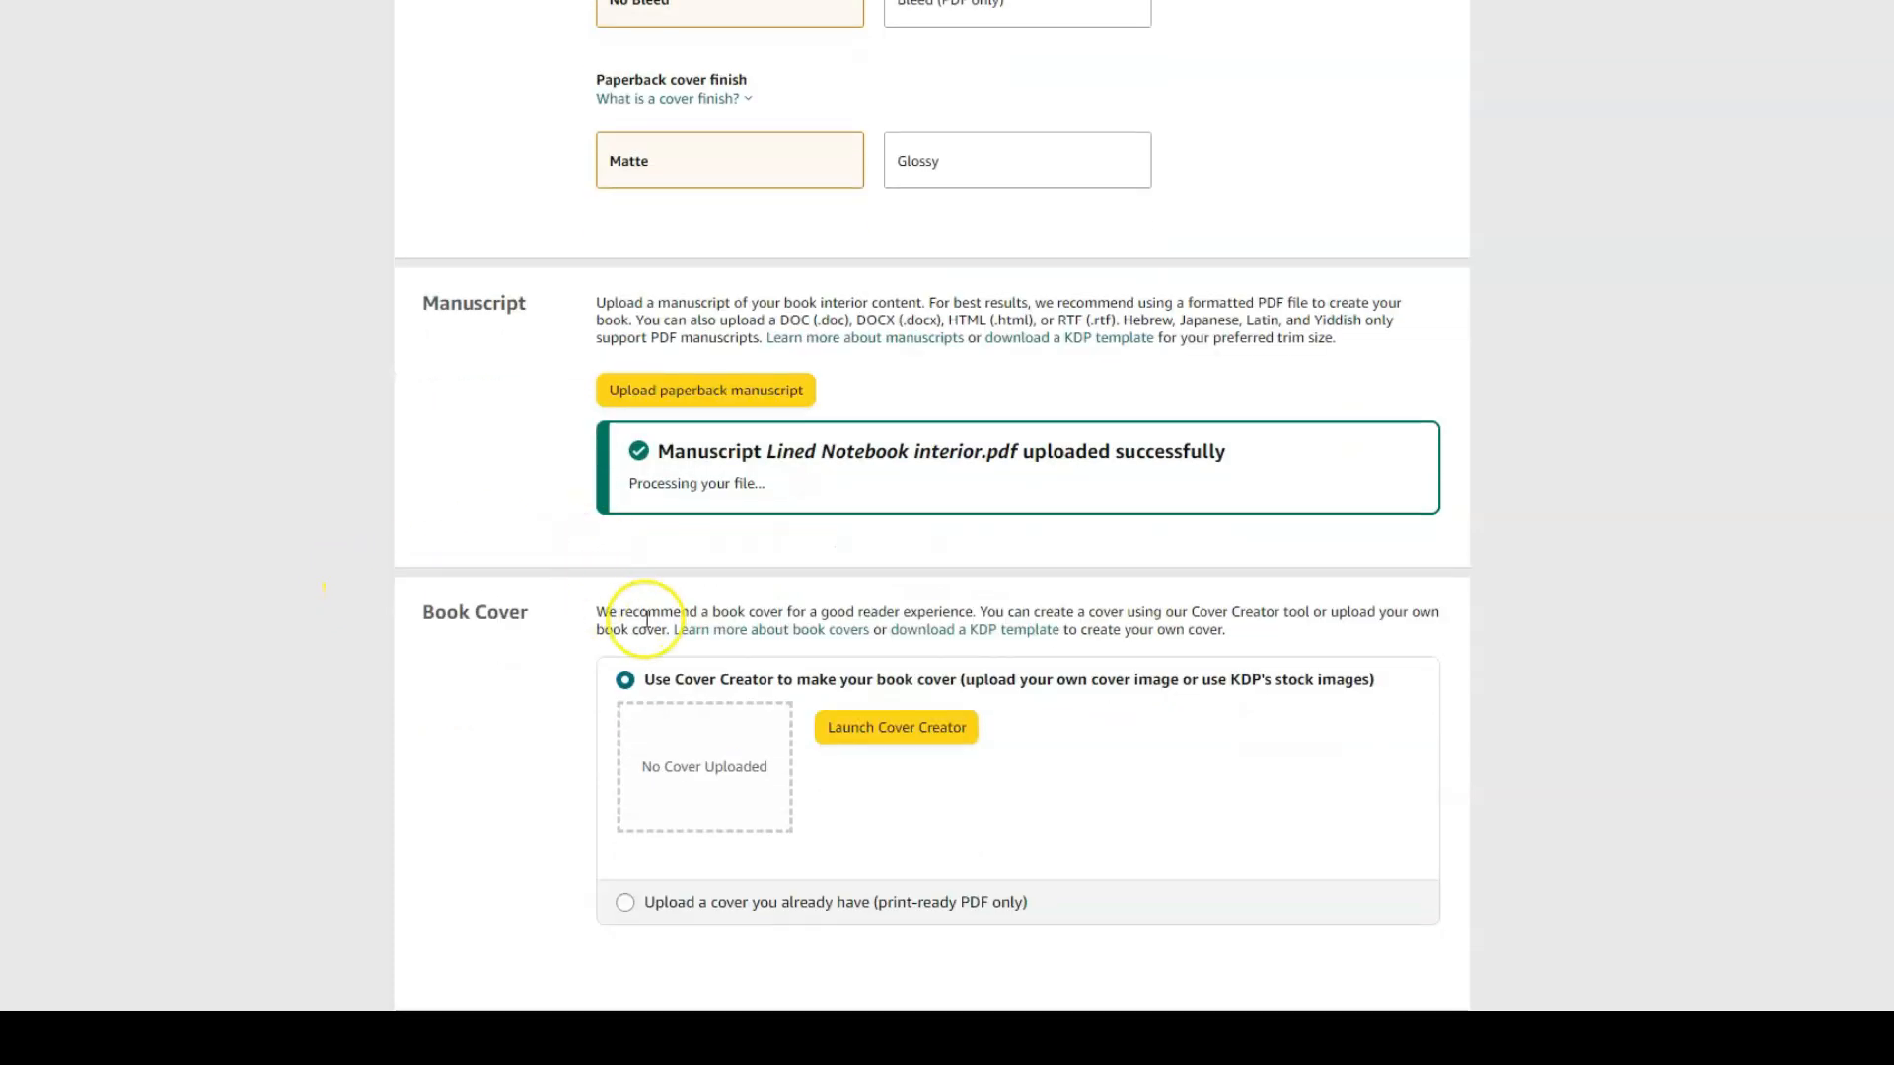
scroll(974, 835, down, 1)
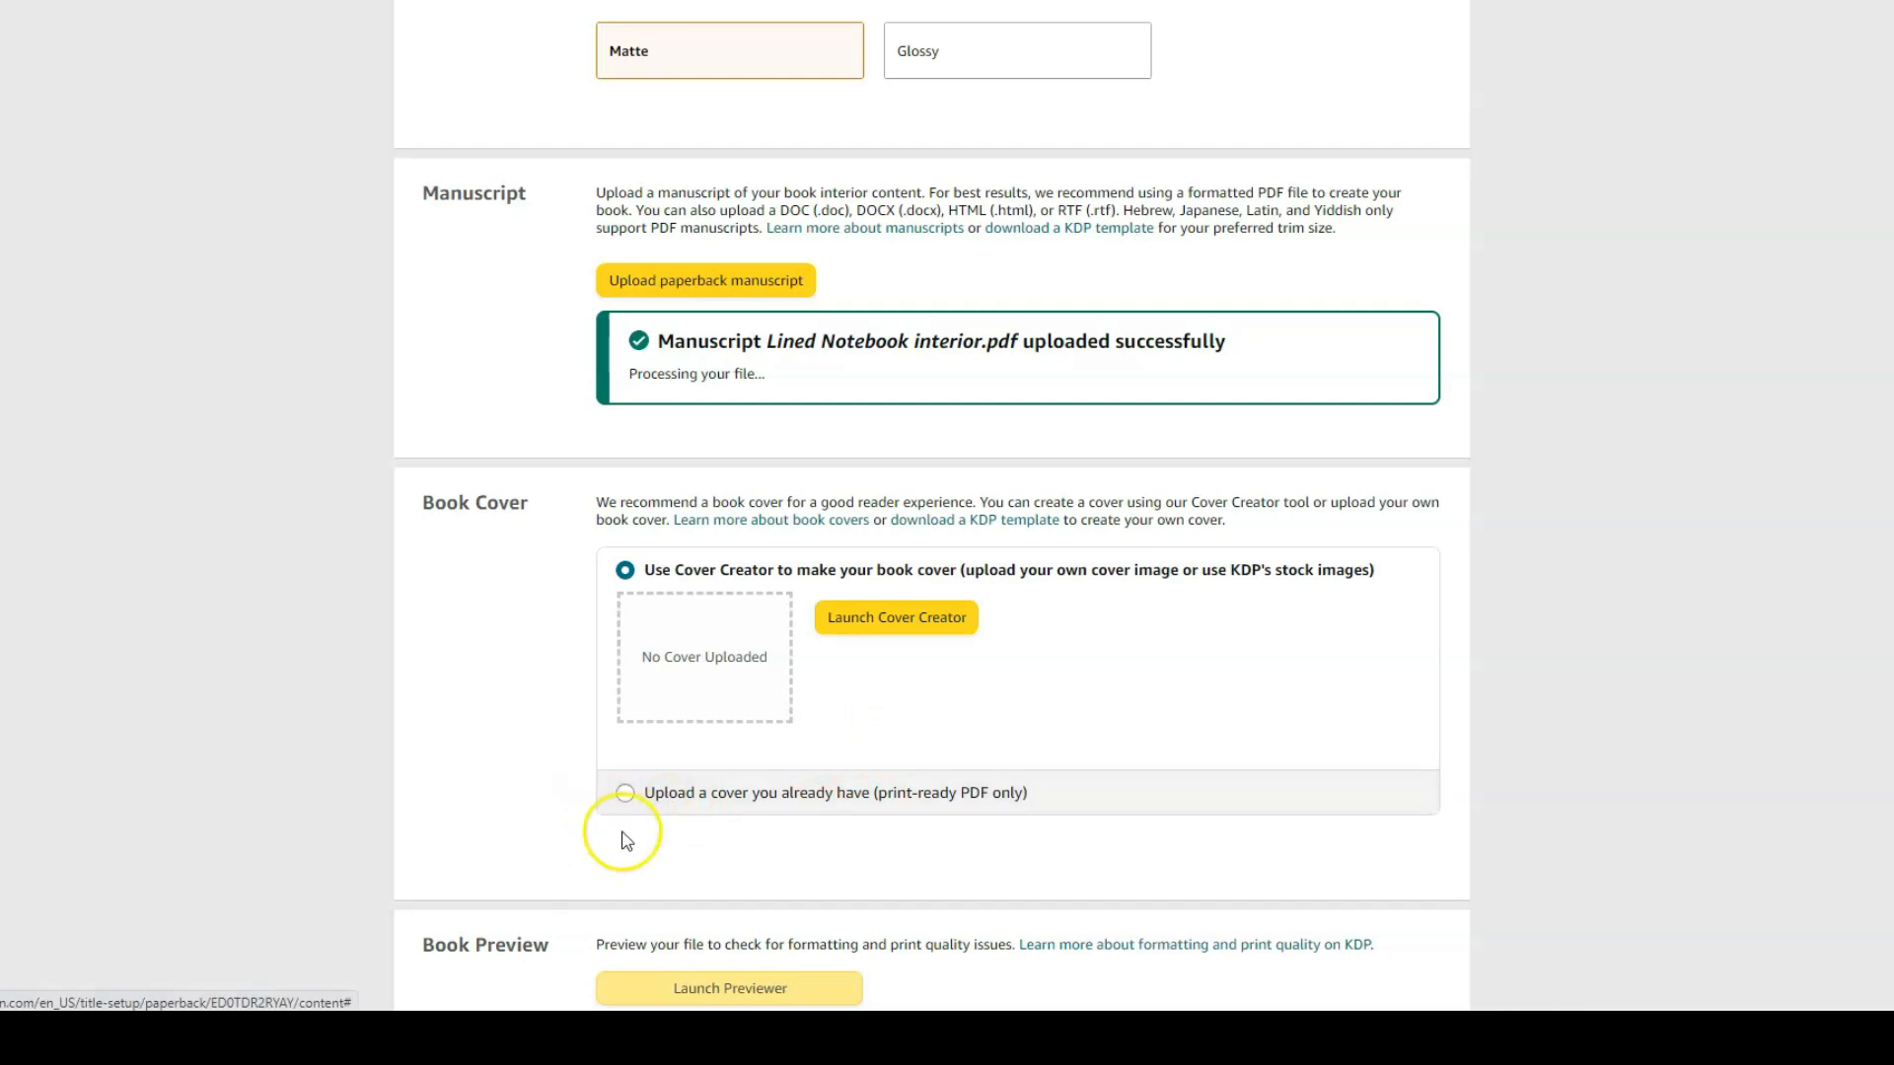
click(625, 792)
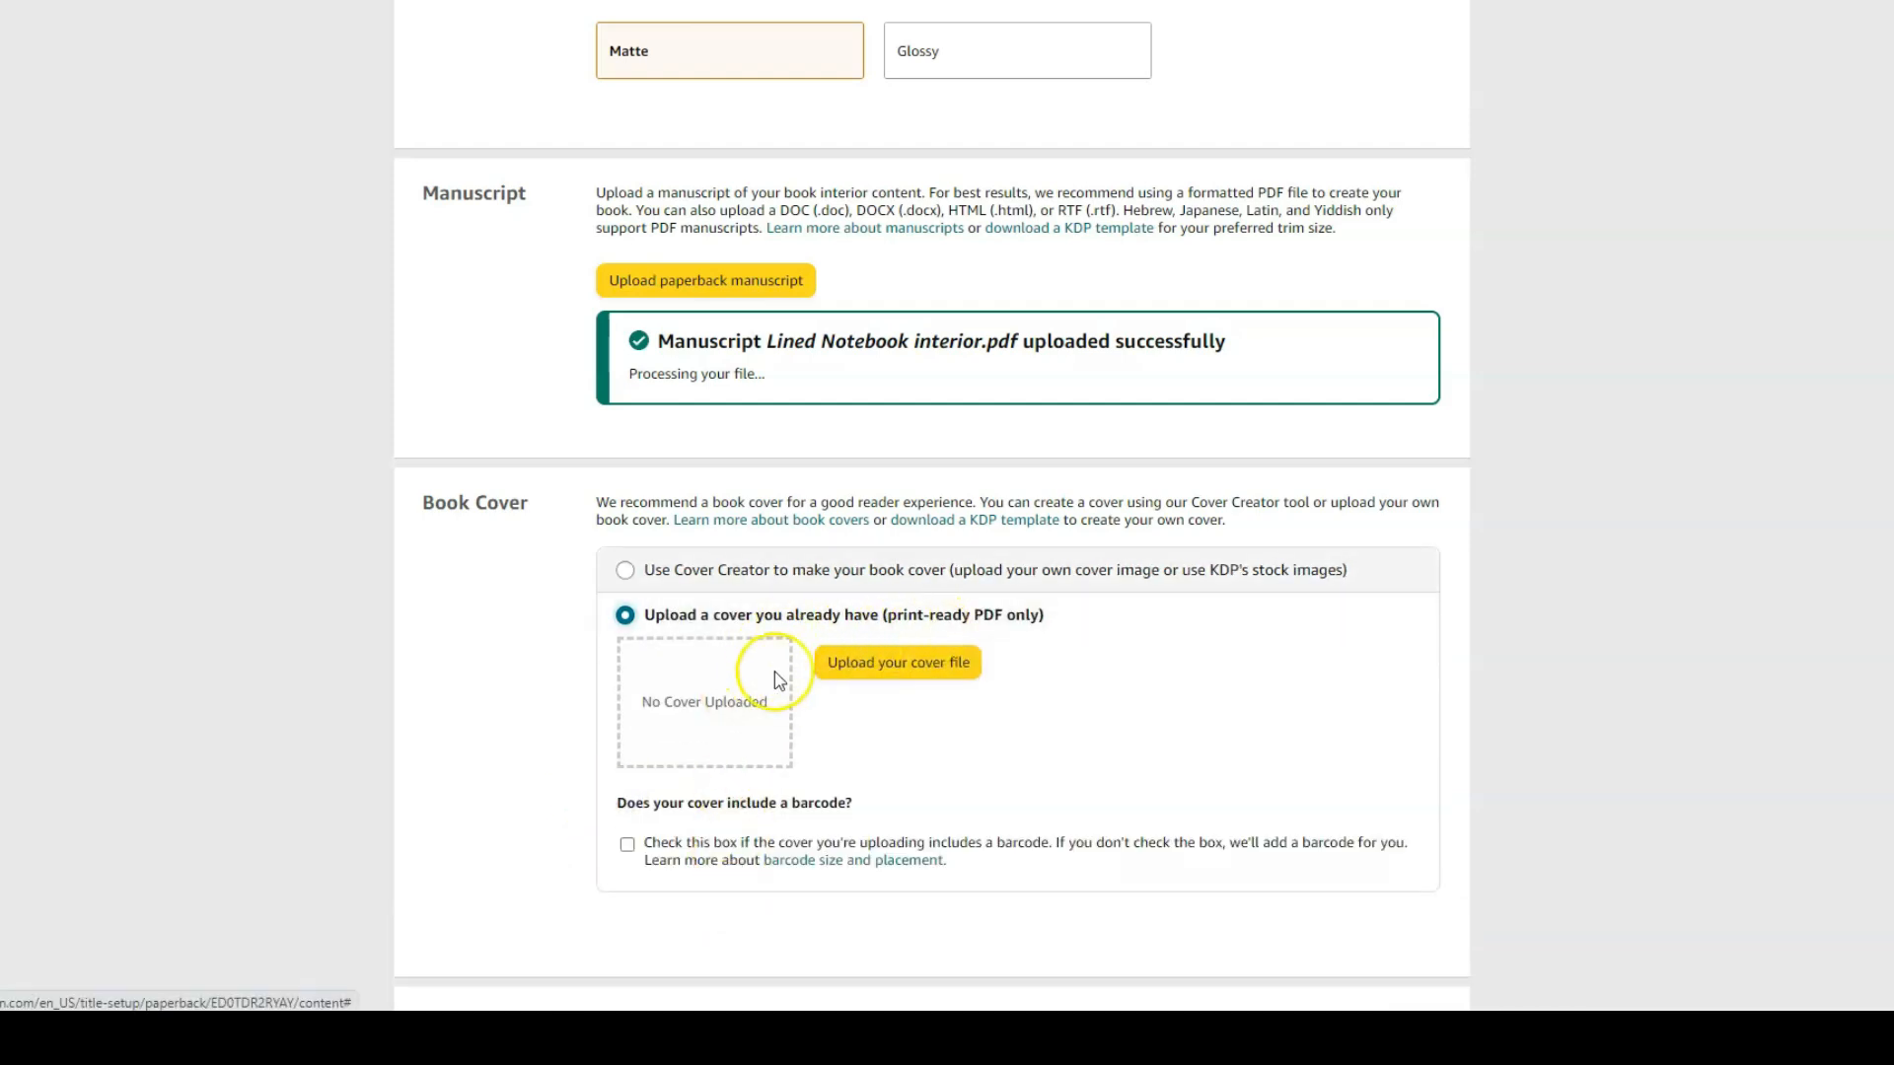
click(906, 673)
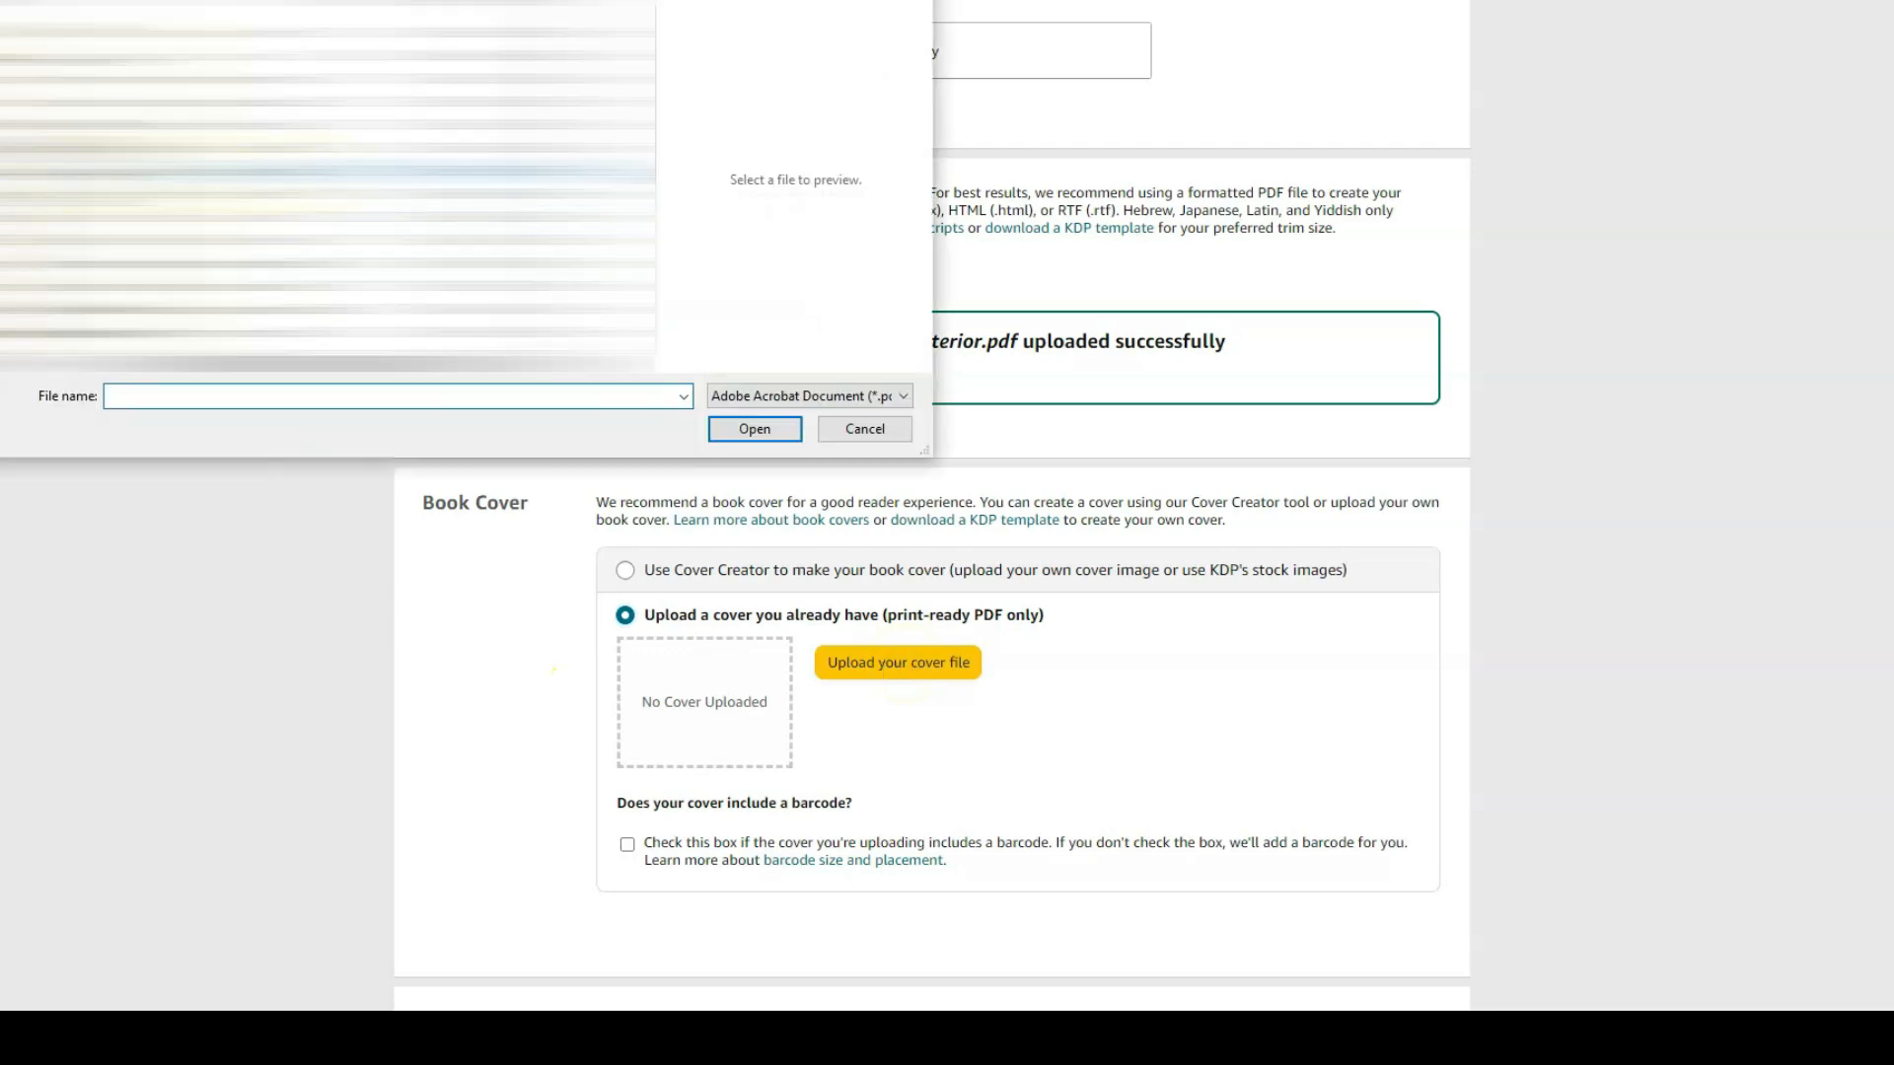
double_click(472, 321)
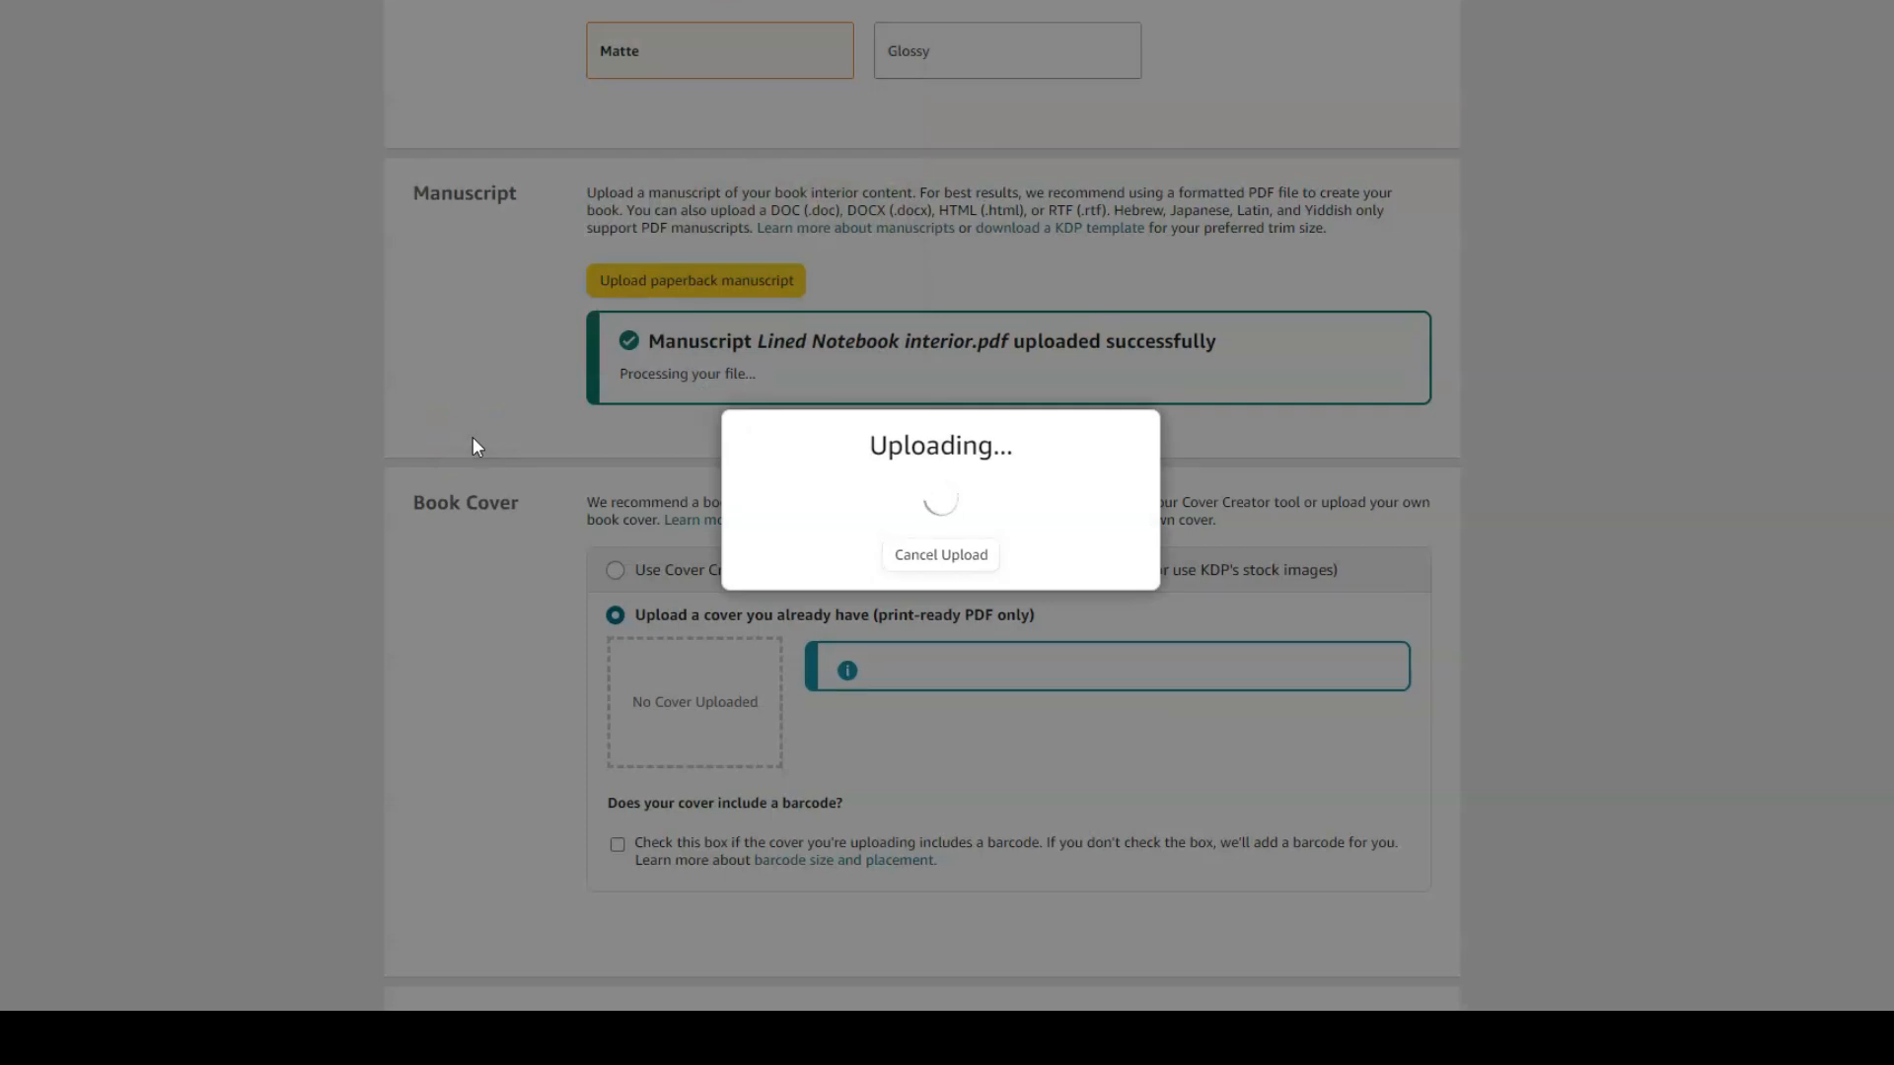
scroll(305, 646, down, 3)
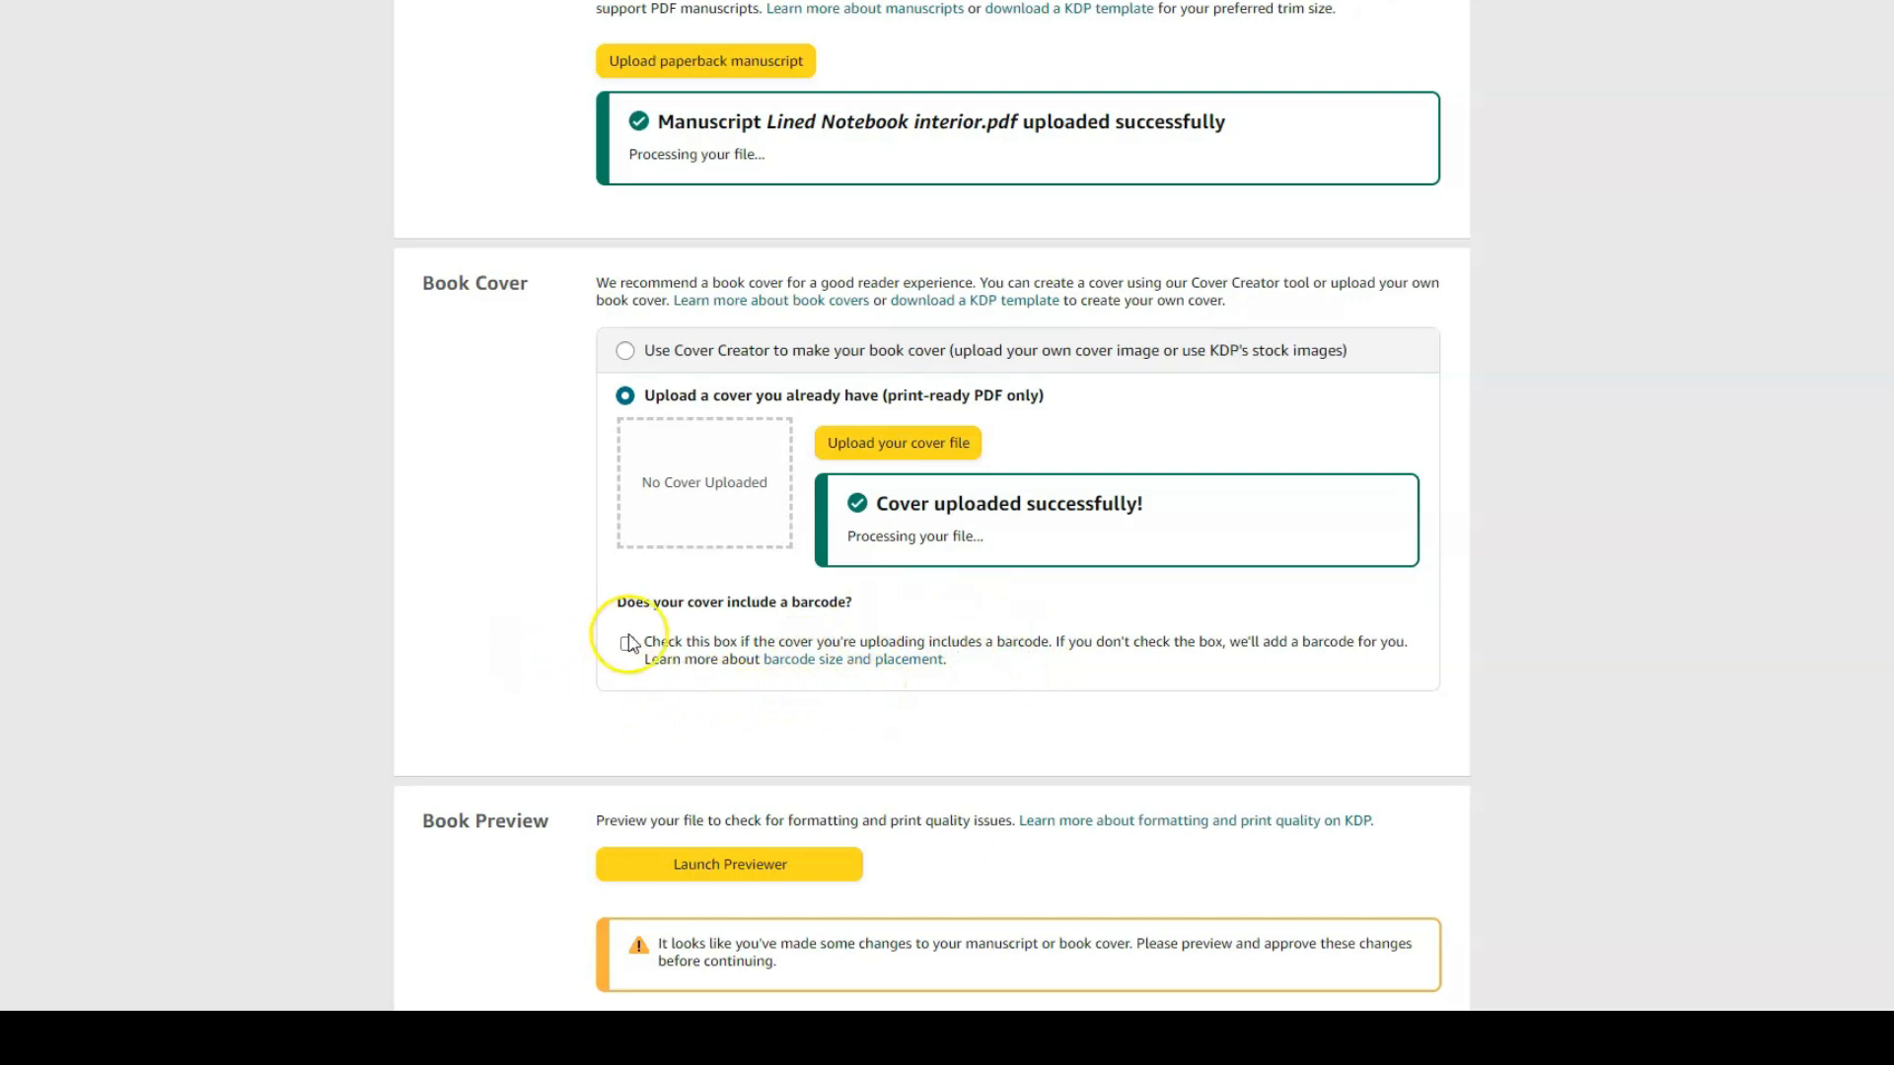
Step: Launch the print previewer, page through the notebook's cover and lined interior pages, and approve the preview
scroll(491, 634, down, 3)
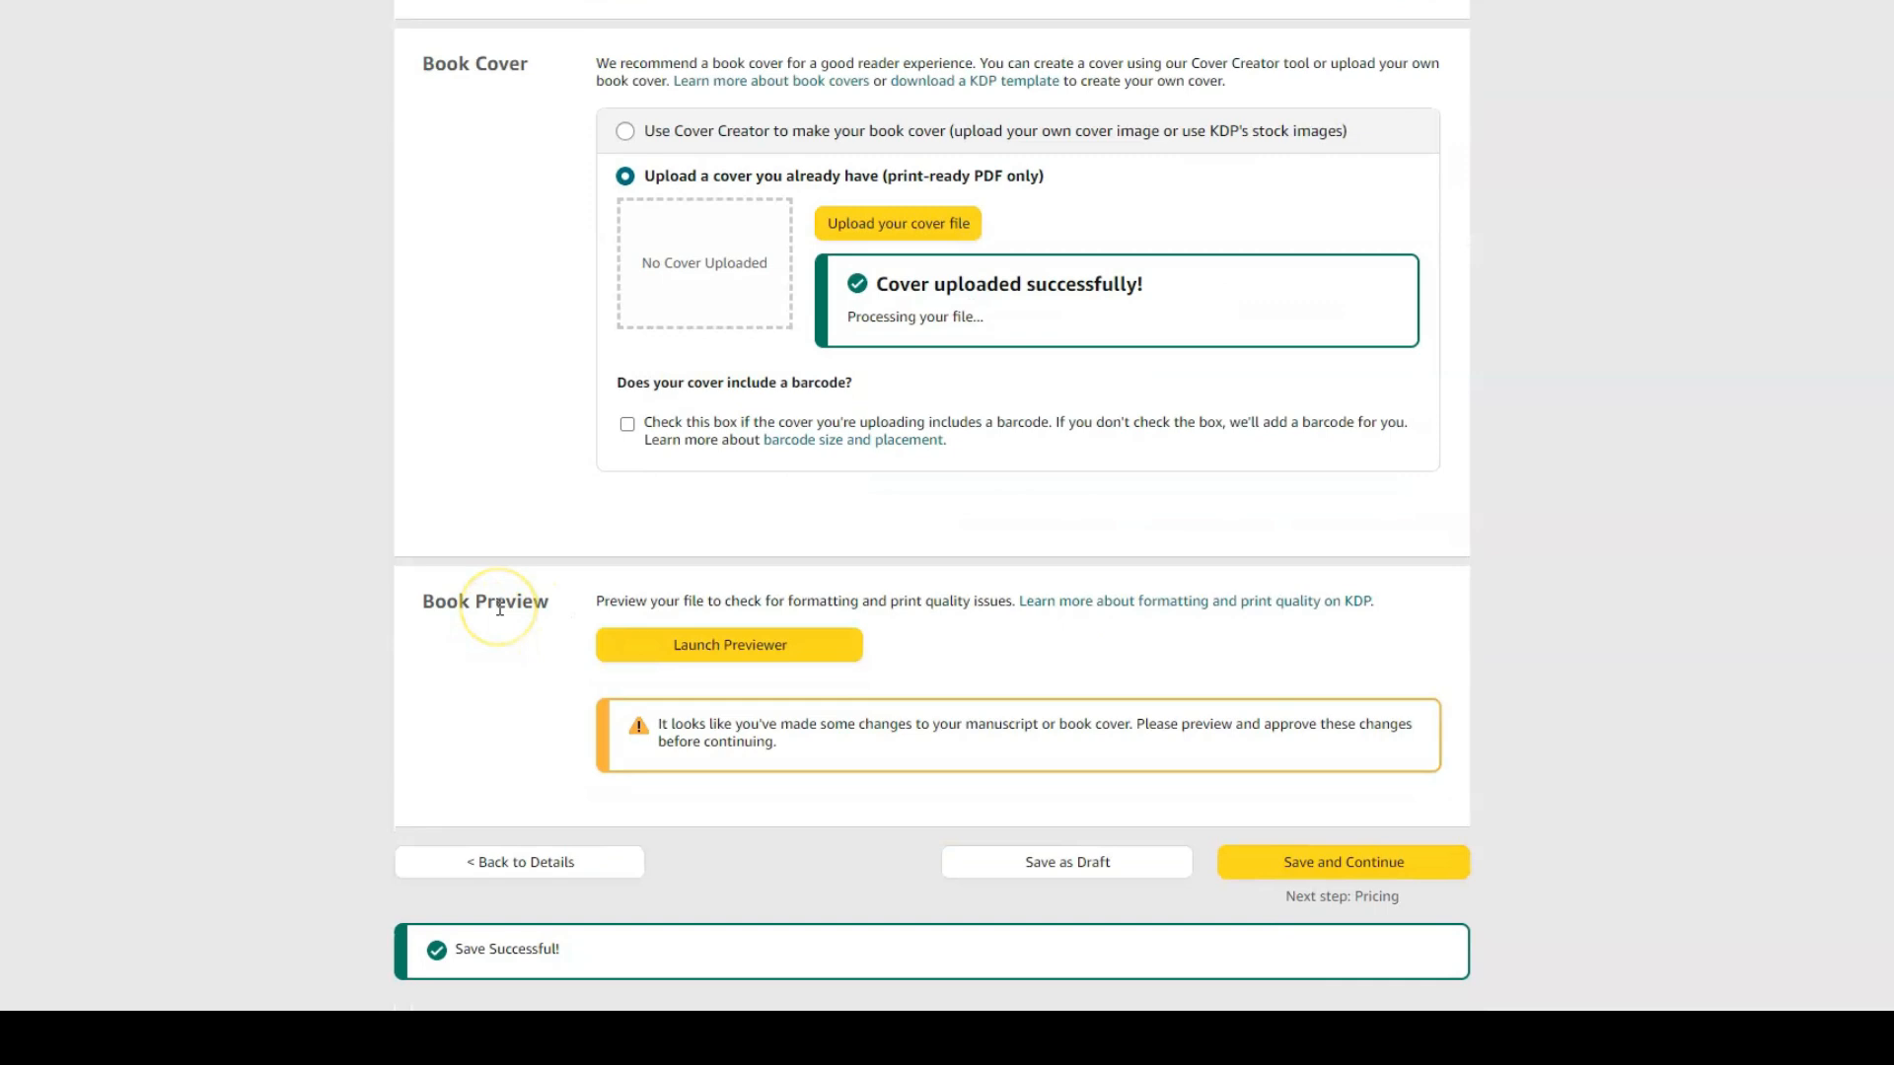
click(747, 651)
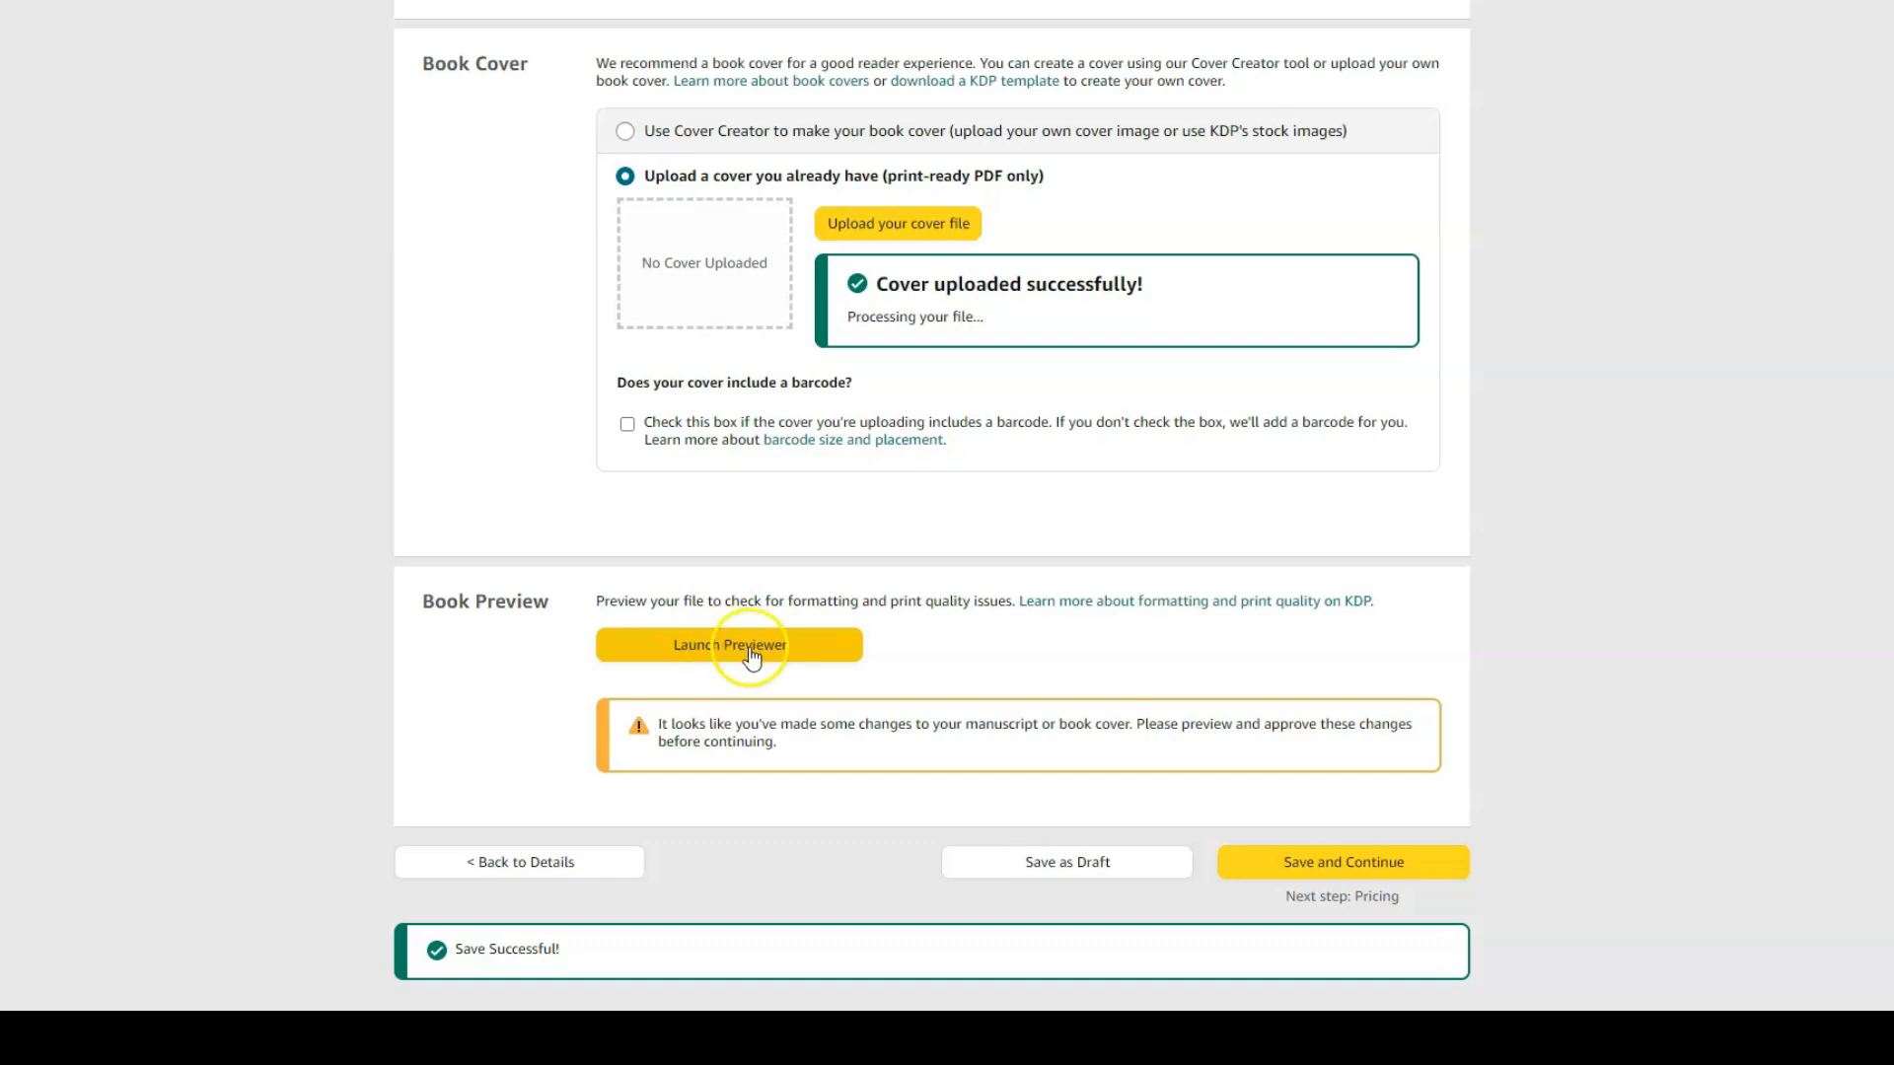
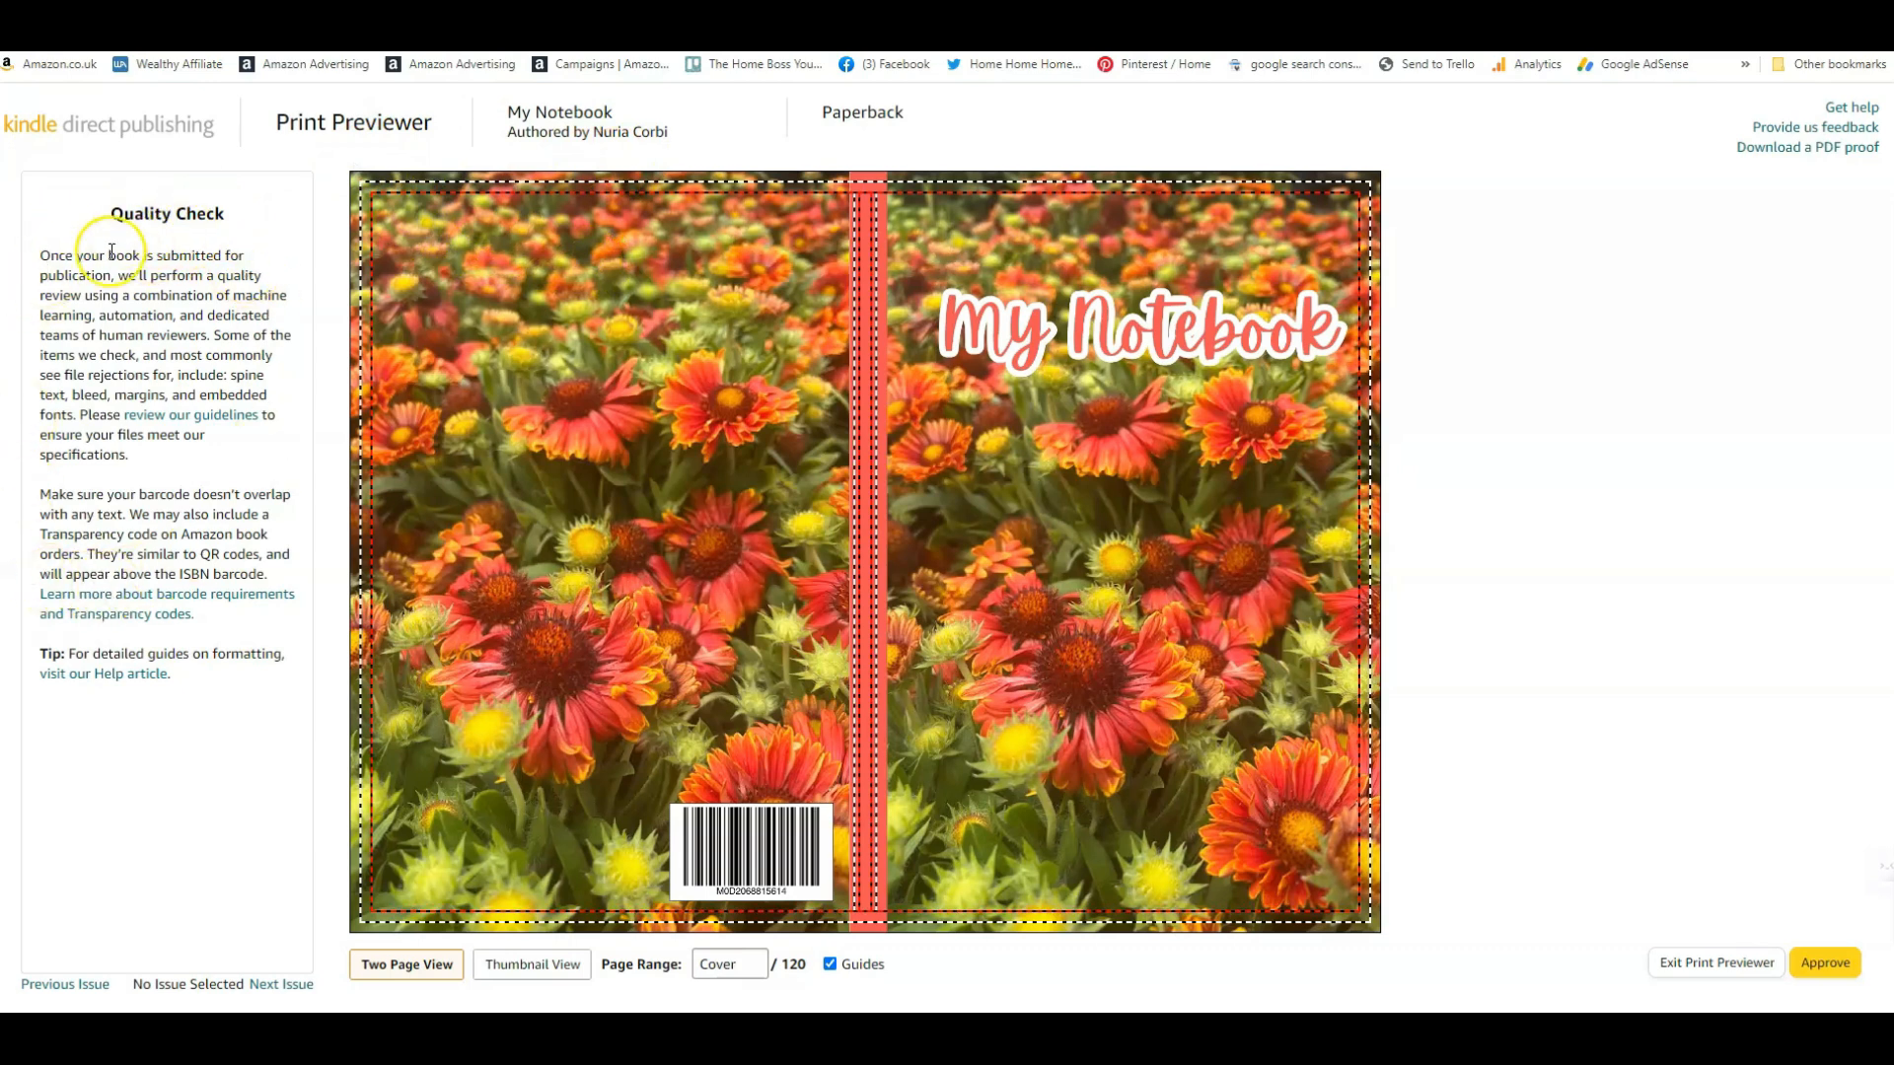
mouse_move(1079, 570)
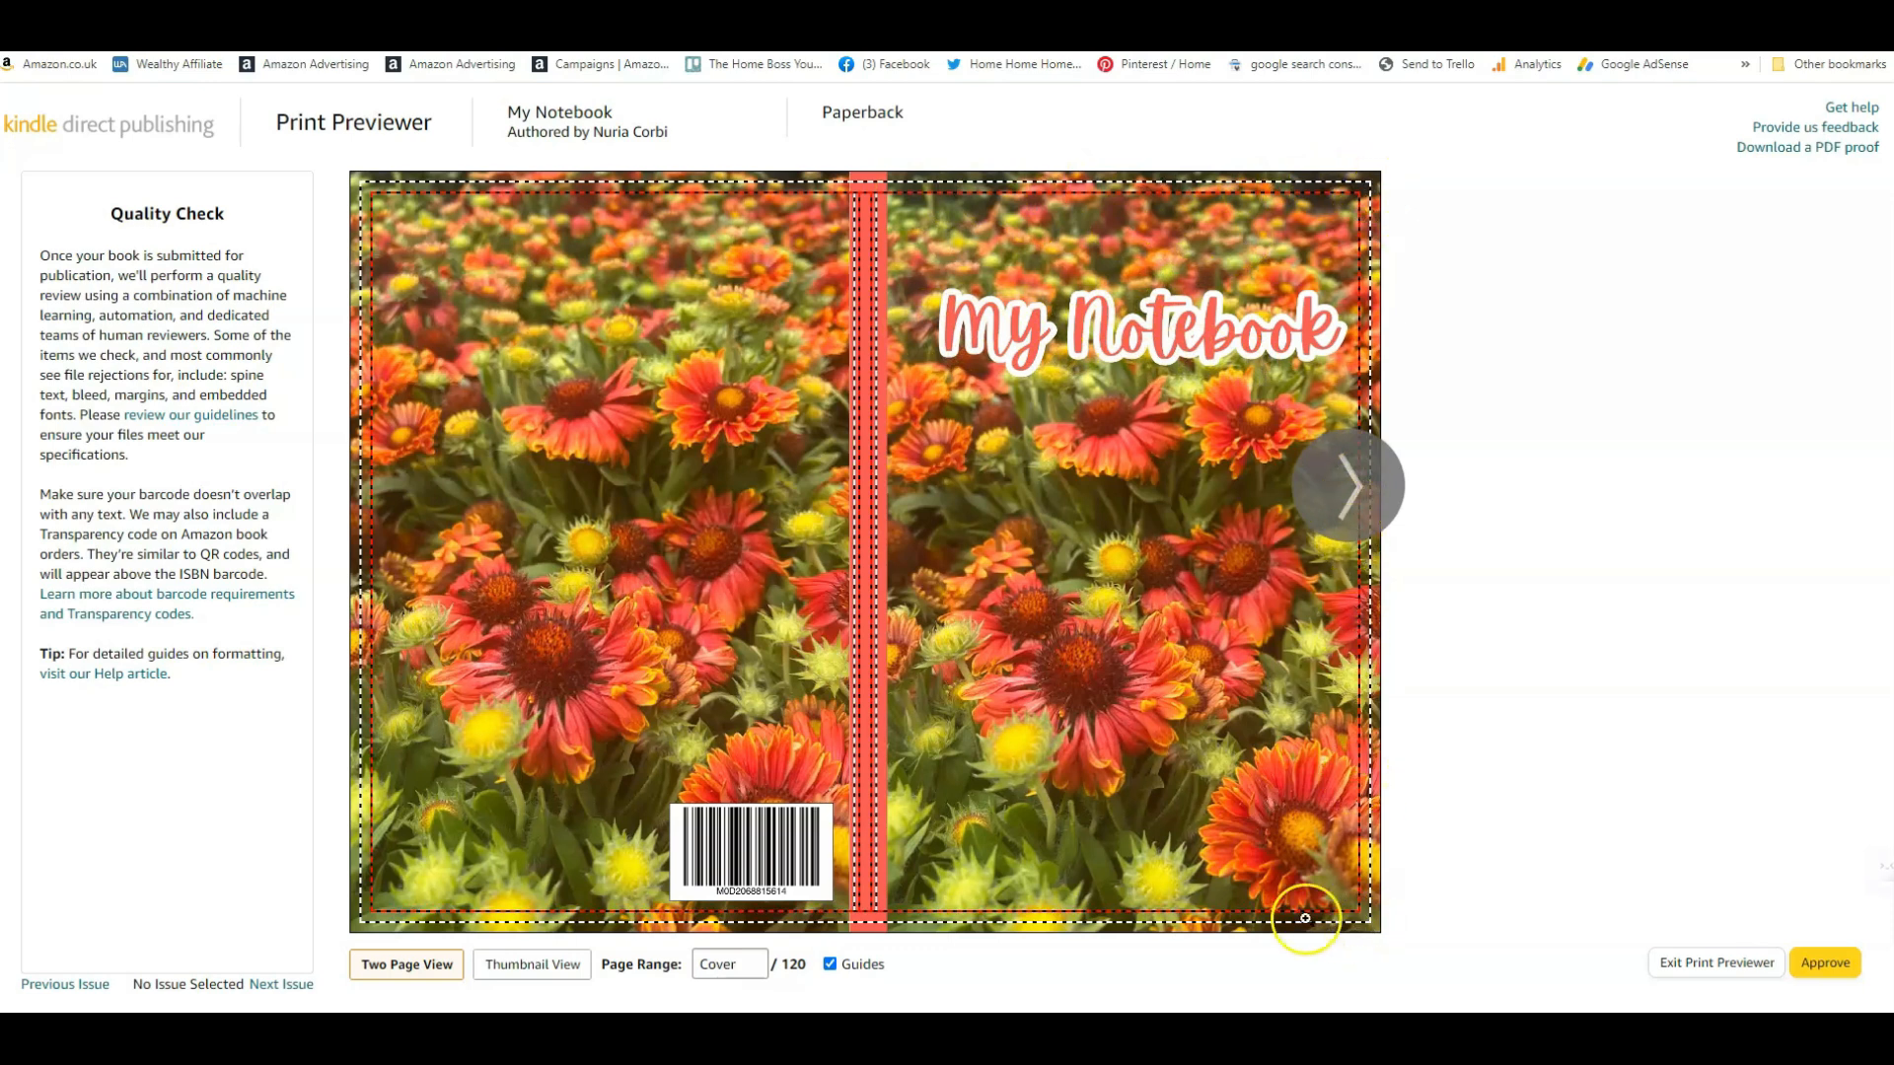
click(1366, 498)
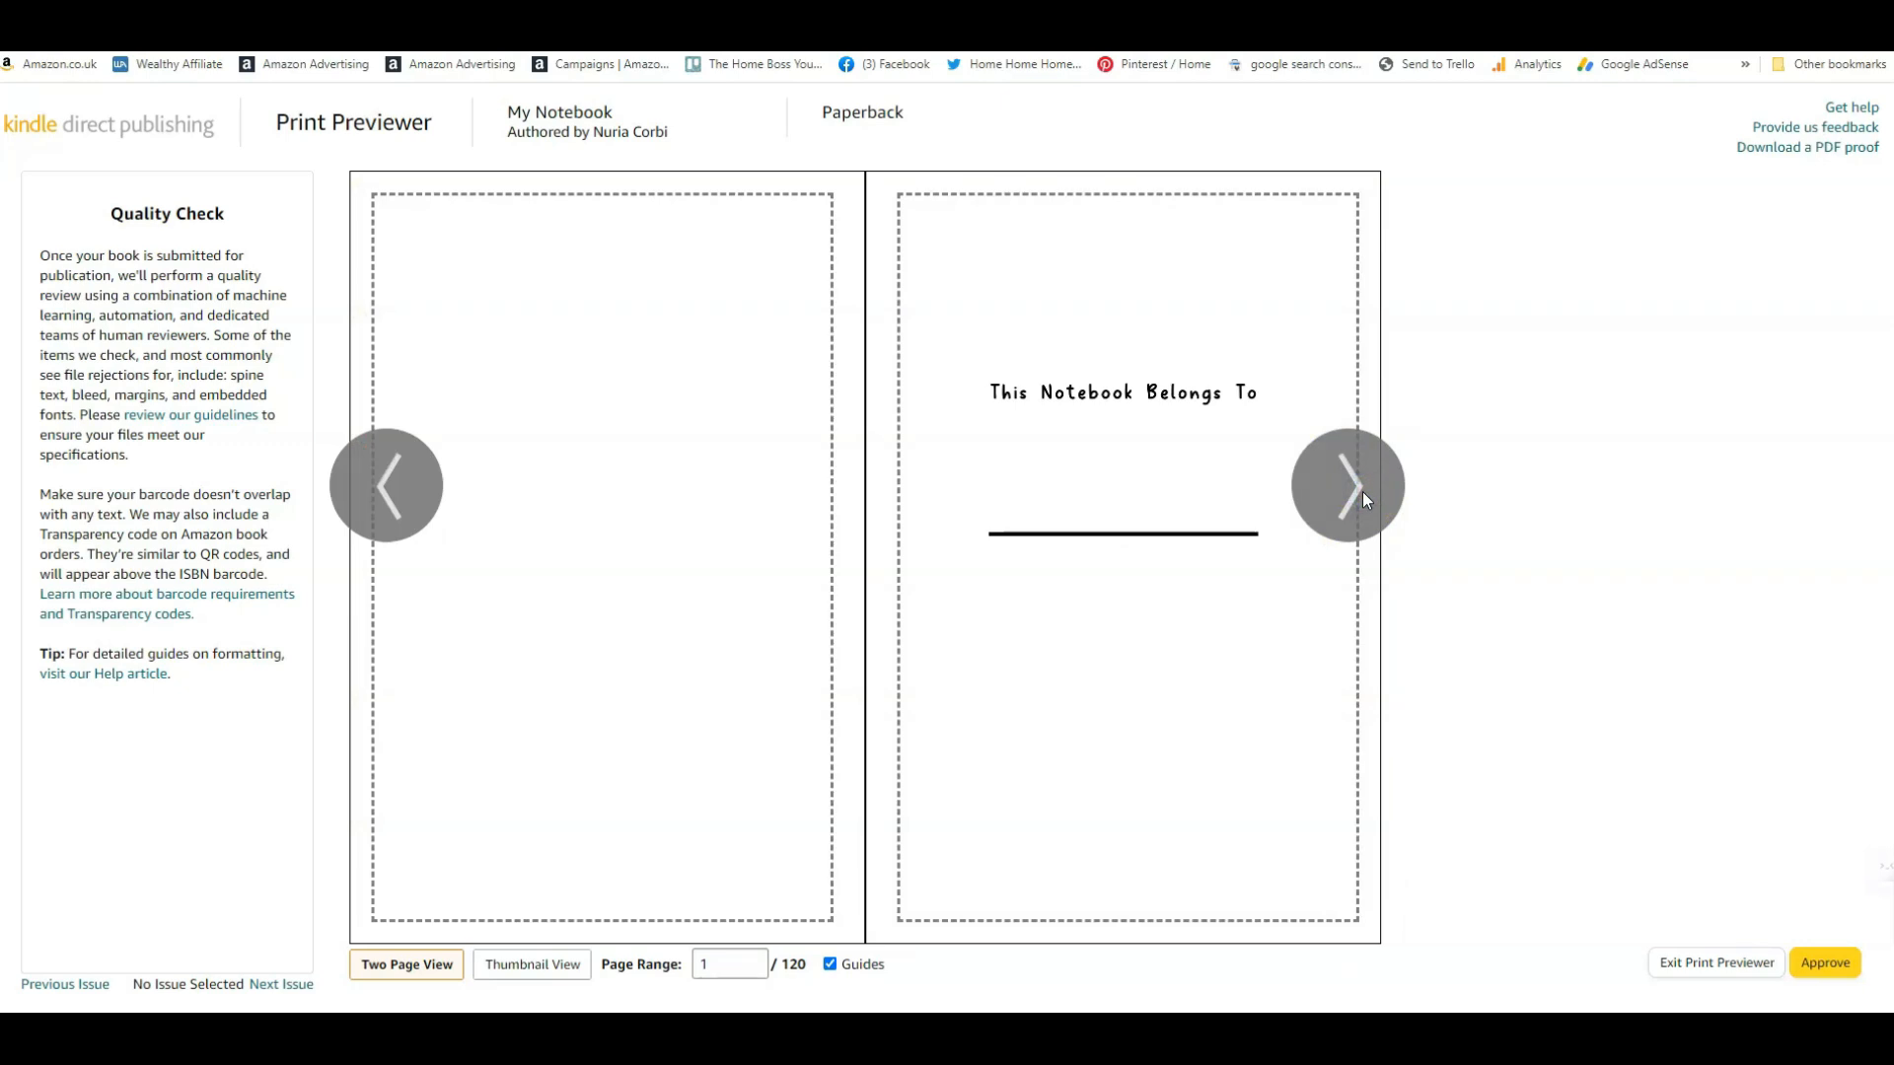
click(1367, 499)
click(1366, 498)
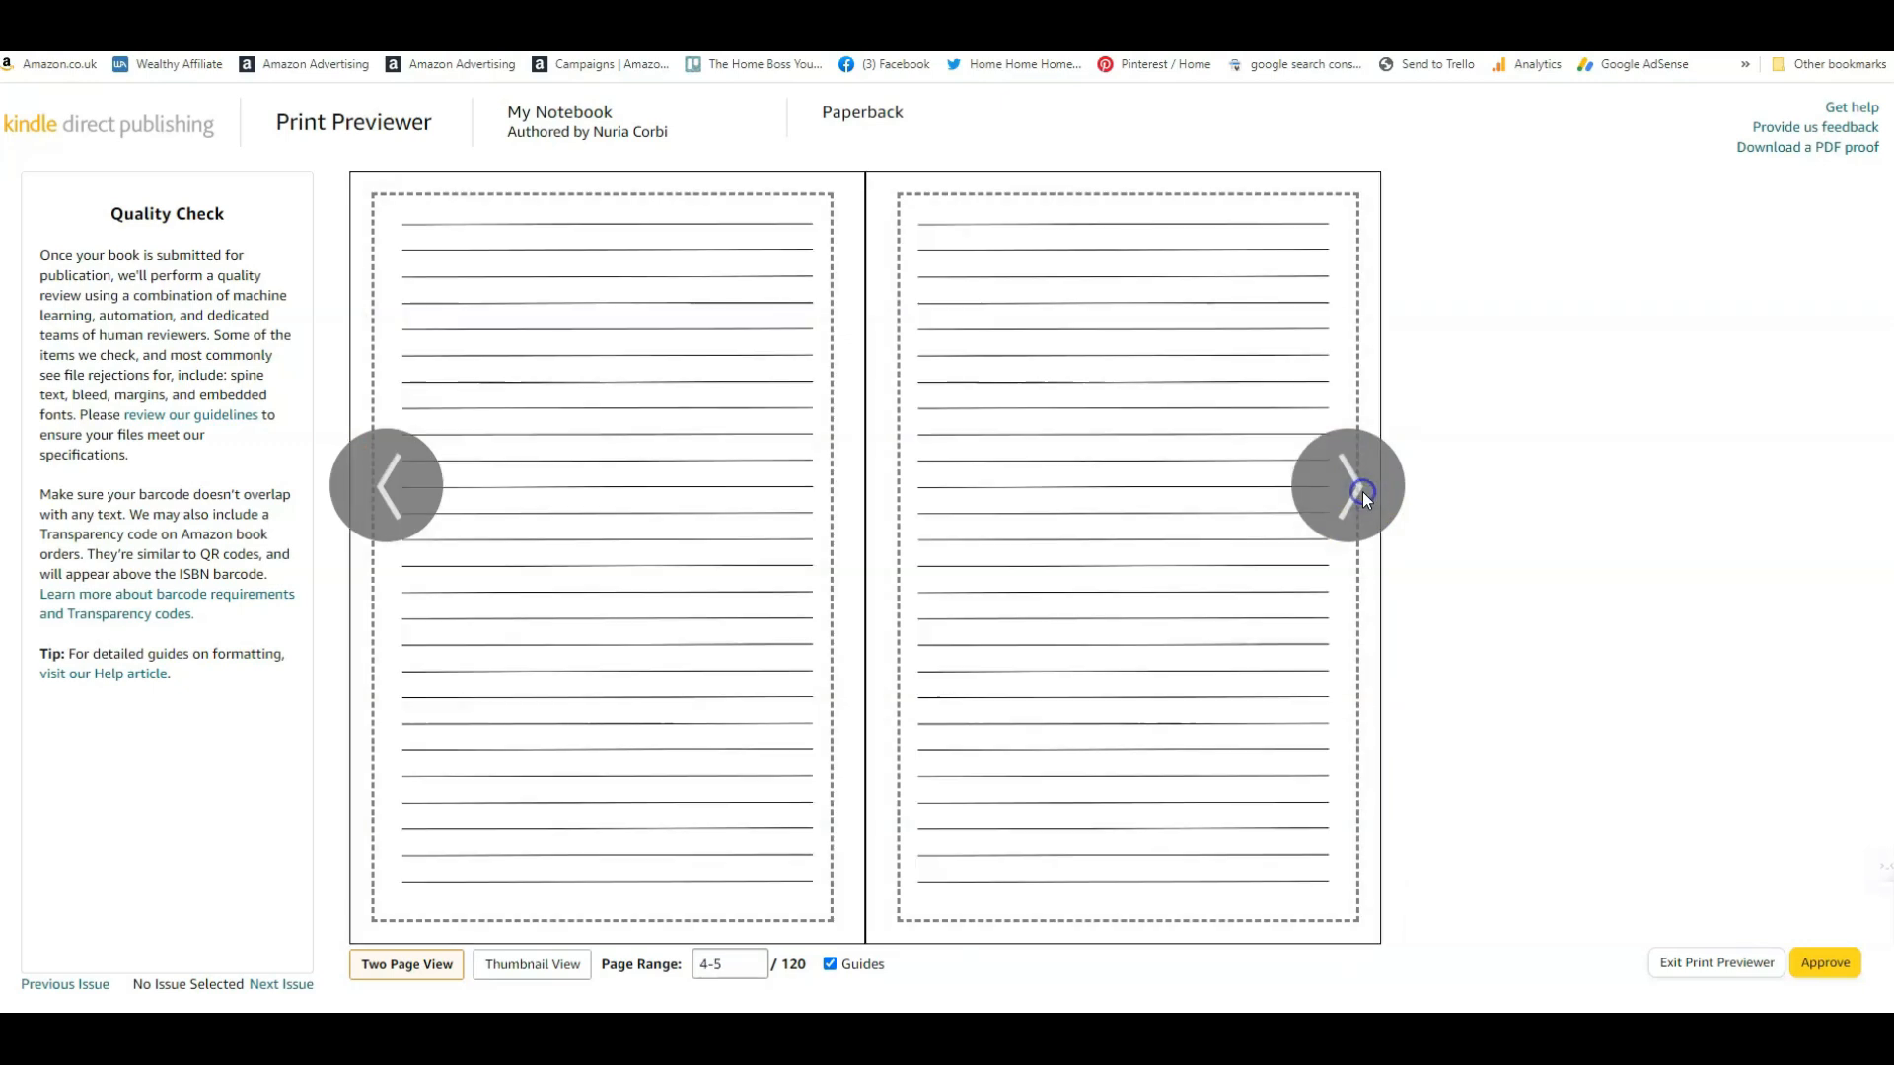
click(1366, 498)
click(1366, 498)
click(1366, 498)
click(1366, 498)
click(1366, 498)
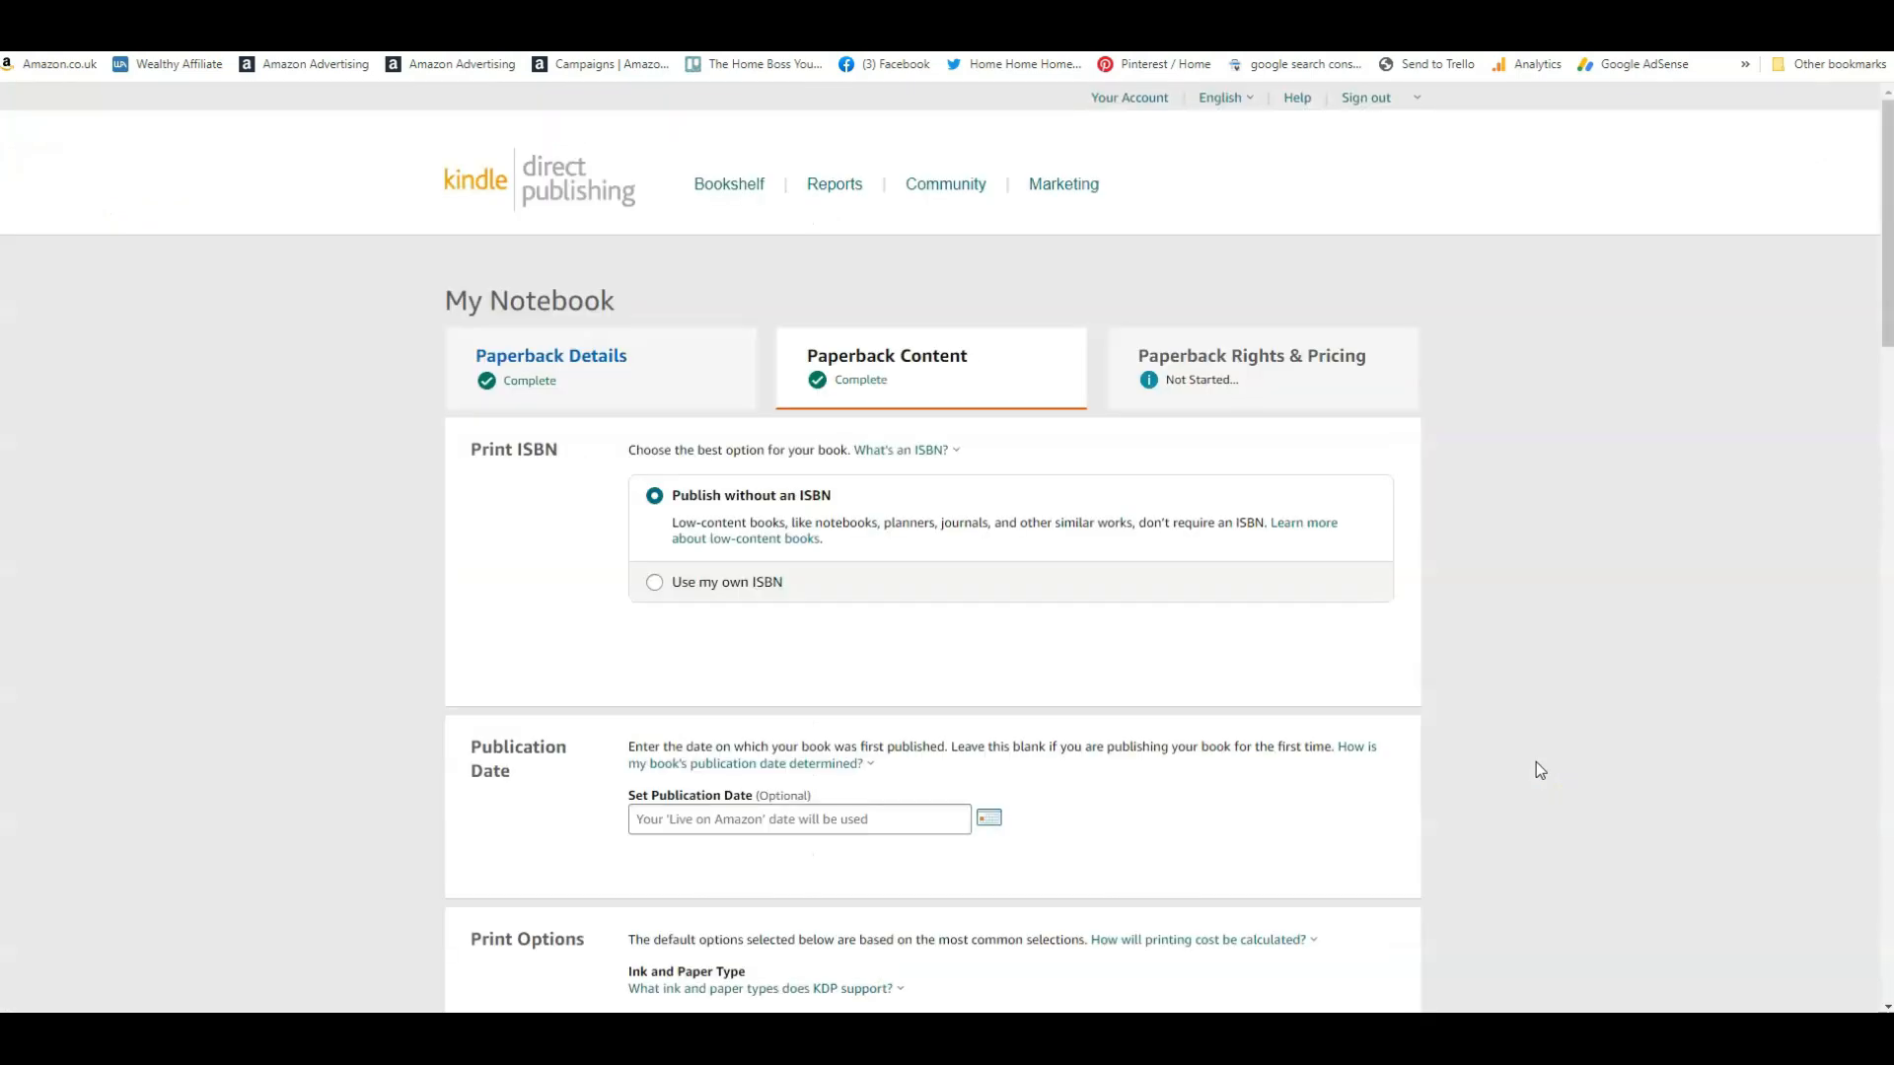
Step: Check the print options and printing cost summary, then save the paperback content and continue to rights and pricing
scroll(1632, 689, down, 10)
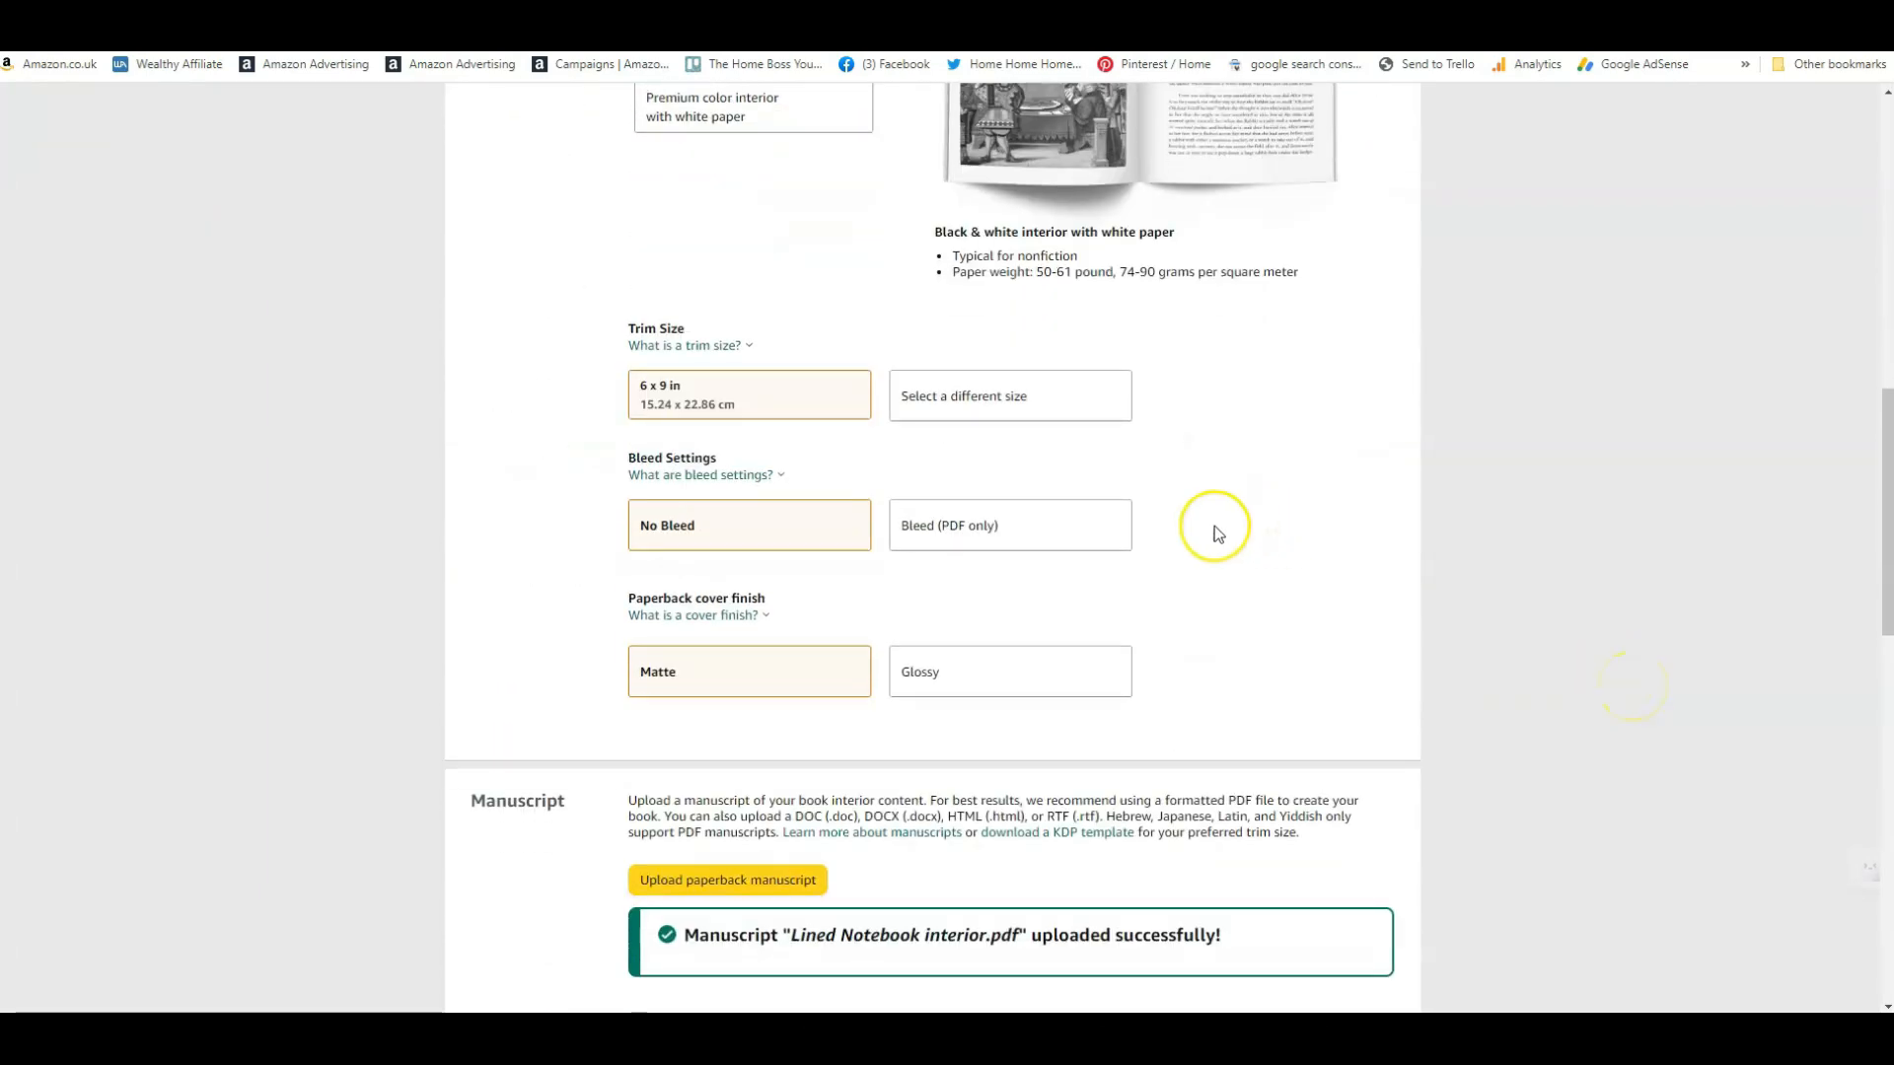
scroll(1336, 523, down, 9)
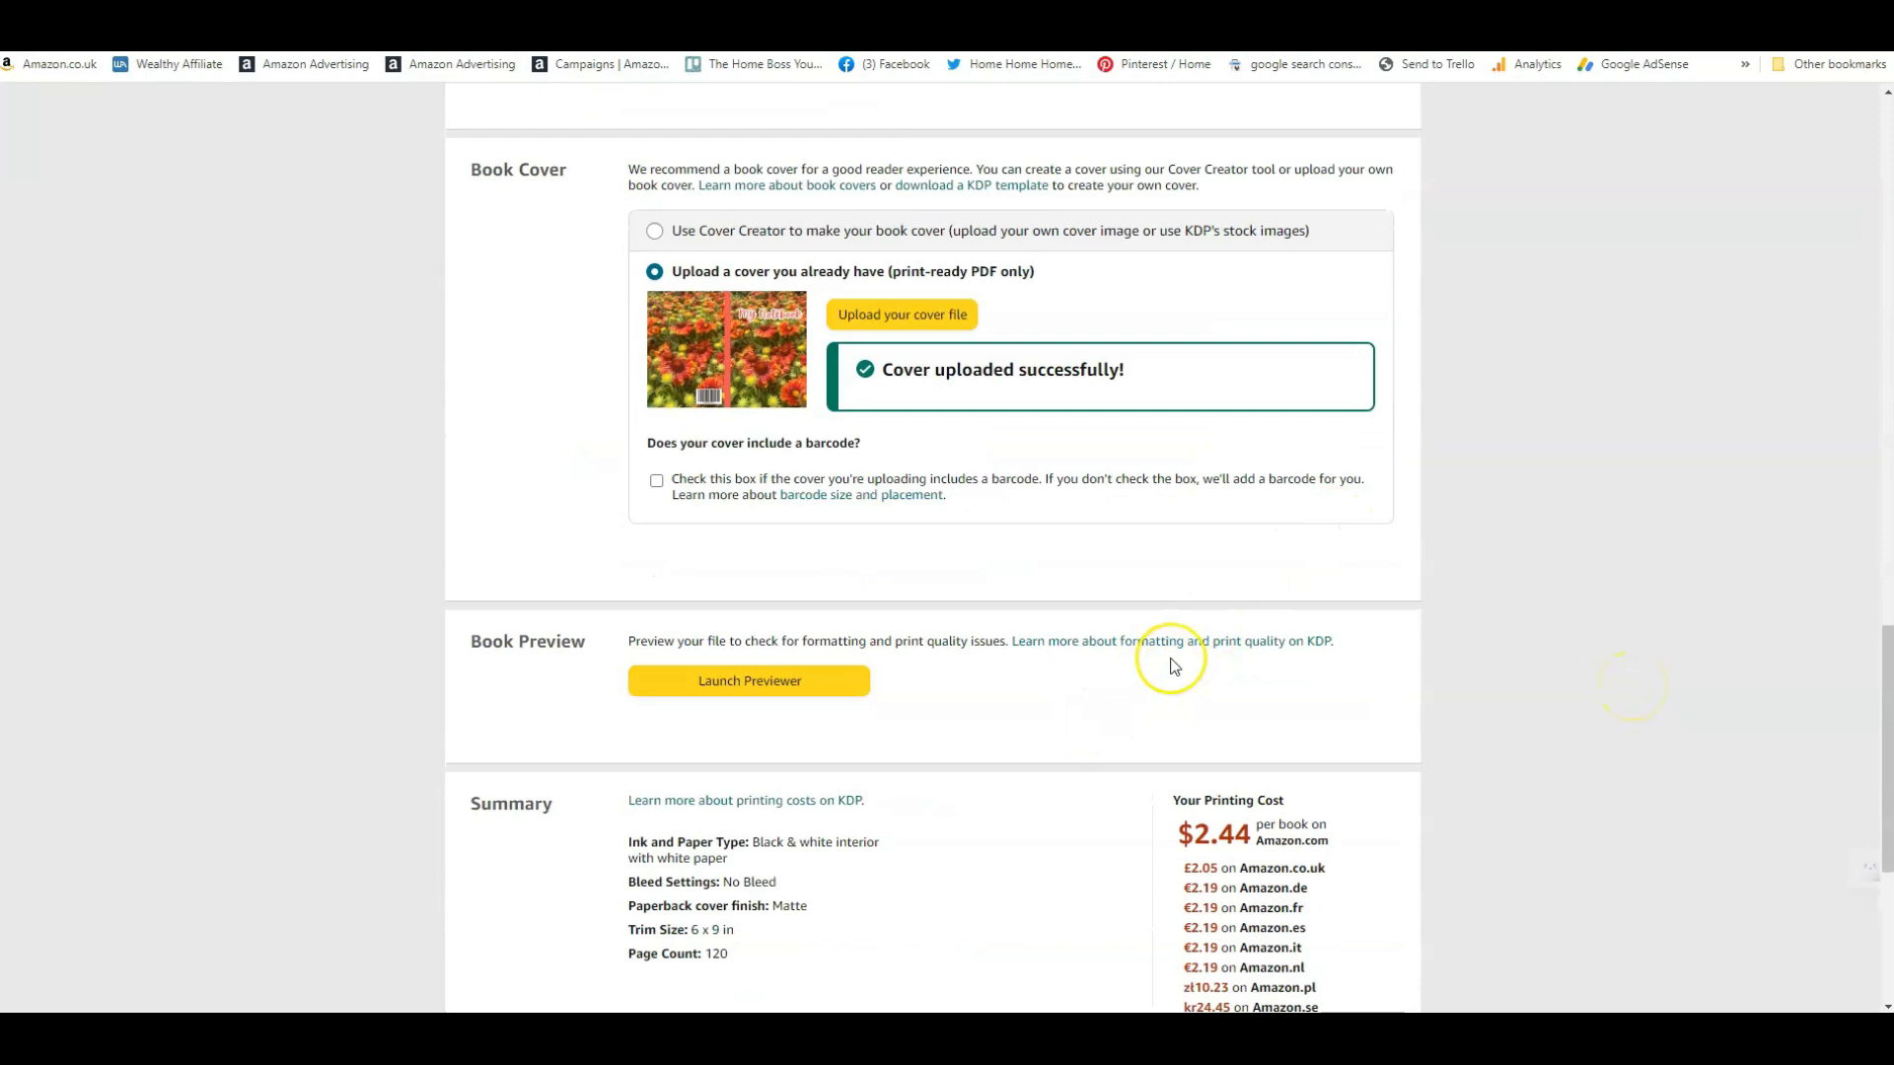
scroll(930, 795, down, 2)
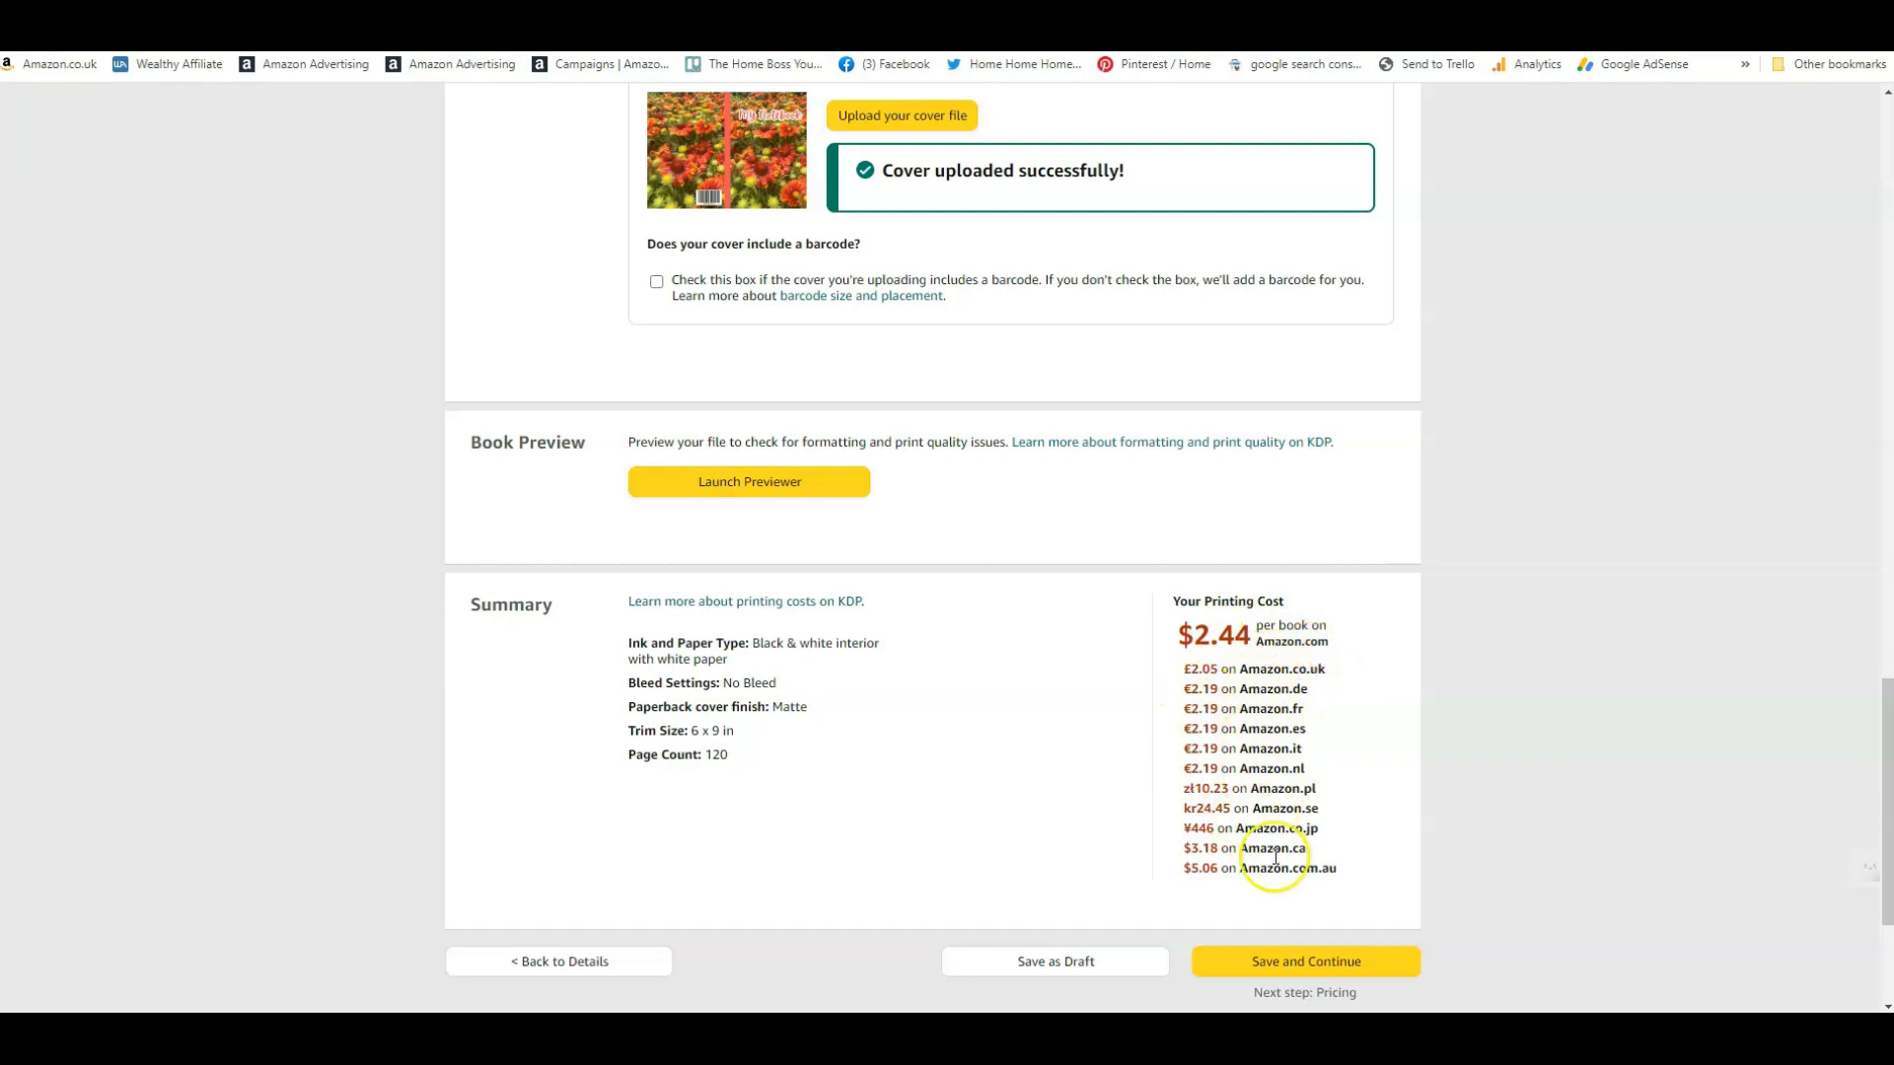
click(1329, 963)
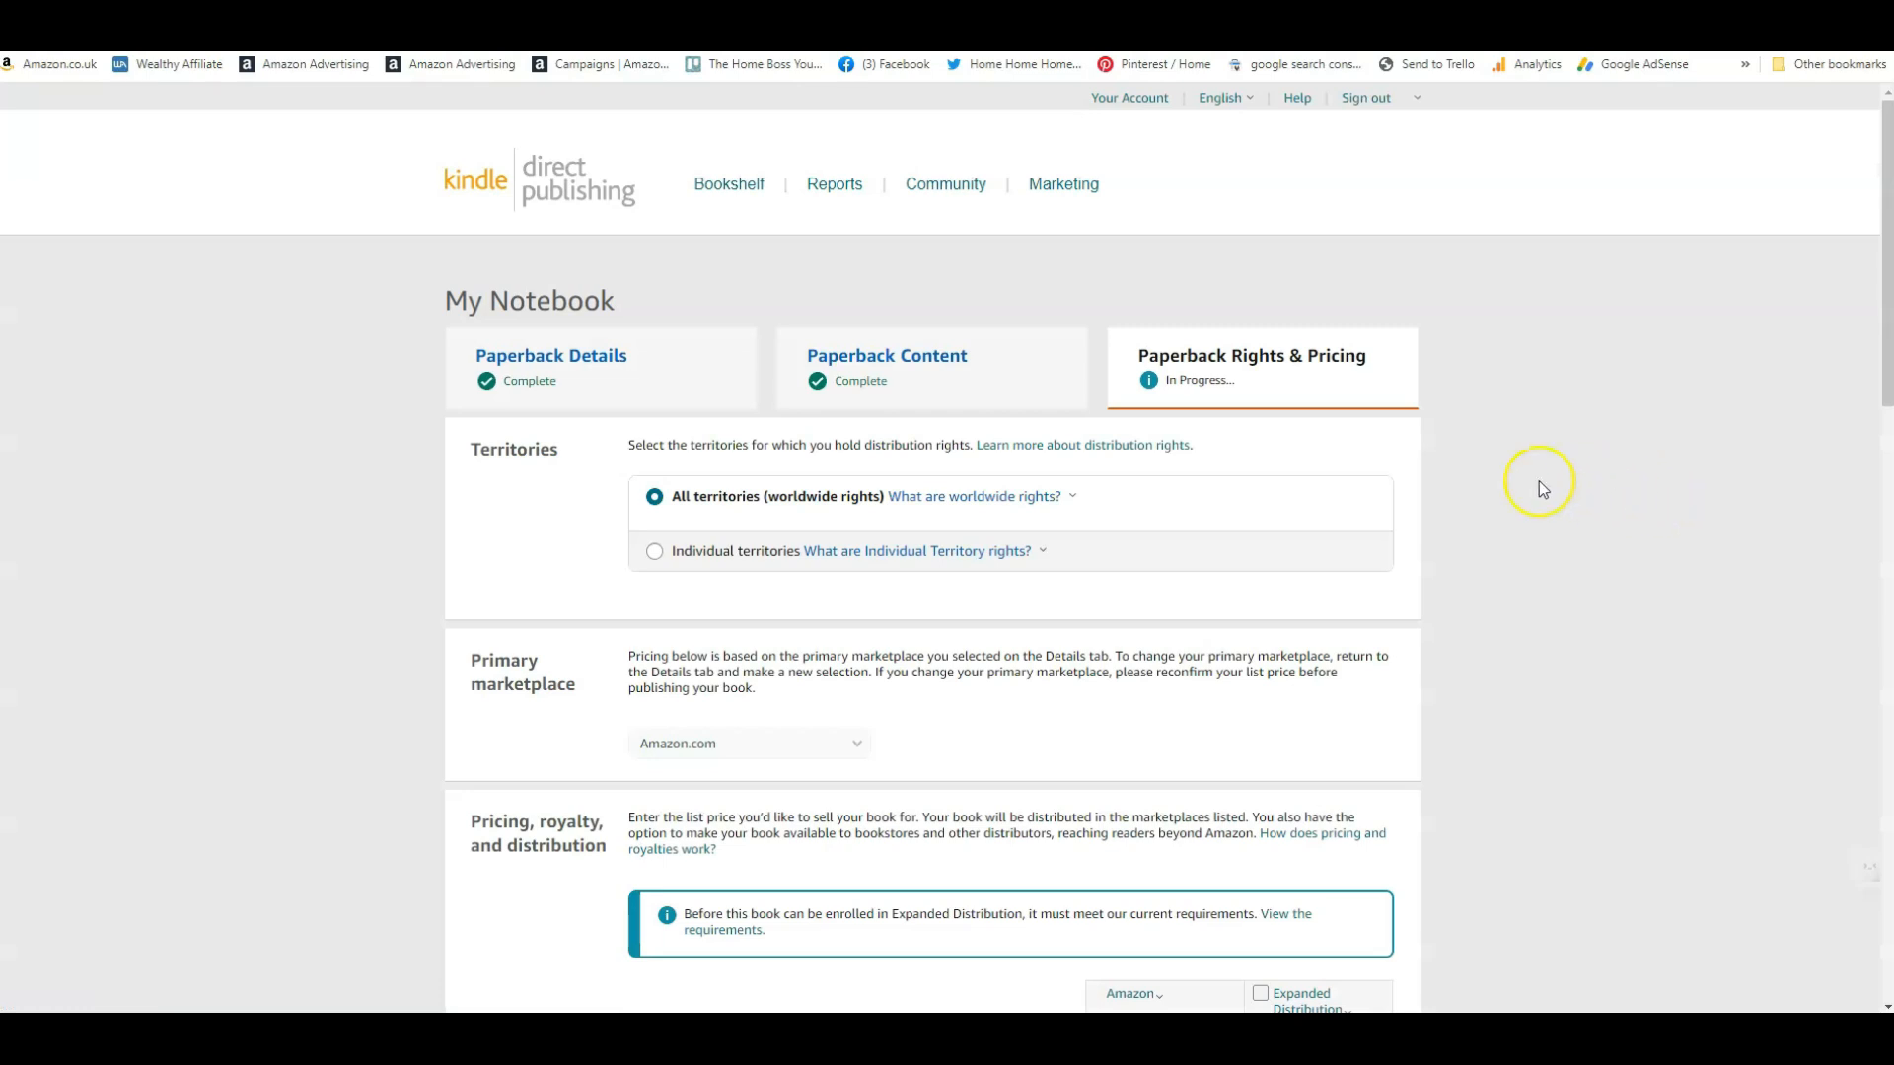
Step: Review the territories, primary marketplace and pricing sections, checking whether the primary marketplace can be changed here
scroll(1484, 494, down, 1)
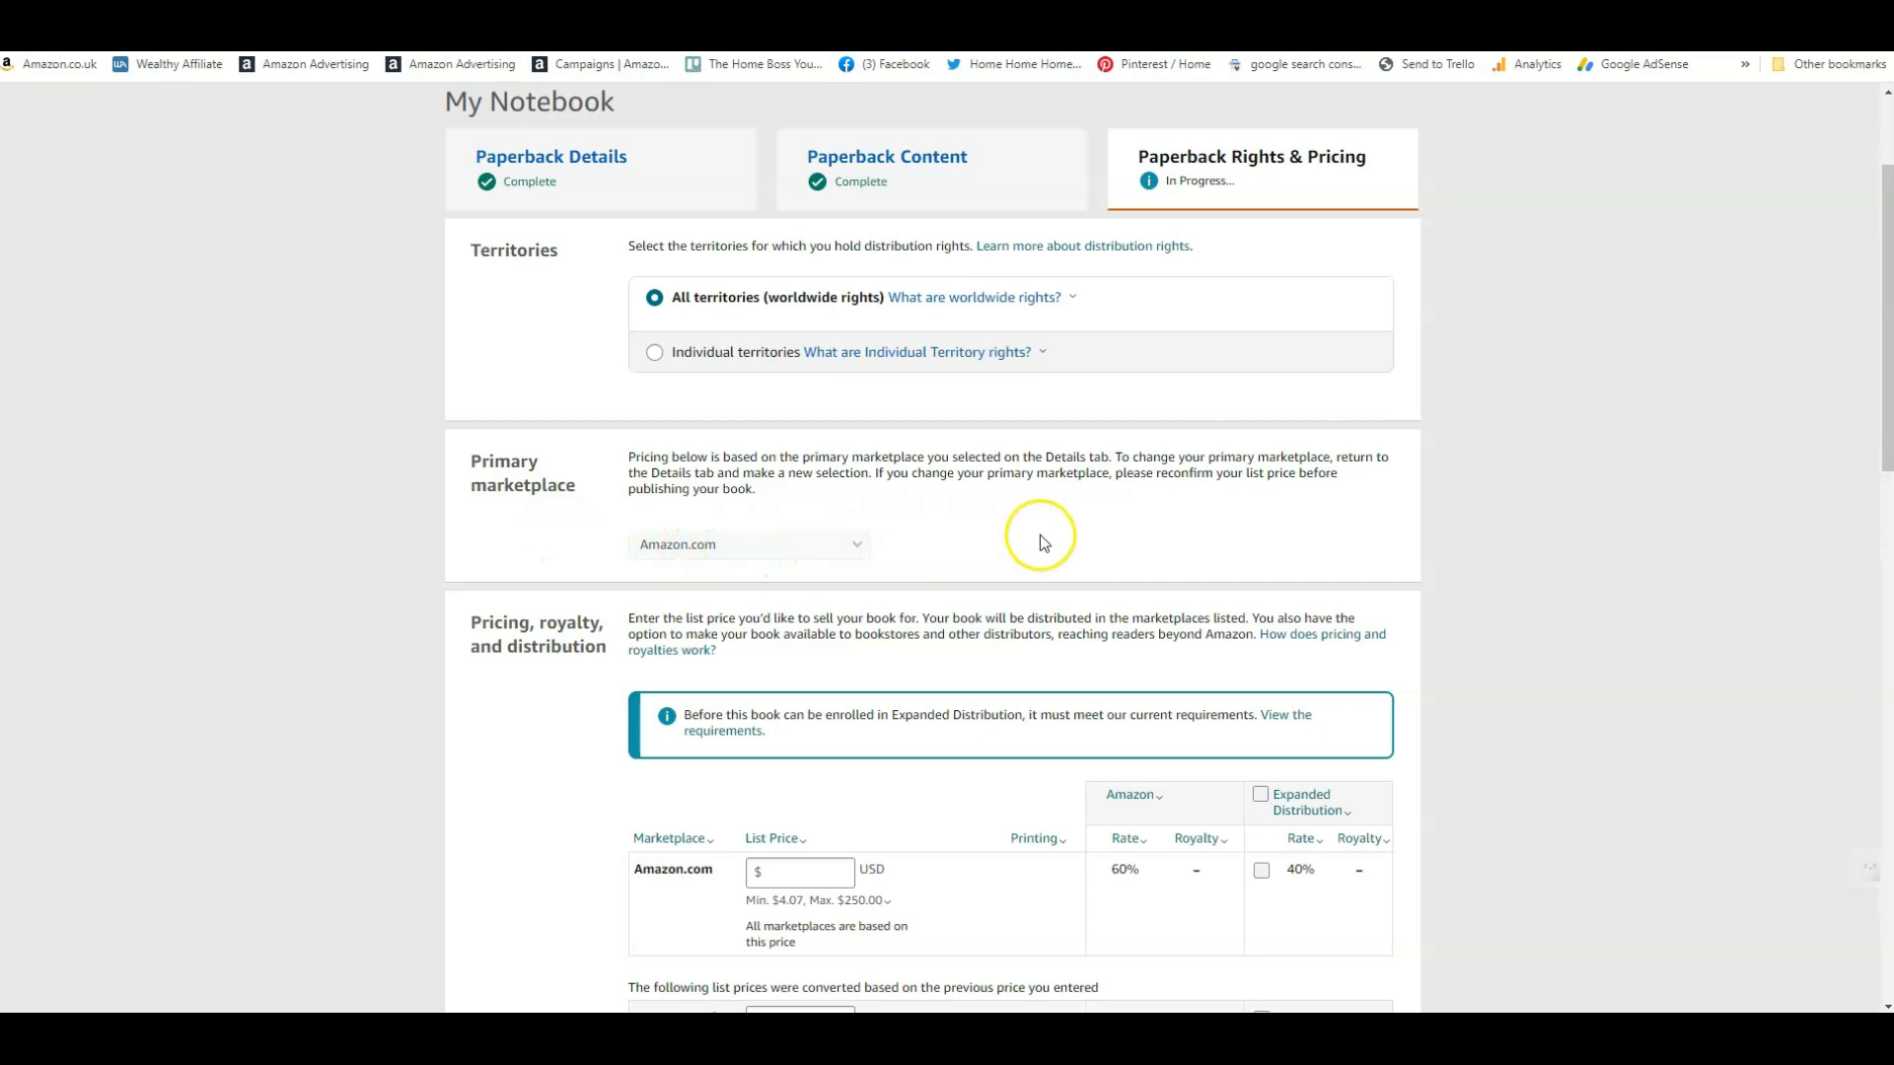
scroll(1040, 535, down, 2)
click(856, 351)
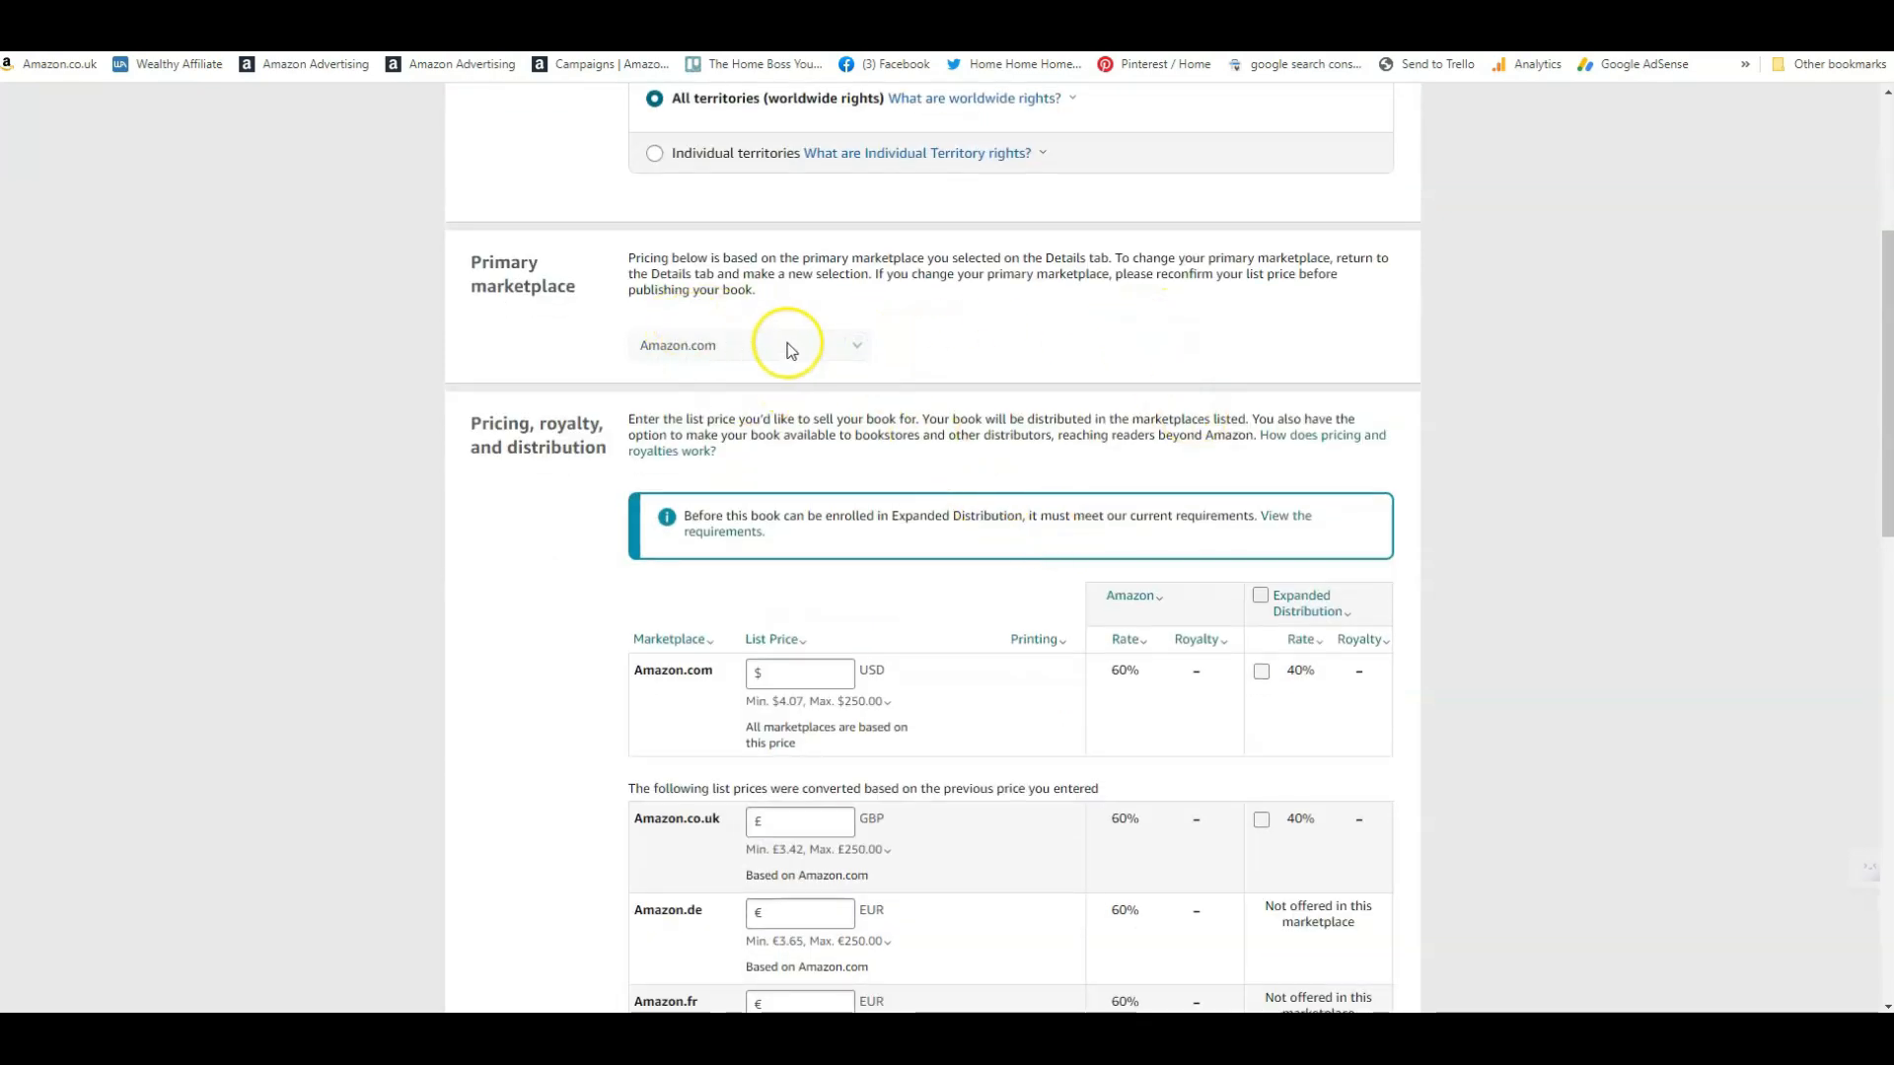
click(858, 346)
click(868, 352)
scroll(1002, 337, up, 1)
scroll(1004, 343, up, 3)
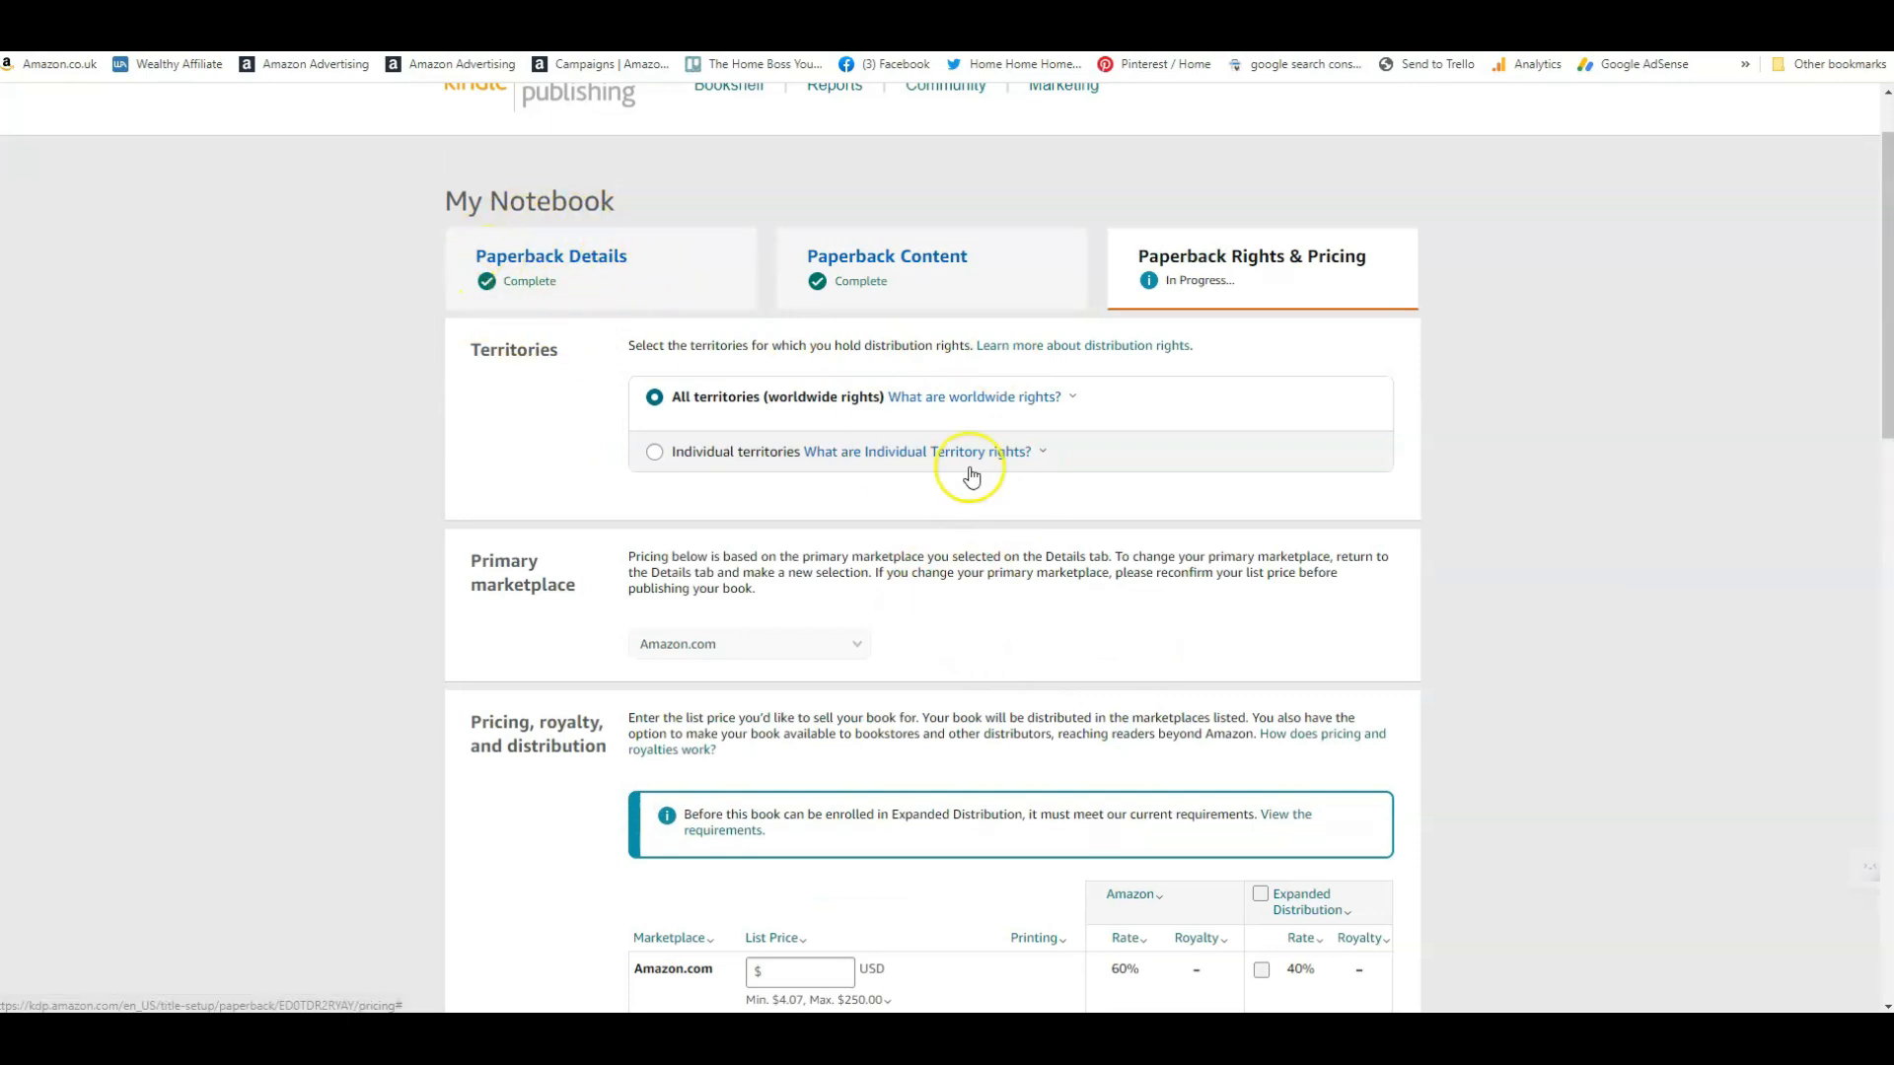
scroll(1227, 536, down, 1)
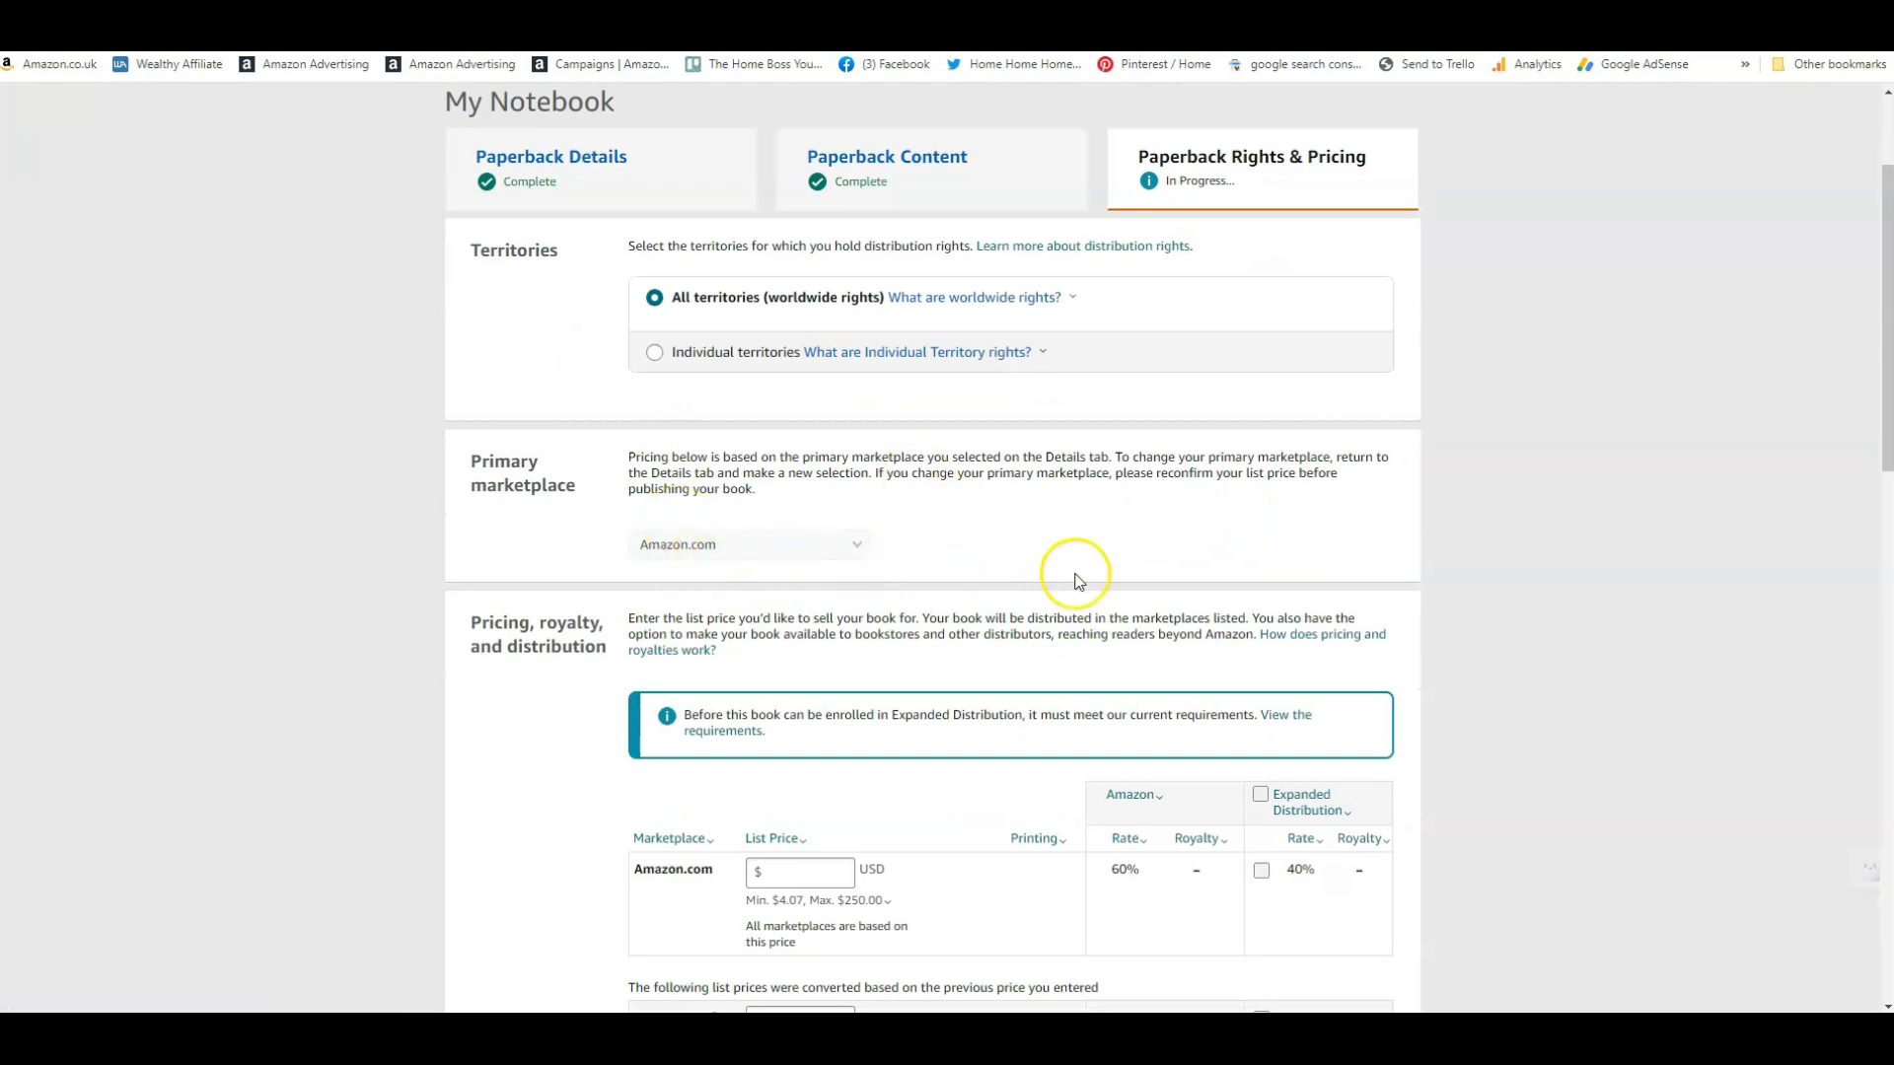
scroll(1078, 571, down, 1)
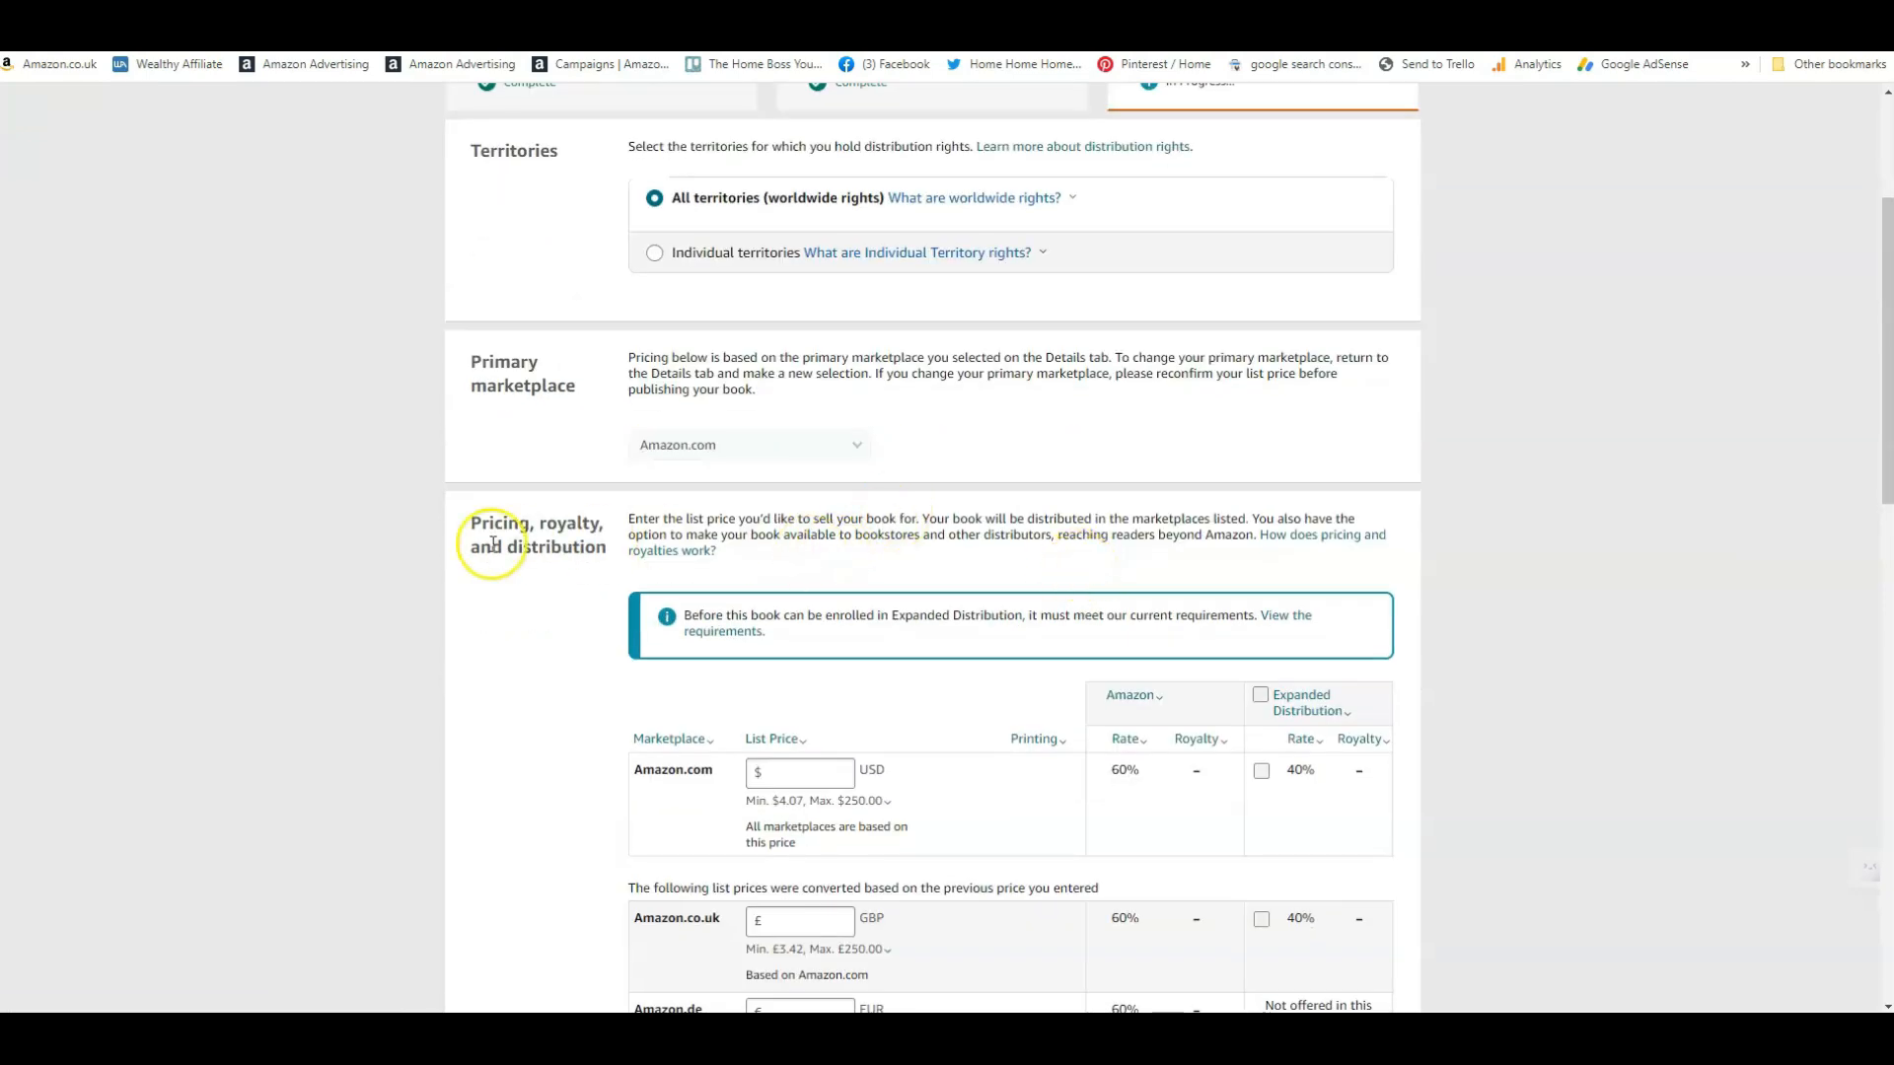
Step: Set the Amazon.com list price to 7.99 USD as the base for all marketplace prices
scroll(498, 543, down, 2)
scroll(557, 518, down, 1)
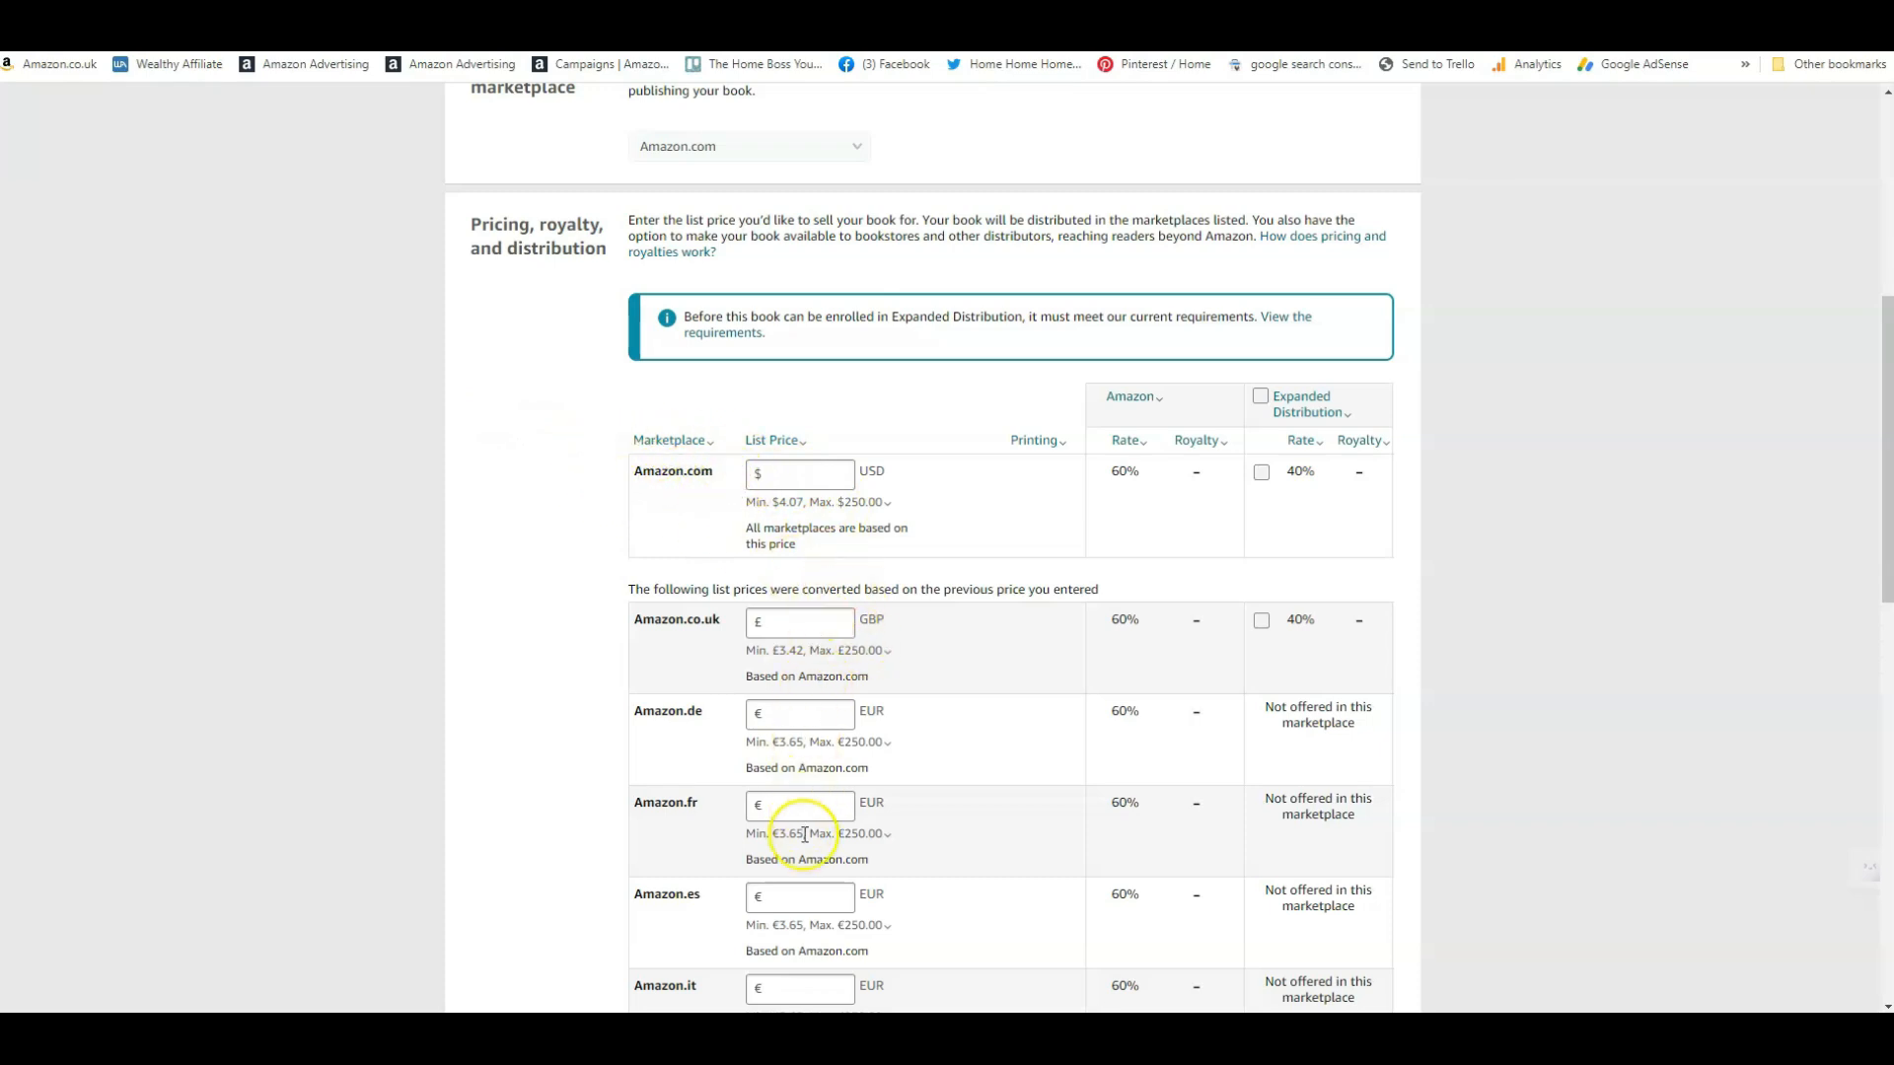
scroll(937, 607, down, 2)
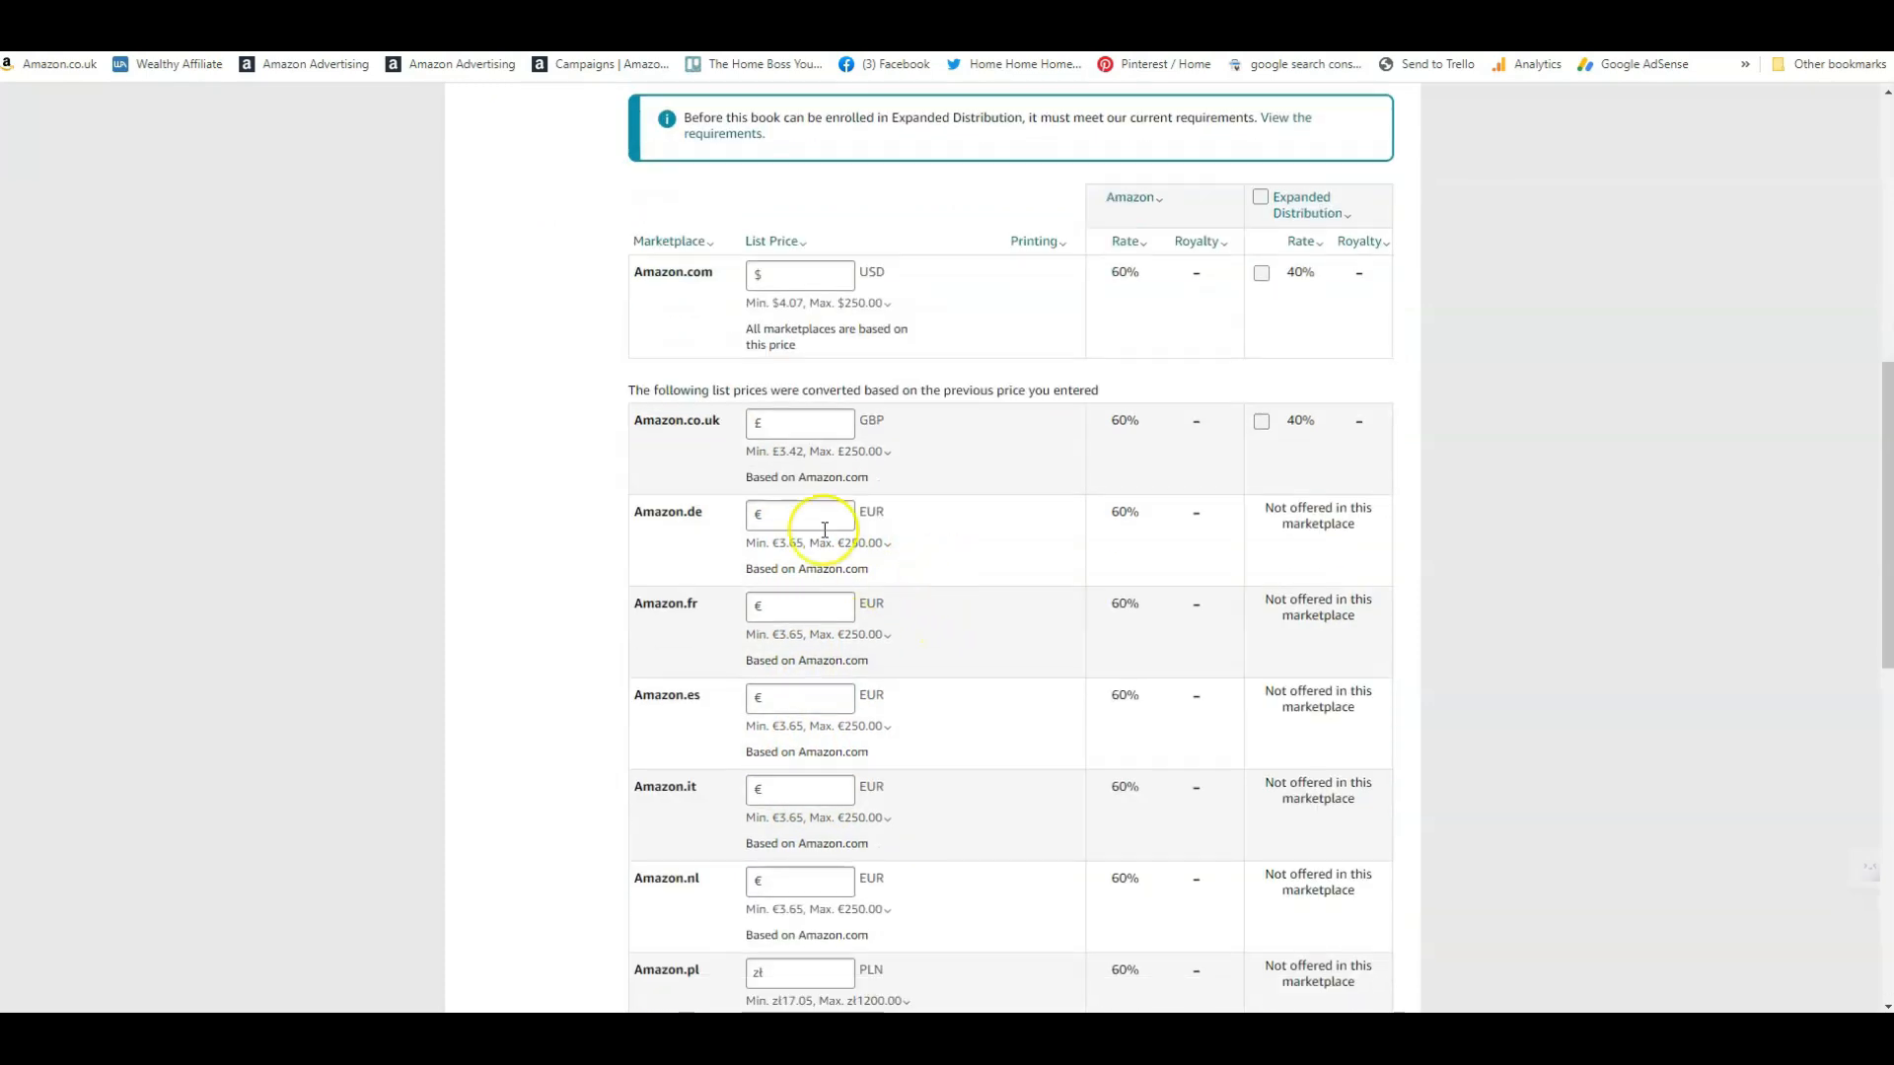
scroll(977, 498, up, 1)
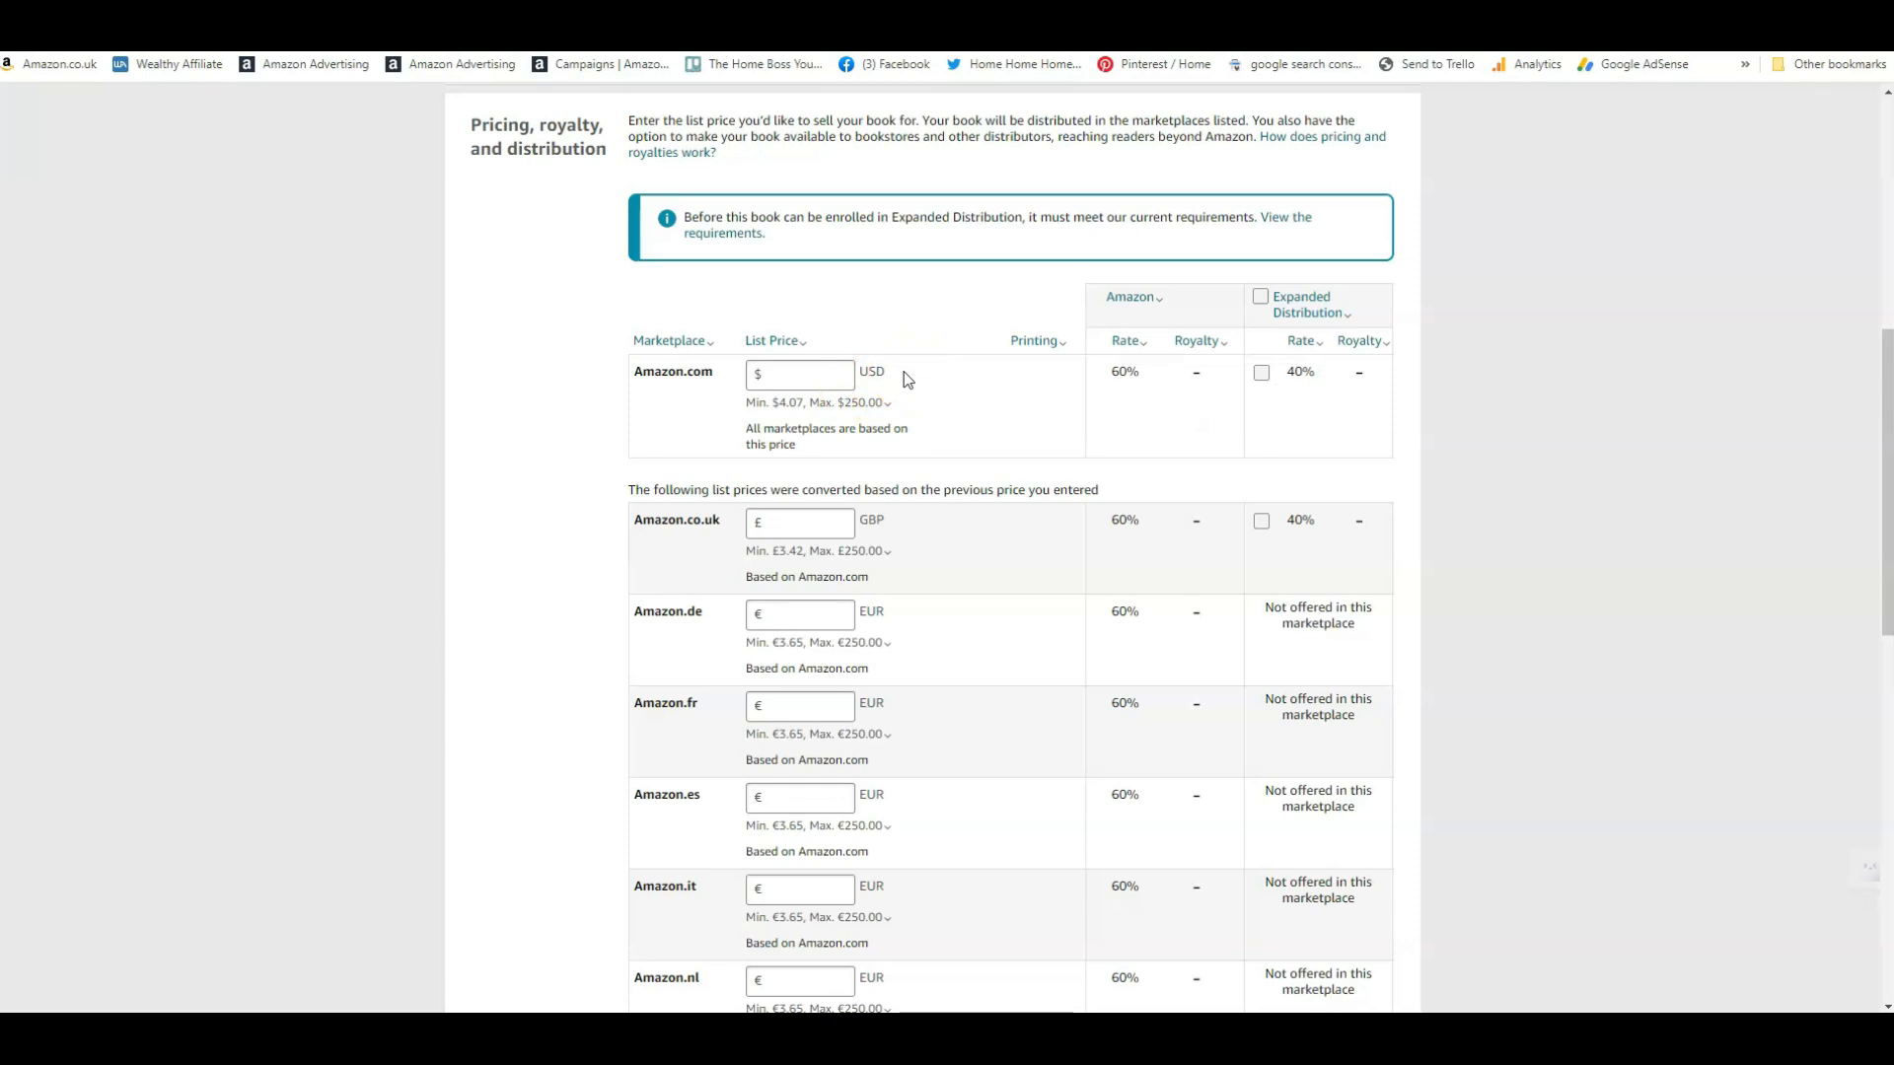
click(827, 373)
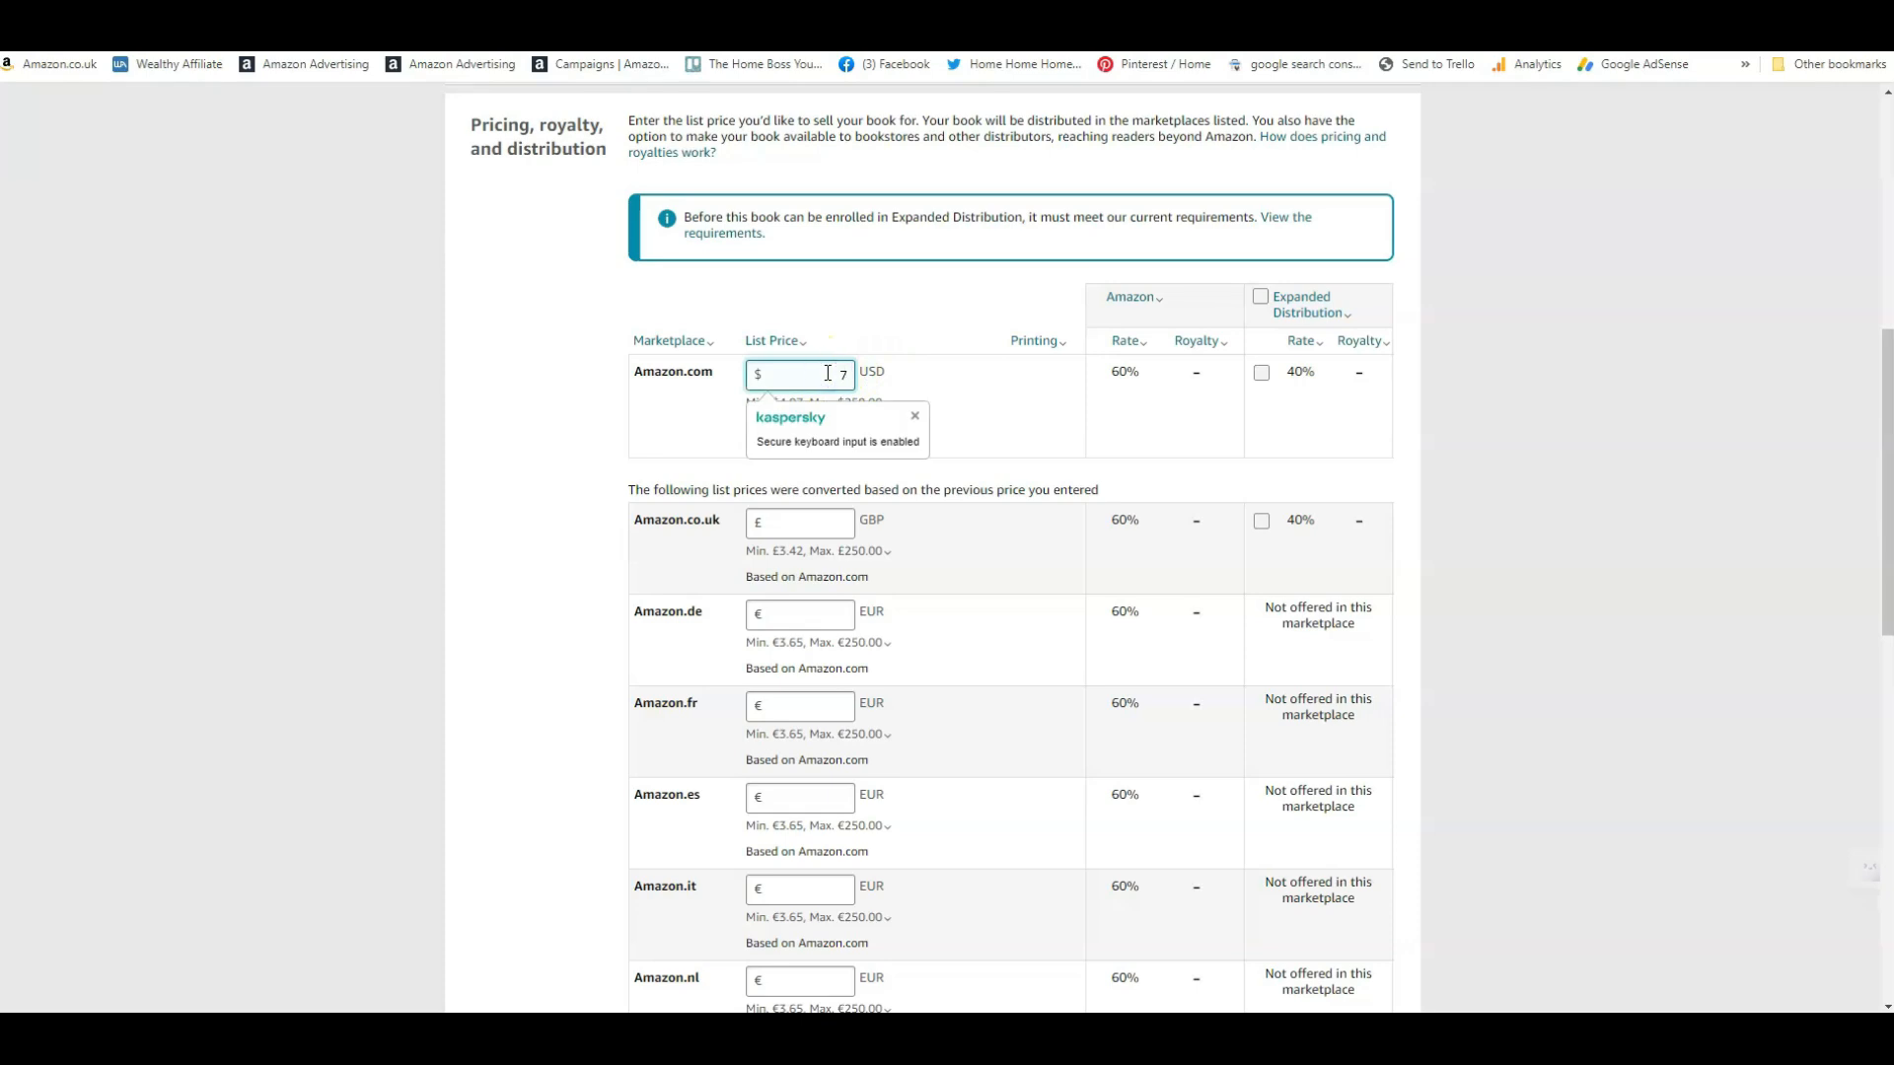
text(7.99)
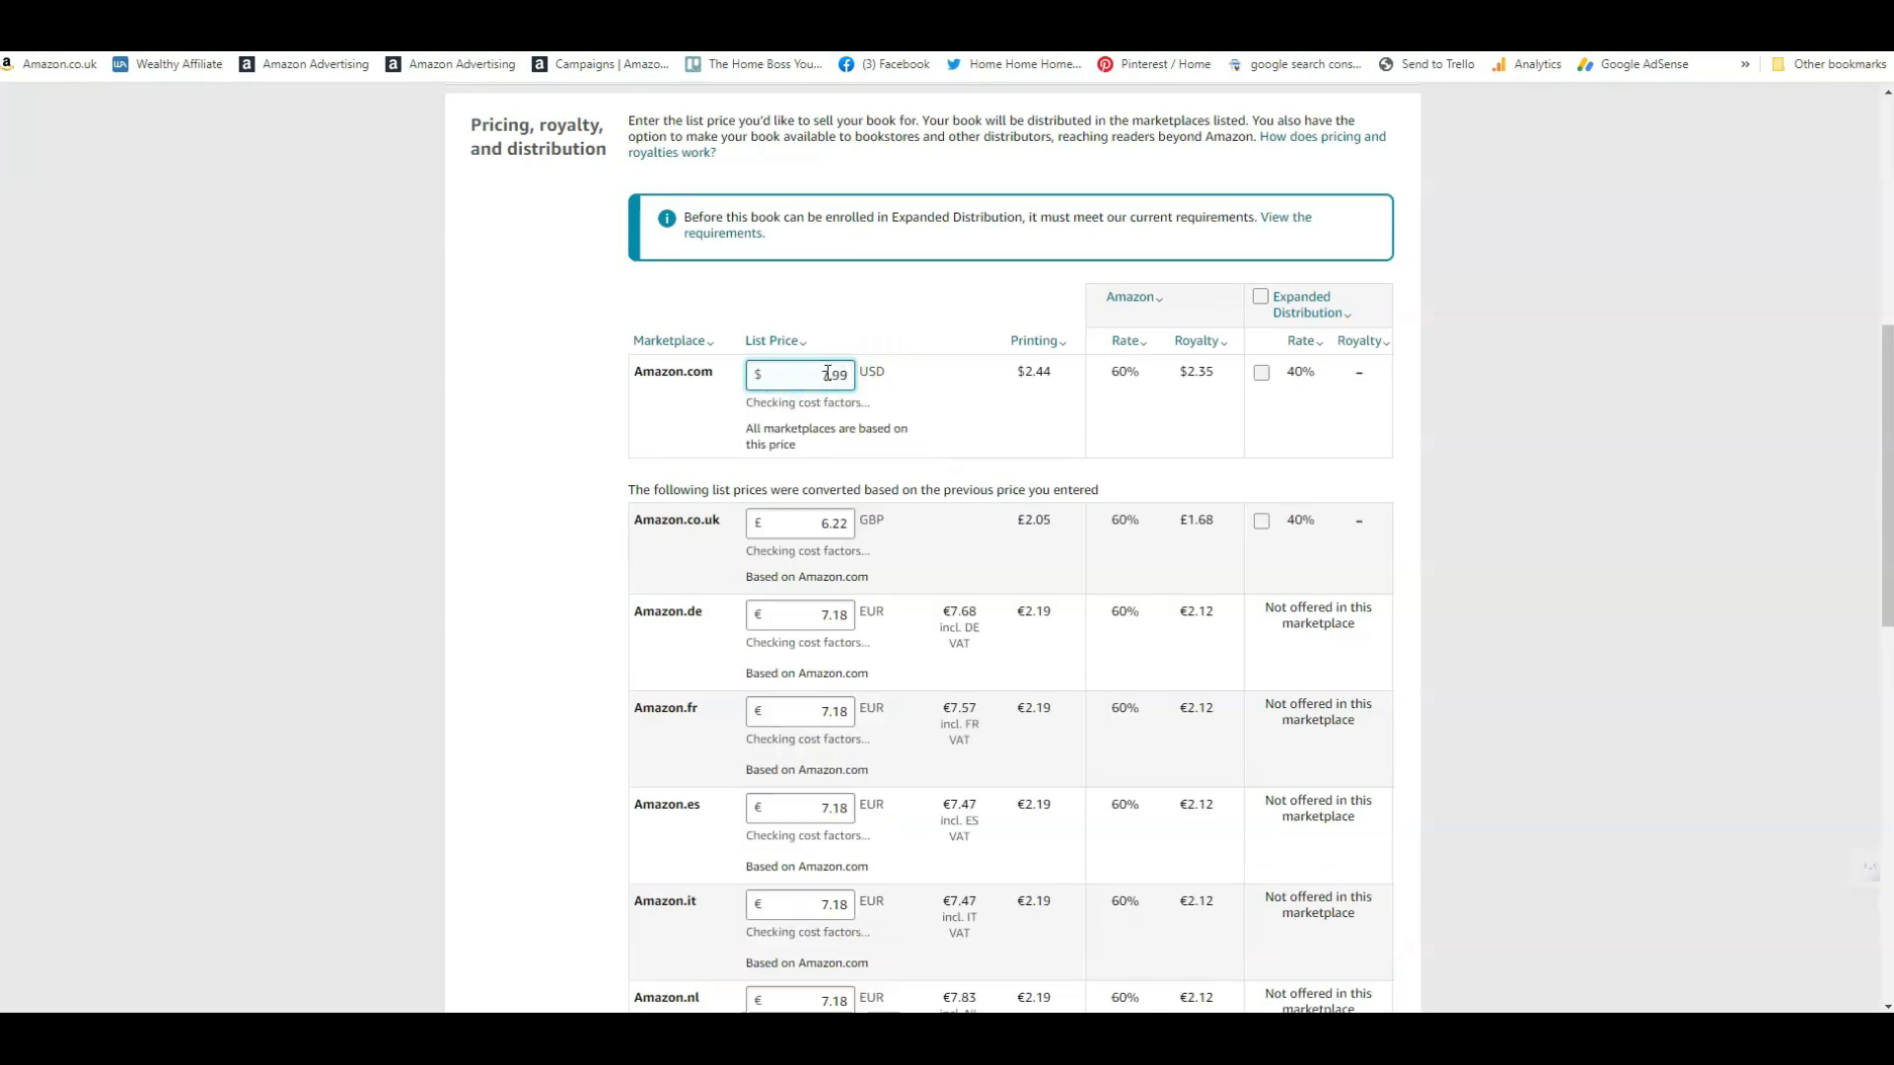
click(868, 402)
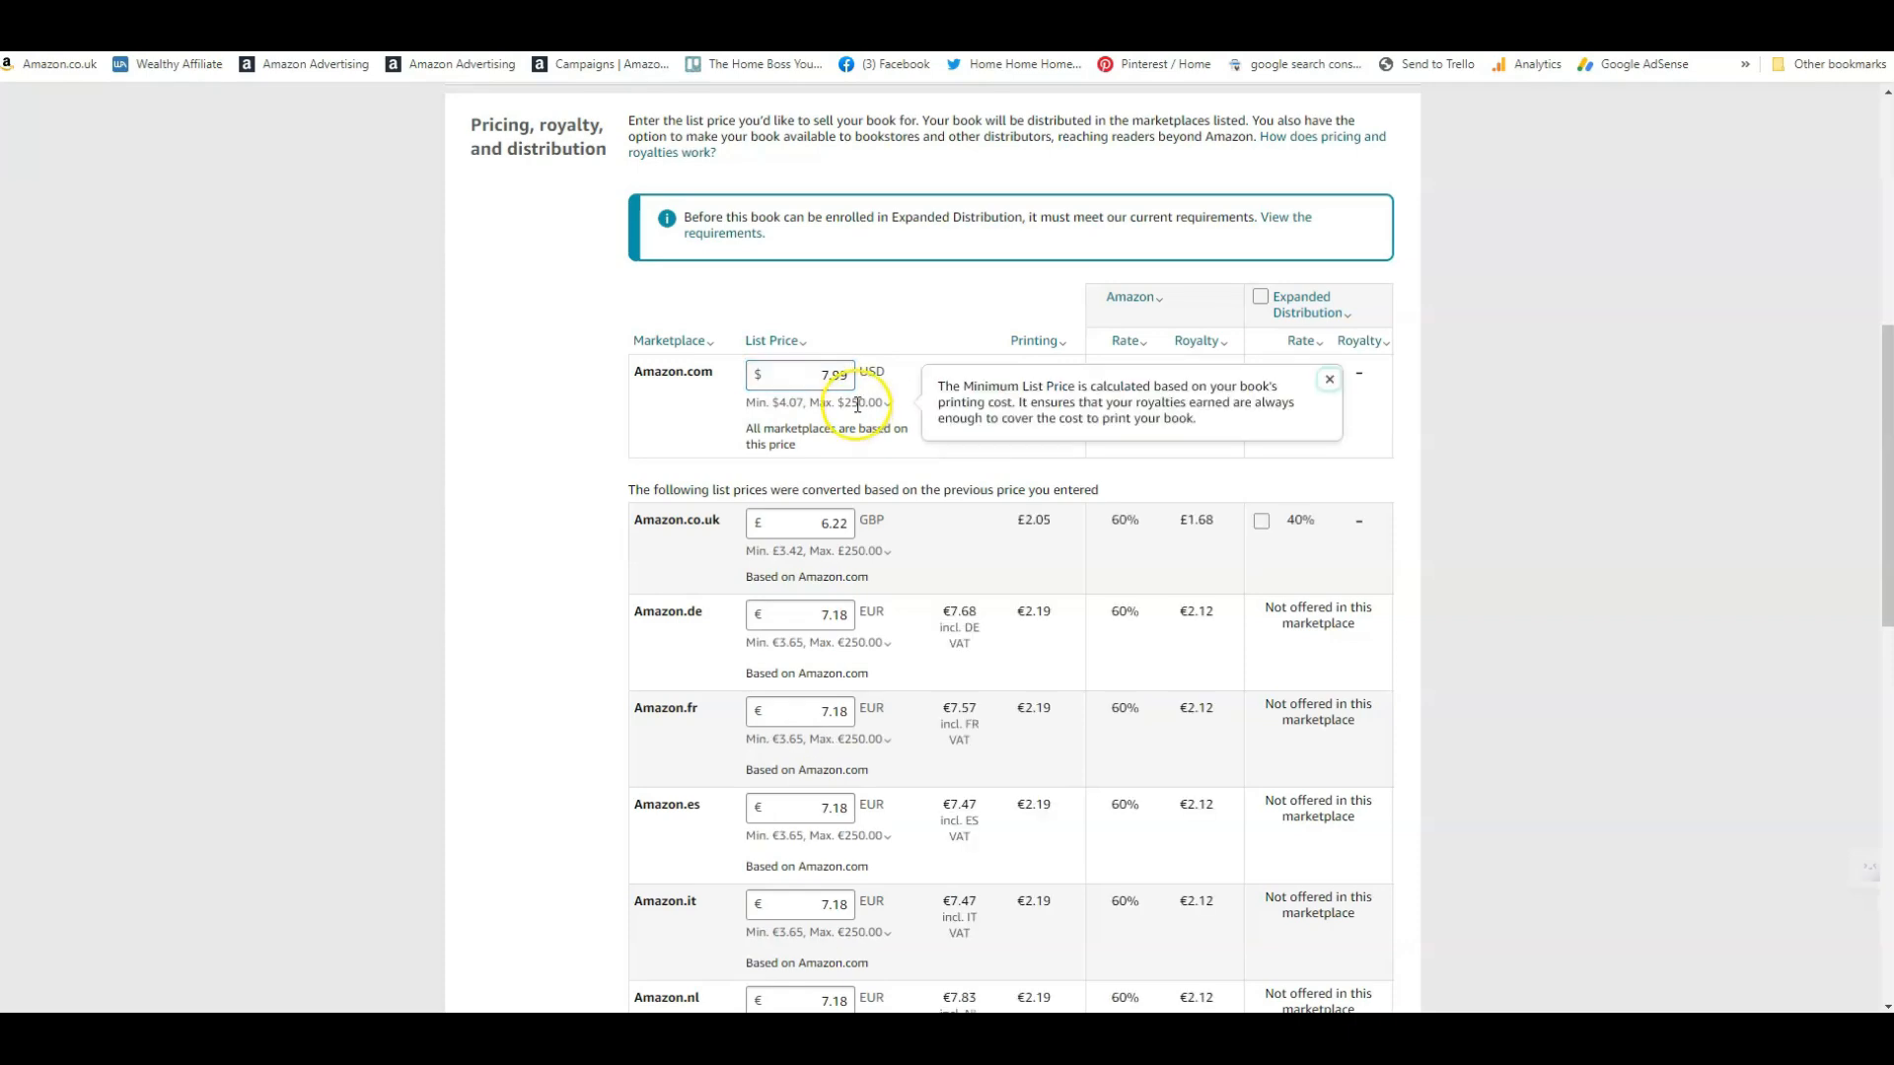
click(677, 457)
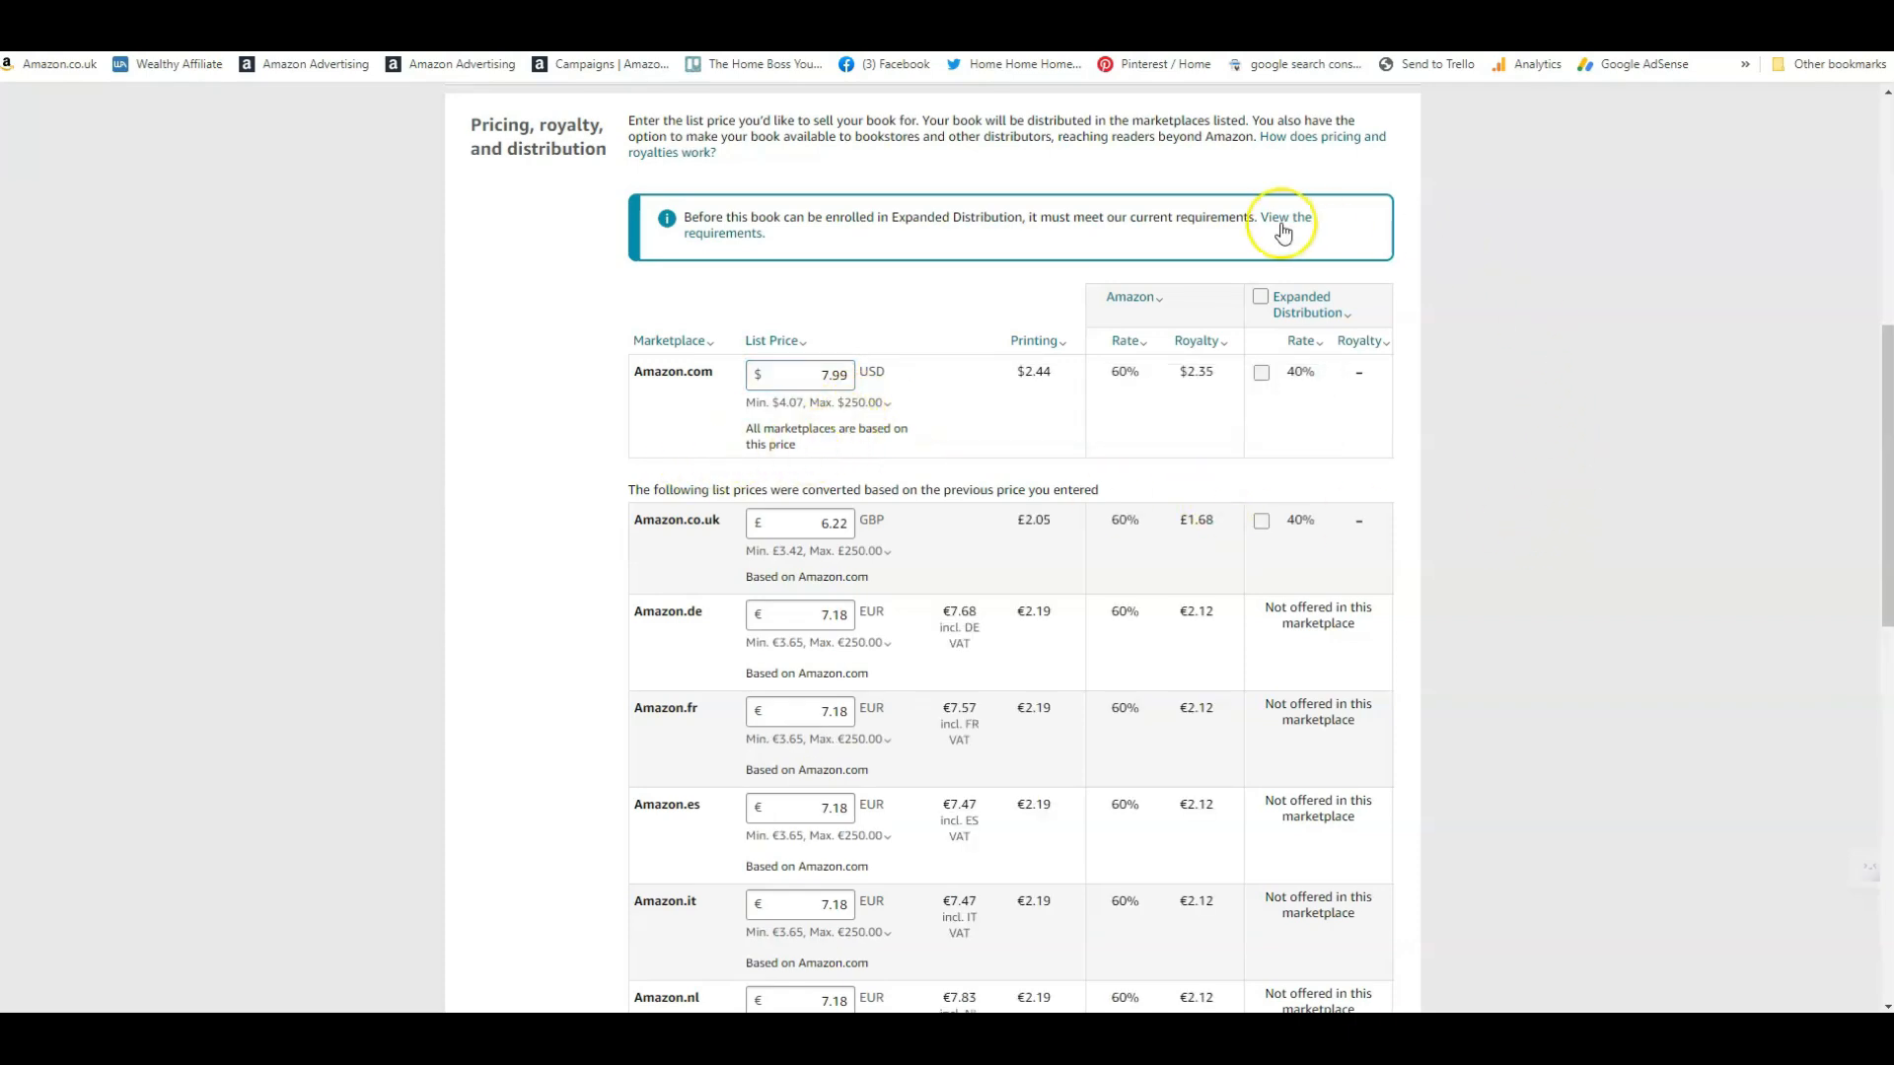
Step: Examine the printing costs, royalties and converted list prices across the marketplaces in the pricing table
click(1038, 340)
click(1043, 368)
click(1203, 403)
scroll(927, 571, down, 2)
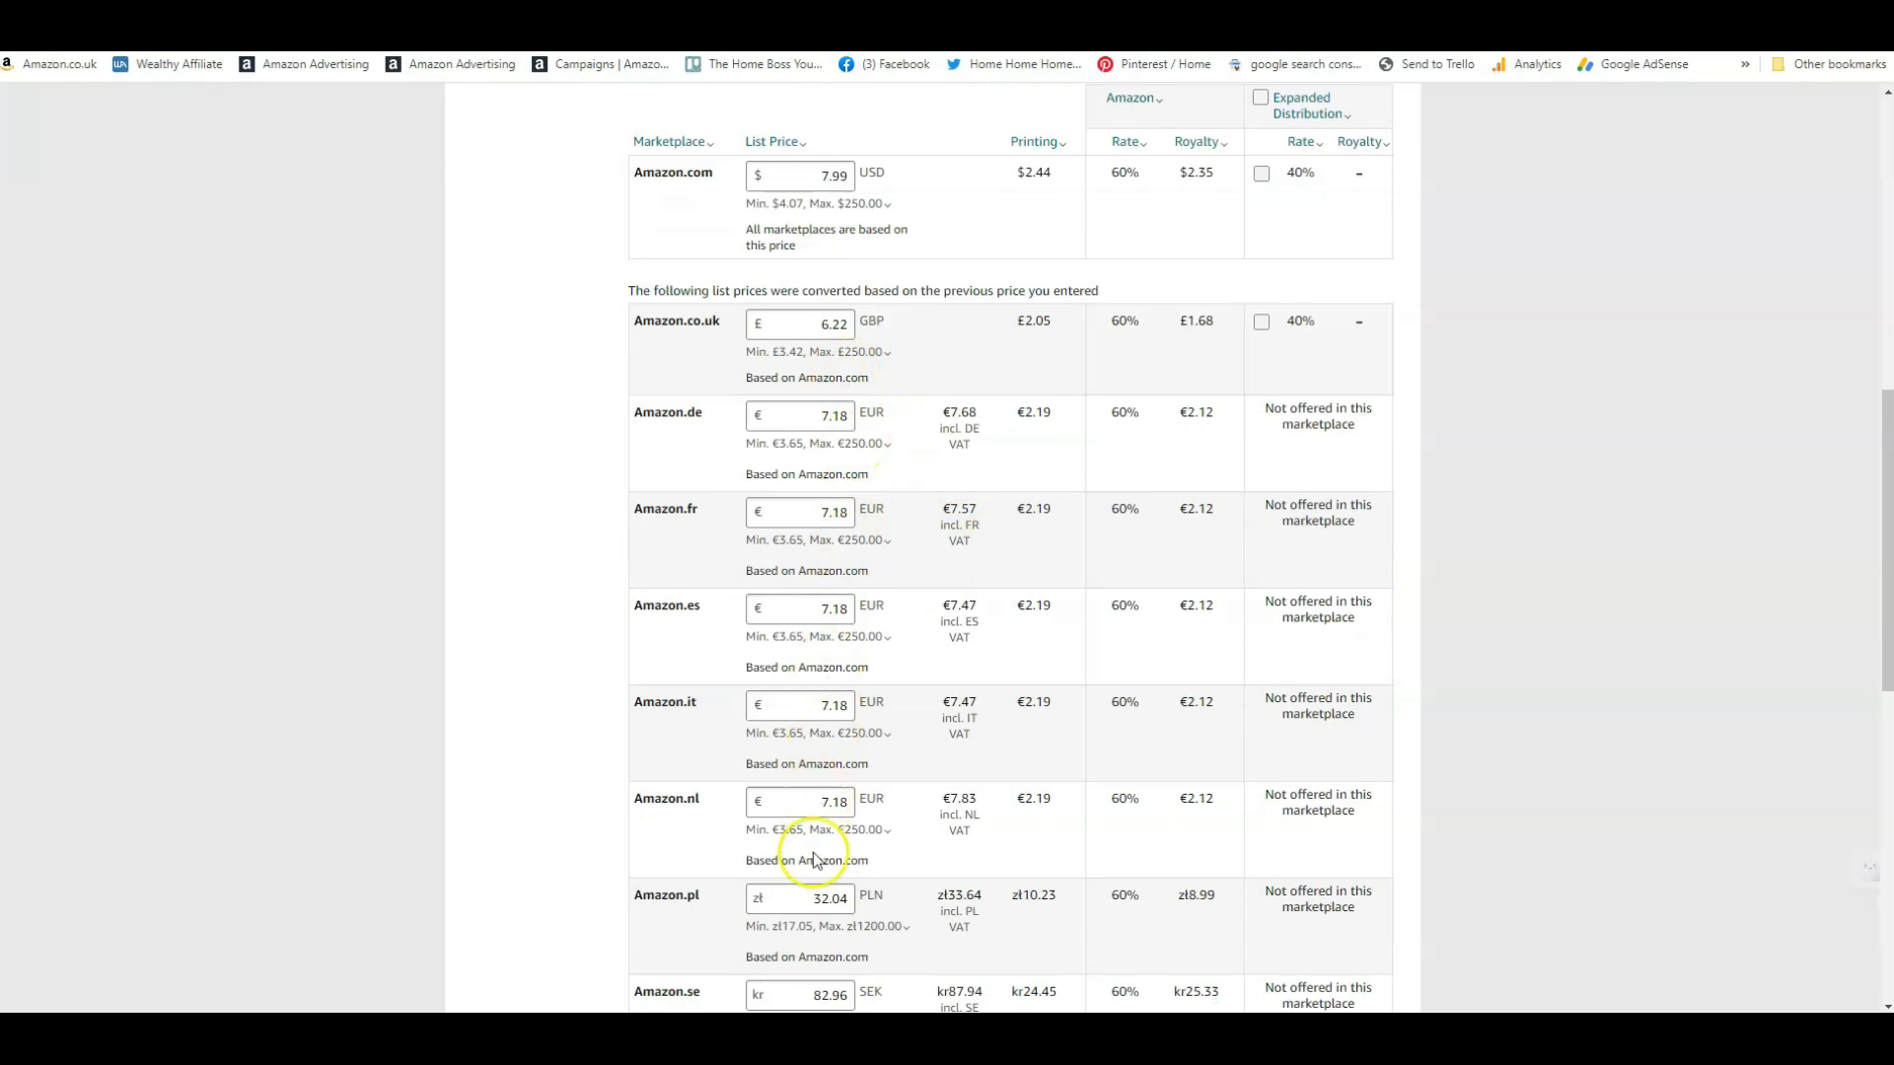
scroll(943, 386, up, 2)
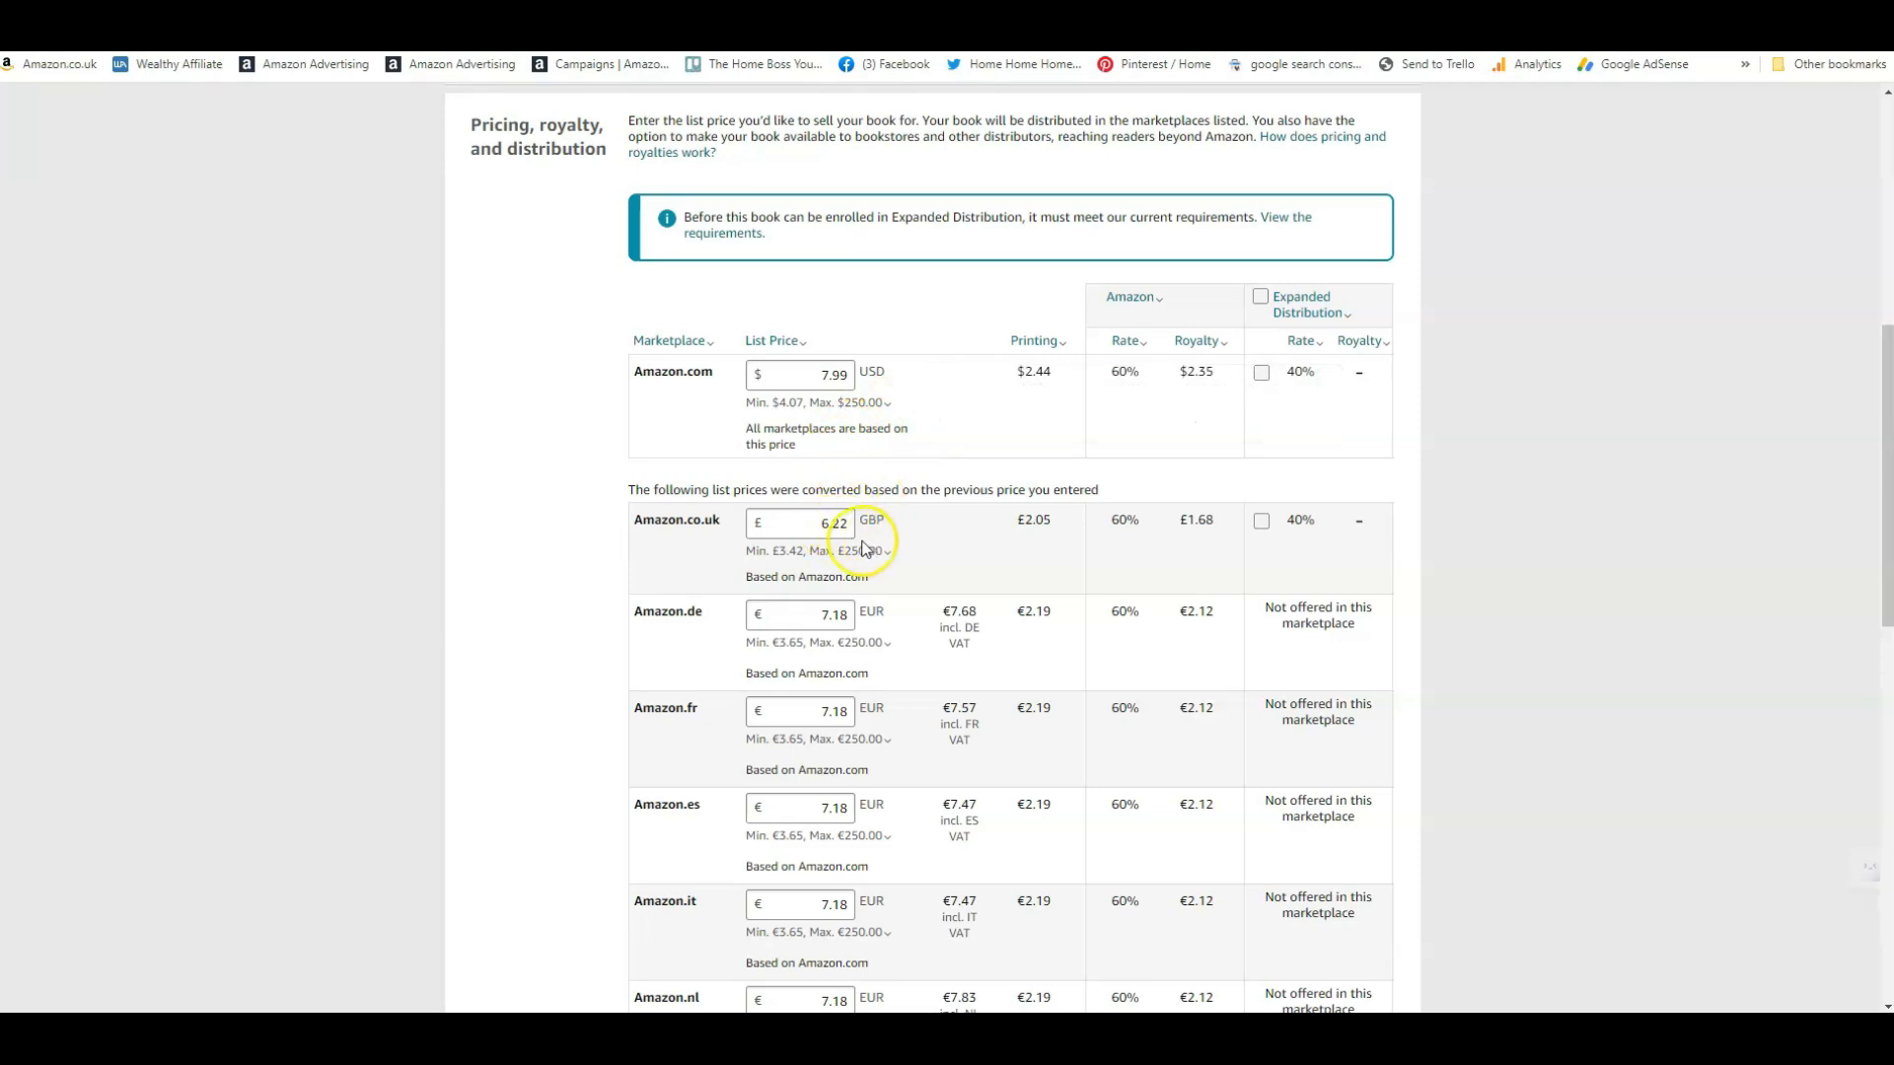
Step: Set the Amazon.co.uk list price to 6.99 GBP
drag(833, 524, 848, 524)
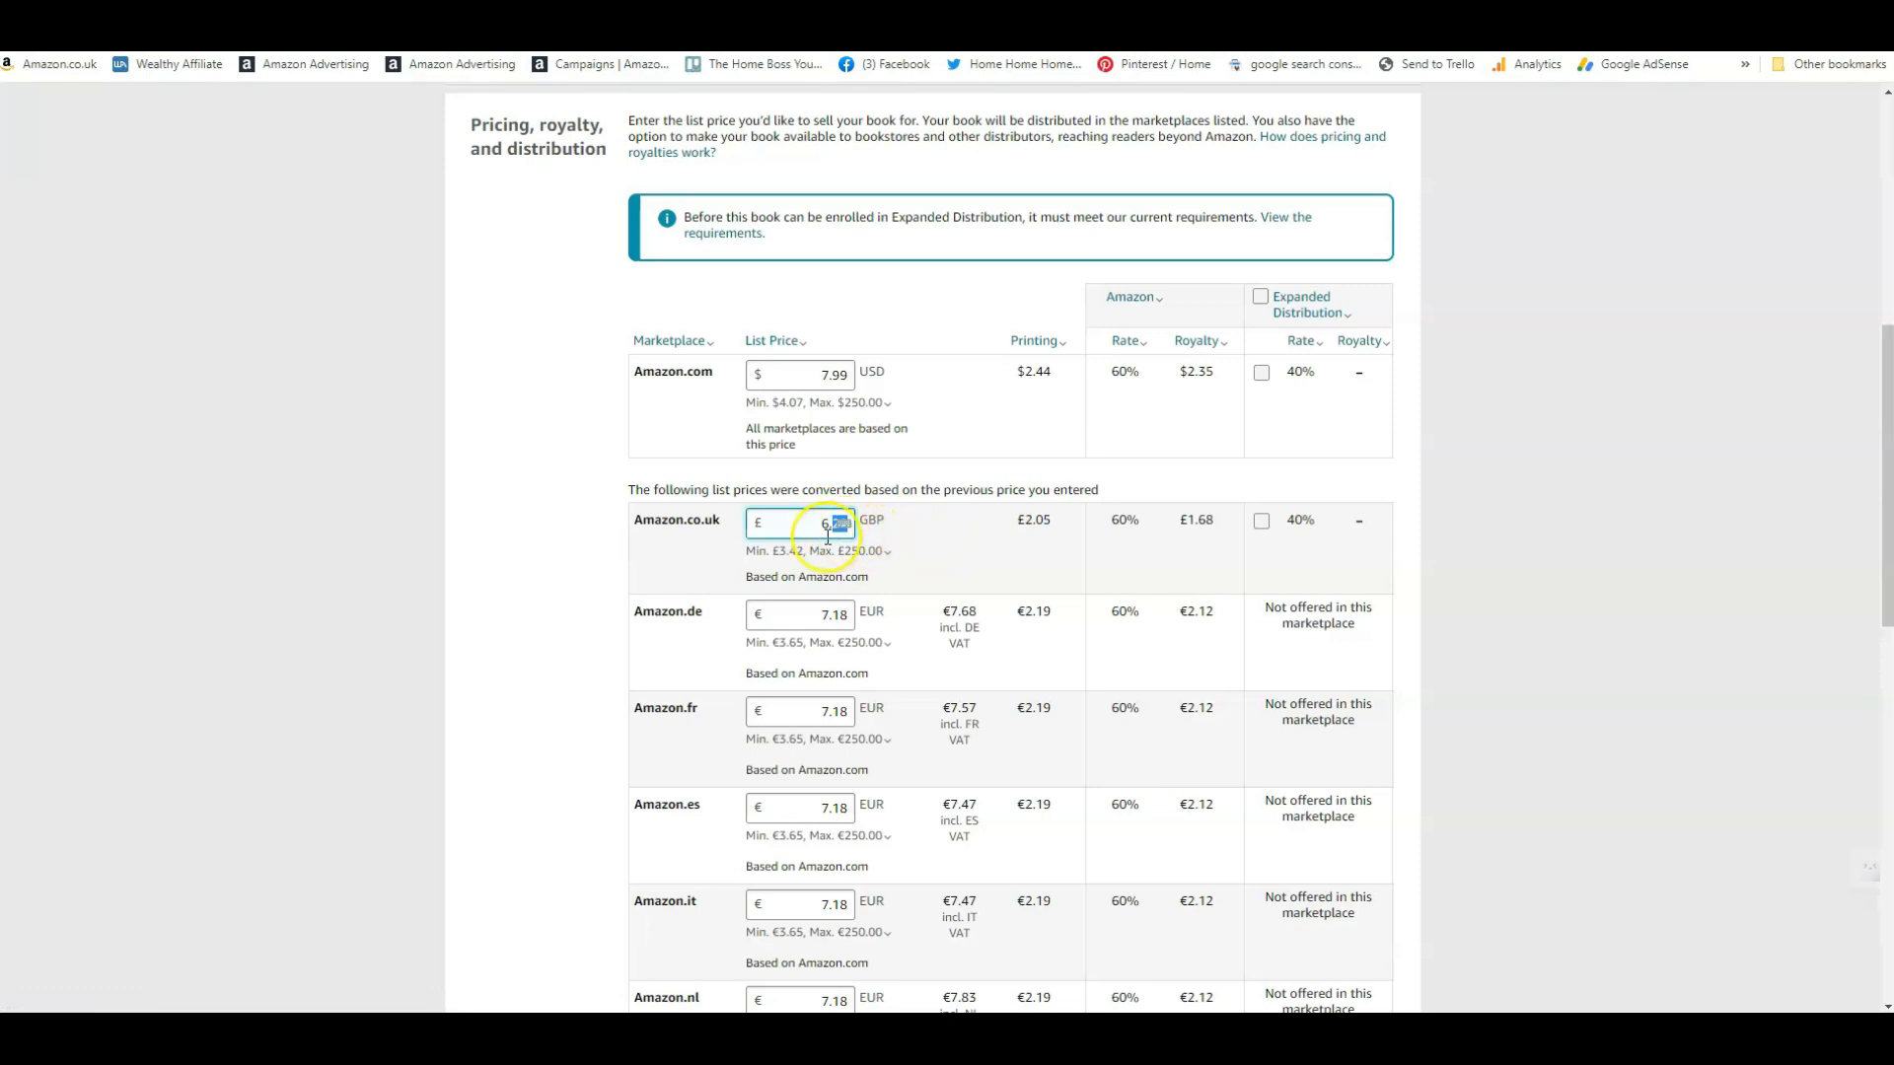
click(854, 549)
click(853, 549)
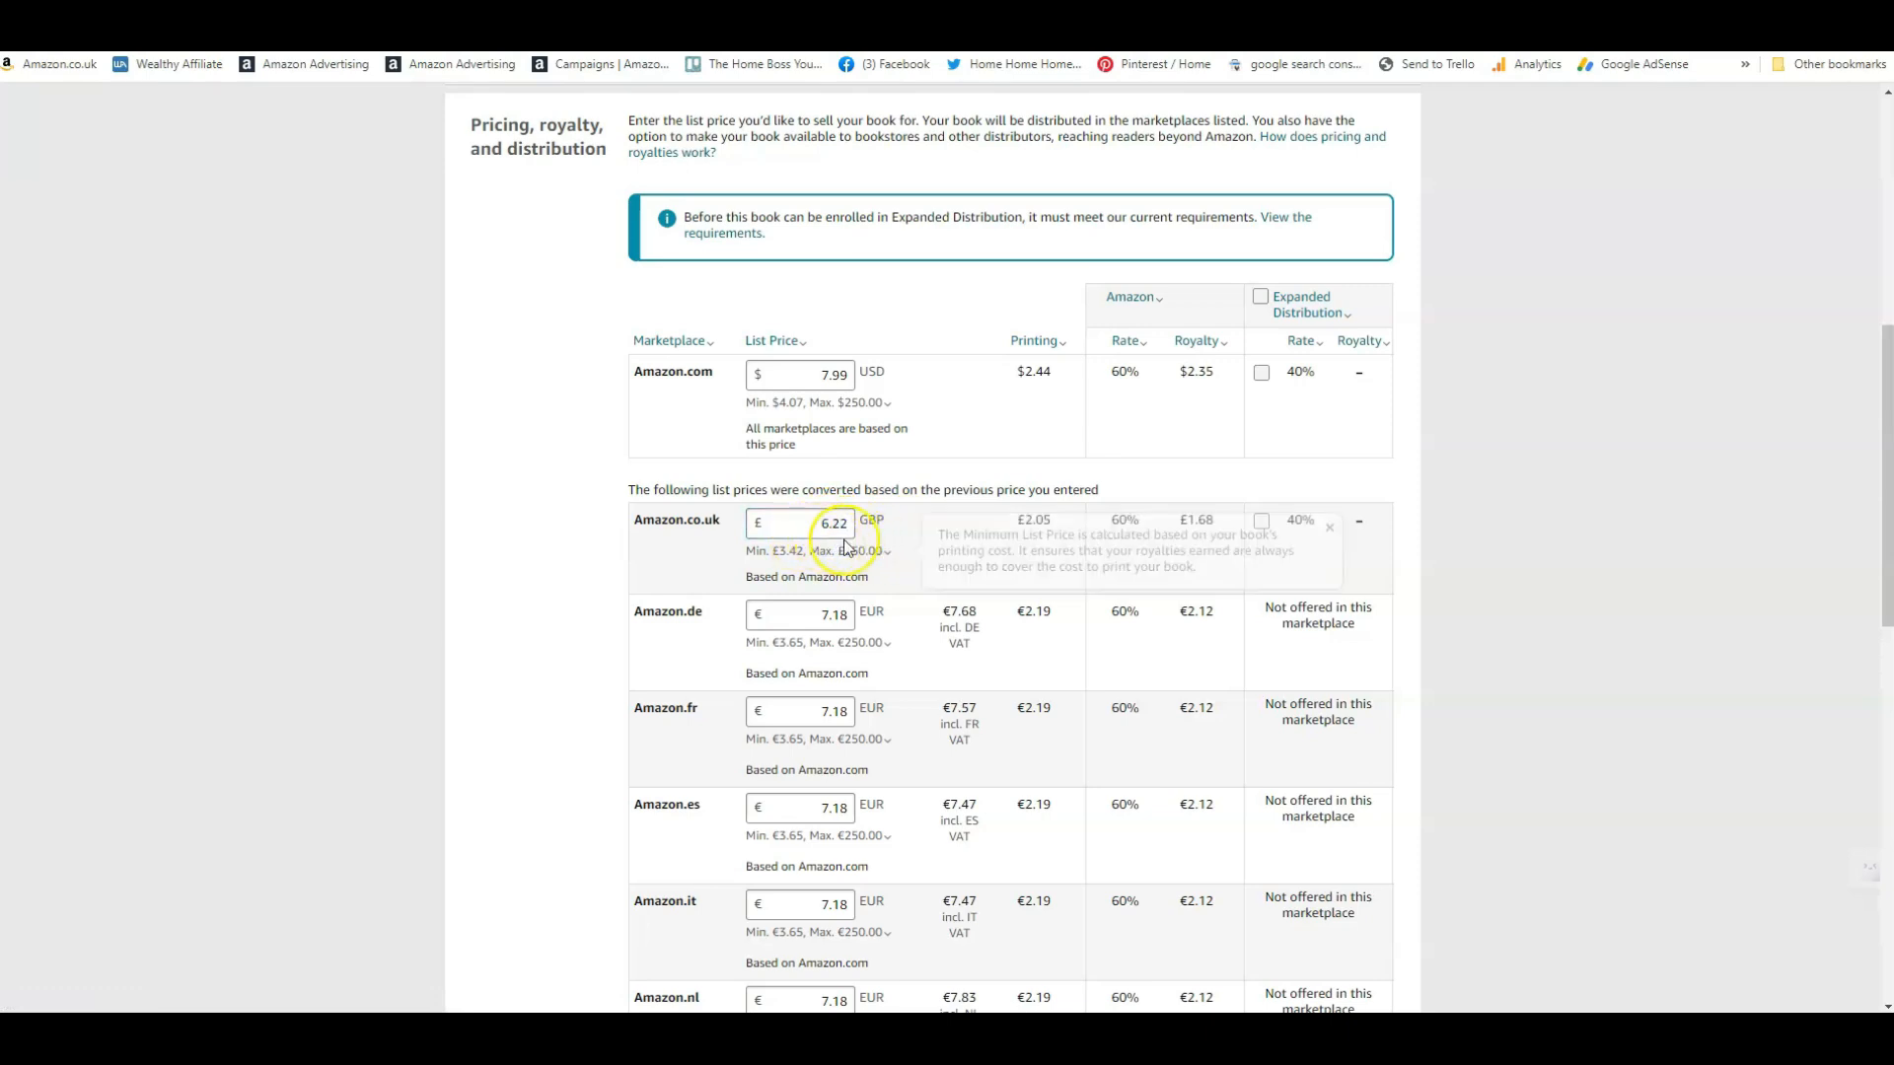
drag(829, 524, 874, 527)
click(884, 555)
click(887, 556)
text(99)
click(990, 562)
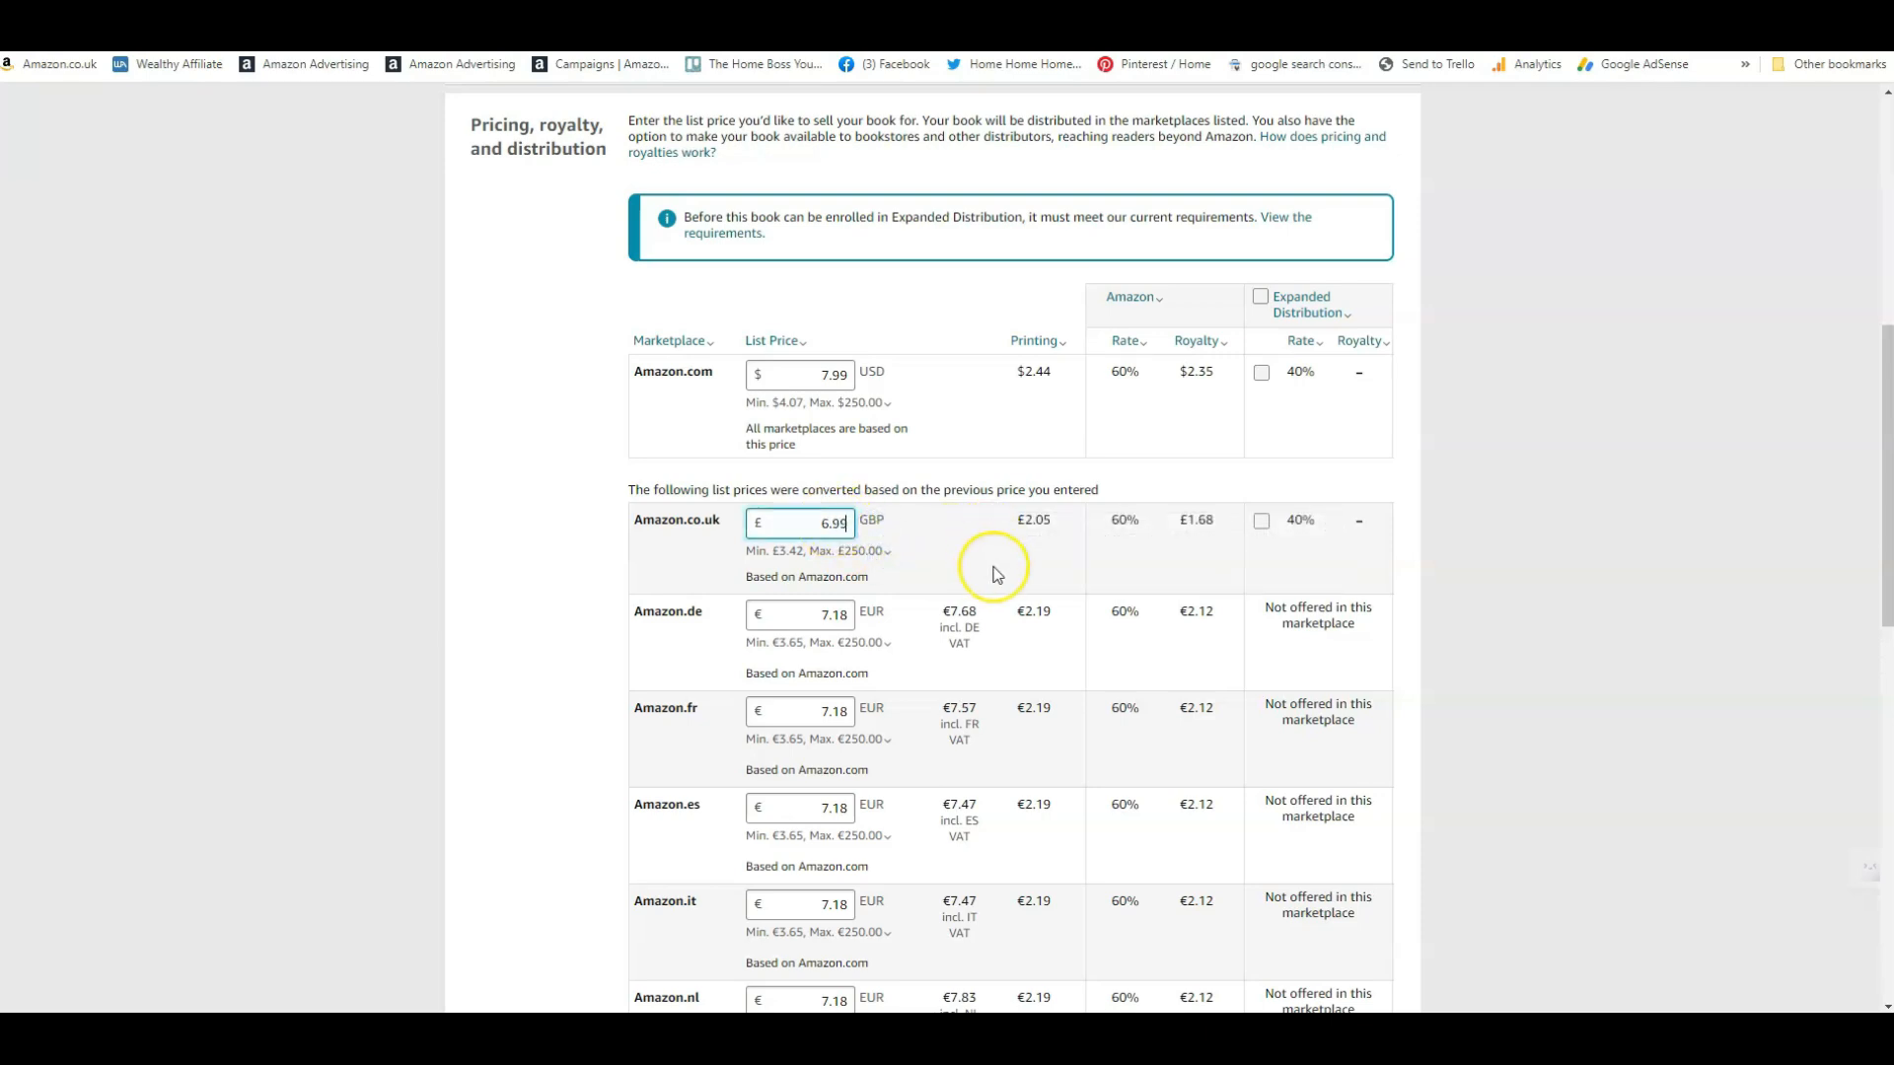
Step: Set the Amazon.de and Amazon.fr list prices to 7.99 EUR each
drag(833, 590, 945, 589)
text(99)
scroll(940, 660, down, 1)
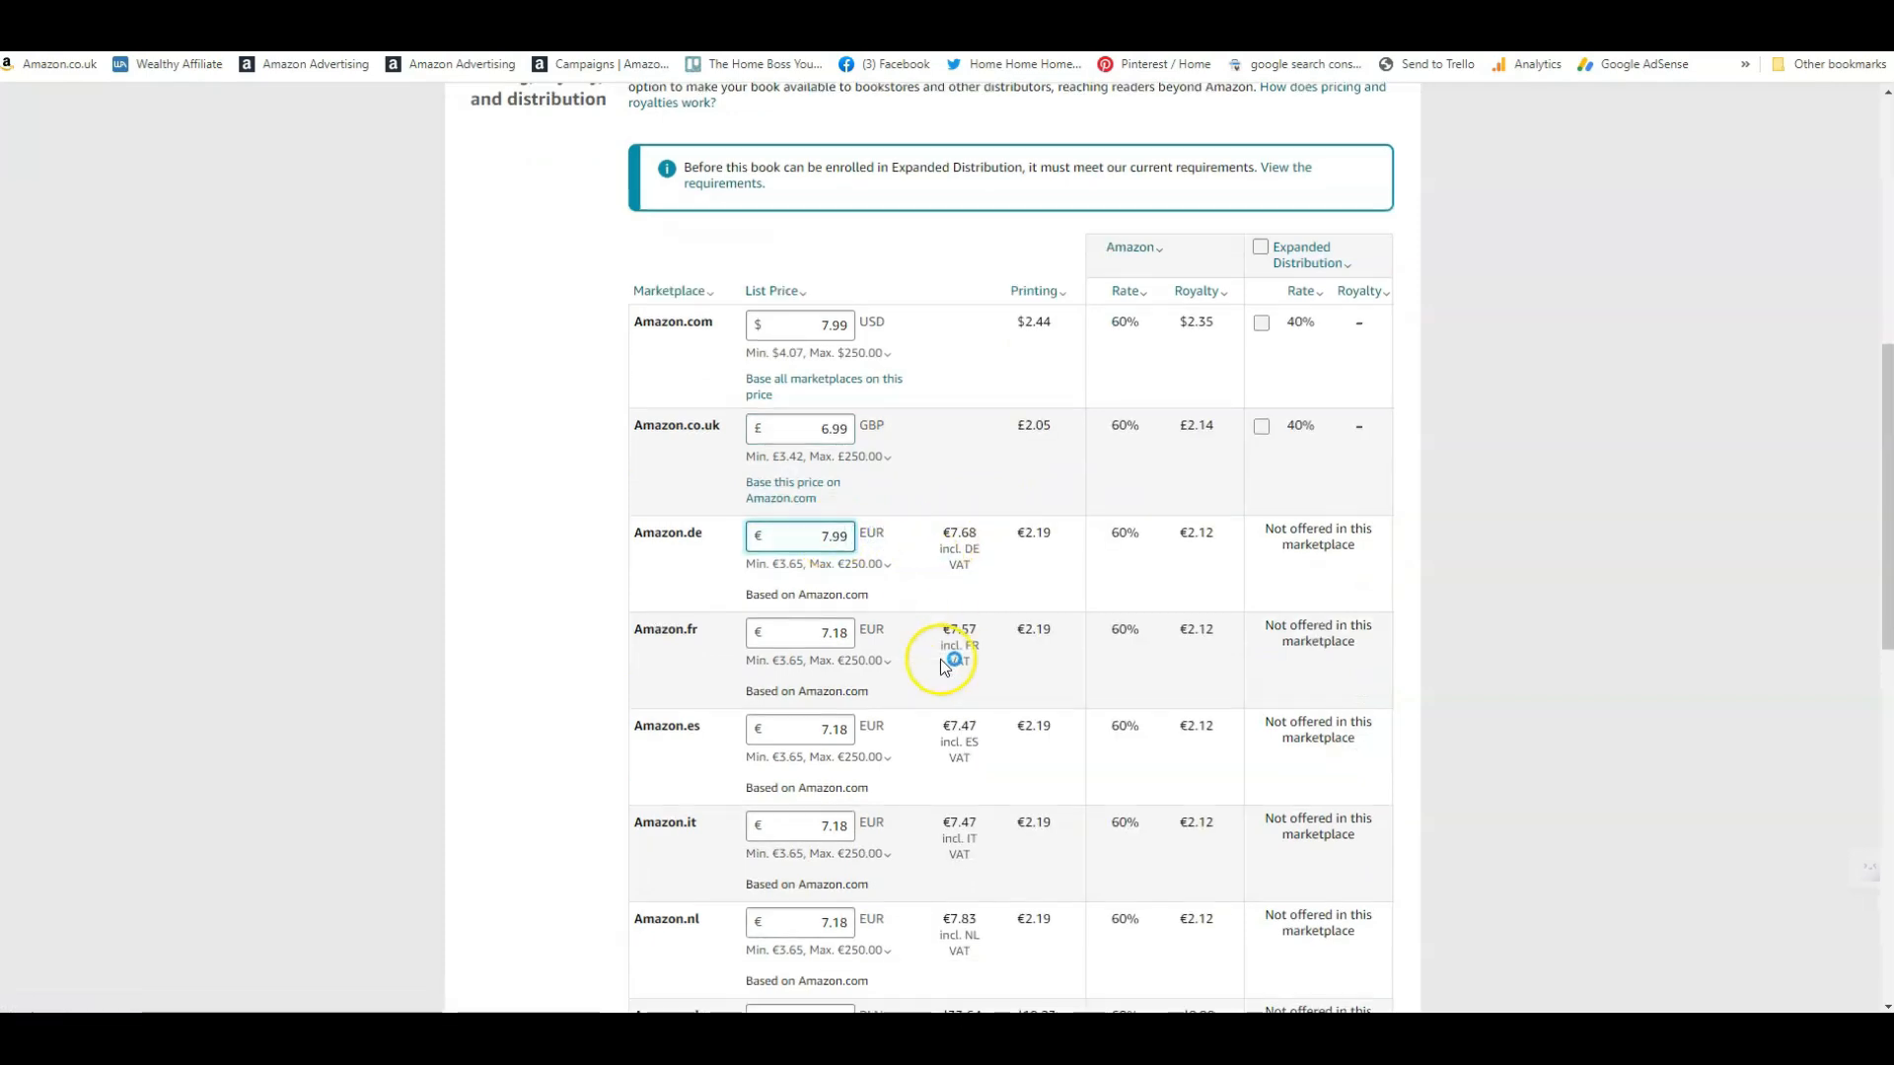
drag(833, 599, 871, 606)
text(99)
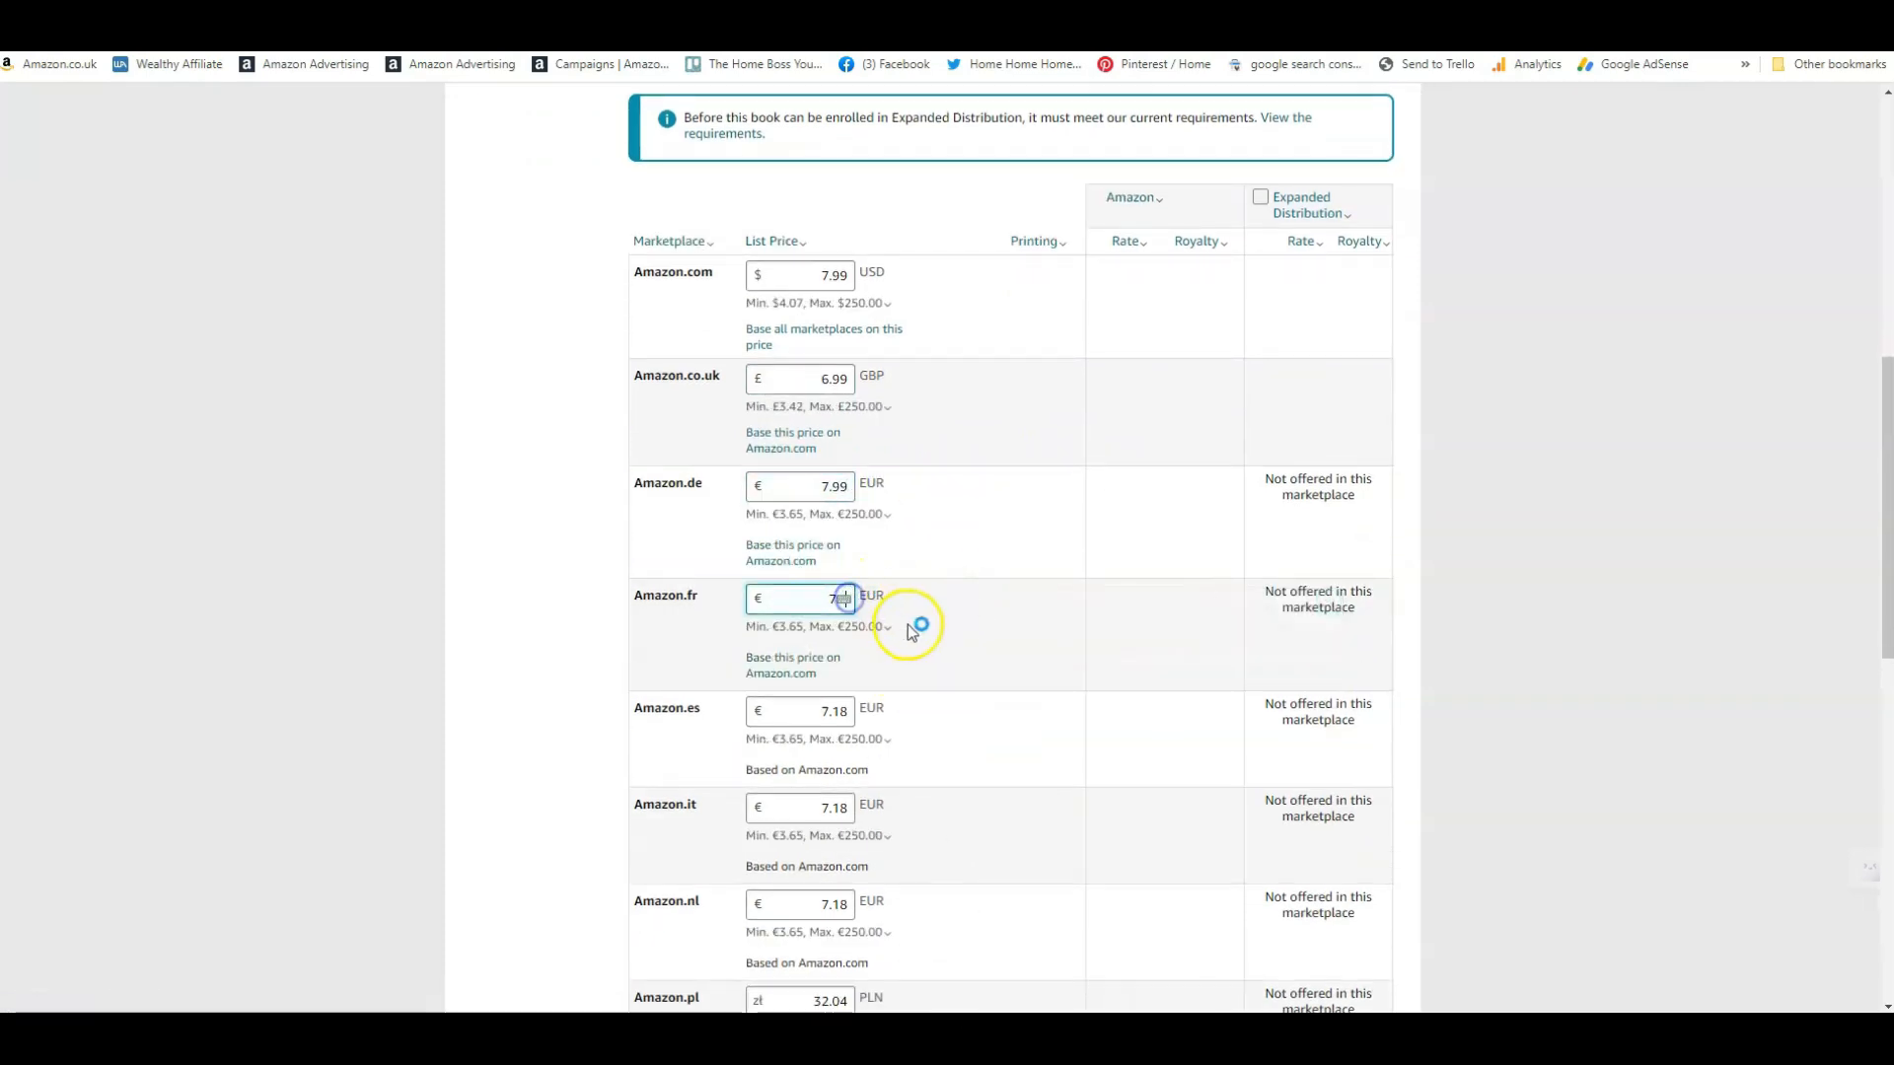
scroll(925, 675, down, 5)
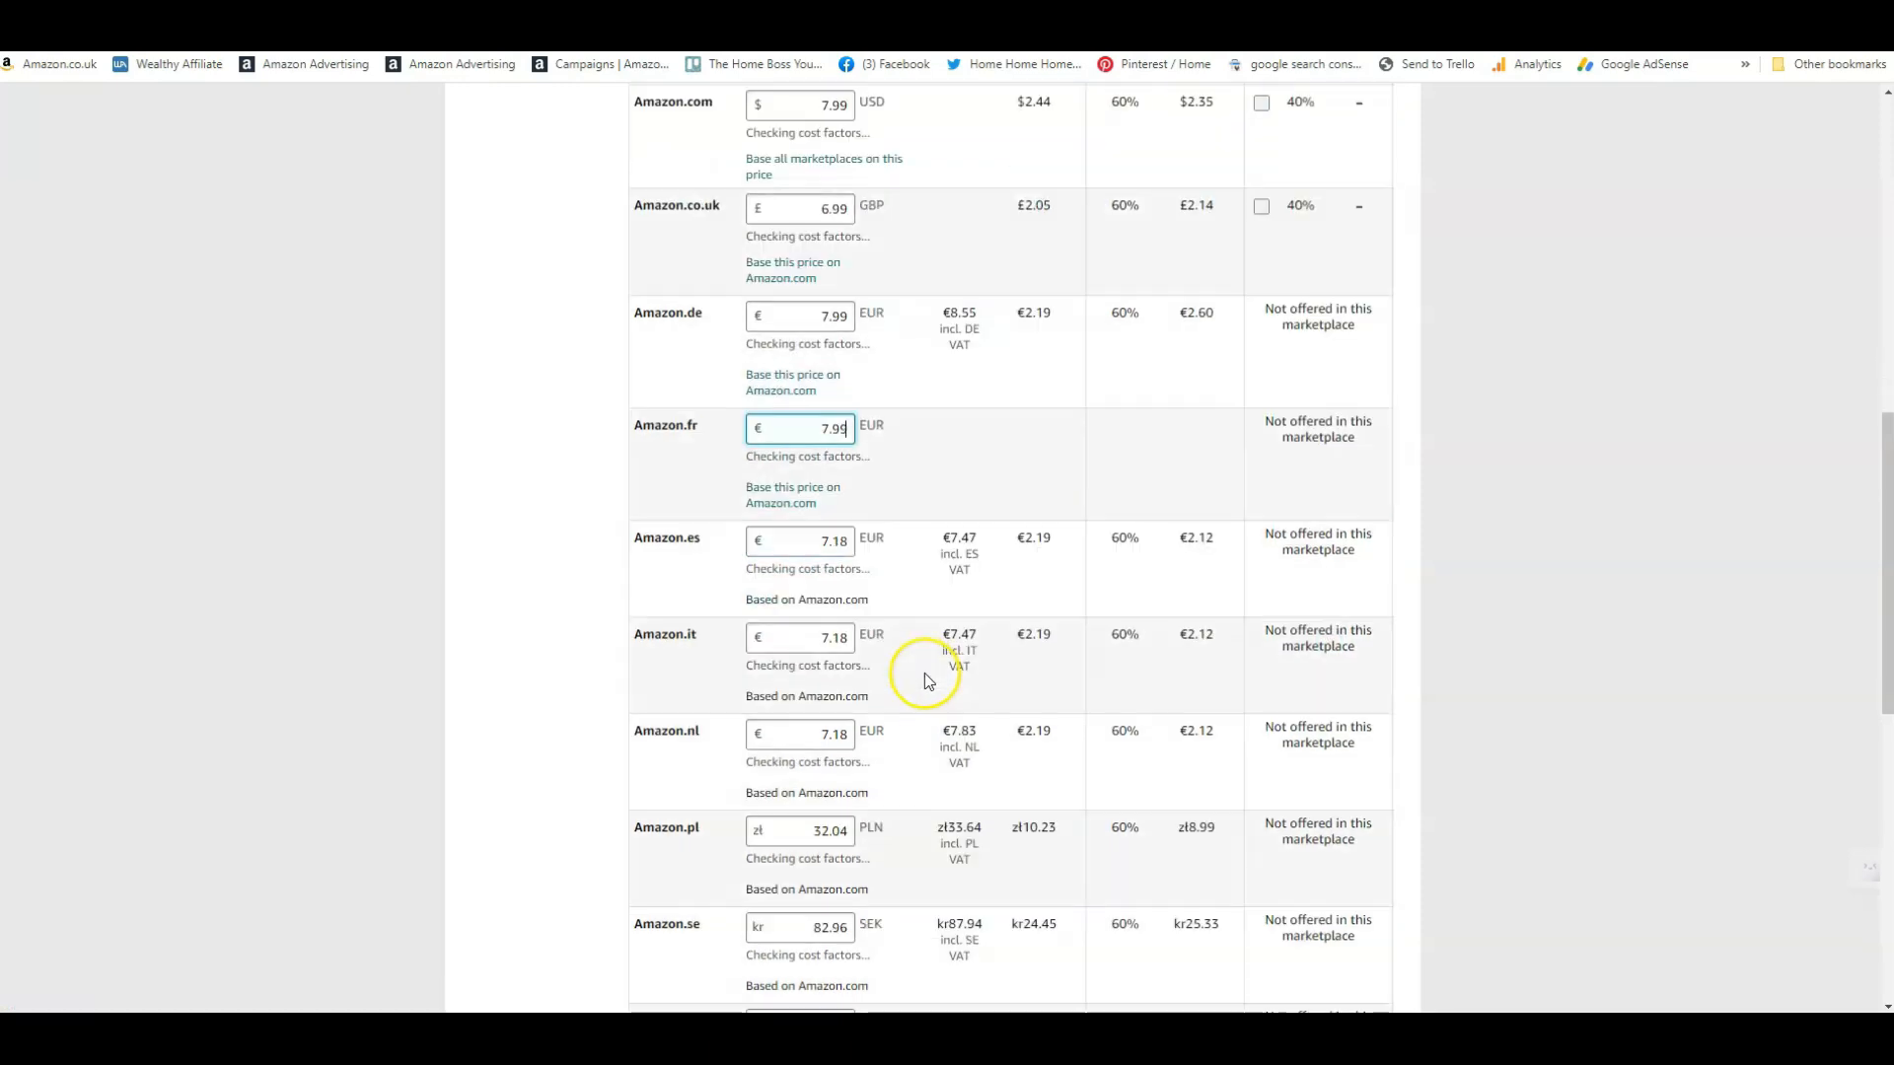
Step: Check the printing, royalty and Expanded Distribution columns, leaving Expanded Distribution unselected
scroll(925, 674, up, 6)
scroll(925, 672, up, 2)
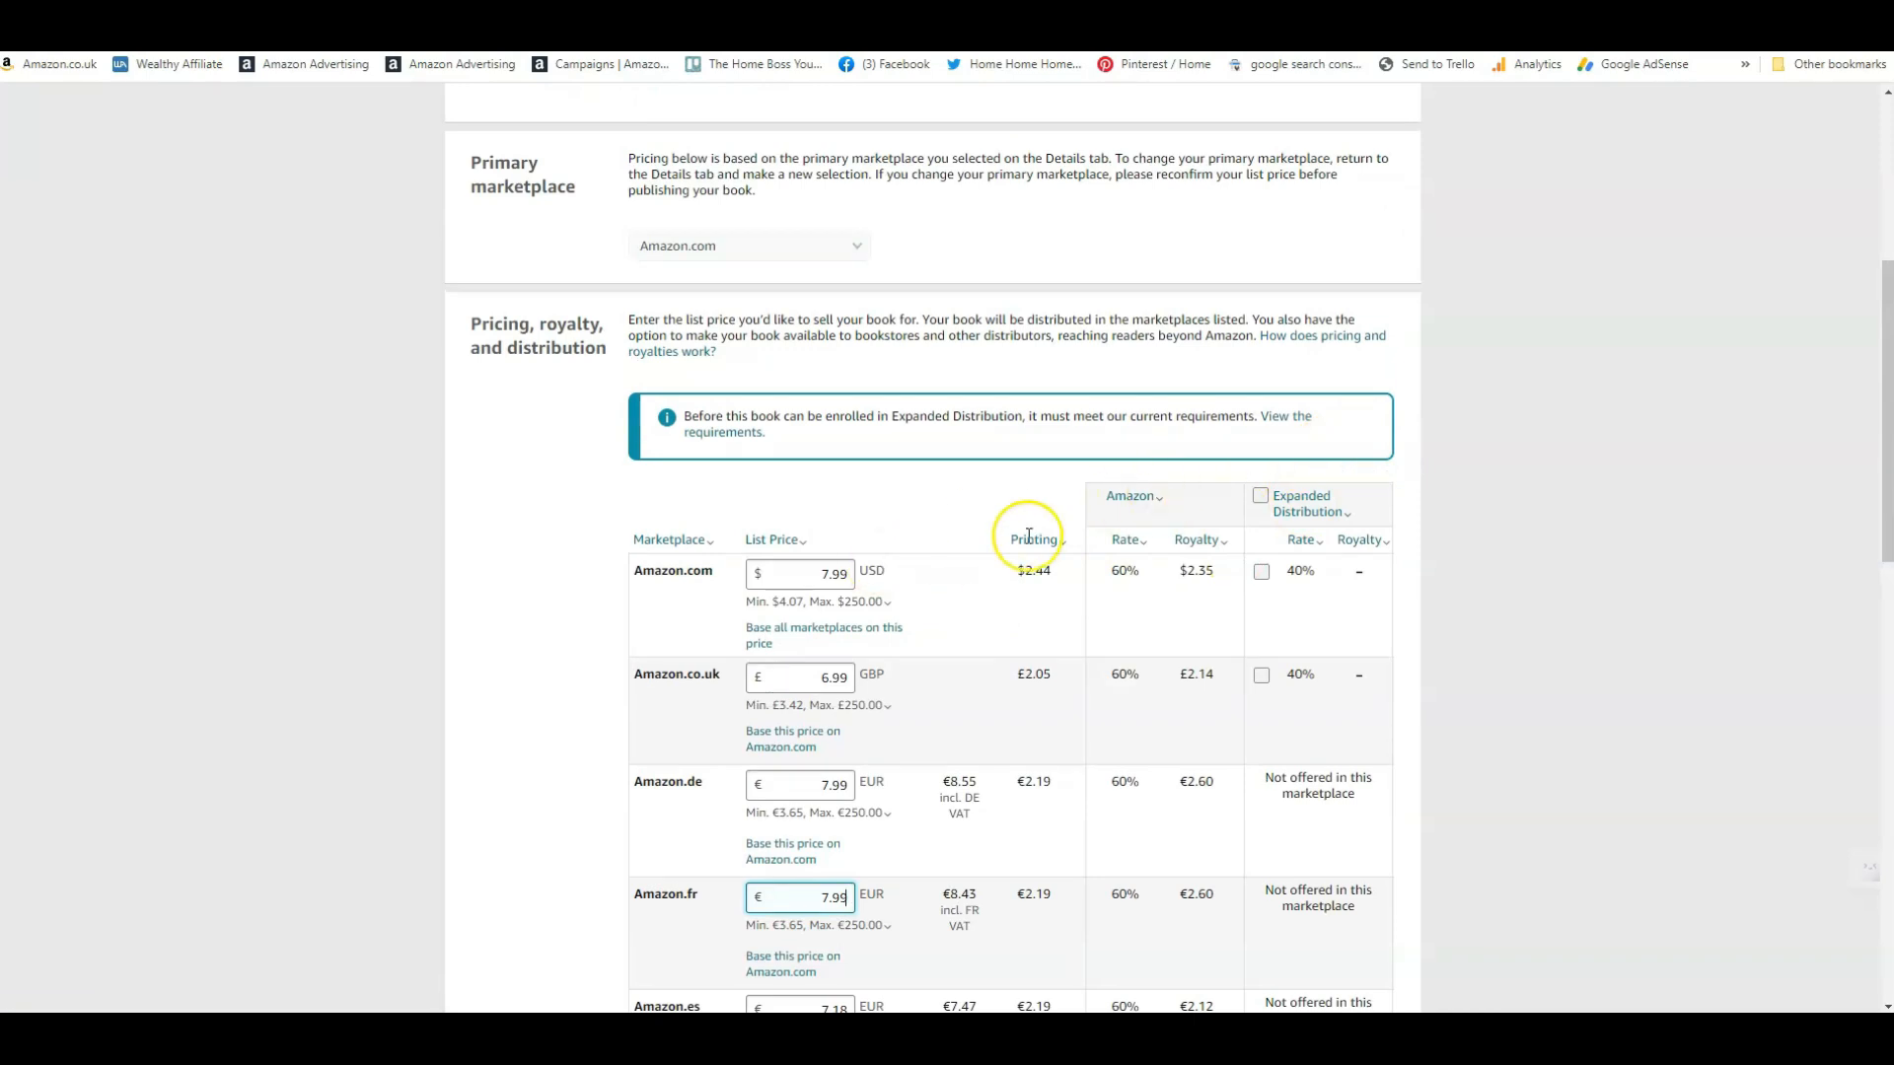
click(1302, 509)
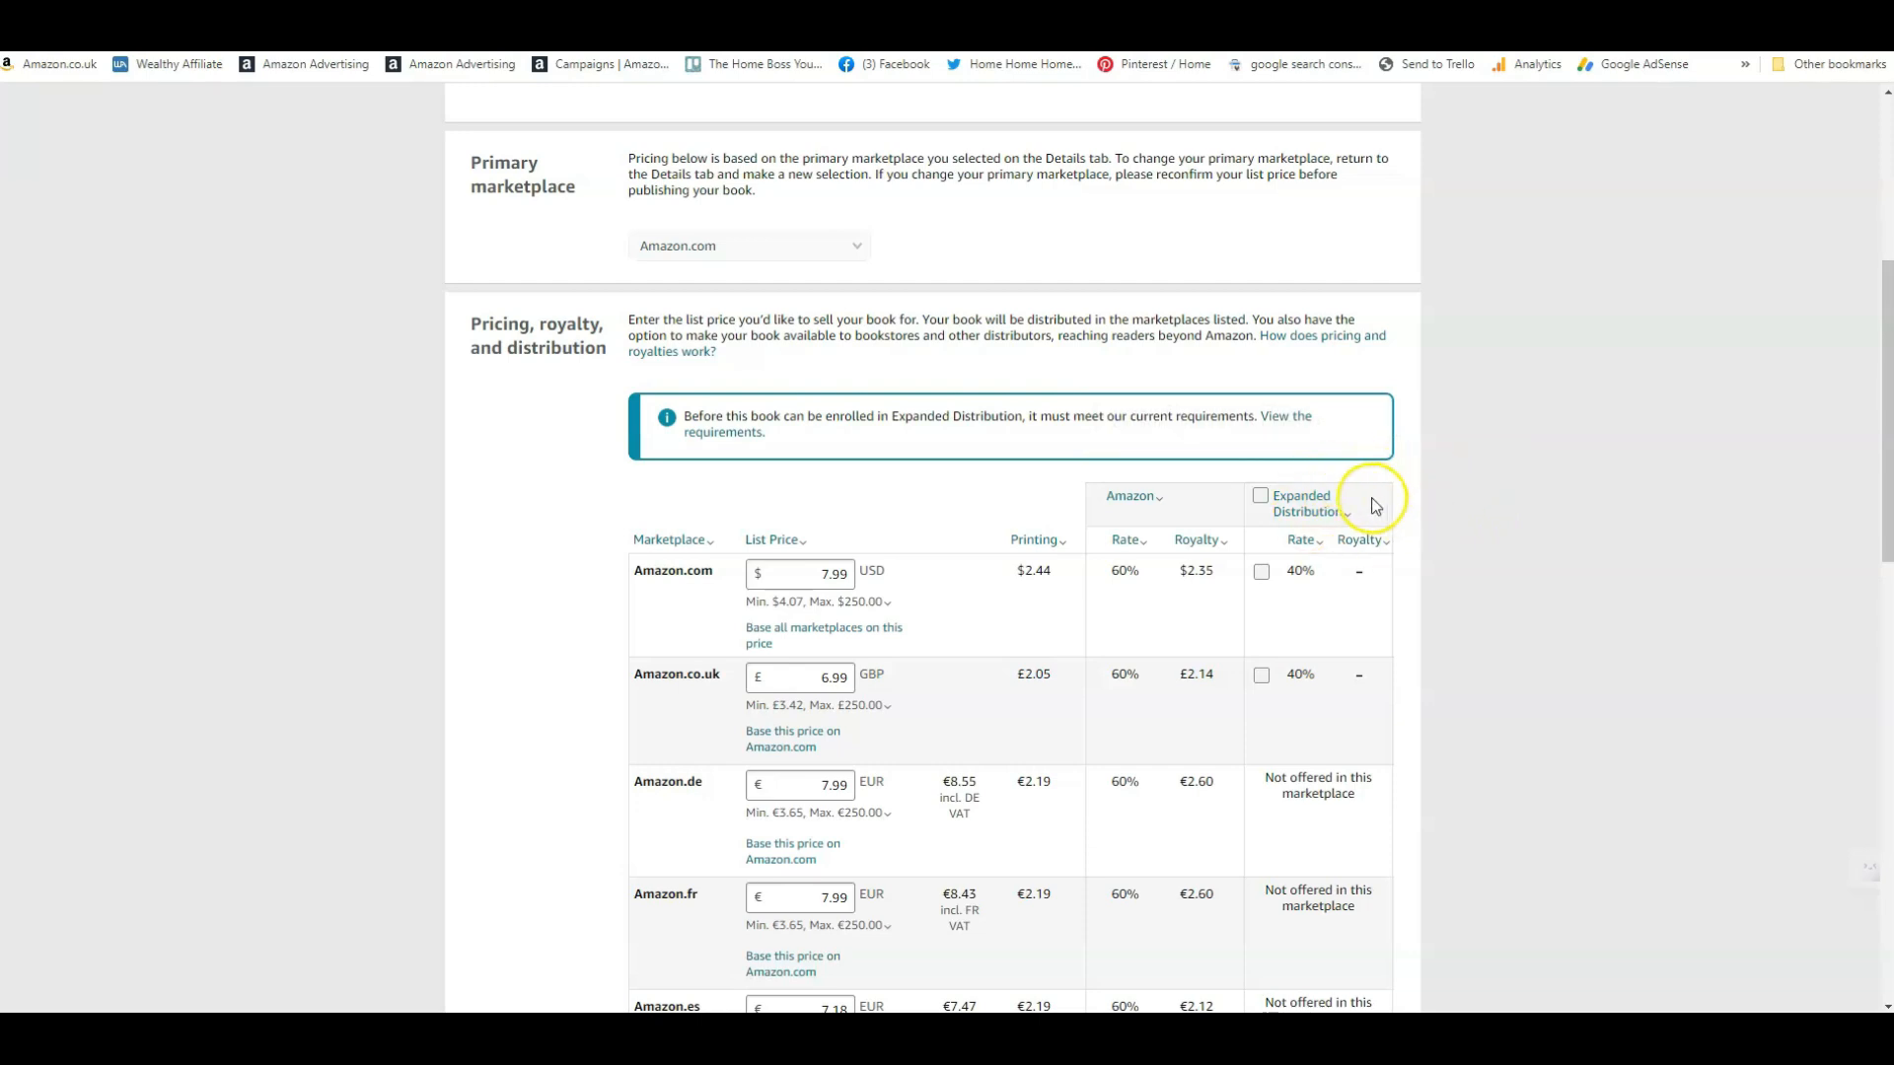
mouse_move(1291, 499)
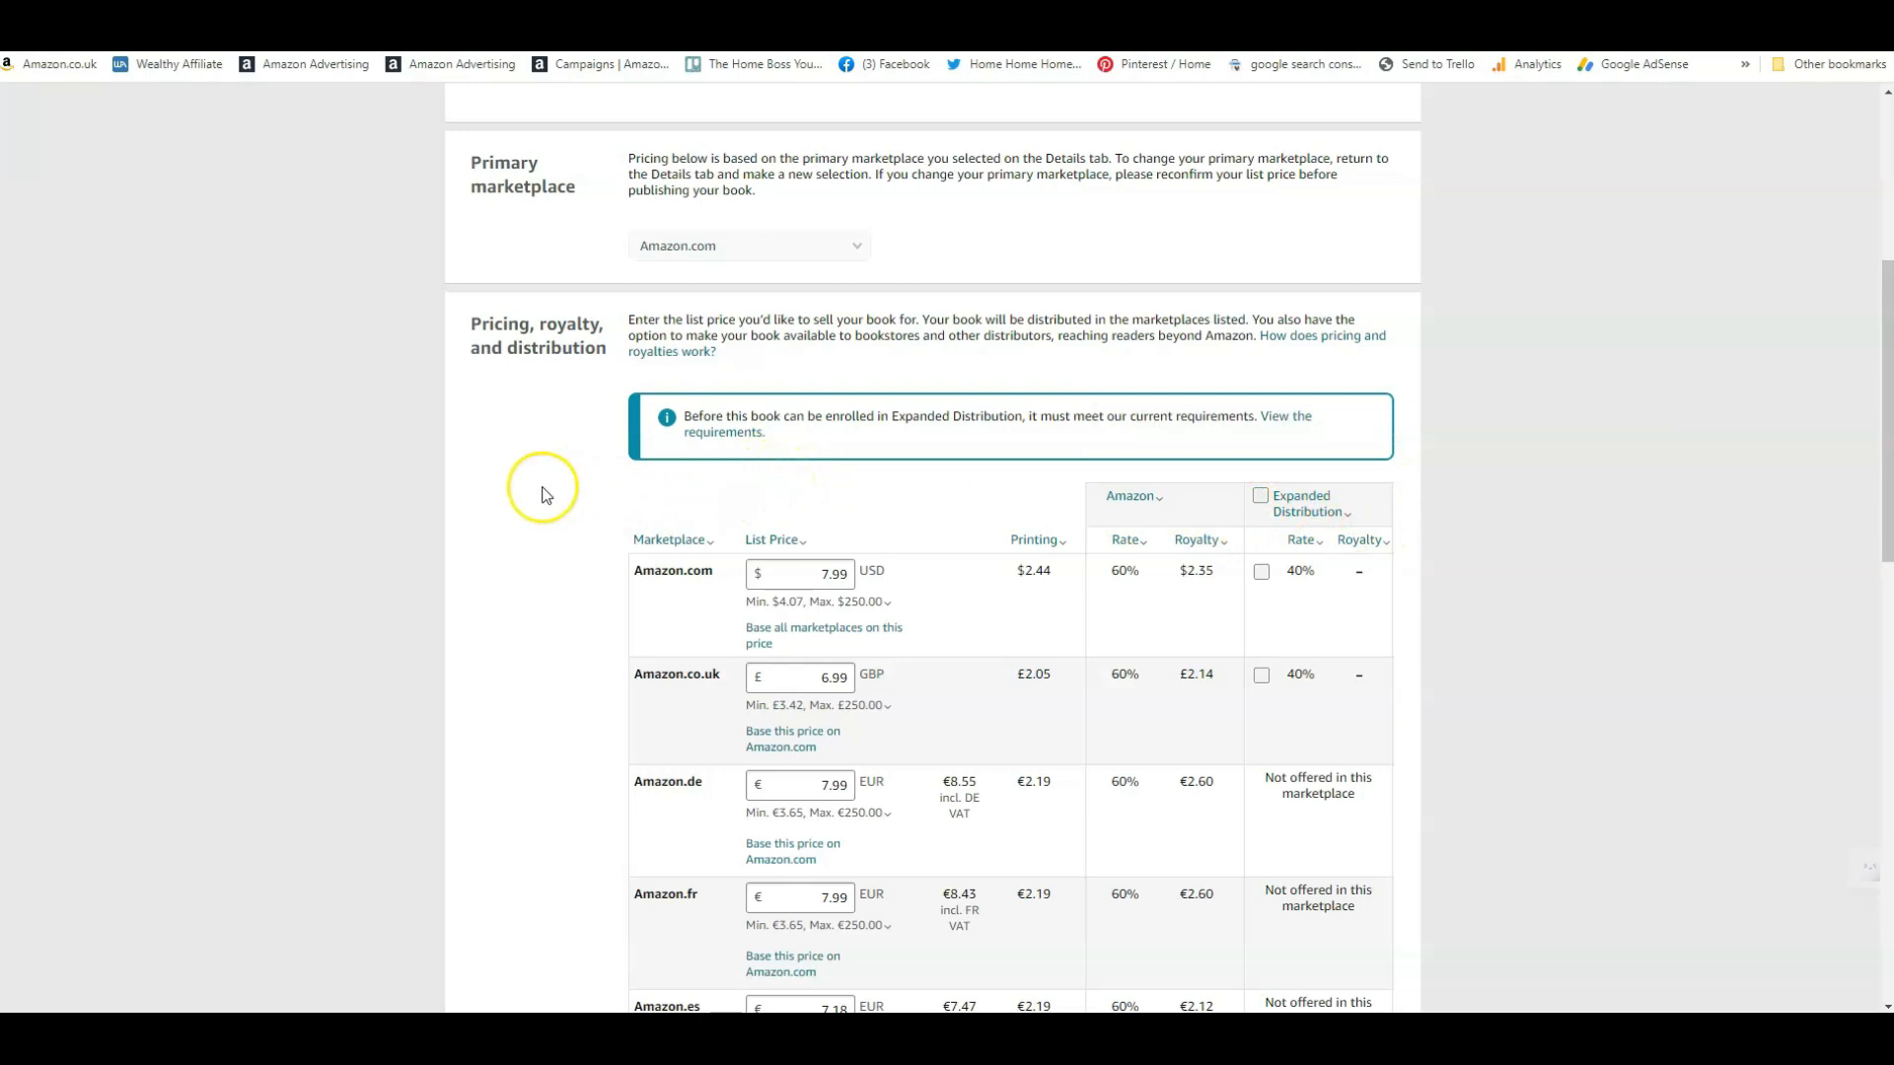
Step: Review the remaining marketplace prices, the terms and conditions, and the book proof and publishing options without publishing
scroll(530, 492, down, 12)
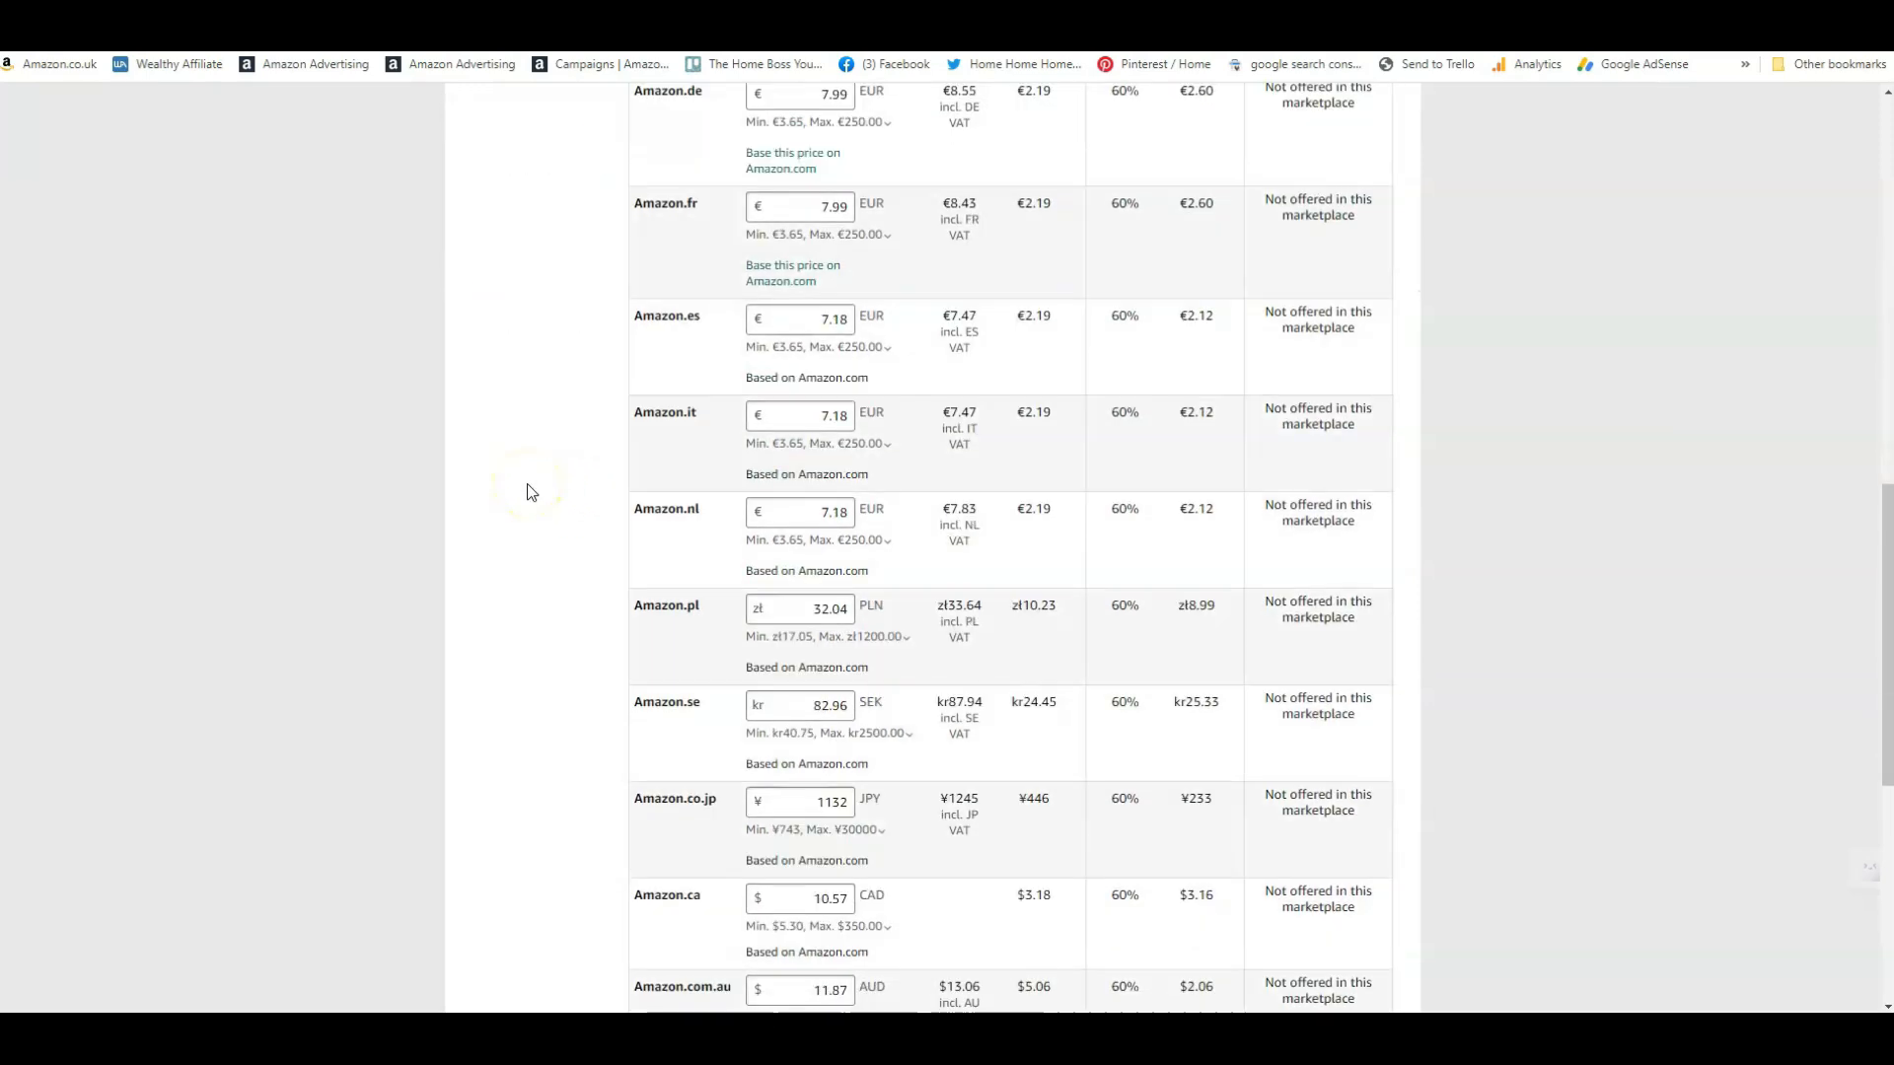
scroll(530, 492, down, 2)
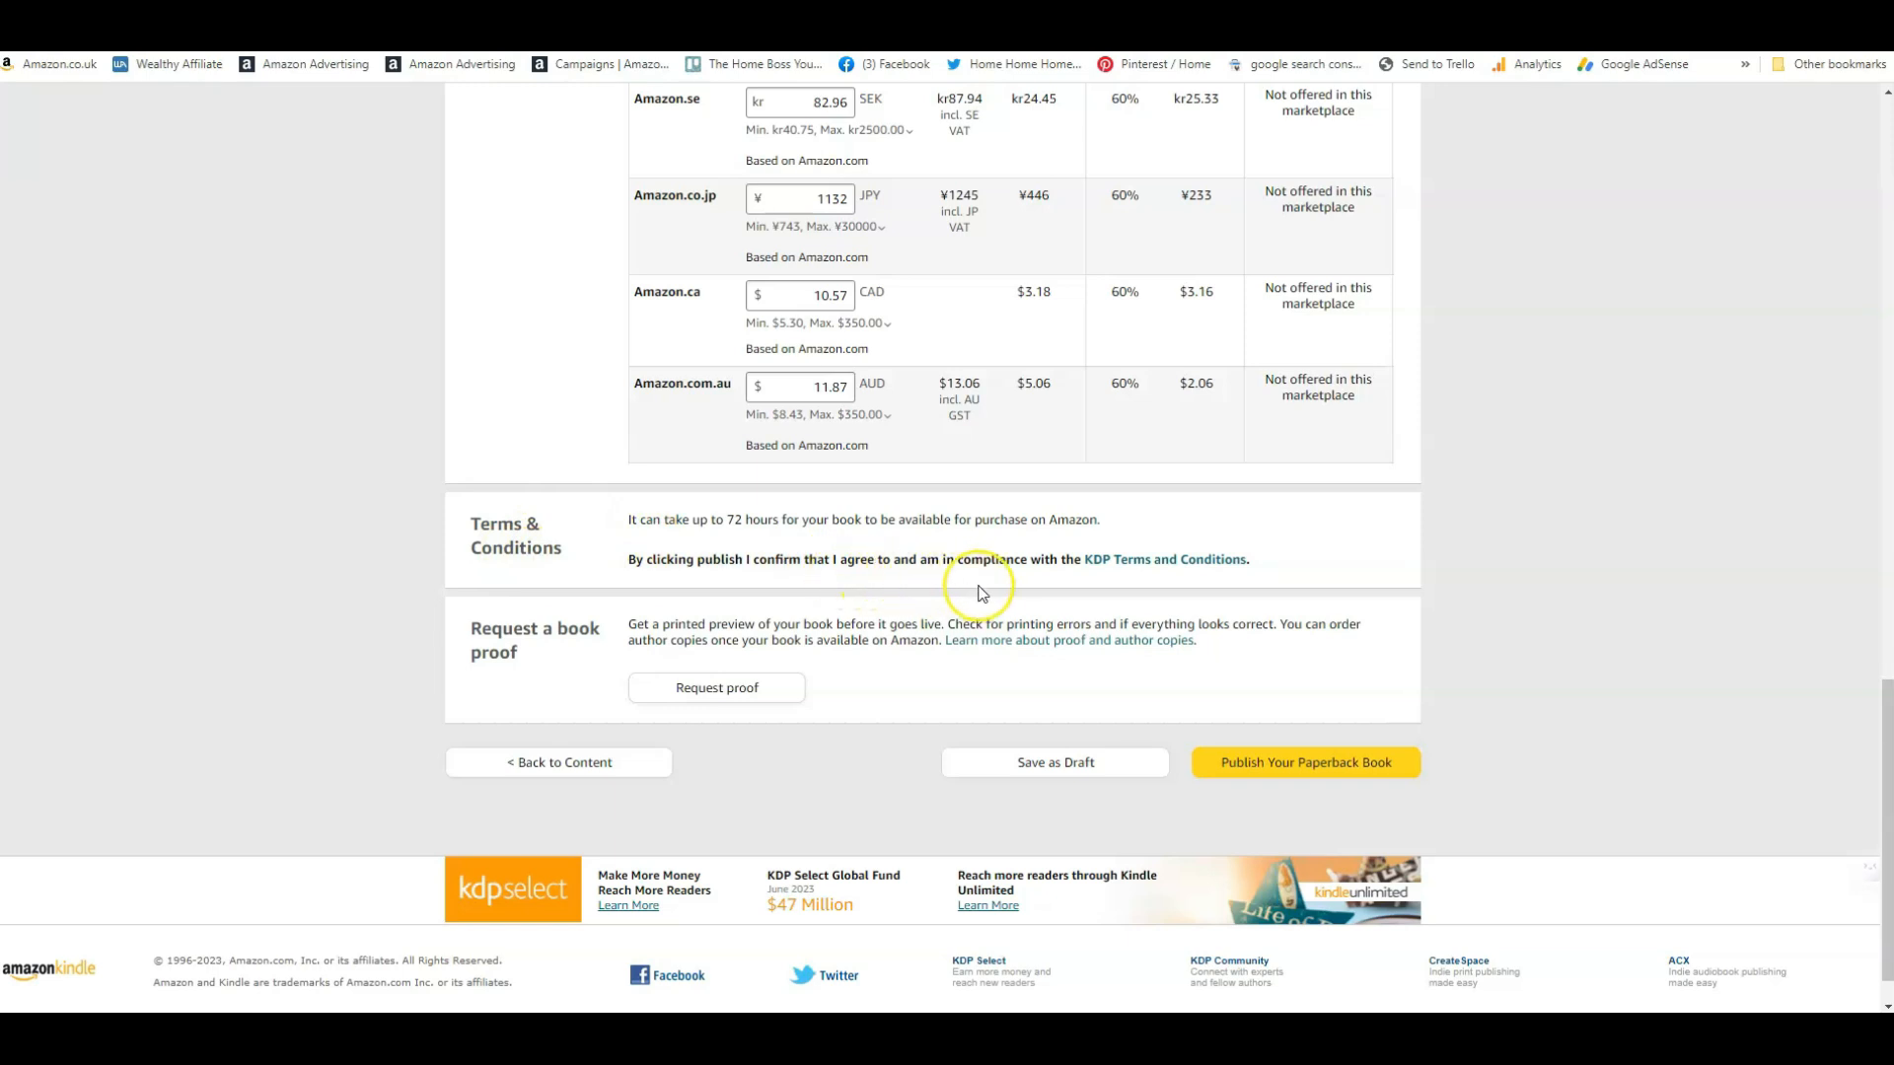
click(1184, 560)
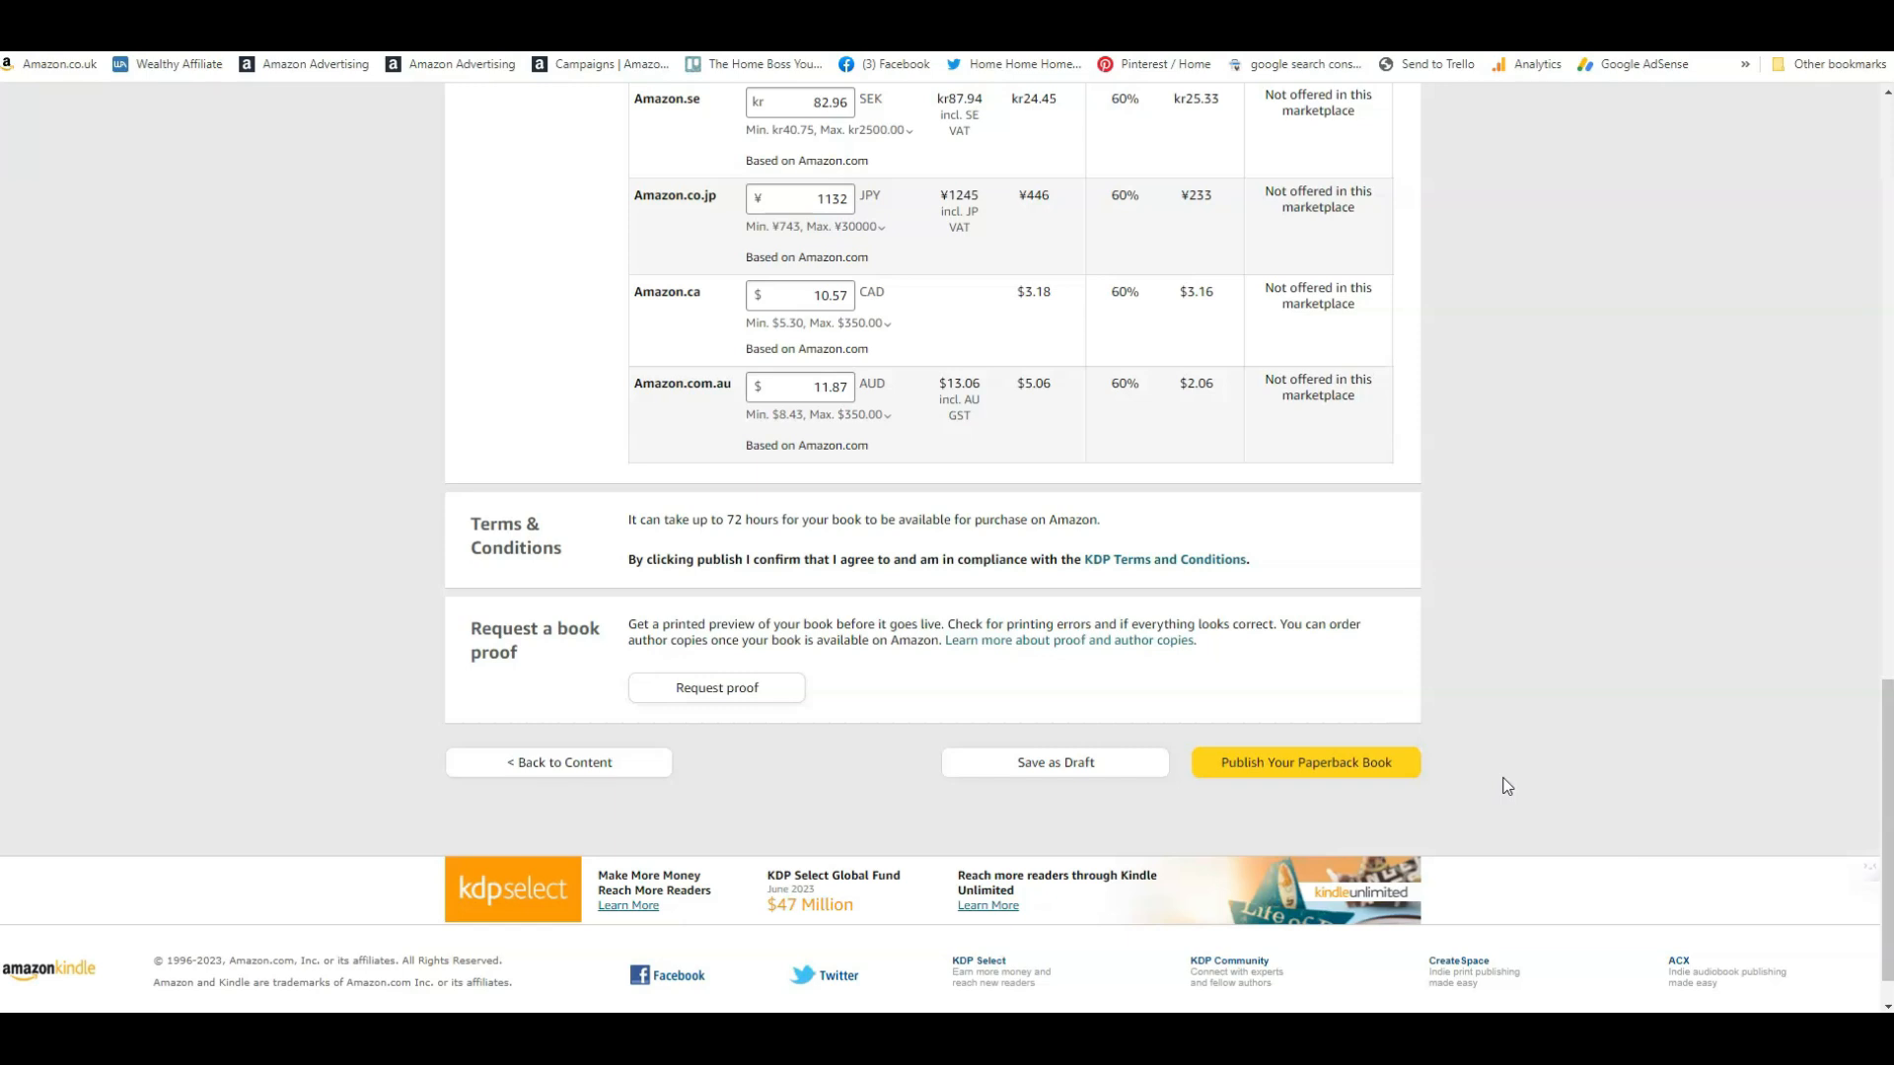
click(1431, 763)
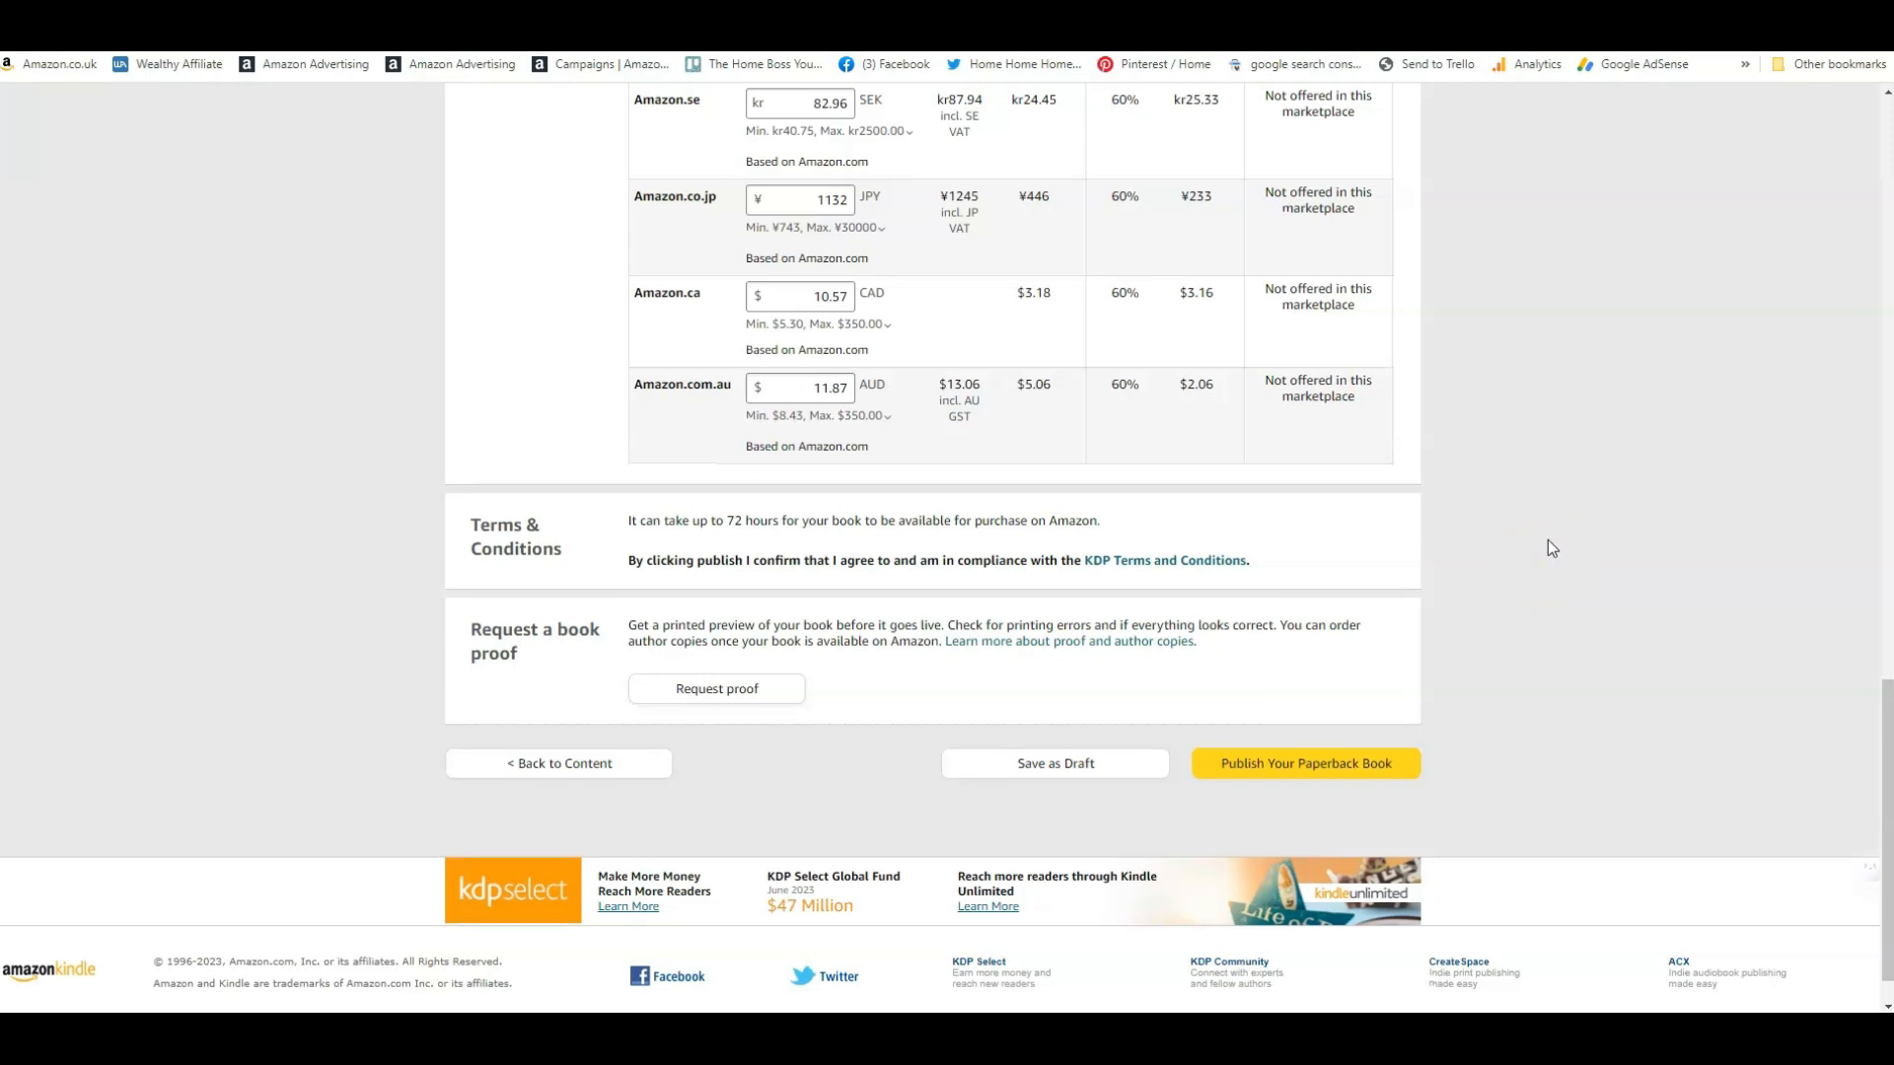
scroll(1547, 541, up, 12)
scroll(1547, 541, up, 6)
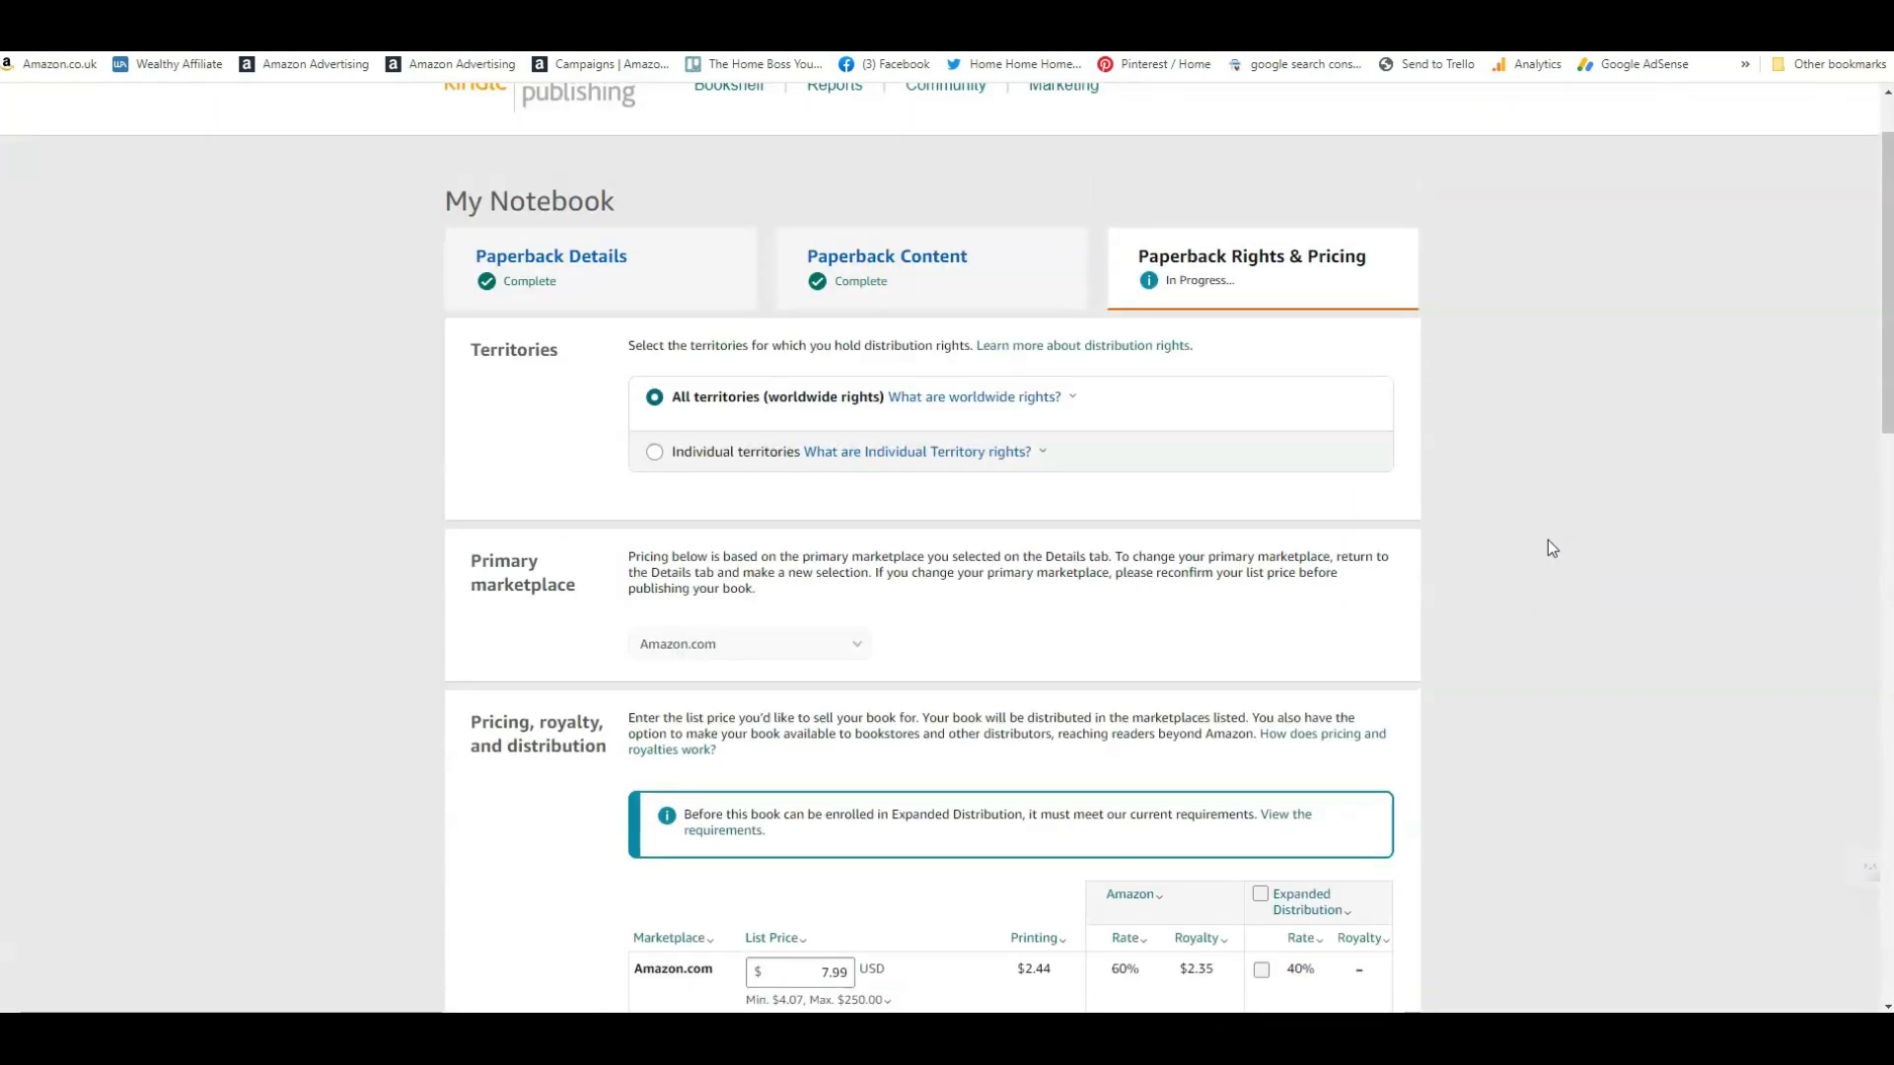